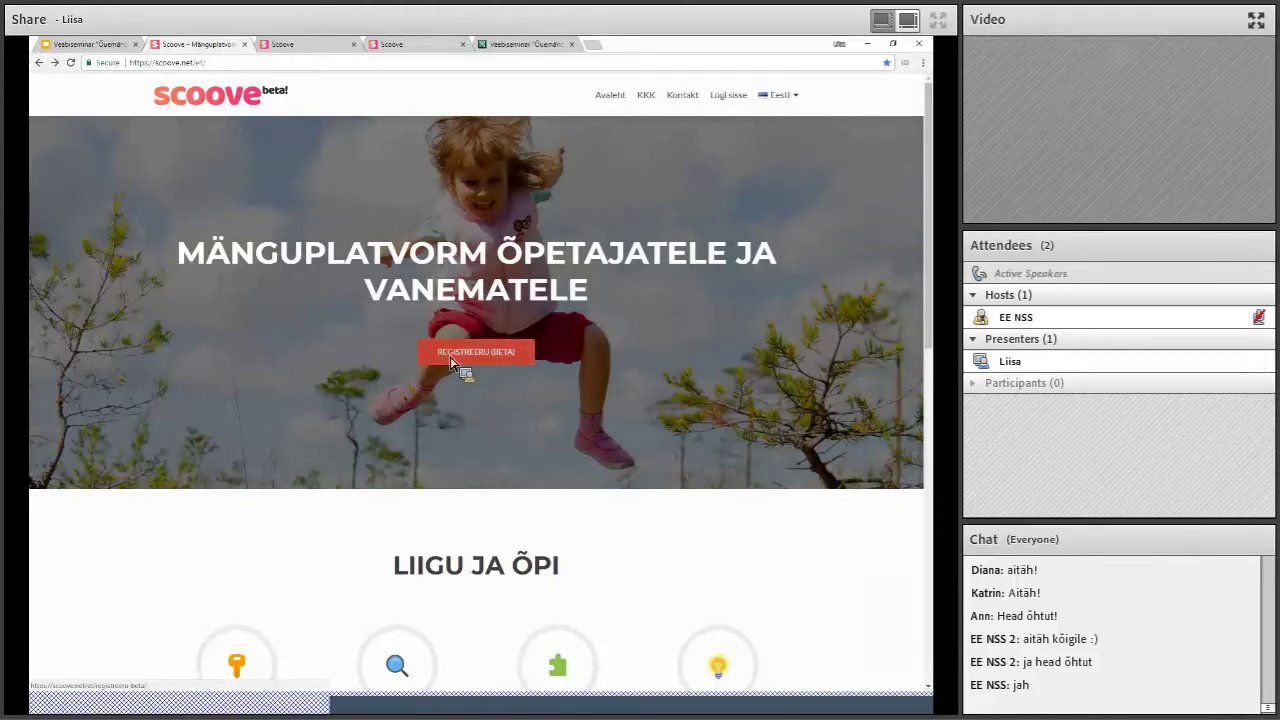
- View the beta registration page, switch to the Scoove editor site and sign in with the saved credentials
click(450, 358)
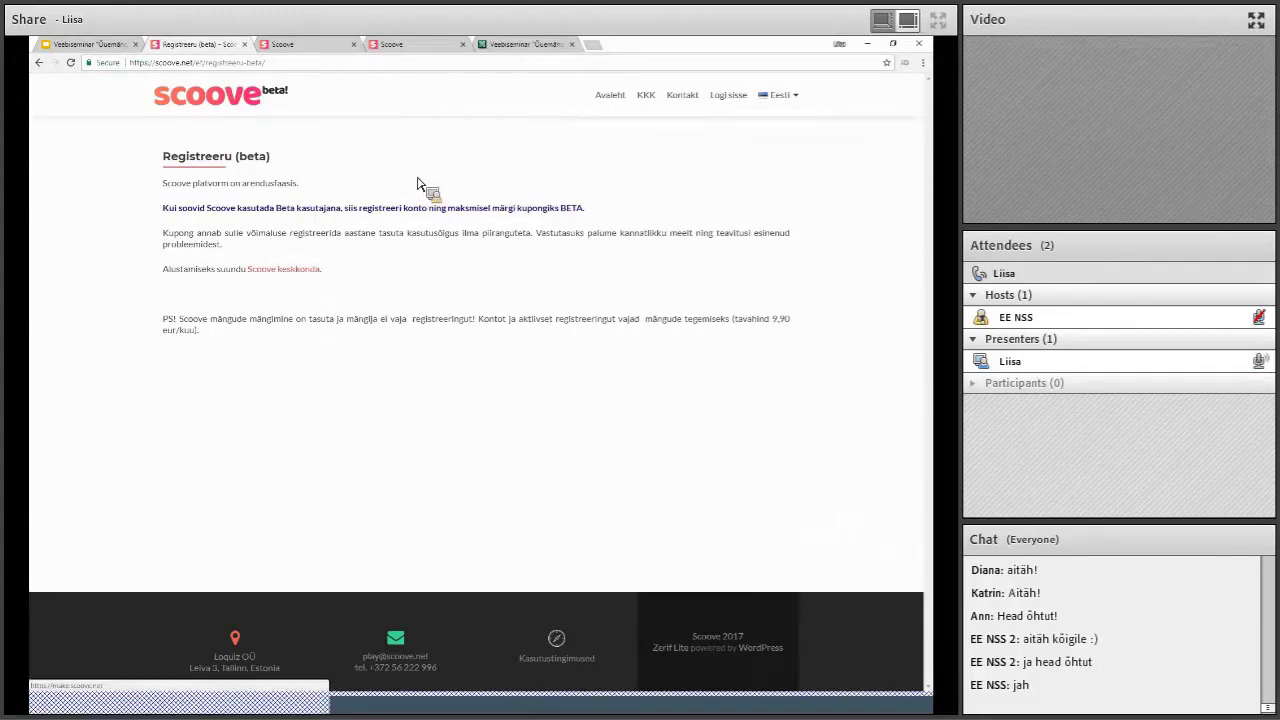
key(ctrl+Tab)
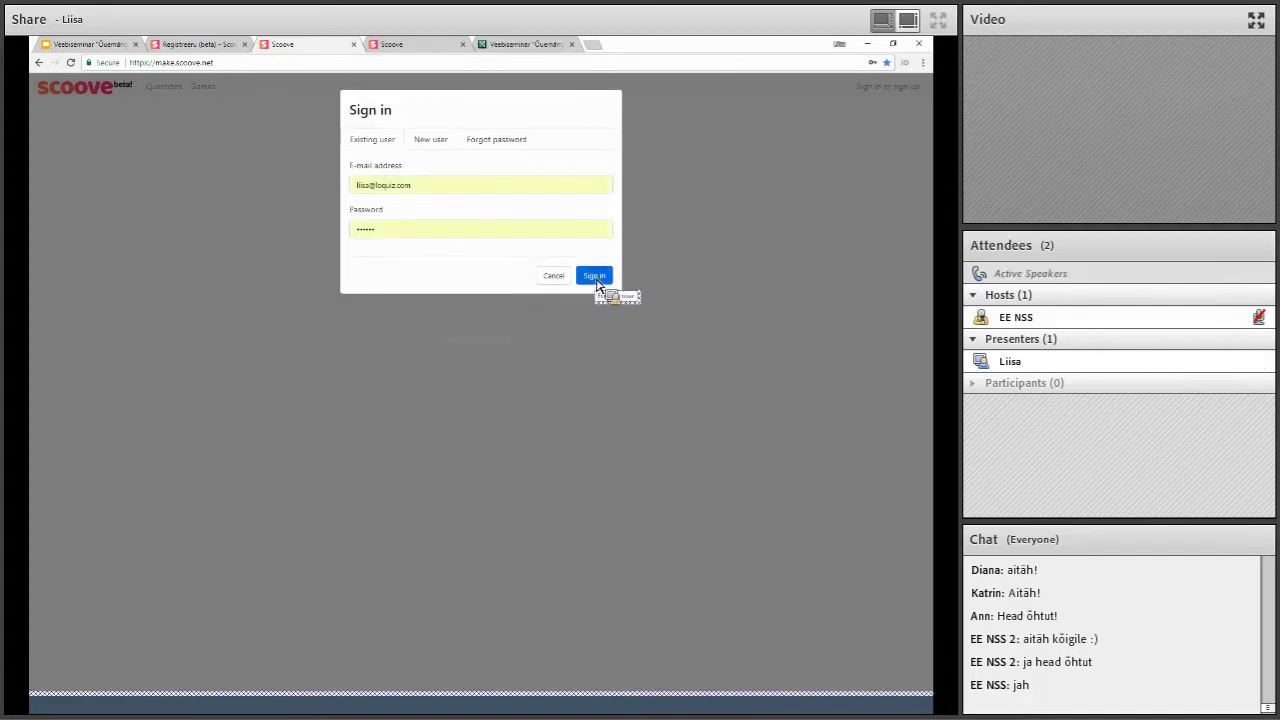
click(594, 277)
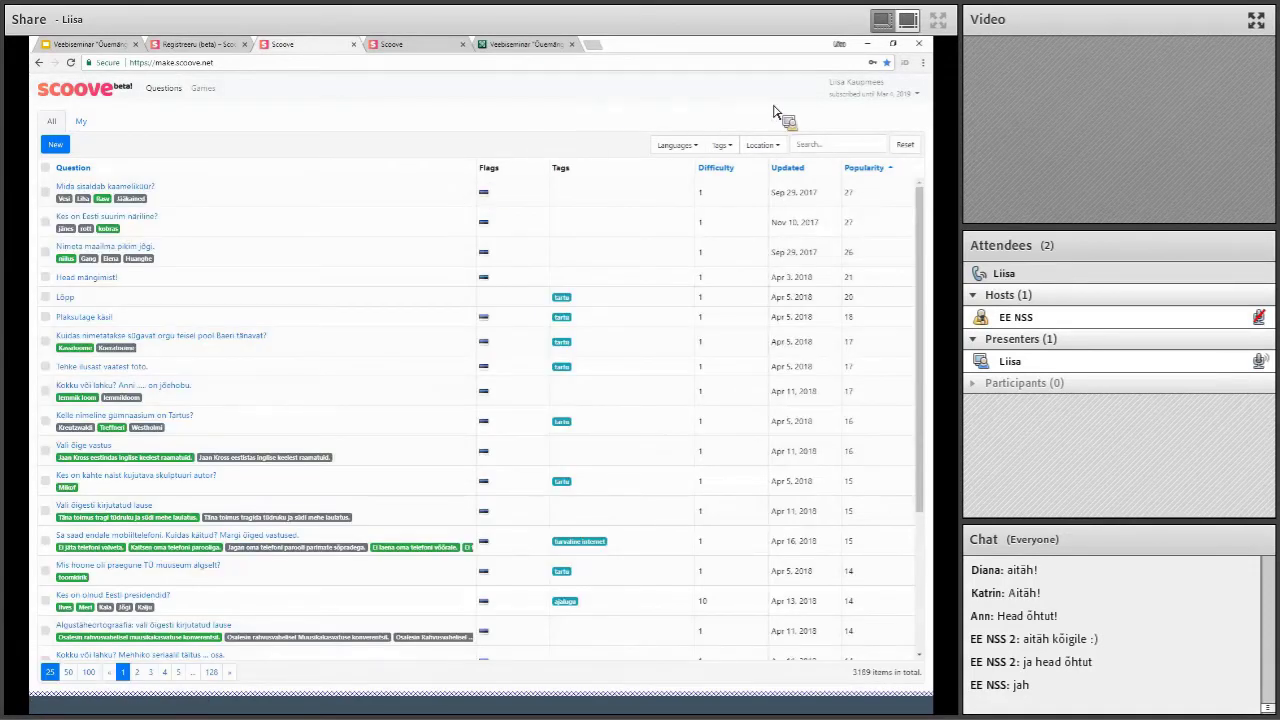
- Open the account's subscription details and locate the coupon code entry
click(900, 96)
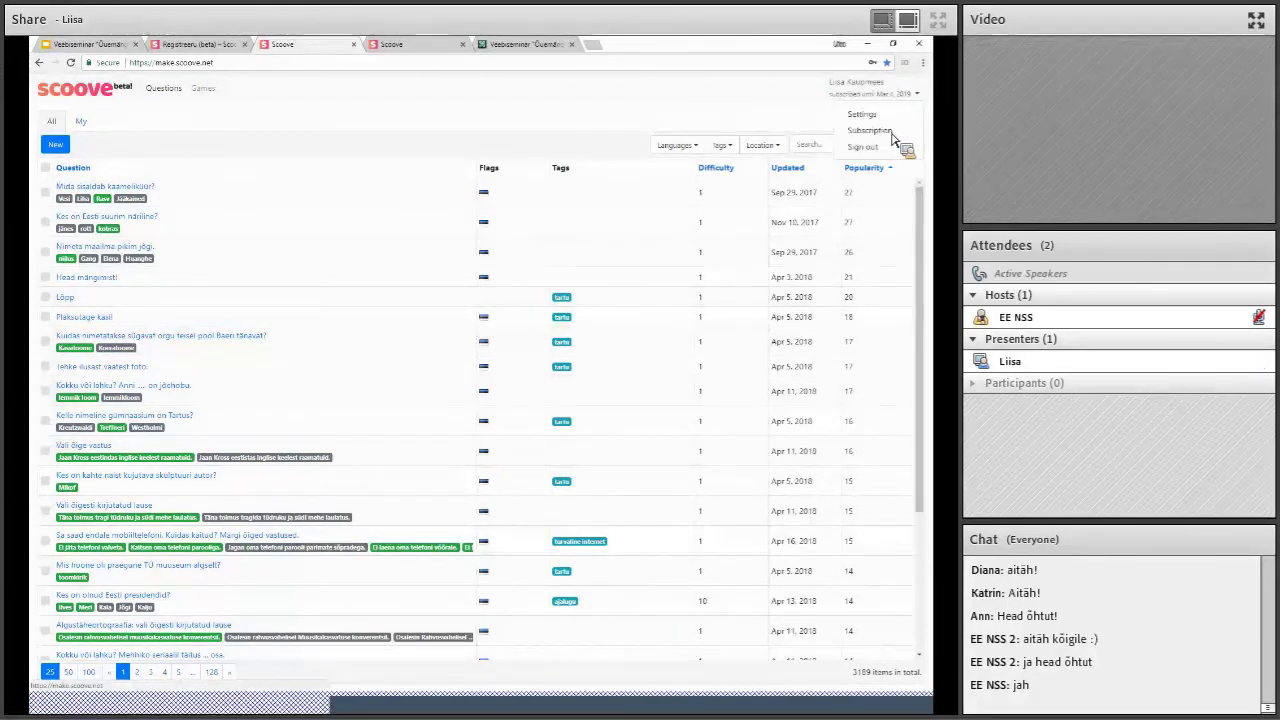
click(893, 138)
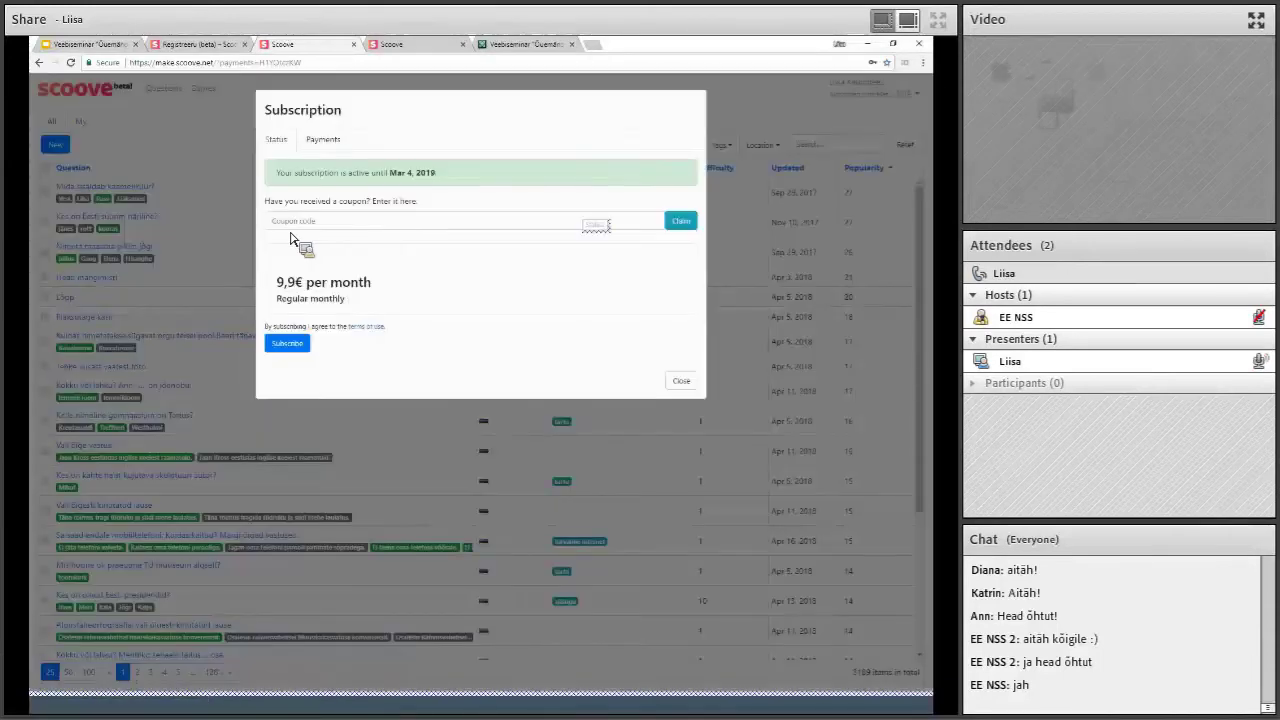
click(333, 224)
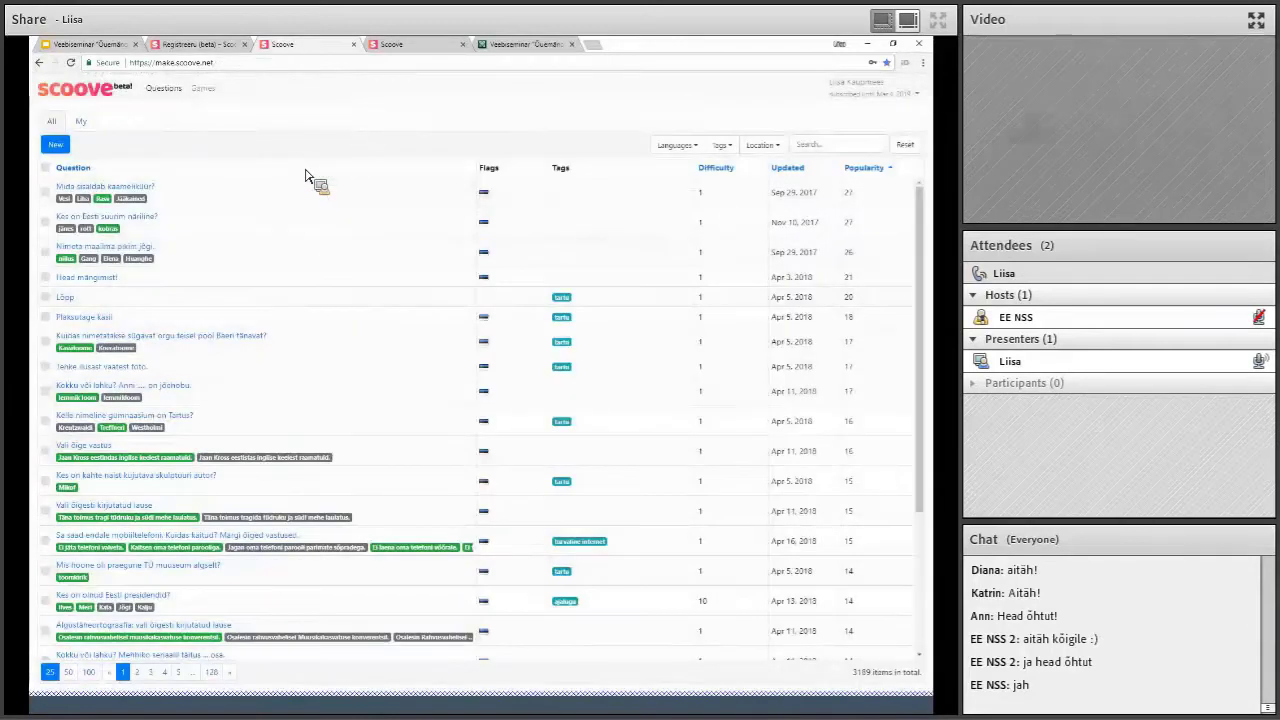
- Start a new question with the text "Mis värvi on rohi?"
click(63, 148)
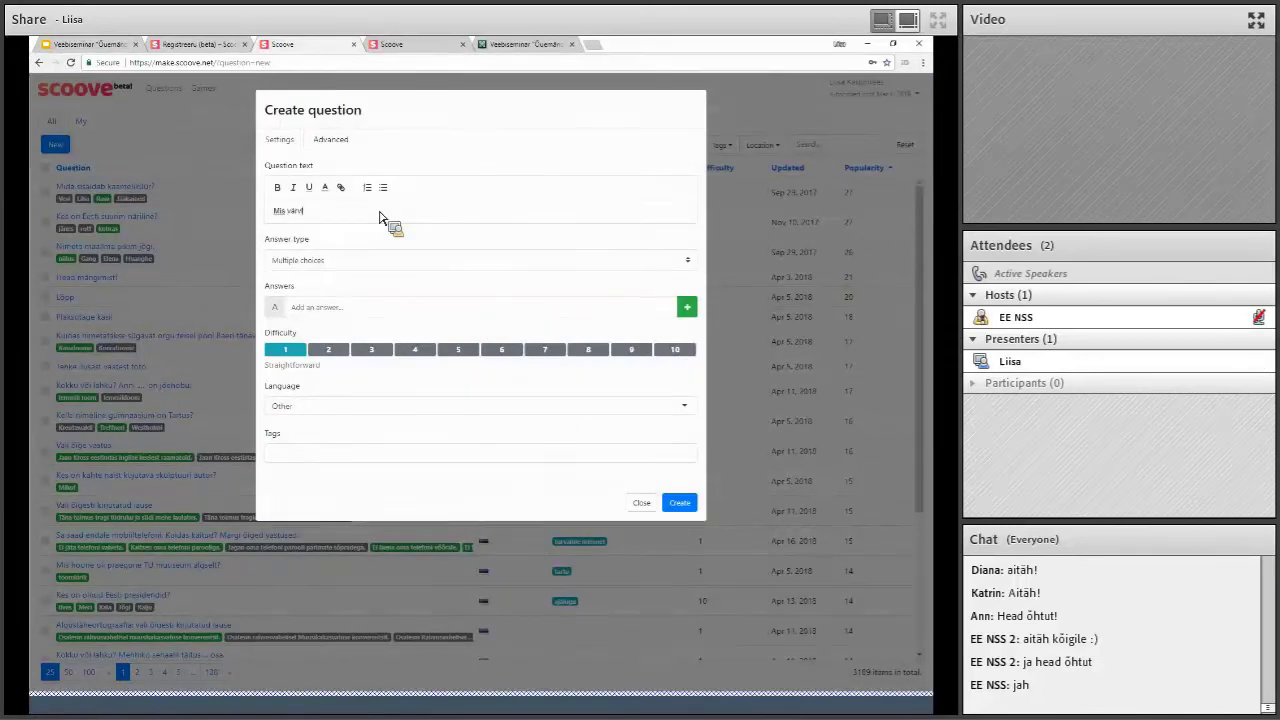
text(i vär)
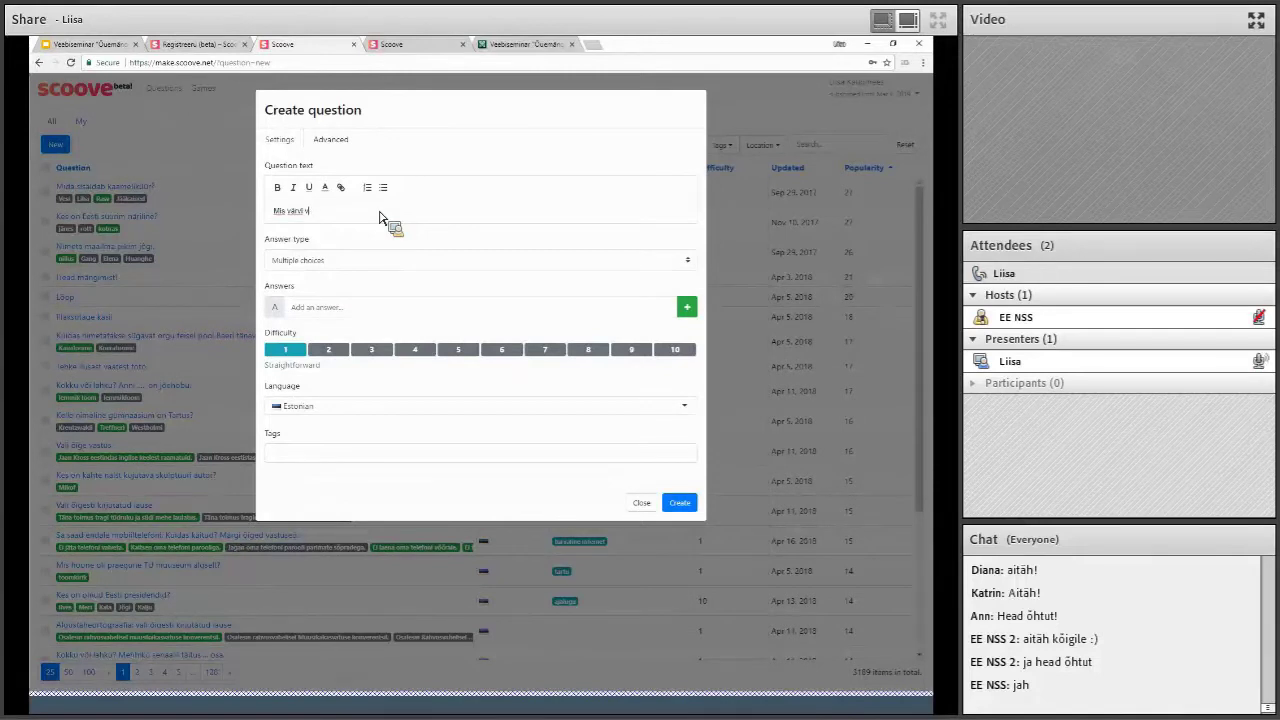
key(BackSpace)
text(on roht)
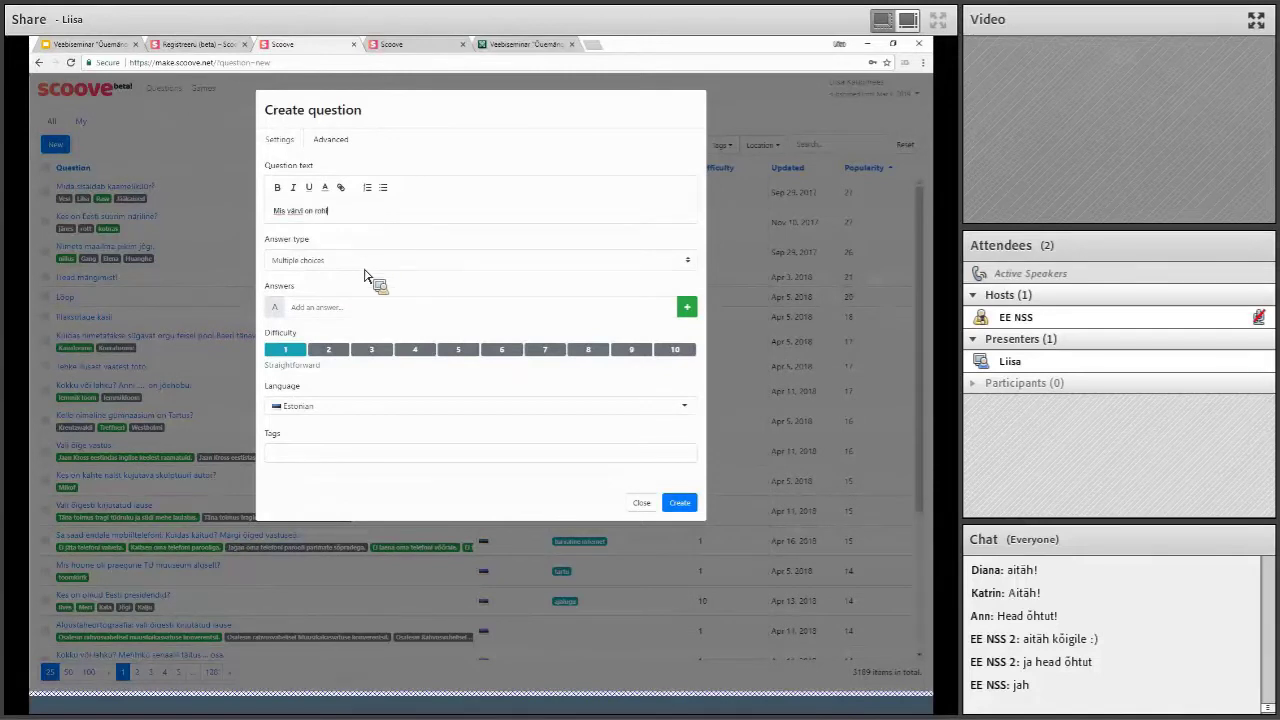
text(?)
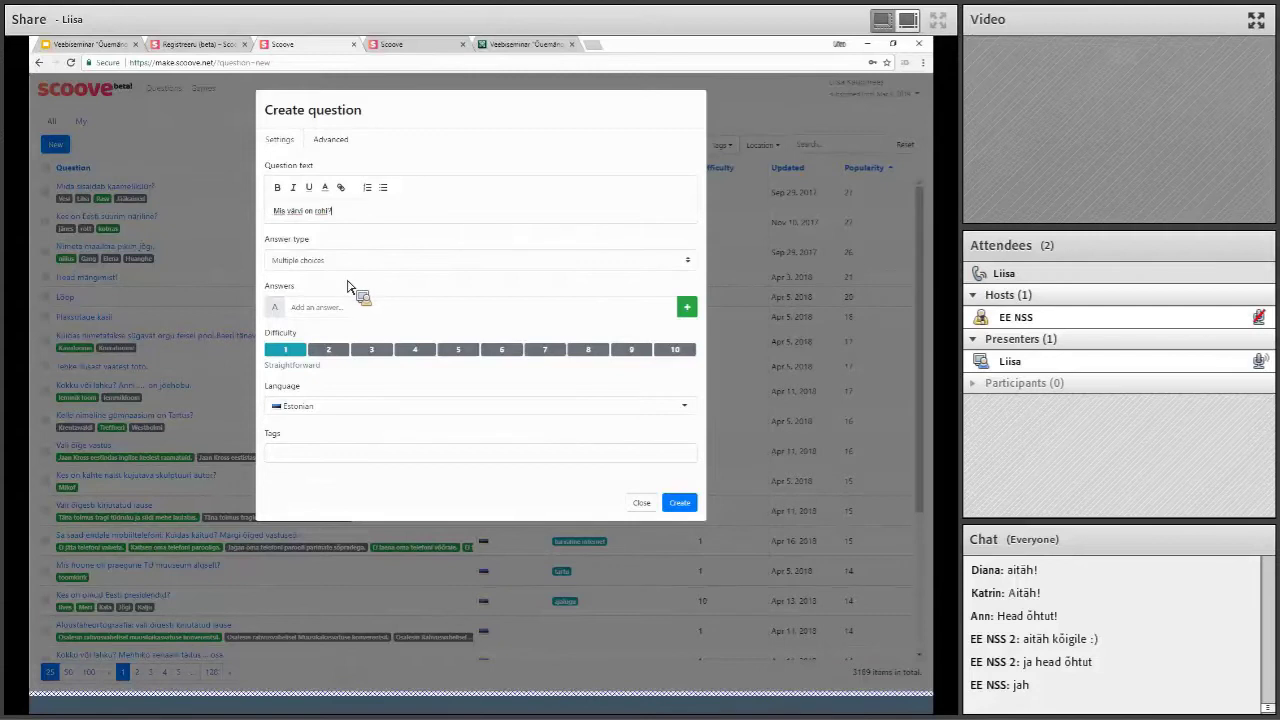
- Review the available answer types and add the answers a, b and c to the question
click(345, 262)
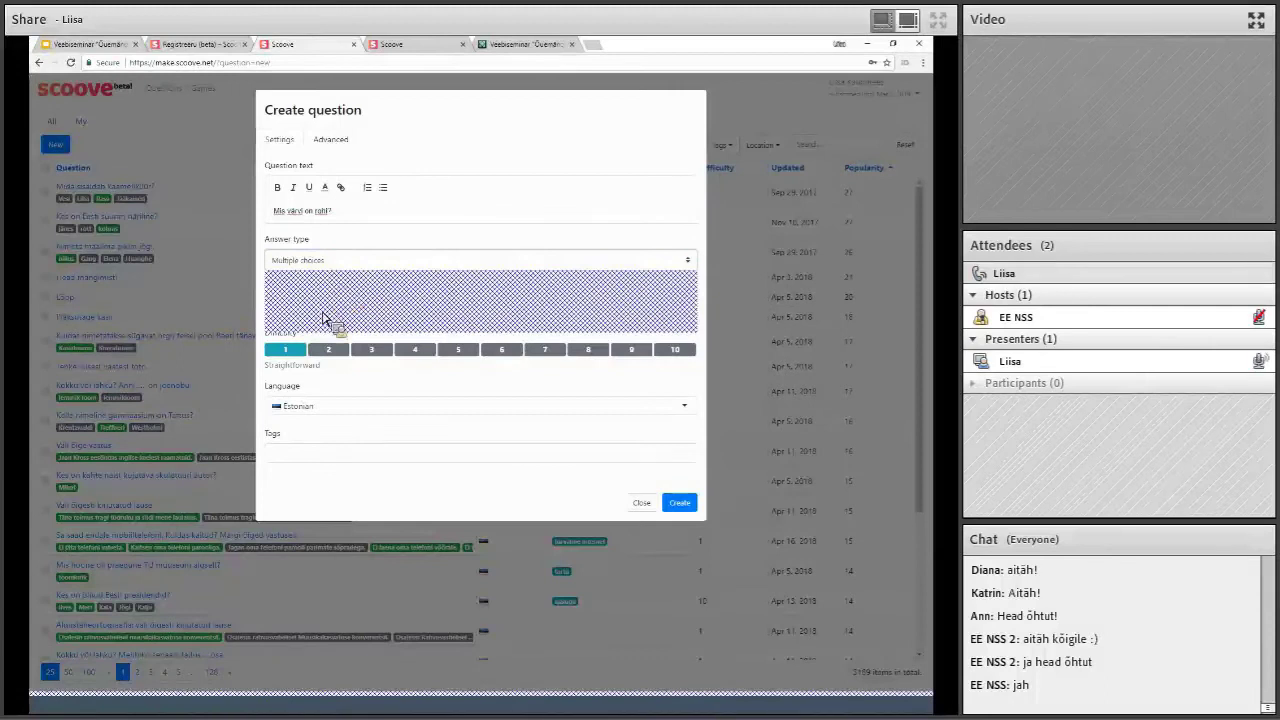
click(336, 366)
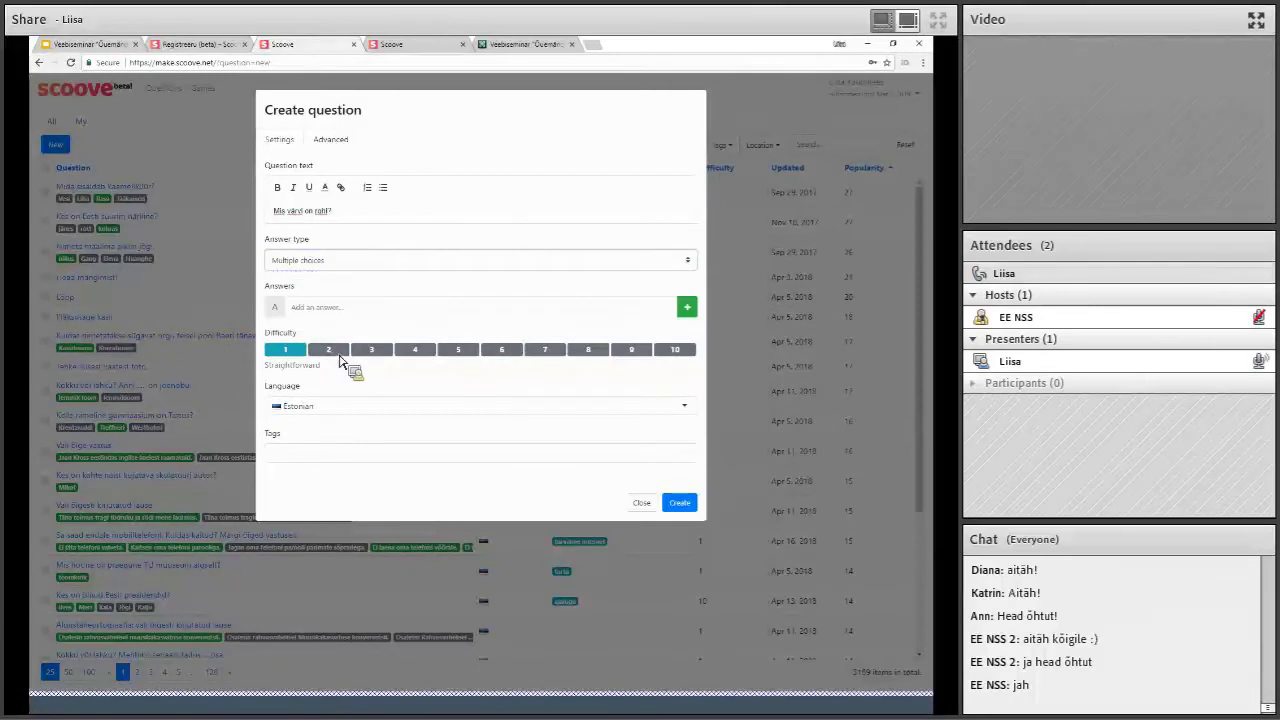
click(650, 314)
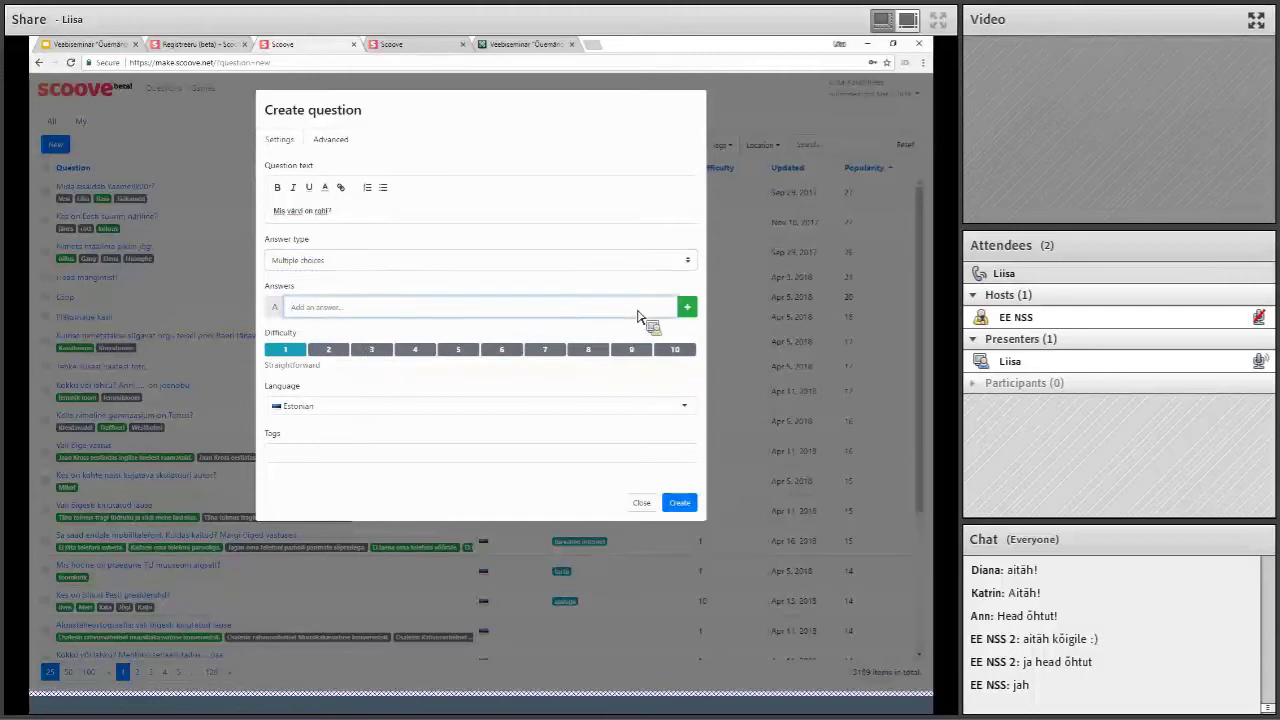
text(a)
key(Tab)
text(b)
key(Tab)
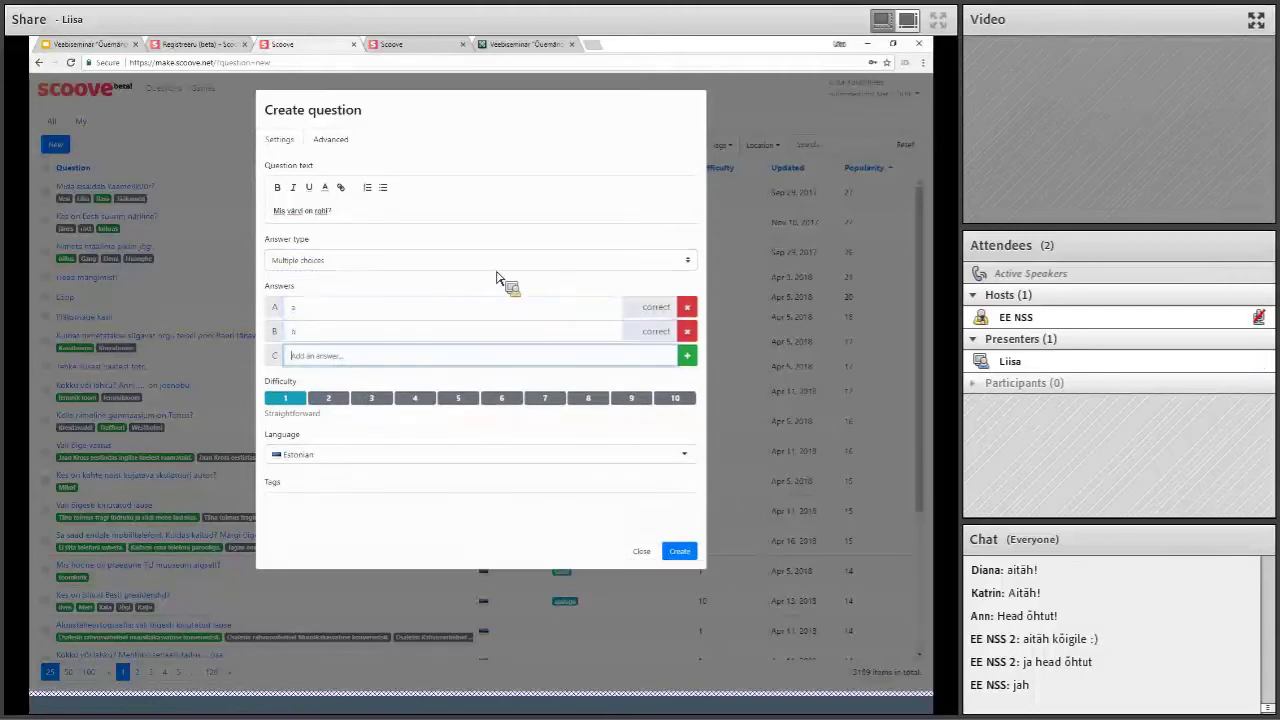
text(c)
- Set the answer type to Multiple answers and mark answers A and B as correct
click(484, 290)
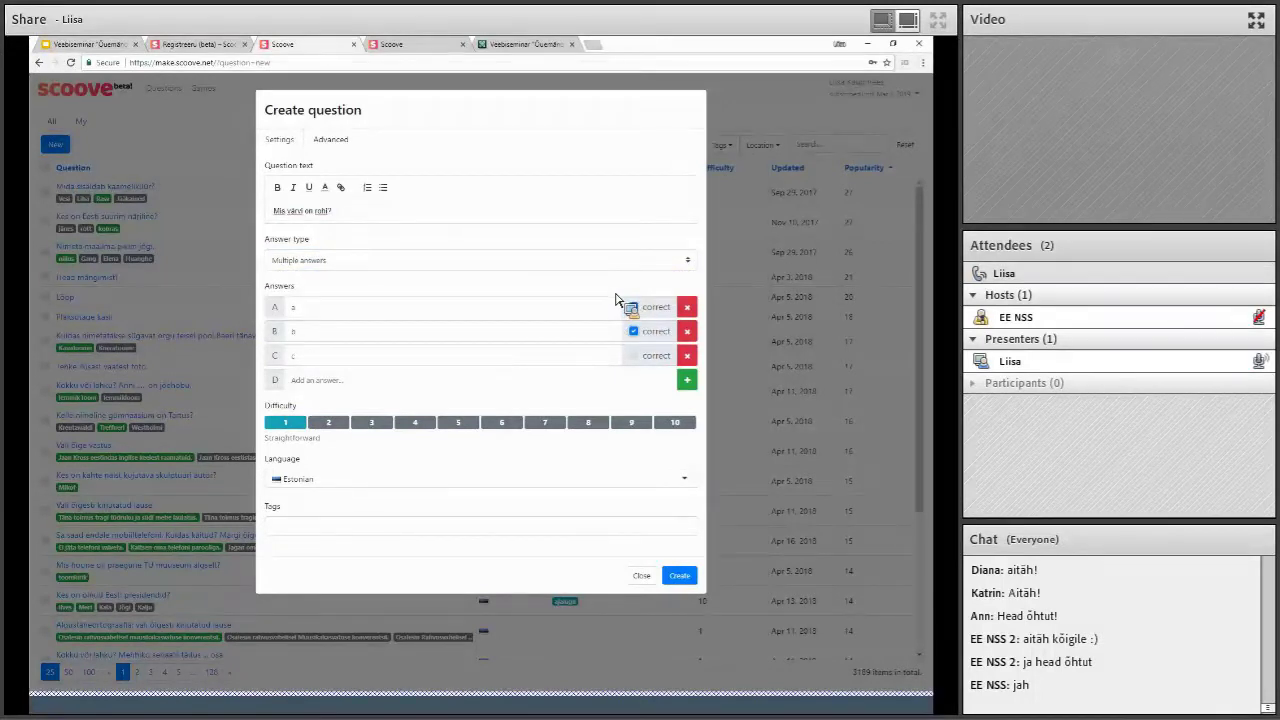
click(633, 307)
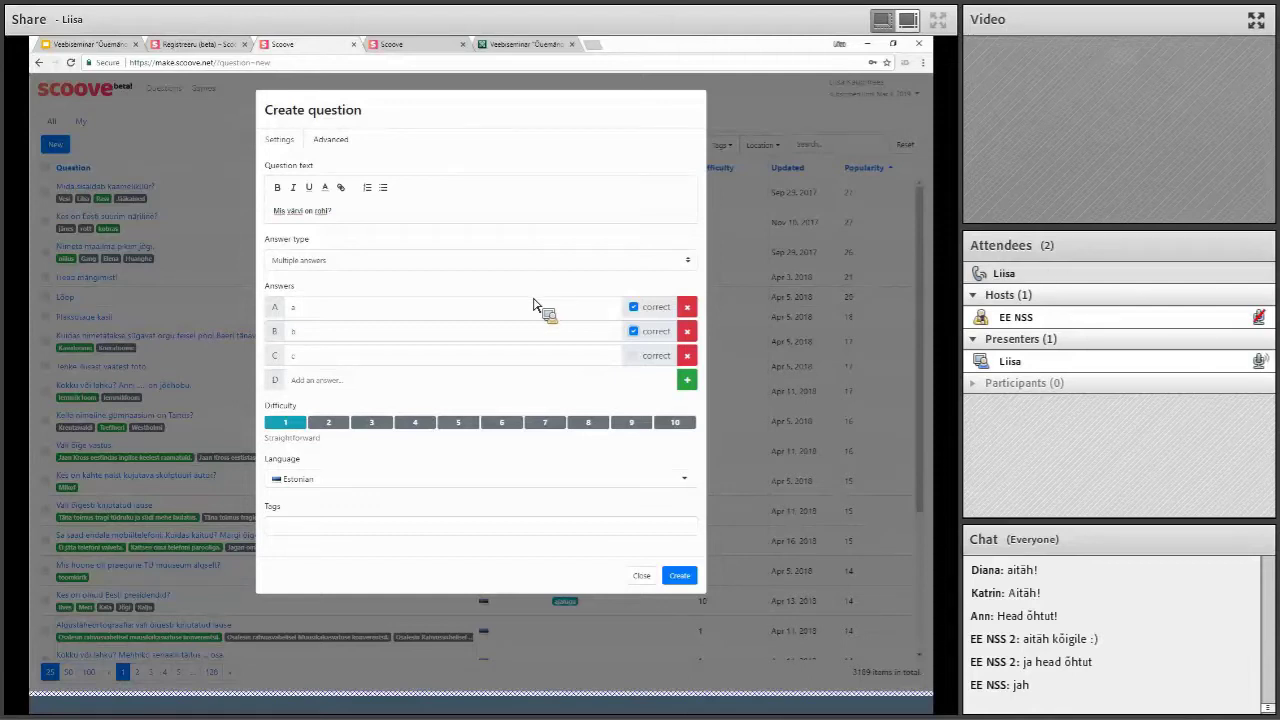
key(alt+Down)
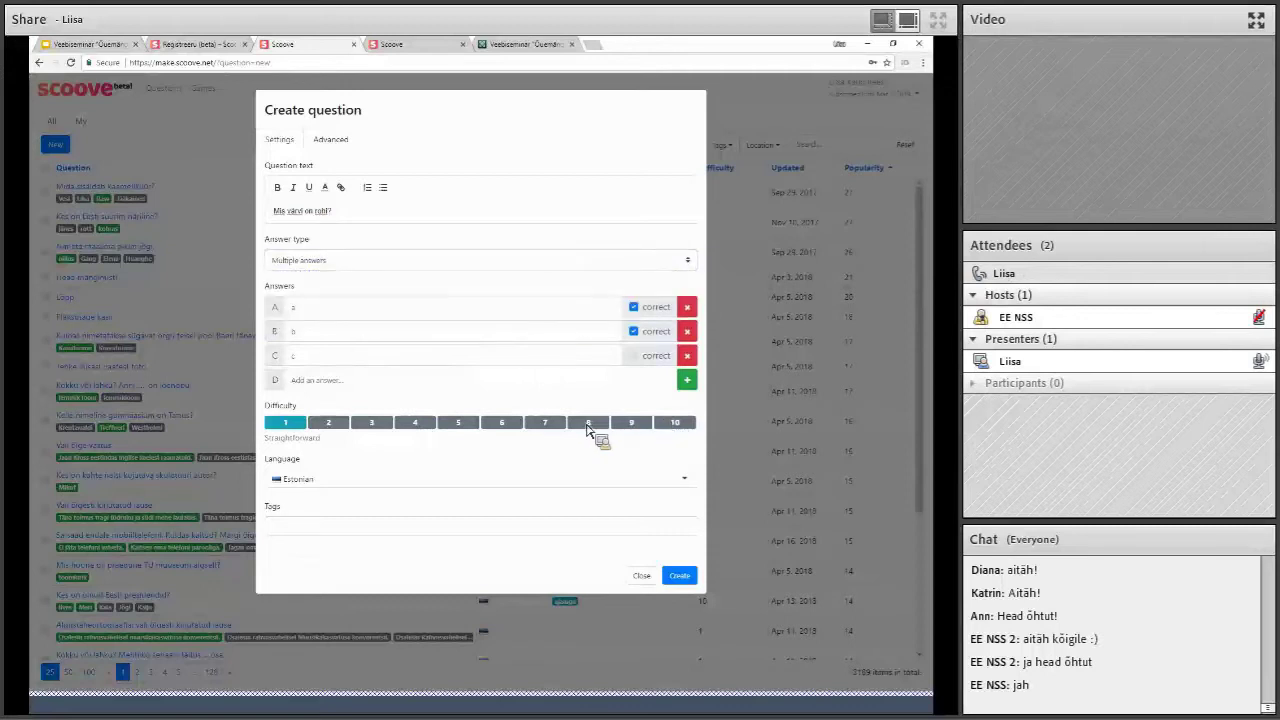
- Try the question's difficulty at 10 and return it to 1
click(415, 422)
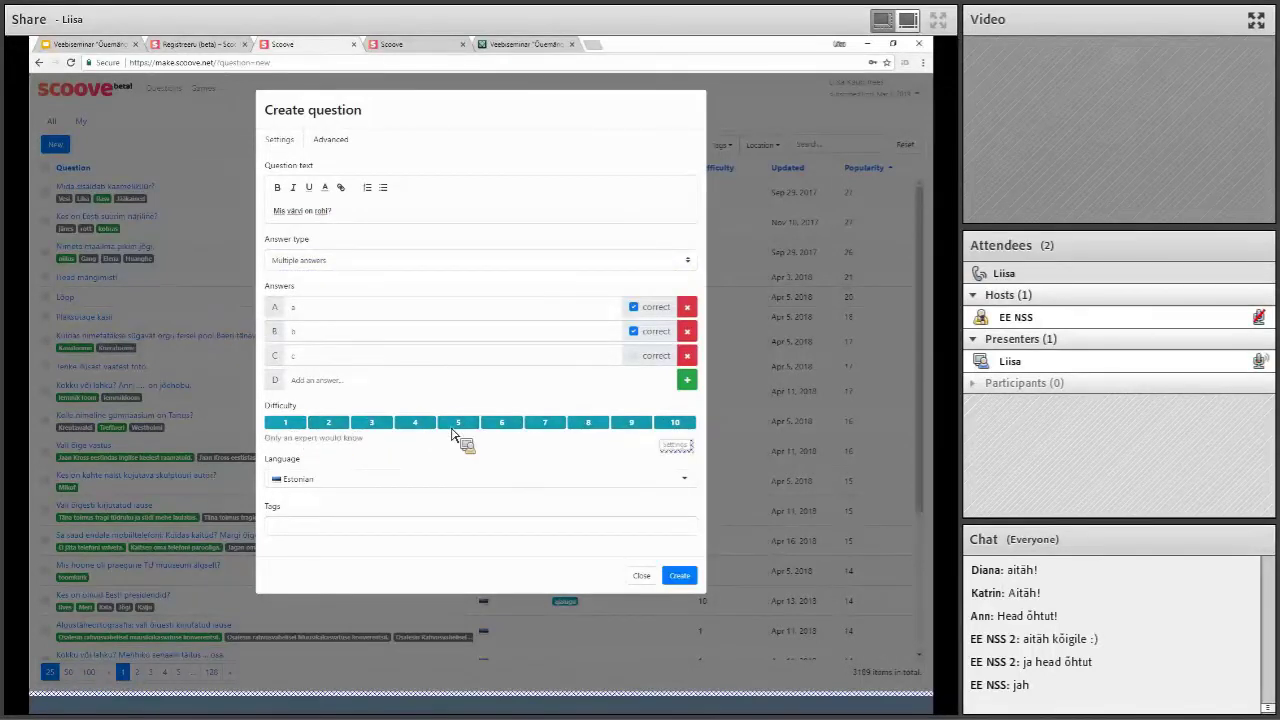
click(675, 423)
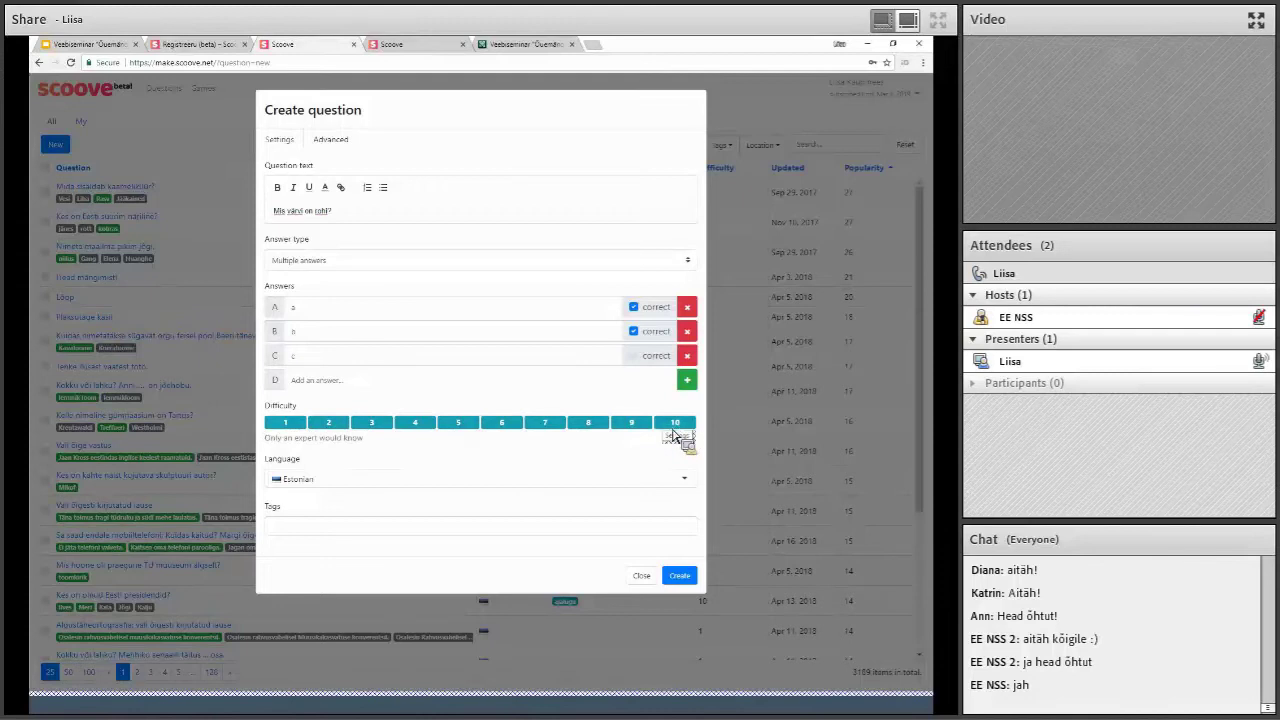
click(677, 424)
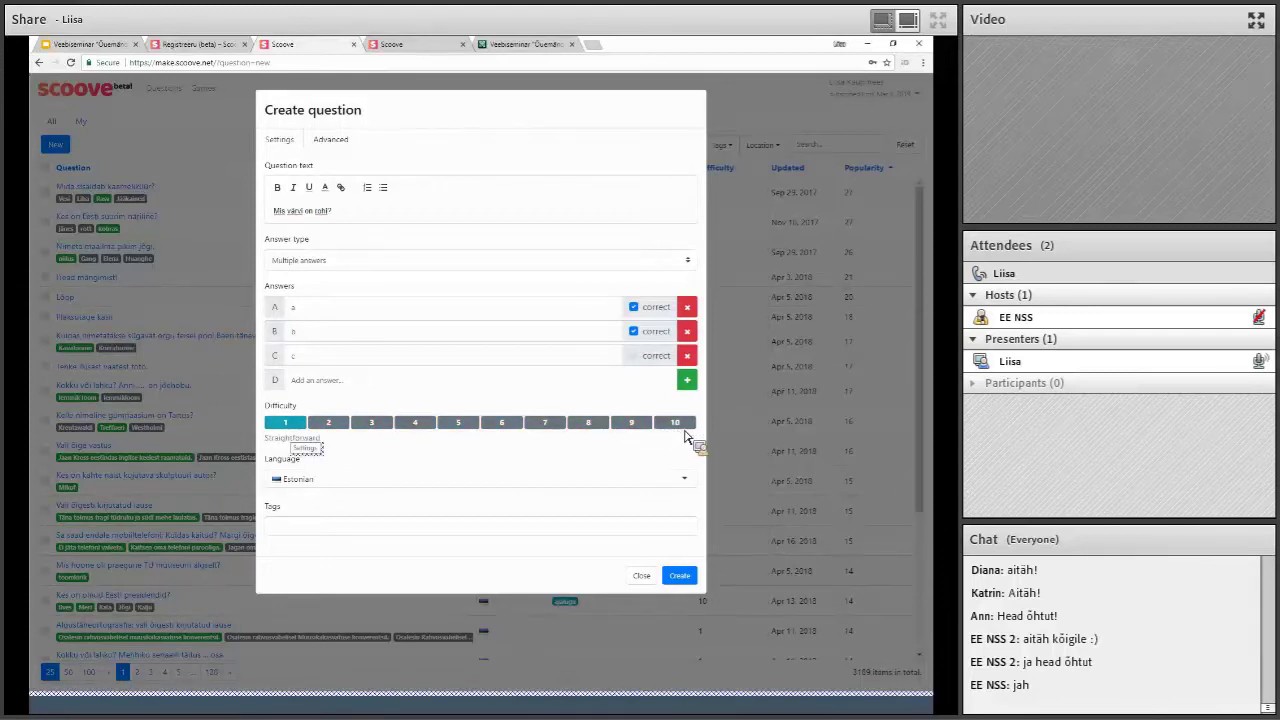
drag(614, 443, 428, 458)
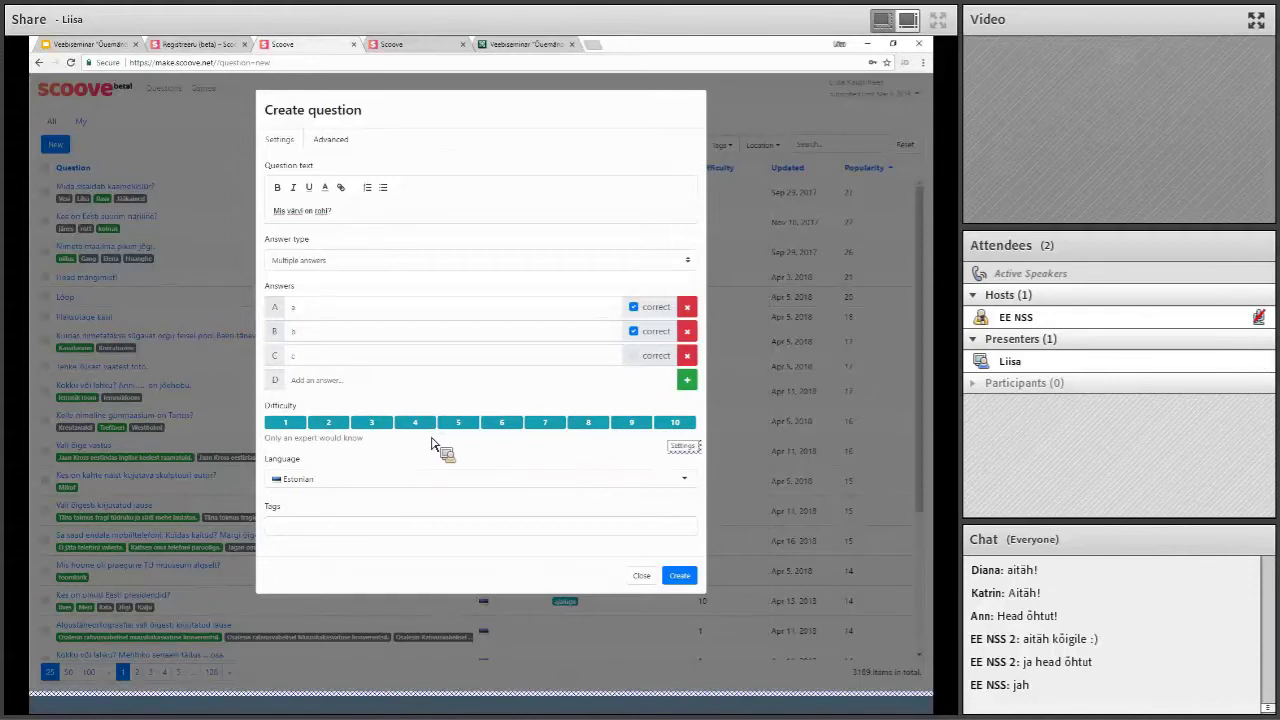
drag(455, 443, 380, 380)
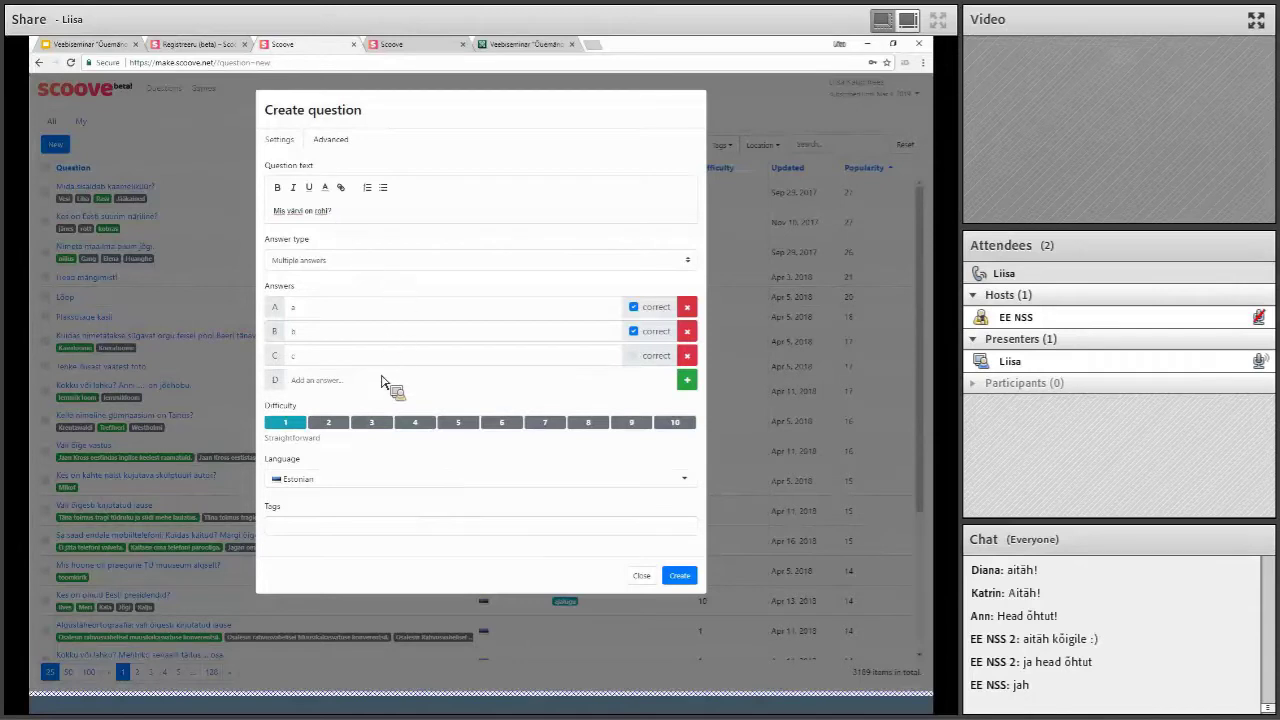
- Review the available question languages and select Estonian
click(382, 487)
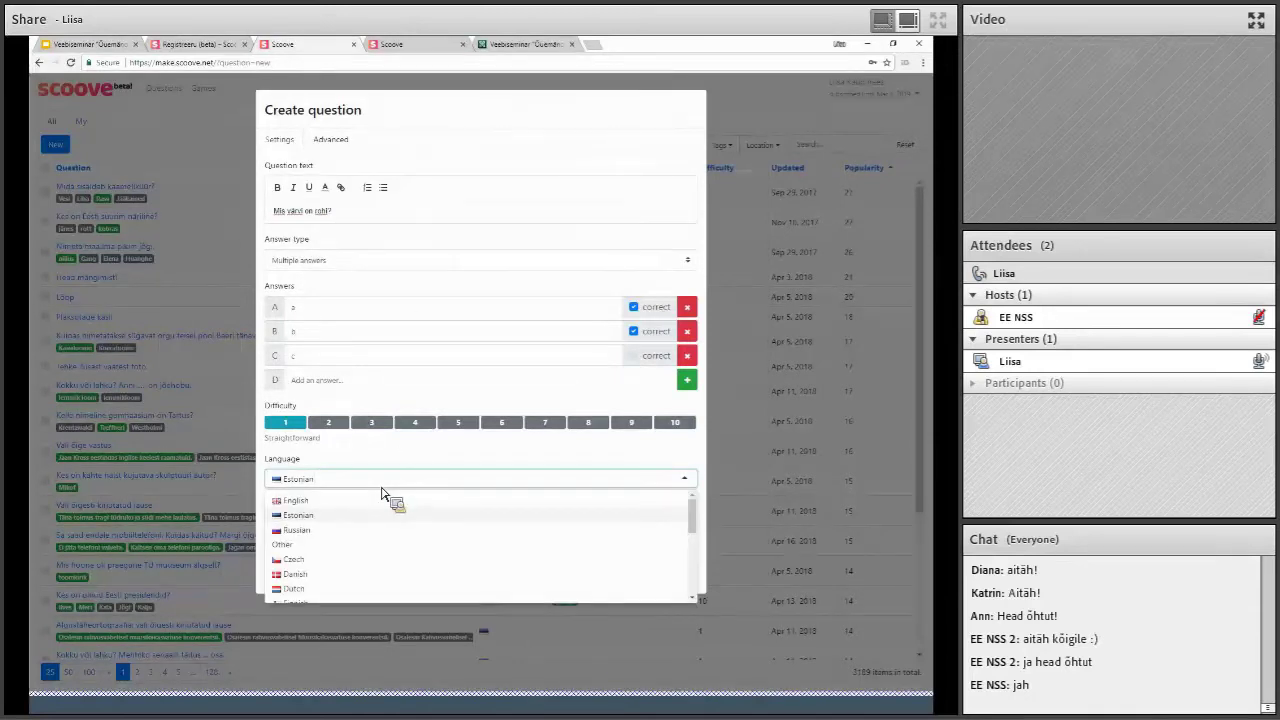
click(381, 492)
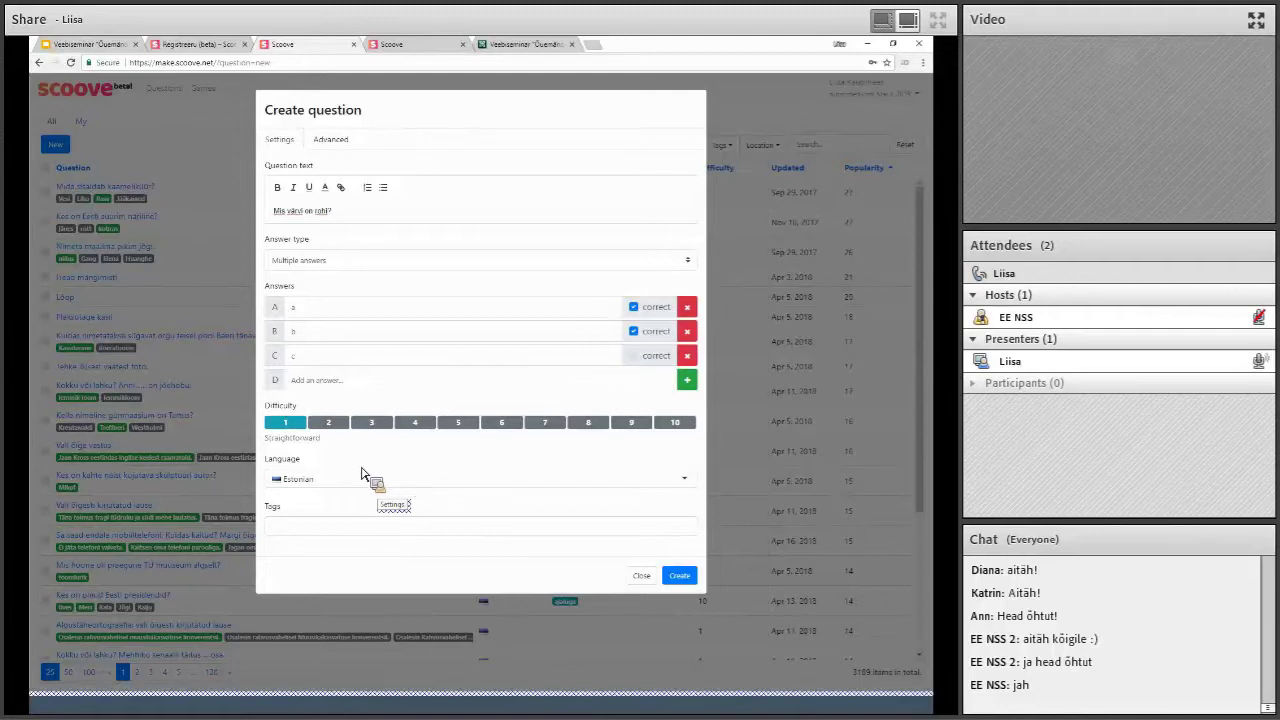
click(360, 478)
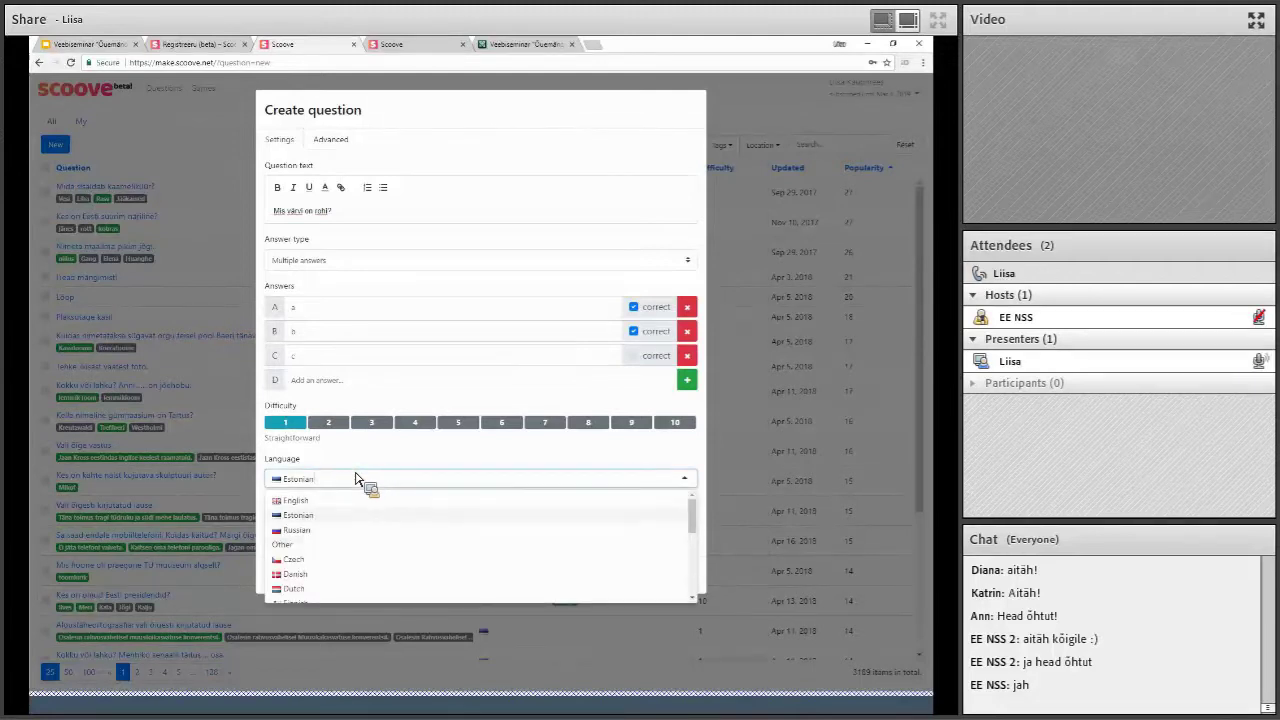
click(330, 515)
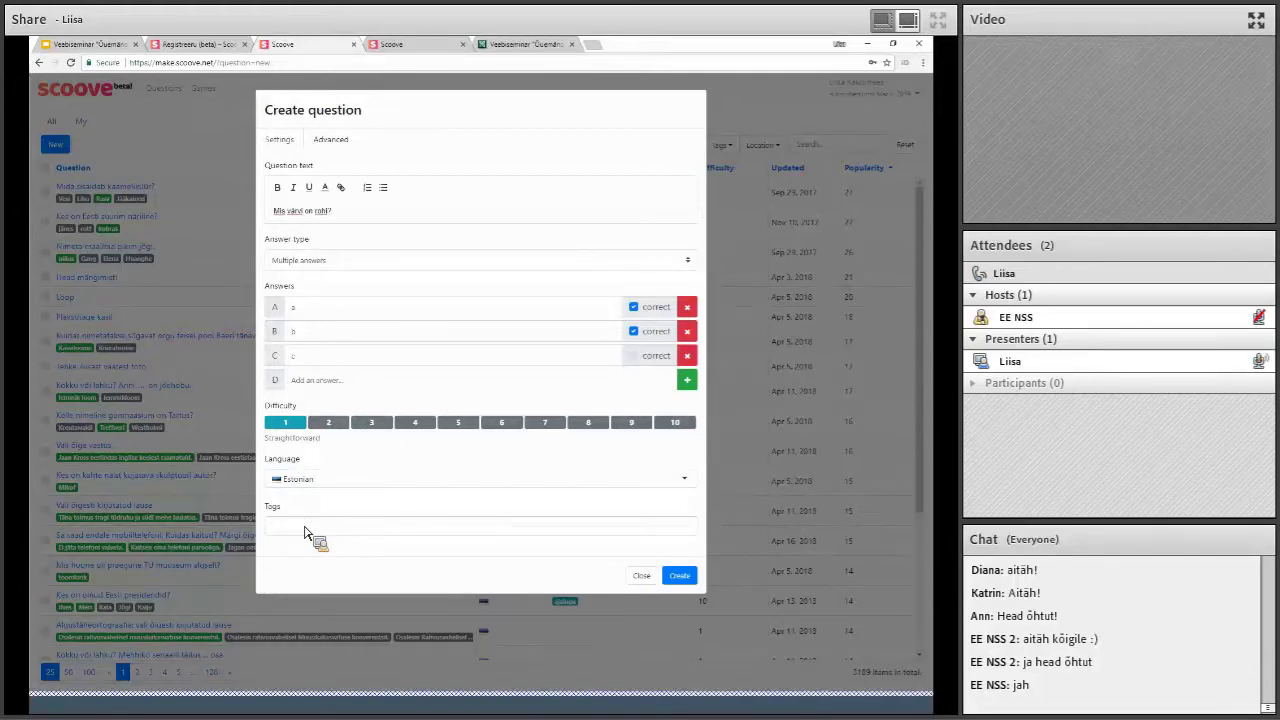
- Look up existing tags matching "mate" for the question and leave its tags empty
click(305, 528)
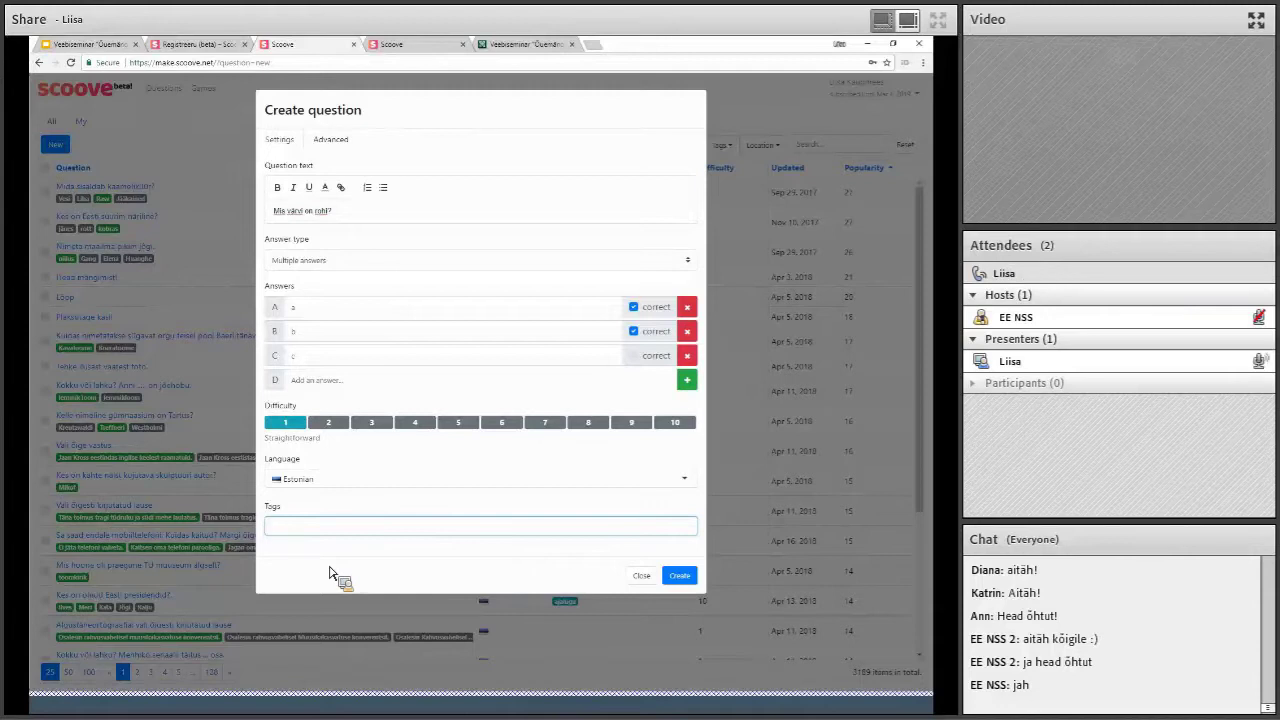
text(mate)
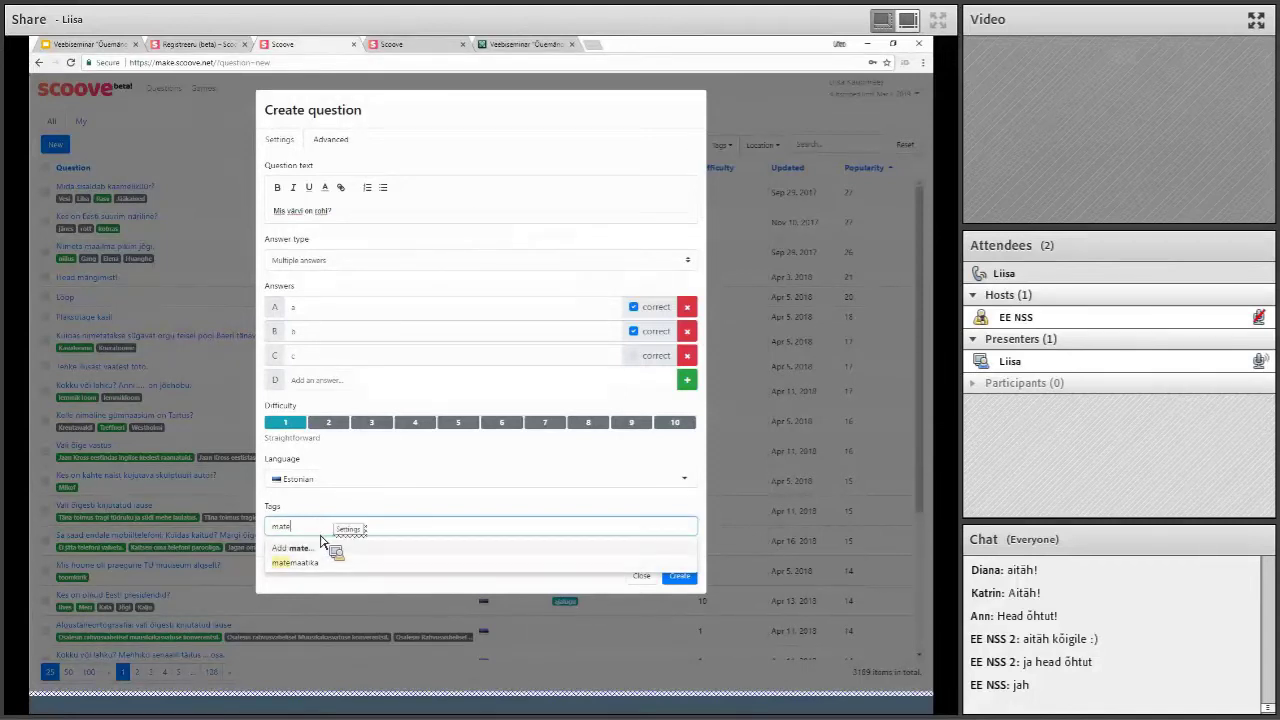
click(320, 541)
click(322, 539)
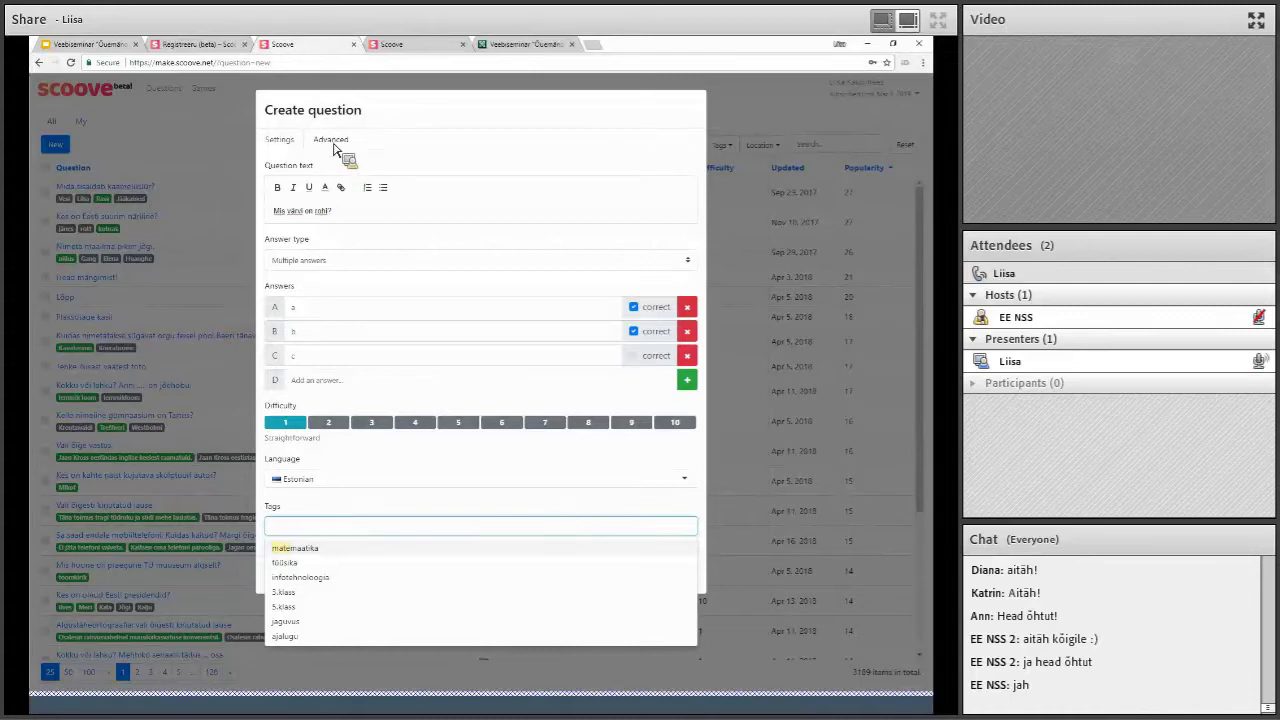
click(472, 470)
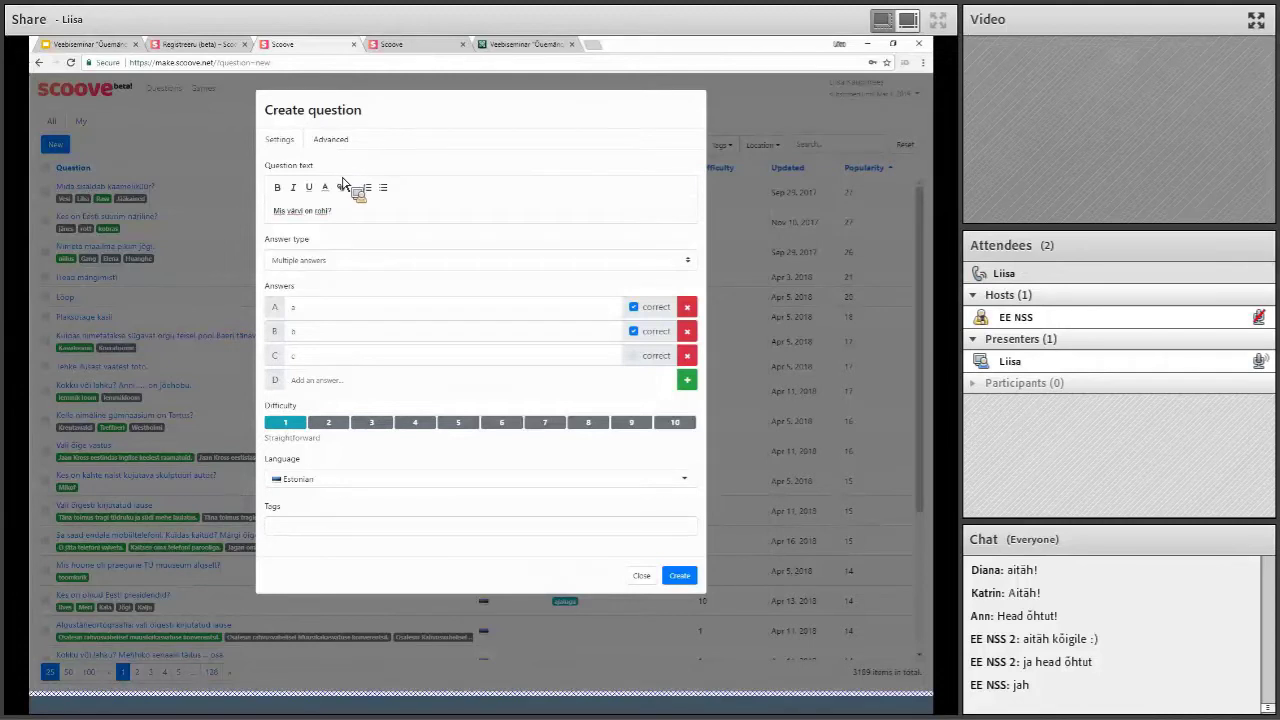
- Switch the question's single-place location option on and off again, and close the question without creating it
click(330, 139)
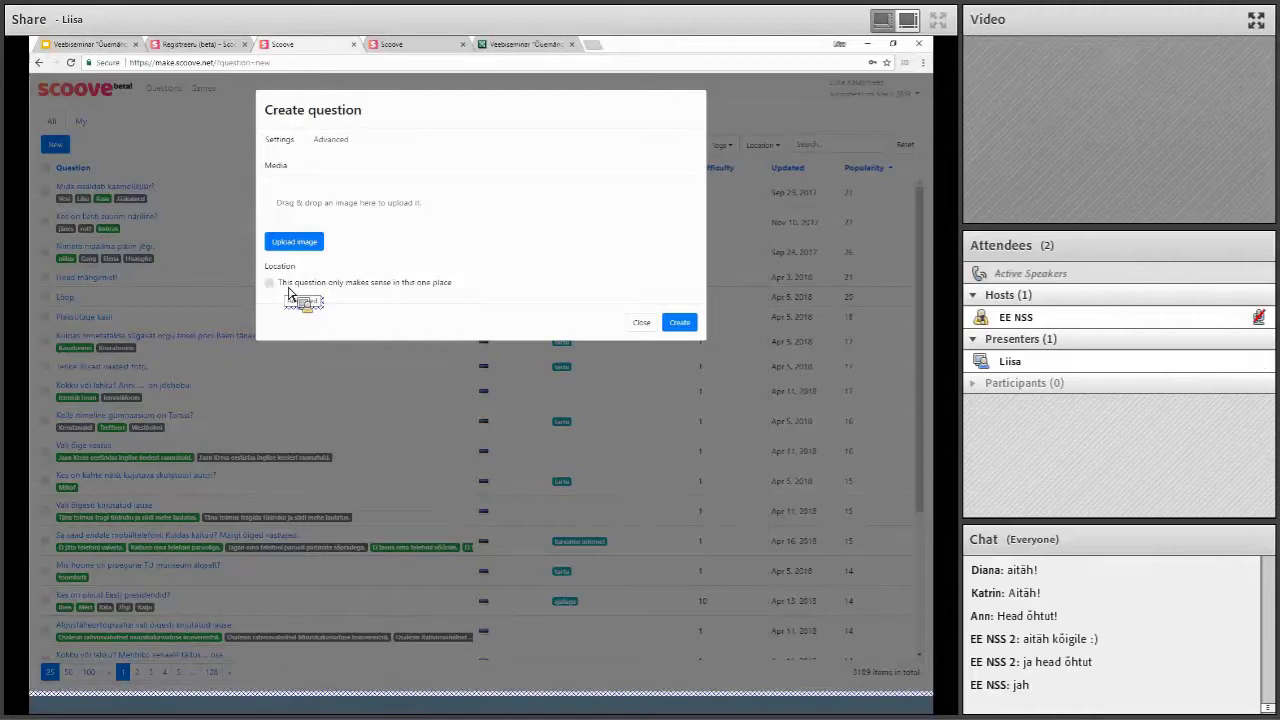
drag(290, 292, 335, 163)
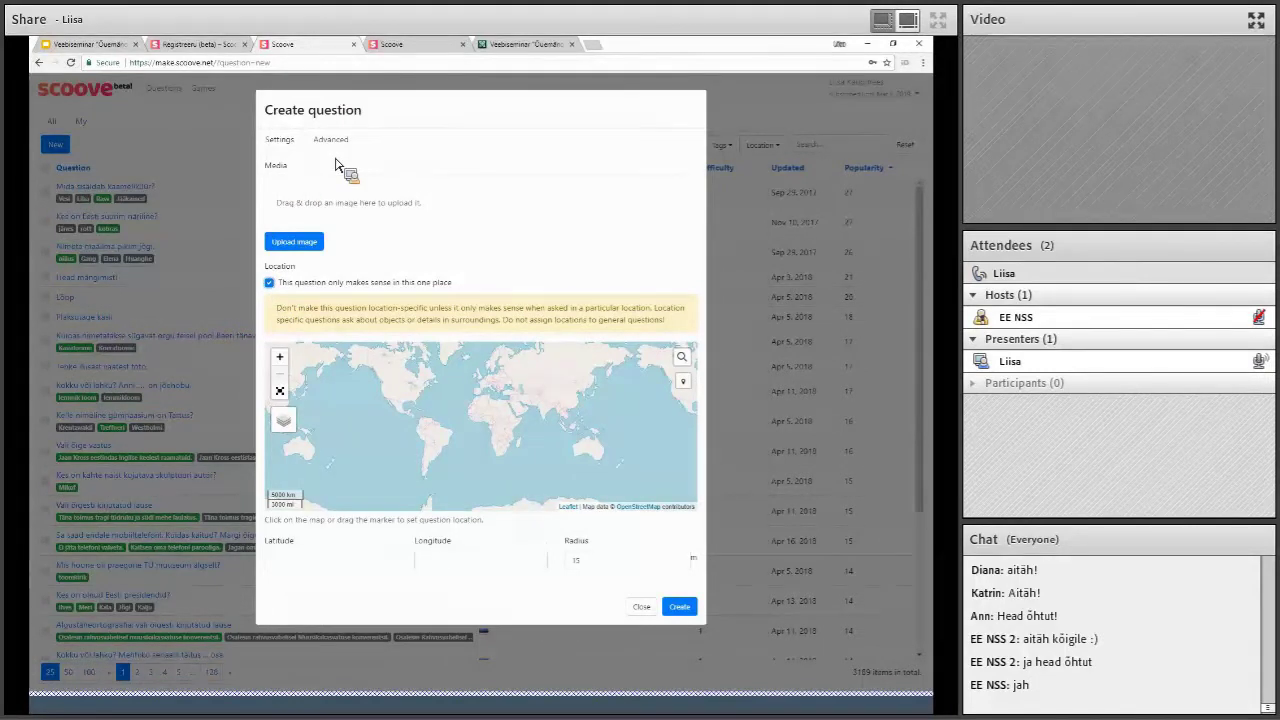
key(space)
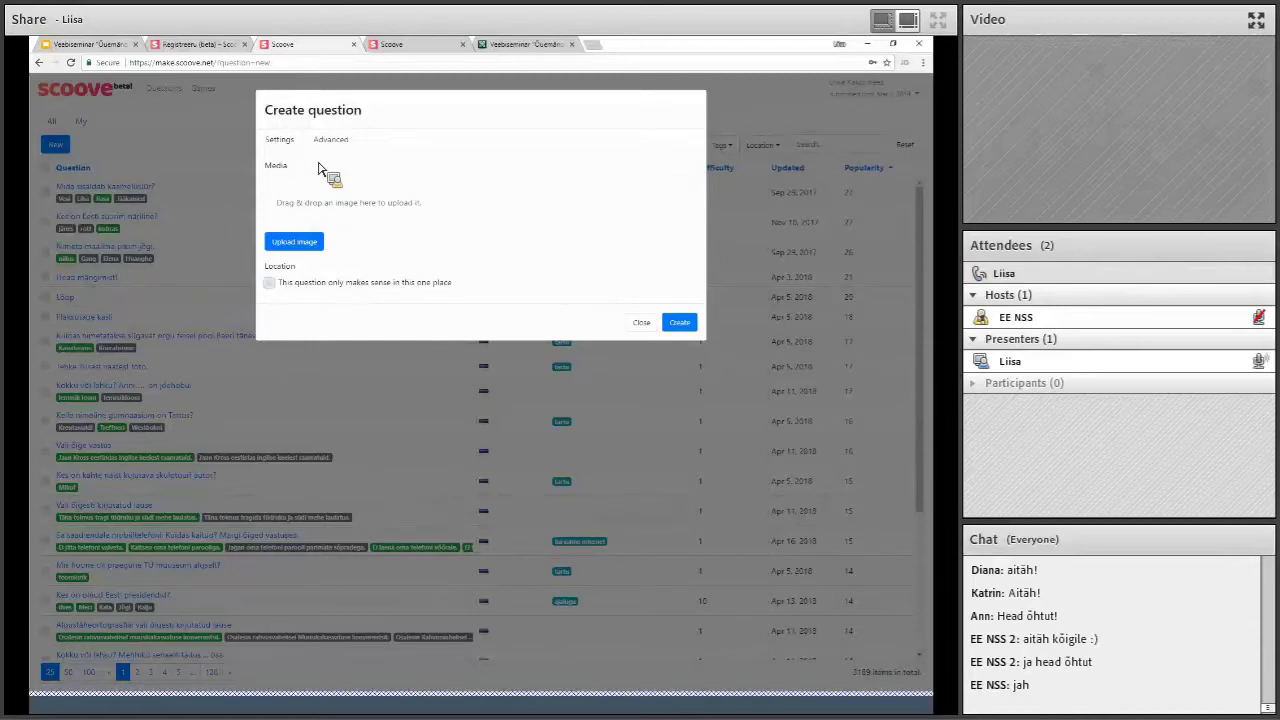
click(364, 494)
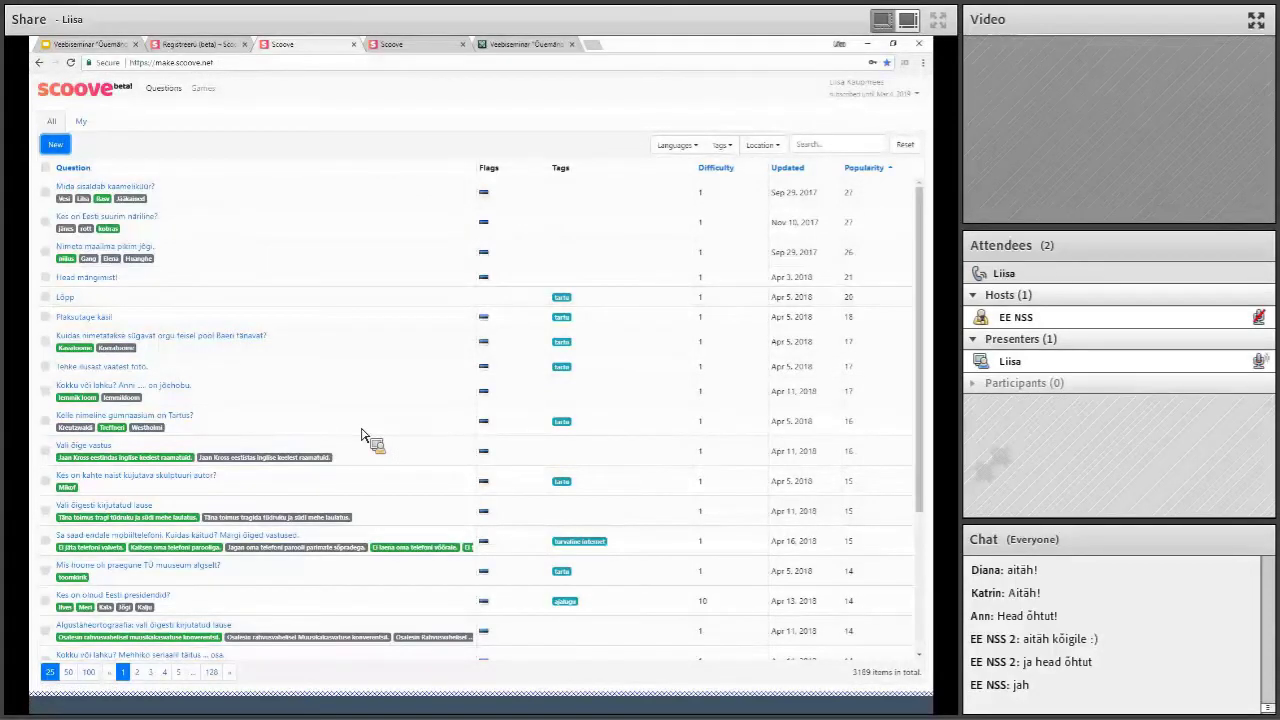
- Browse the full question list and view the settings of the question "Mida sisaldab kaameliküür?" without changing them
scroll(362, 437, down, 1)
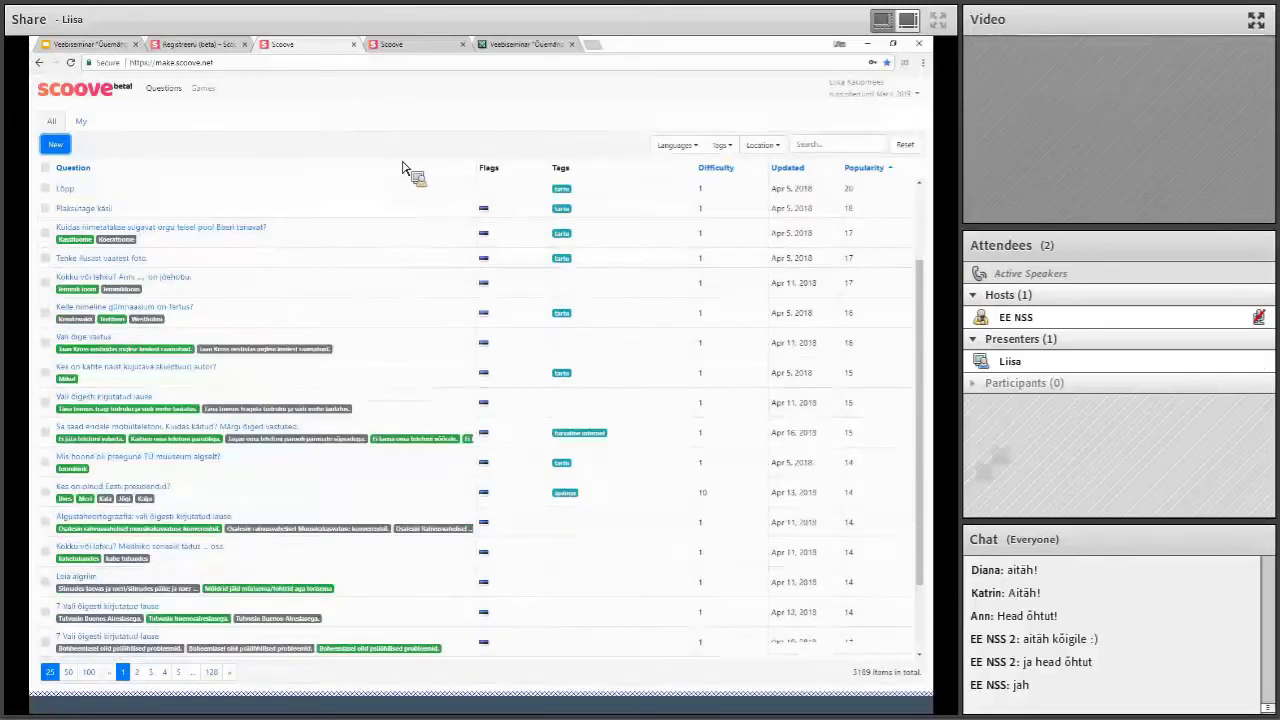
scroll(460, 167, down, 2)
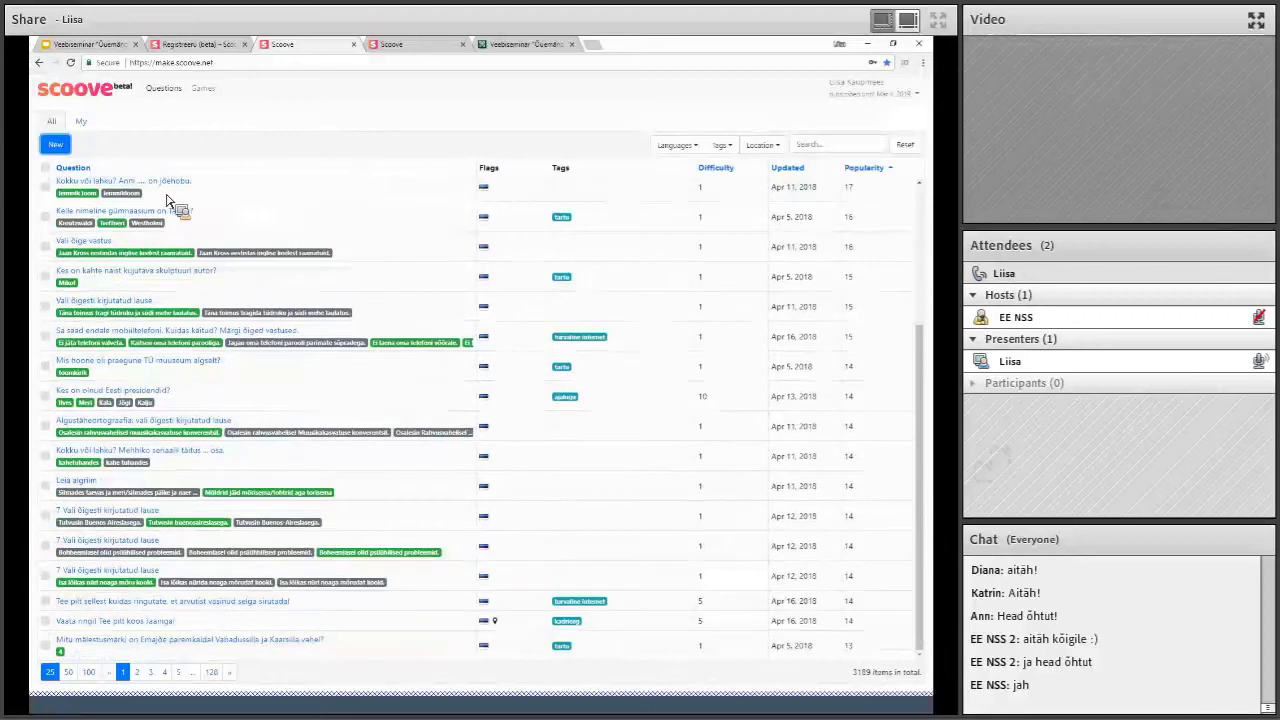
scroll(155, 195, up, 3)
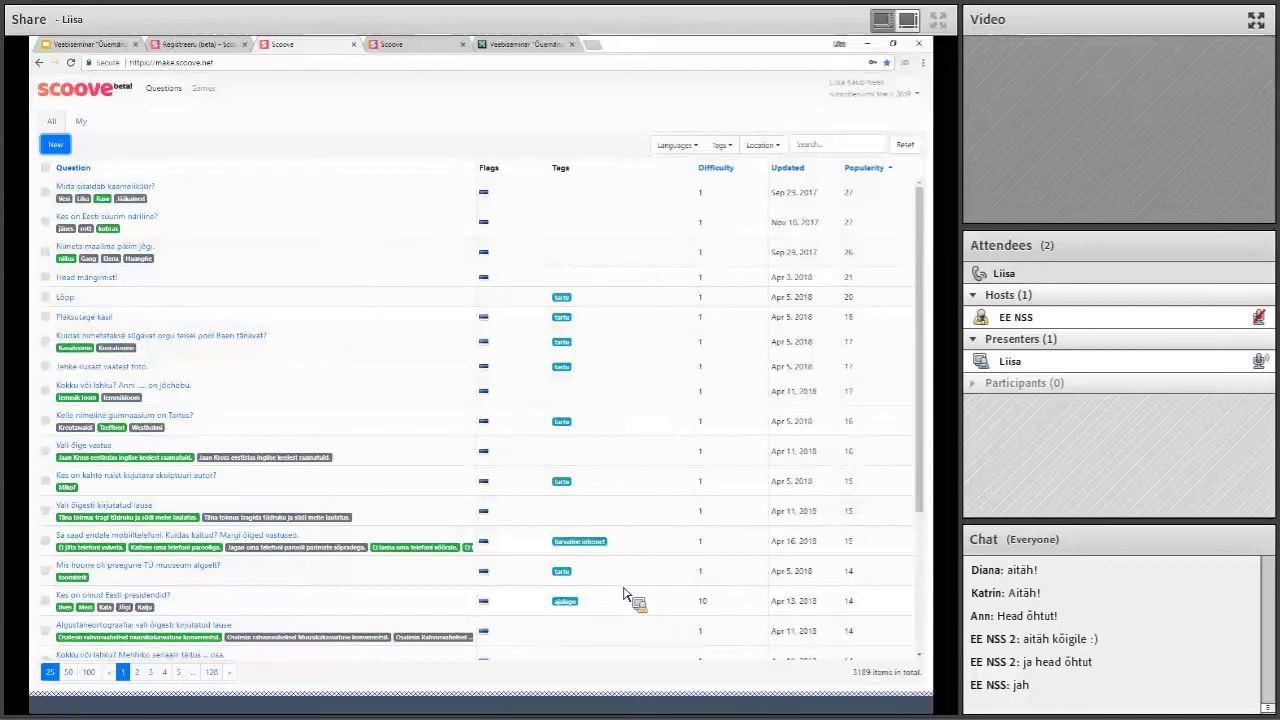
click(105, 186)
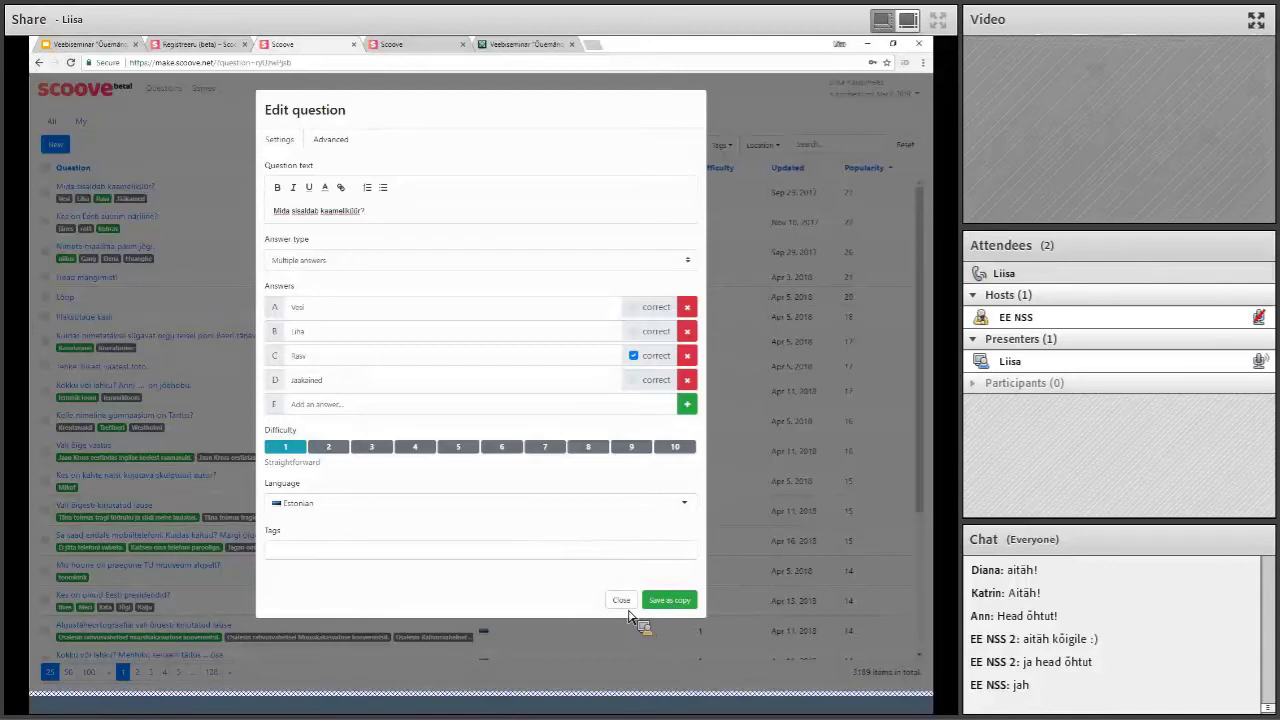
click(63, 127)
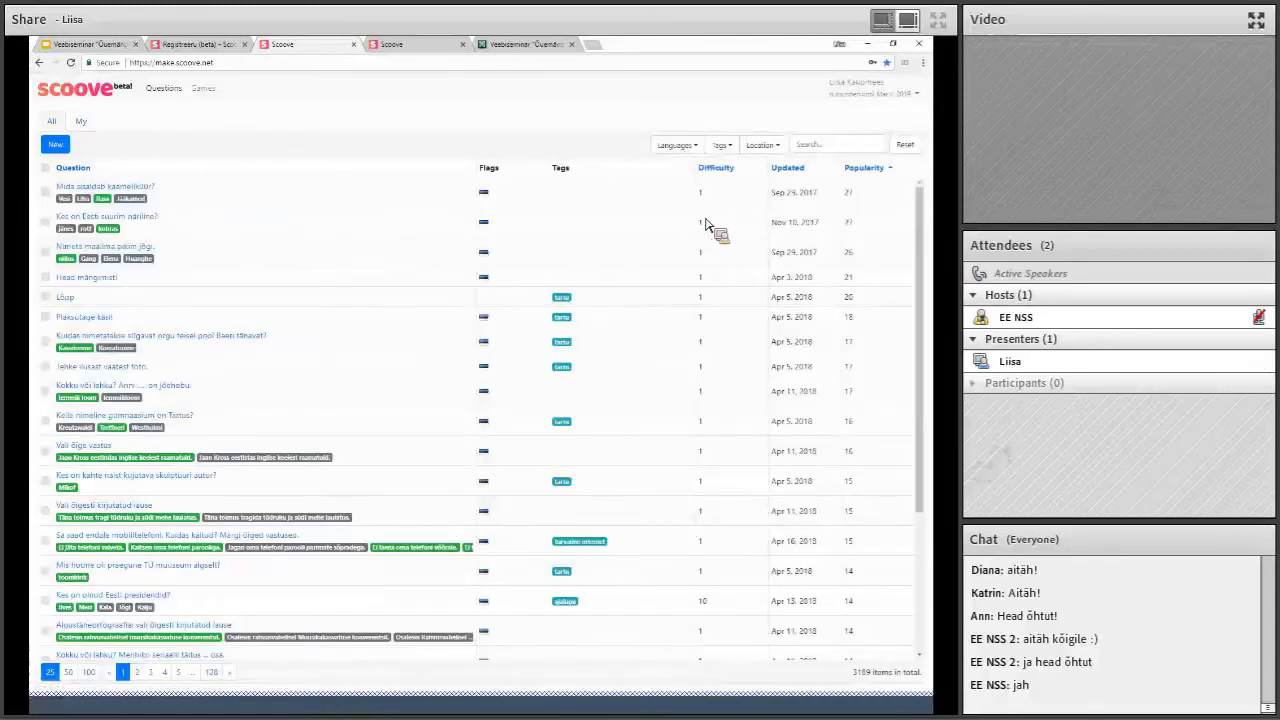
- Filter the question list to show only questions in Estonian
click(676, 145)
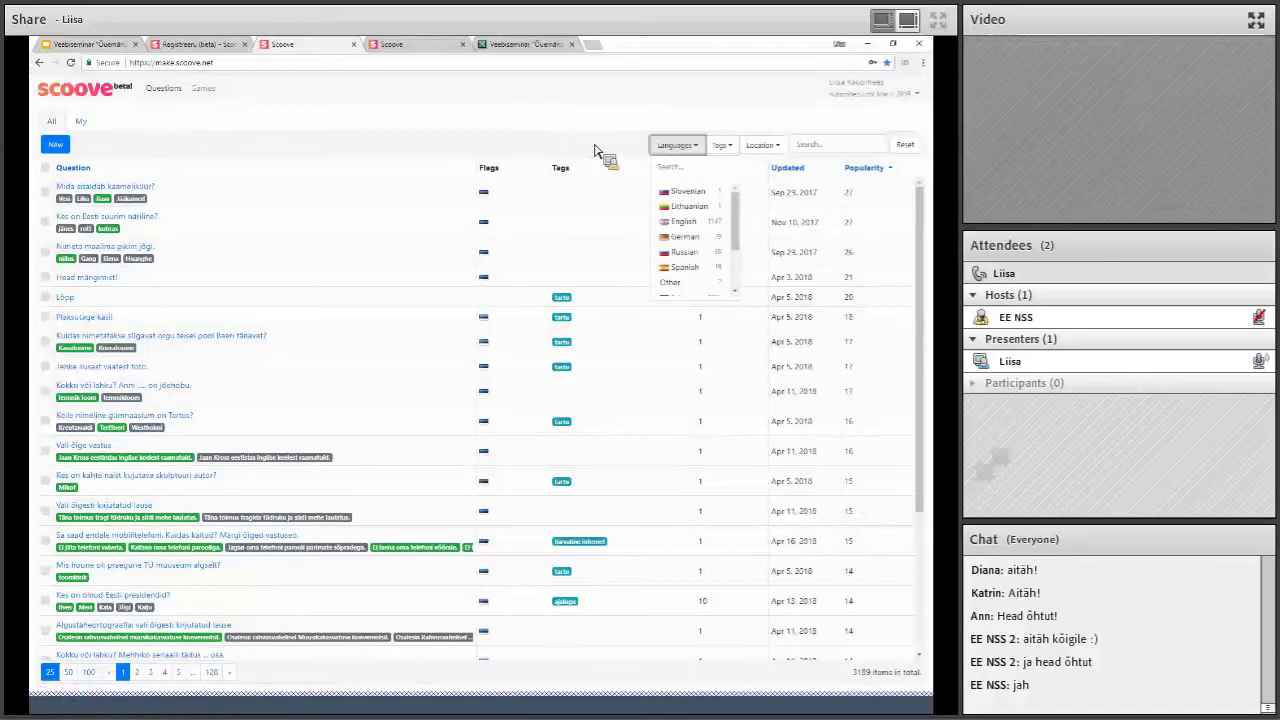
scroll(725, 190, down, 2)
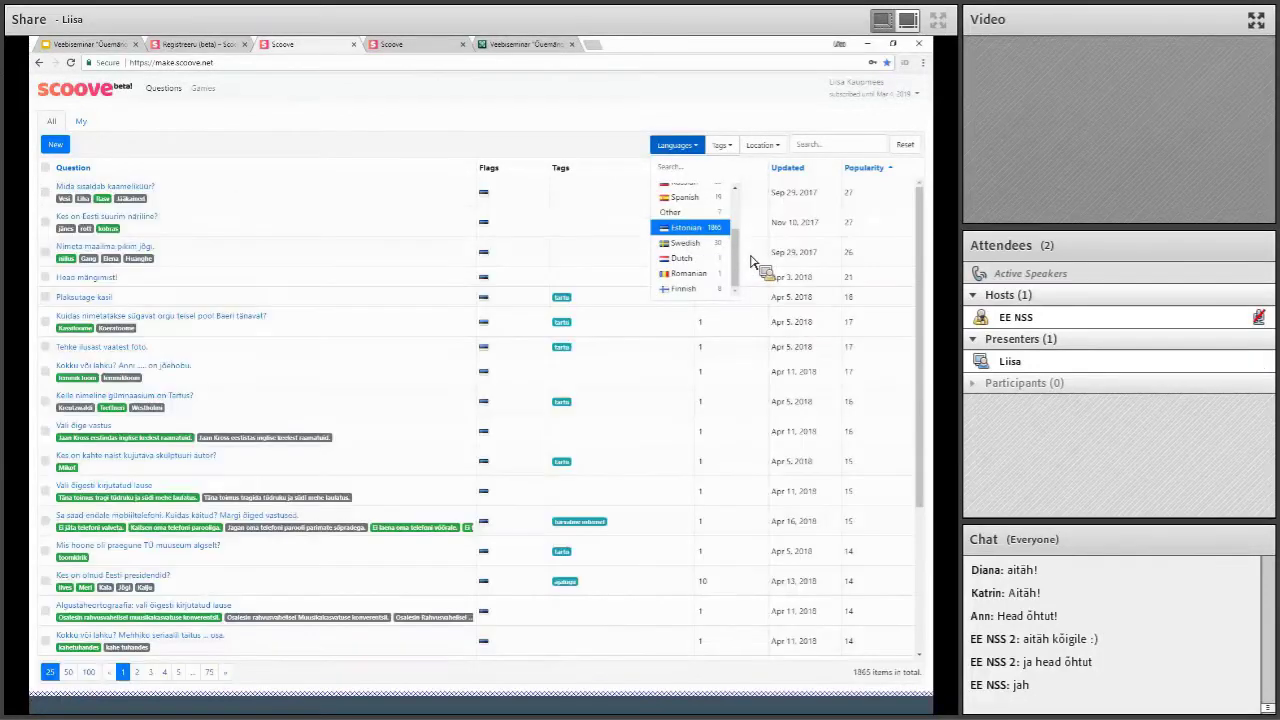
click(760, 202)
- Narrow the questions by two tags, finding kadriorg with "kadri" and turvaline internet with "turva"
click(721, 145)
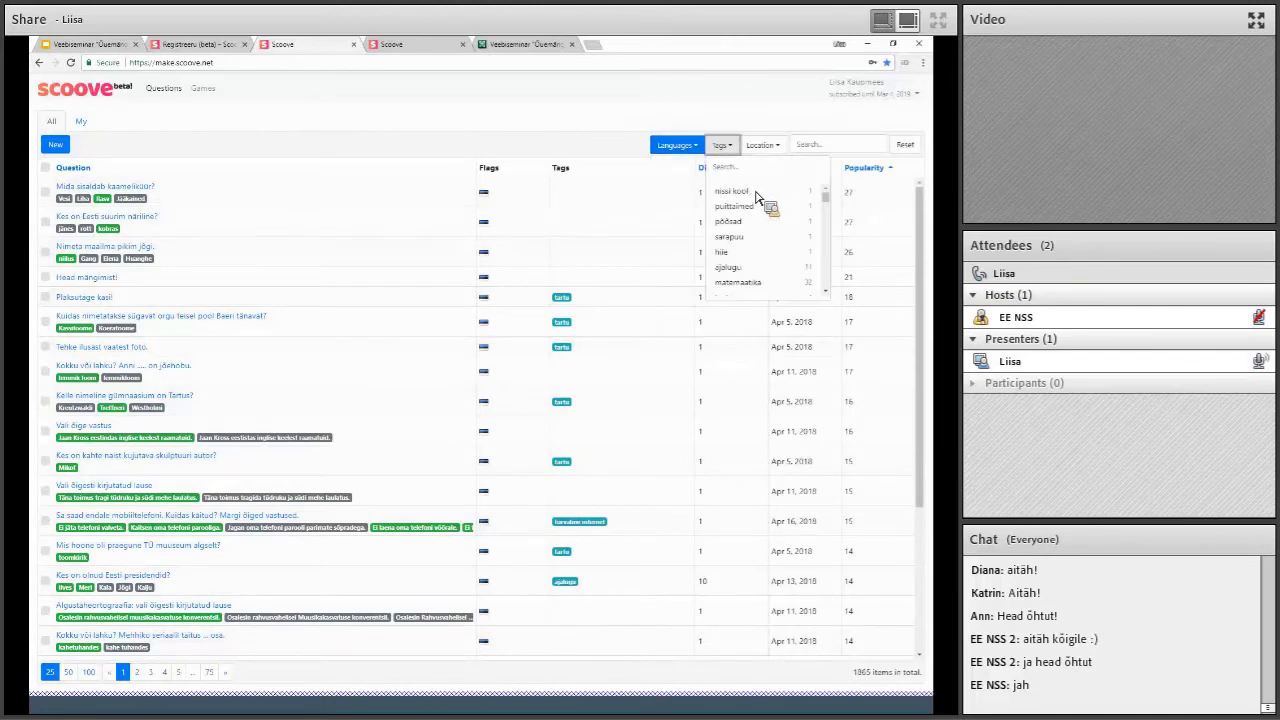
scroll(730, 180, down, 2)
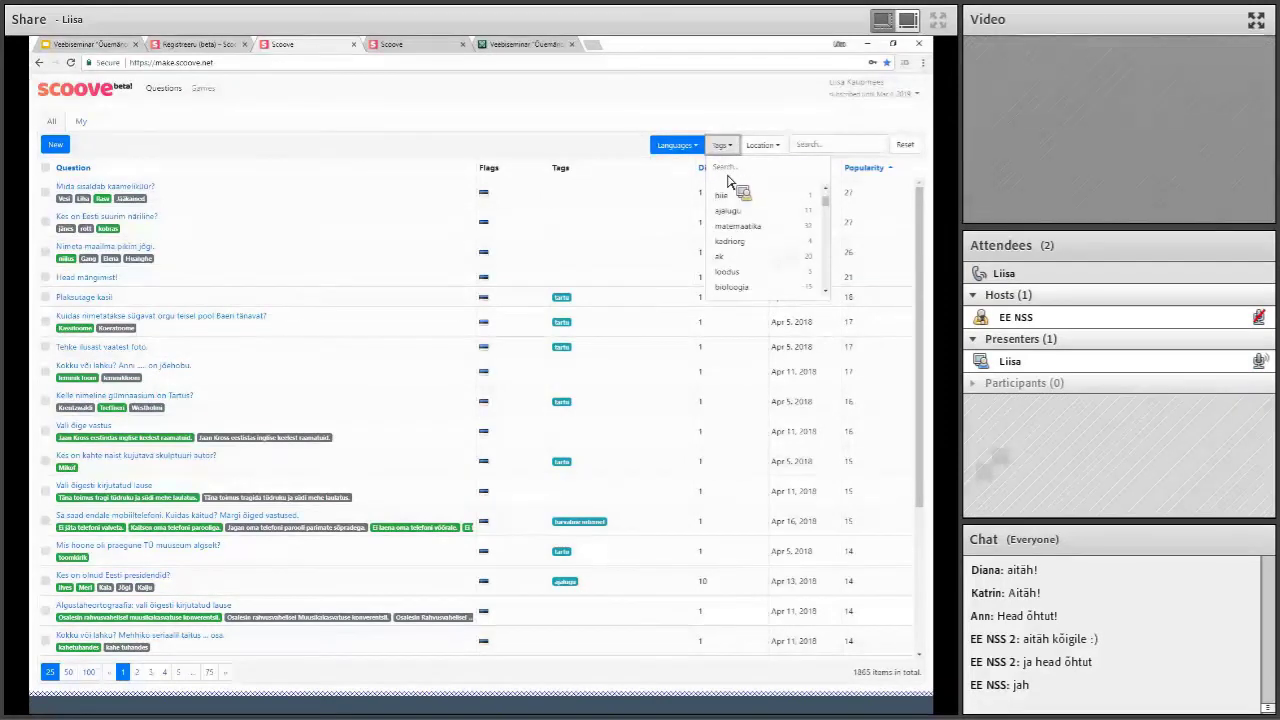
click(728, 170)
text(kadri)
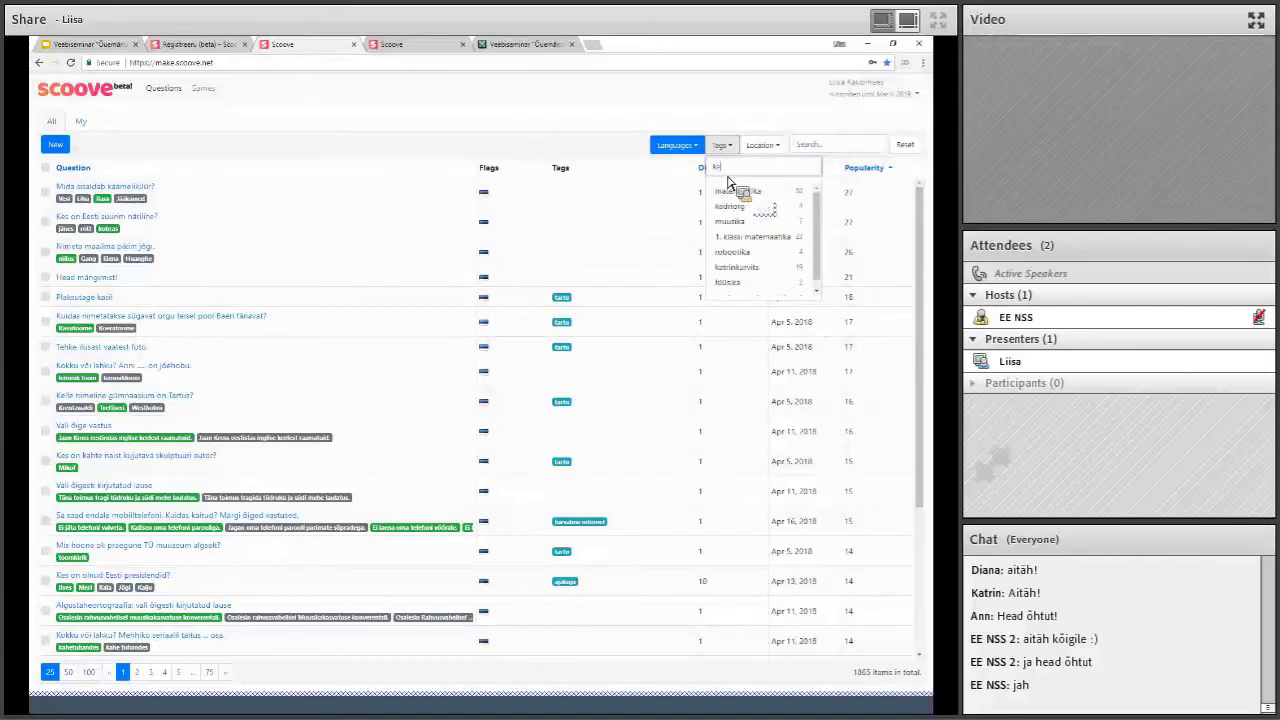
click(750, 196)
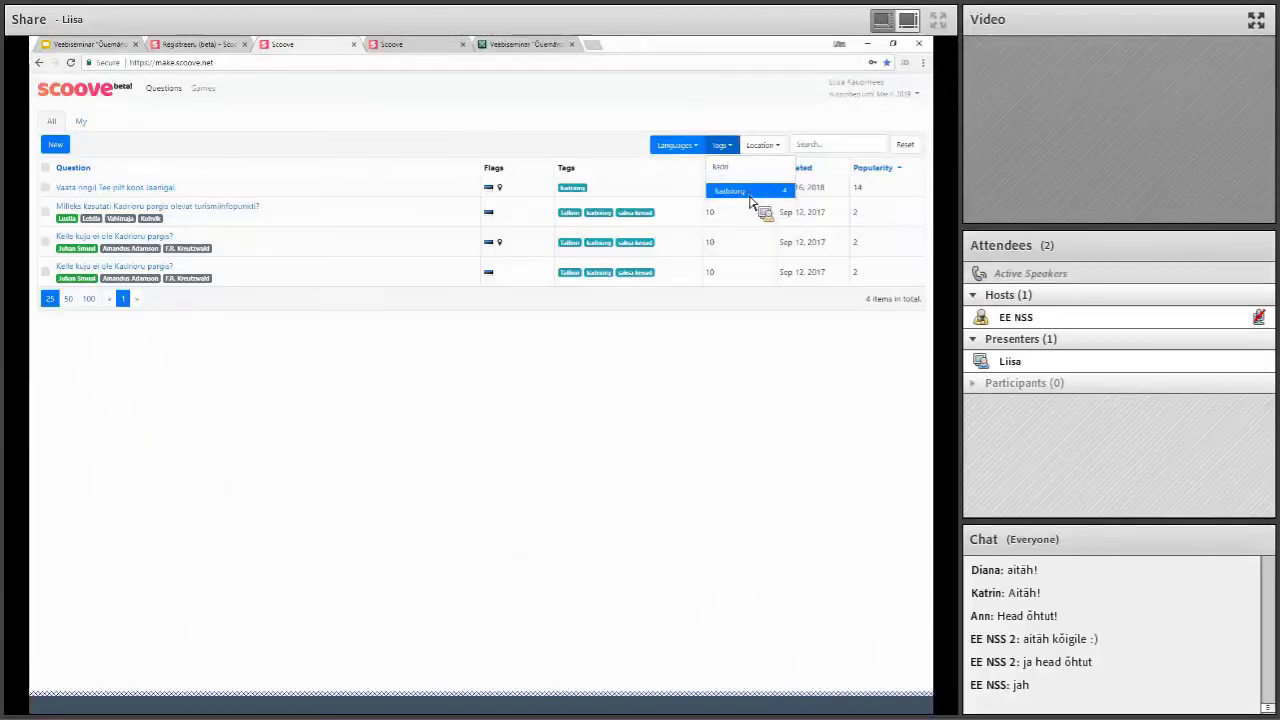
text(turva)
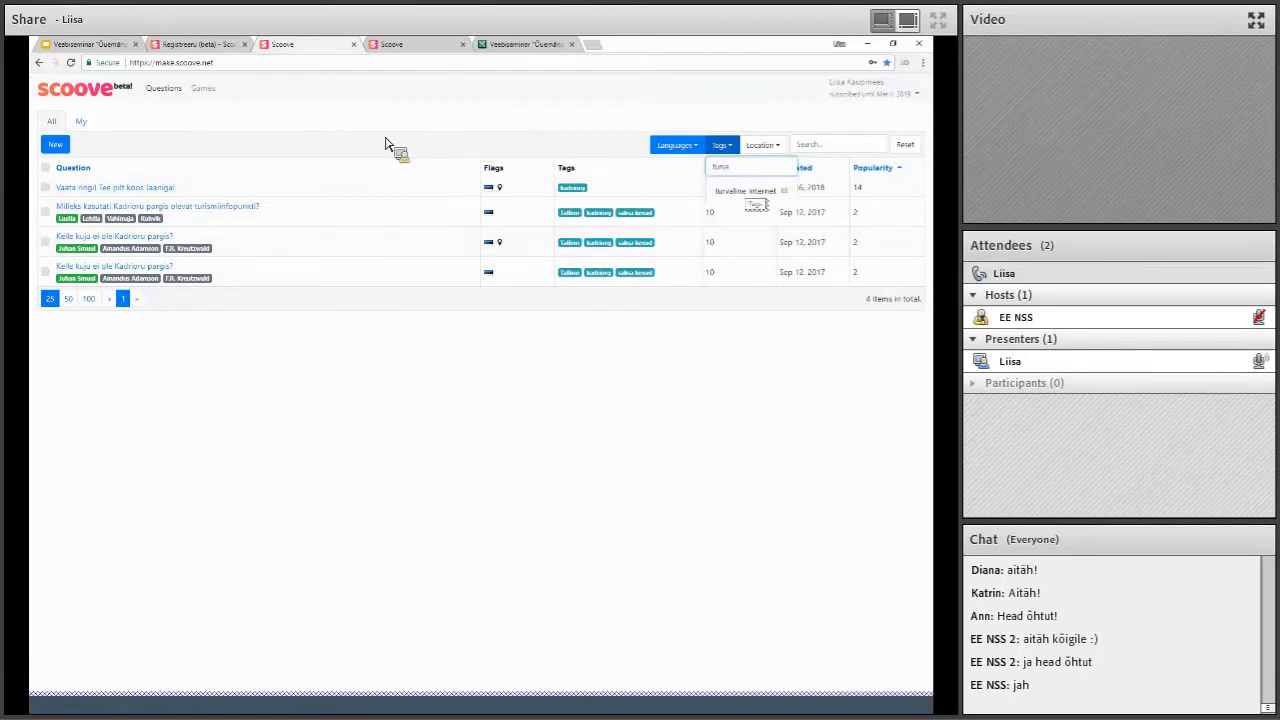
click(750, 191)
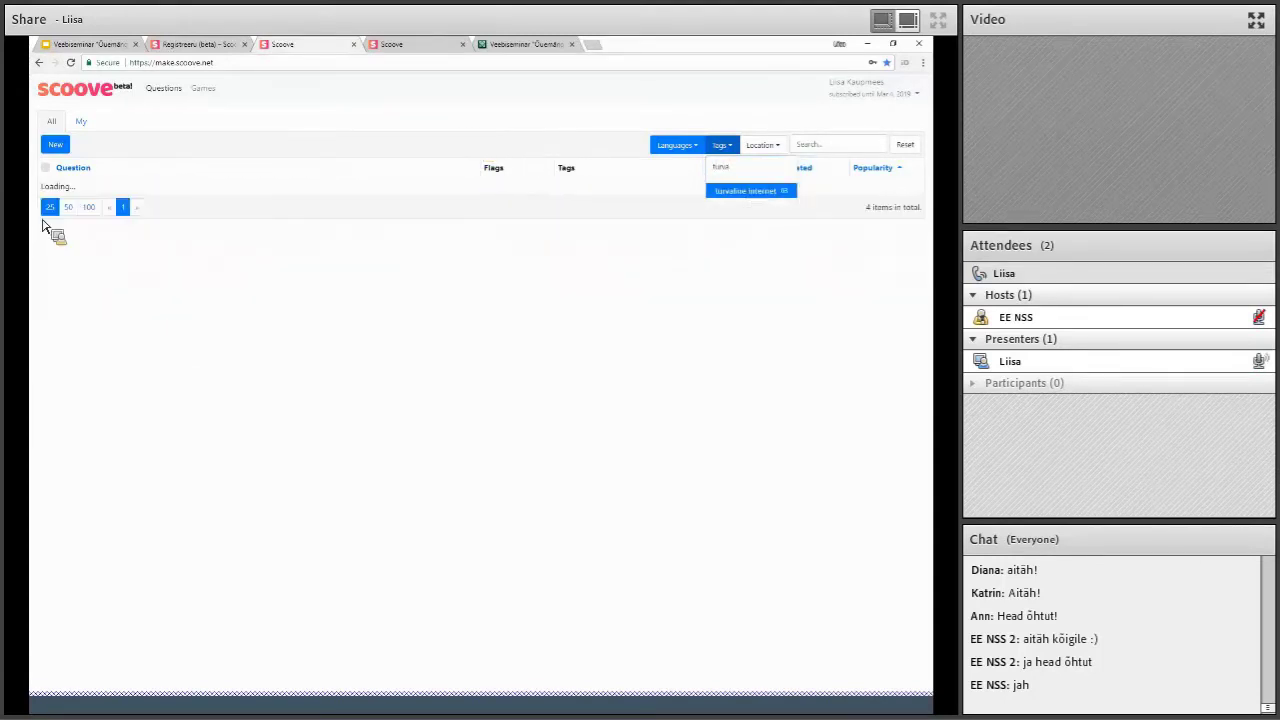
click(57, 205)
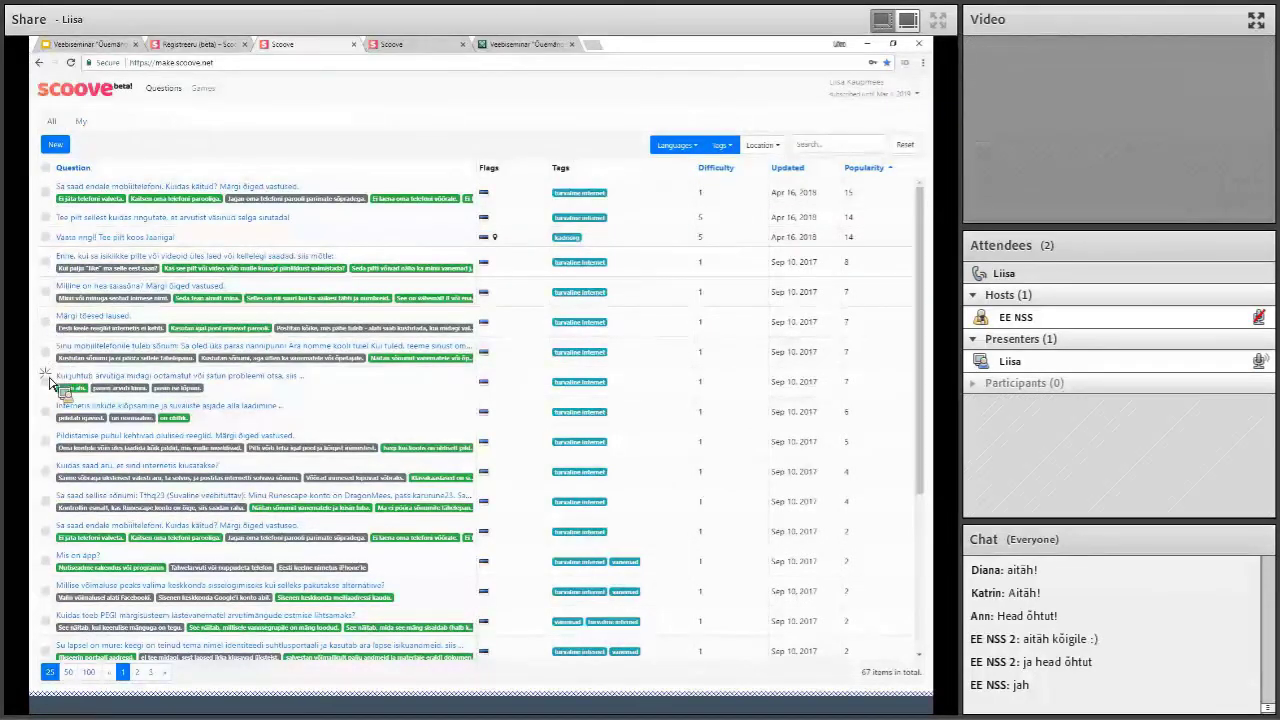
- Select the first nine filtered questions and start creating a game from them
click(45, 192)
click(45, 217)
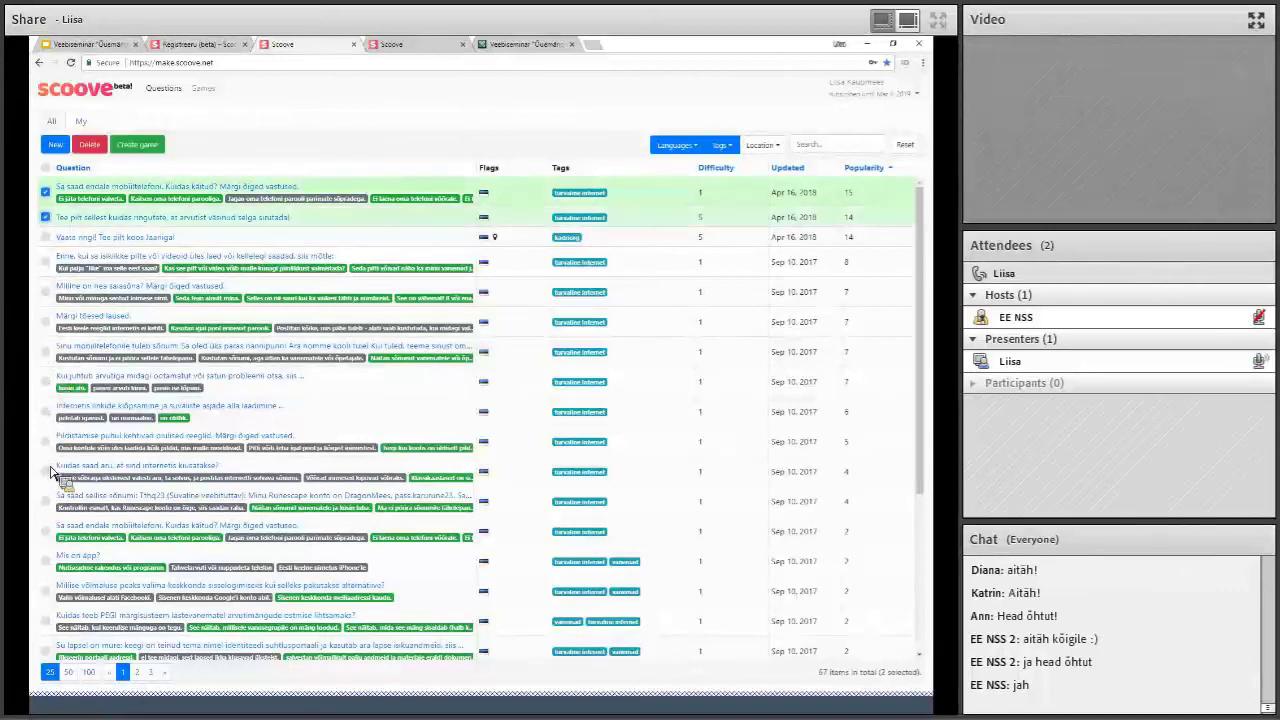
click(45, 237)
click(45, 262)
click(45, 292)
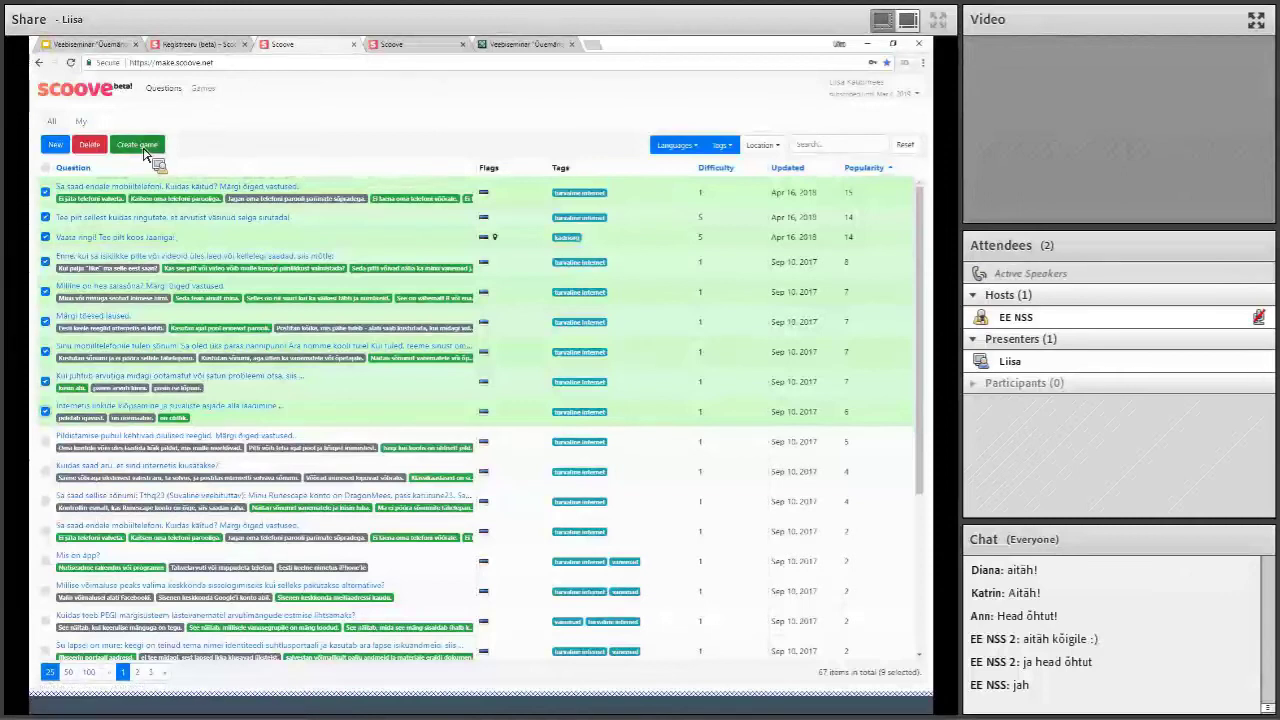
click(137, 145)
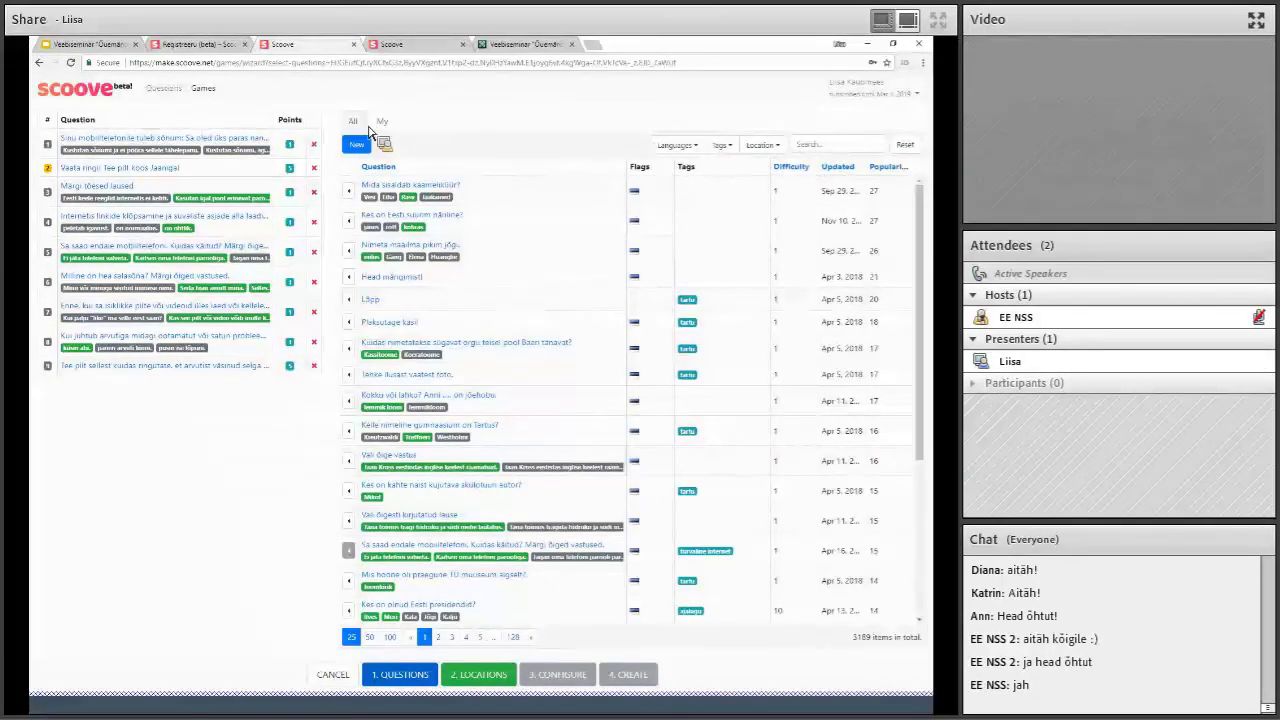
- Replace the game question "Märgi tõesed laused" with "Algustäheortograafia: vali õigesti kirjutatud lause" and proceed to the question locations
scroll(457, 249, down, 3)
drag(367, 152, 296, 437)
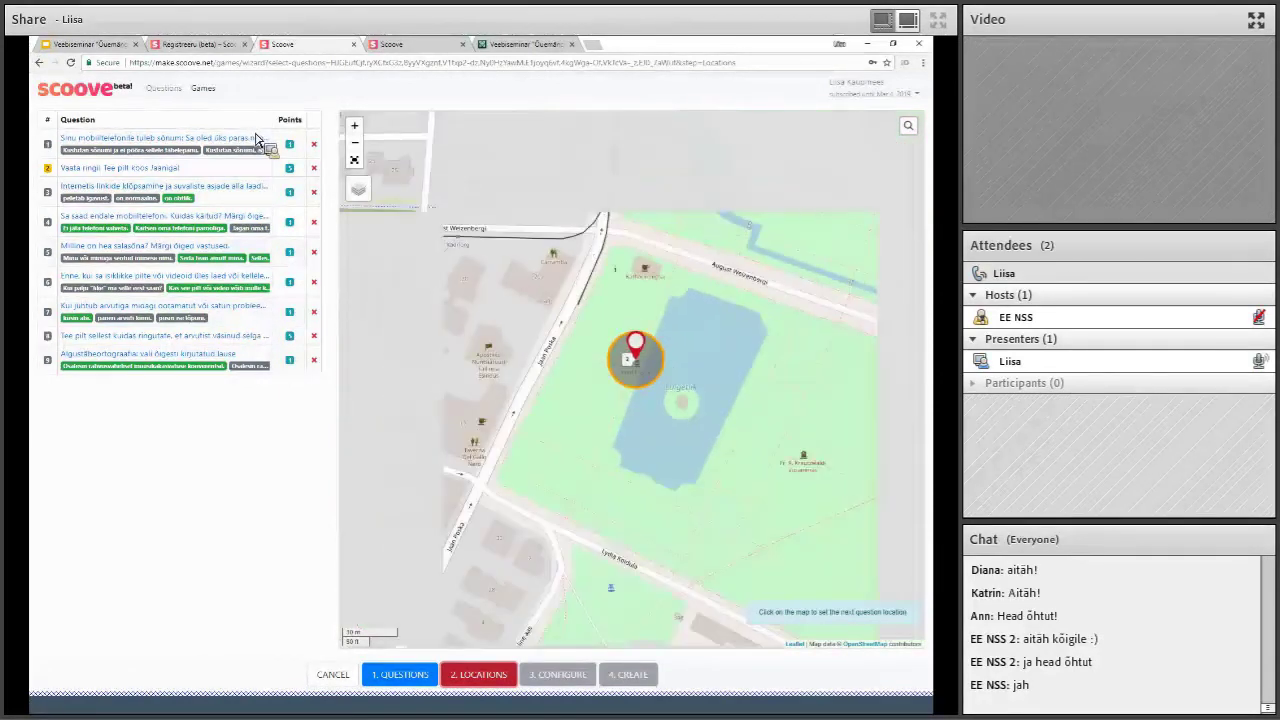
- Place the remaining eight questions on the map in an arc through Kadriorg park, south and east of the pond
drag(766, 330, 708, 335)
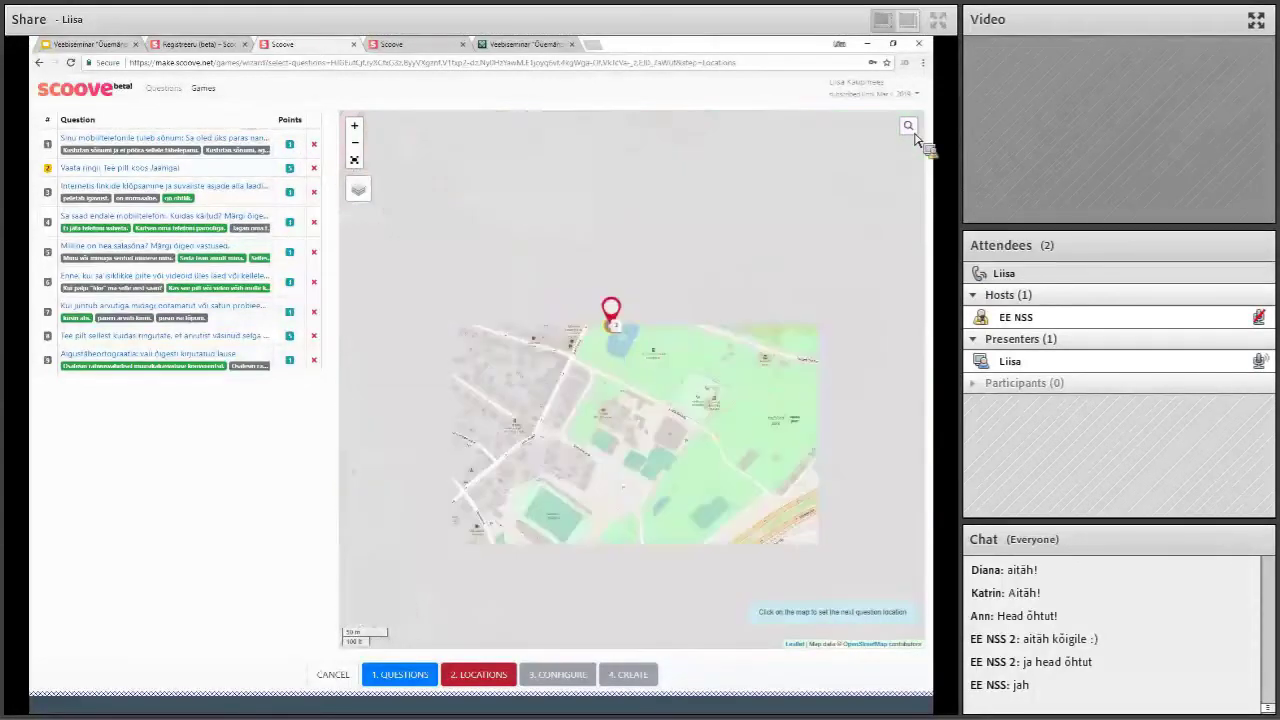
scroll(914, 138, down, 3)
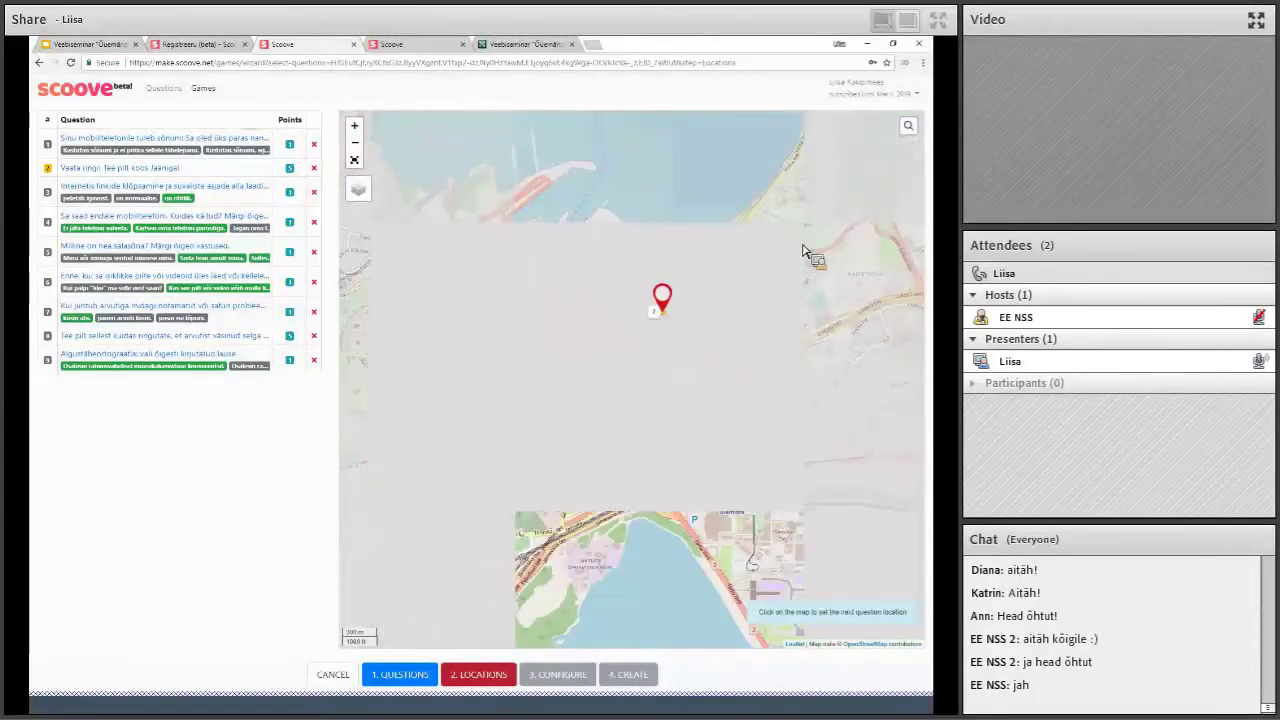
scroll(660, 300, up, 3)
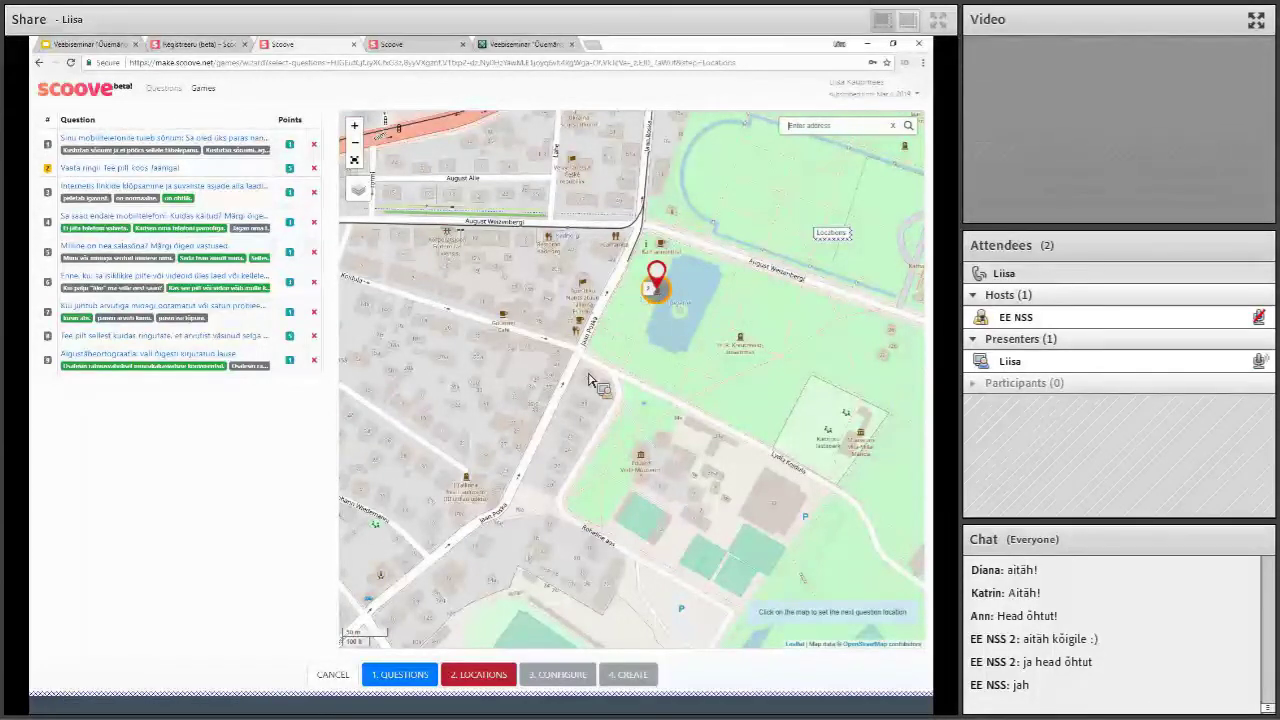
scroll(625, 310, up, 2)
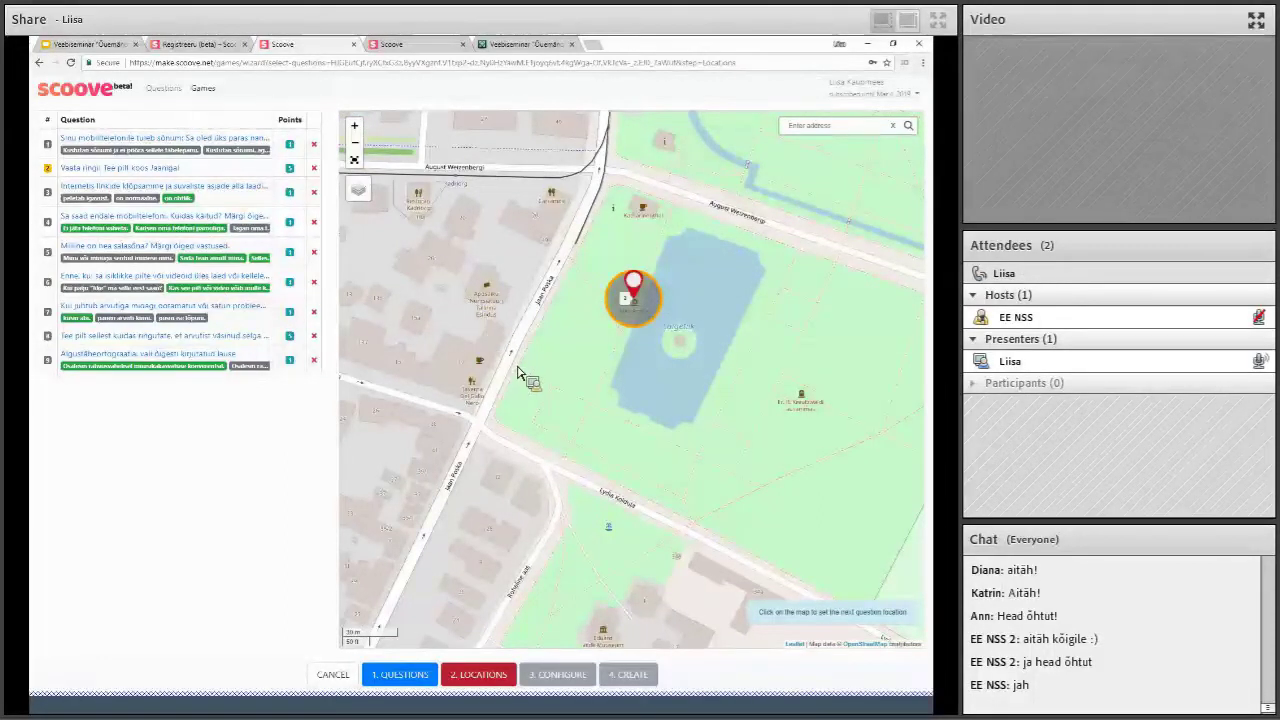
scroll(517, 371, down, 1)
drag(628, 405, 591, 418)
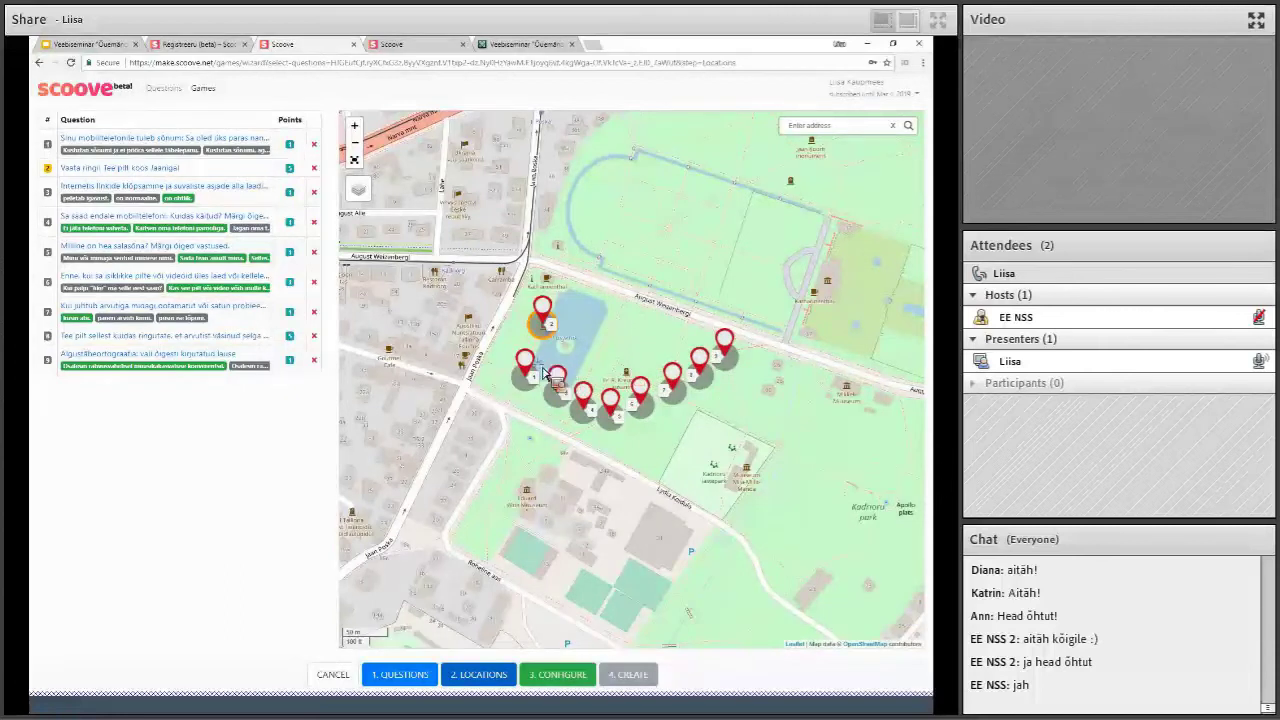
scroll(547, 380, up, 2)
mouse_move(548, 381)
mouse_down()
mouse_move(522, 370)
mouse_move(562, 350)
mouse_move(565, 360)
mouse_up()
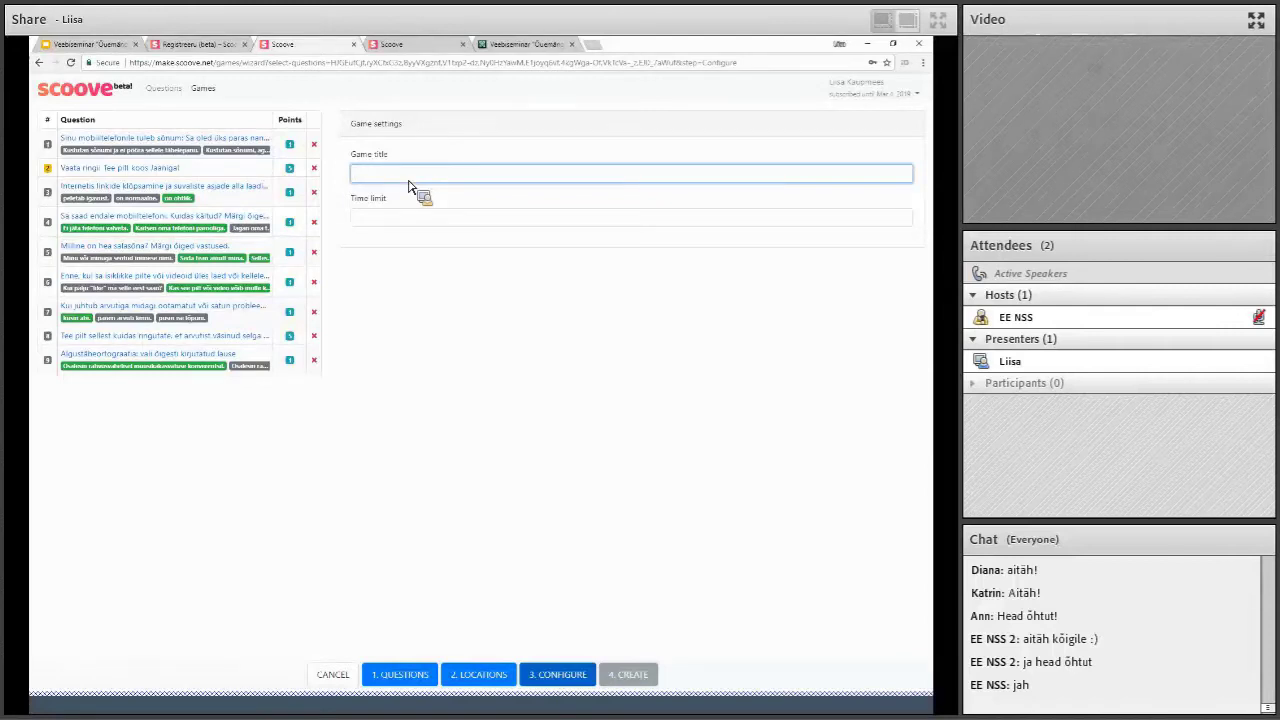
- Title the game "Kadrioru avastamine"
text(c)
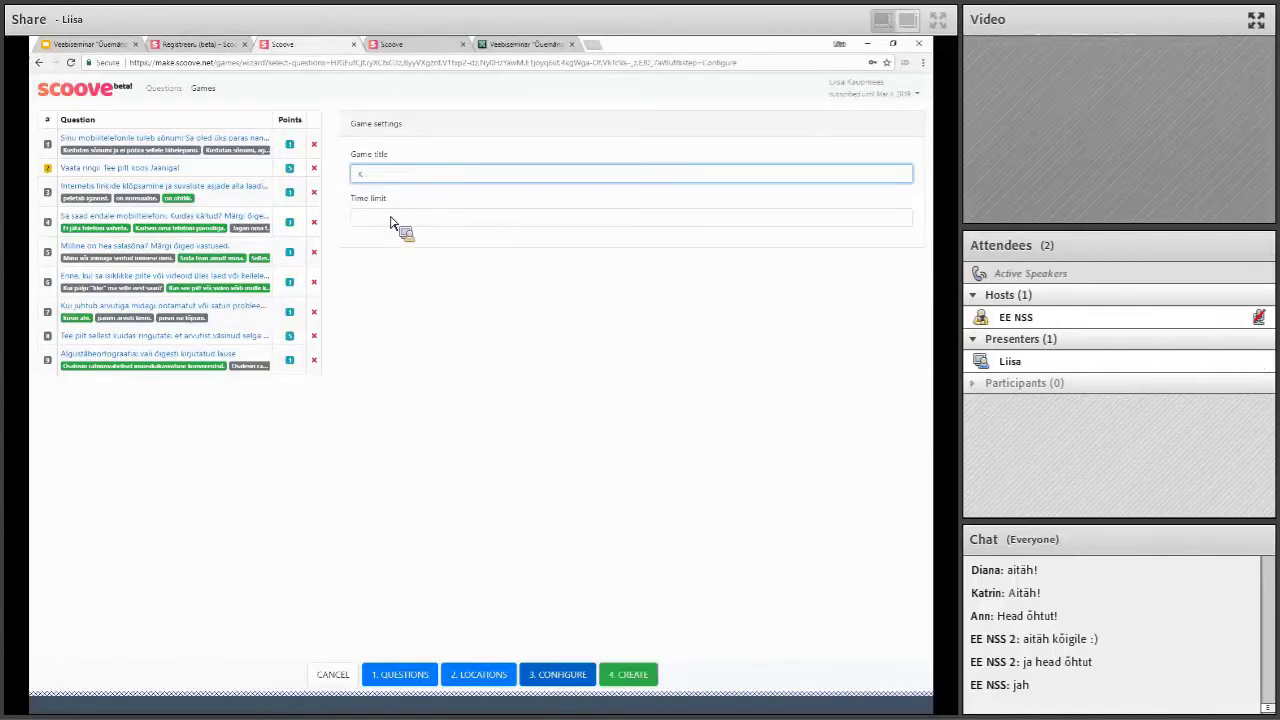
text(adriorg)
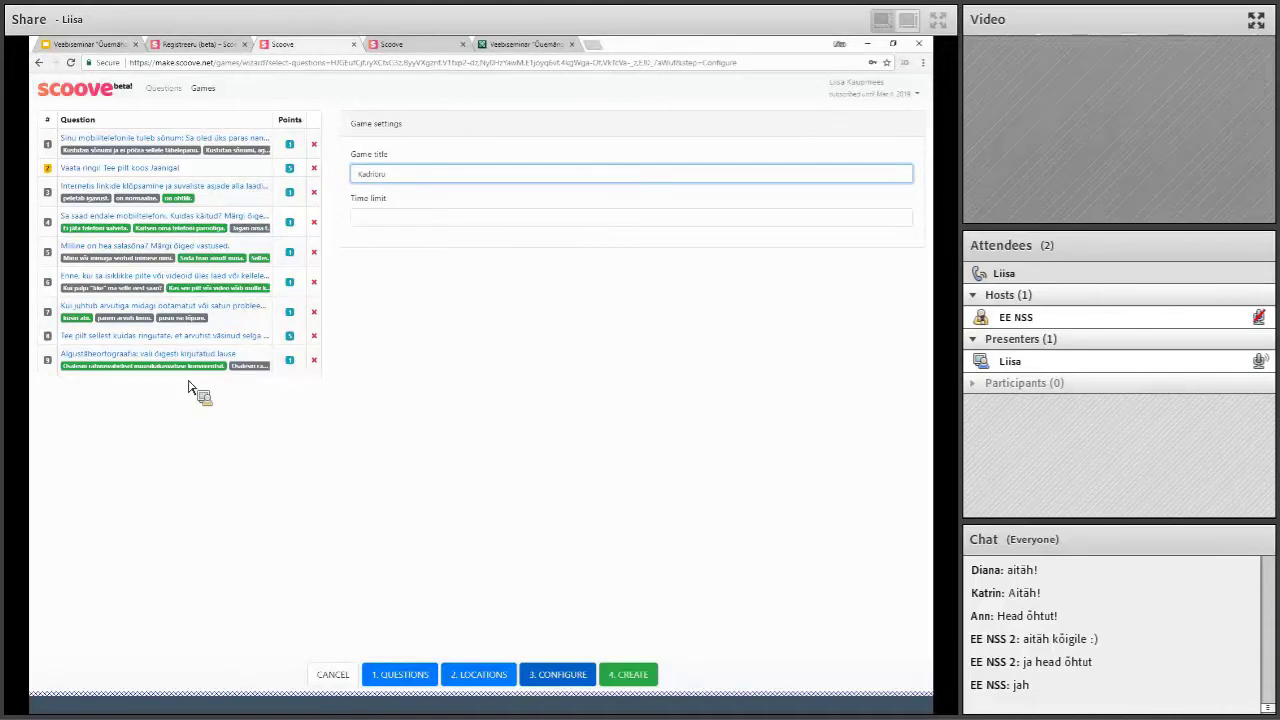
text( avastamine)
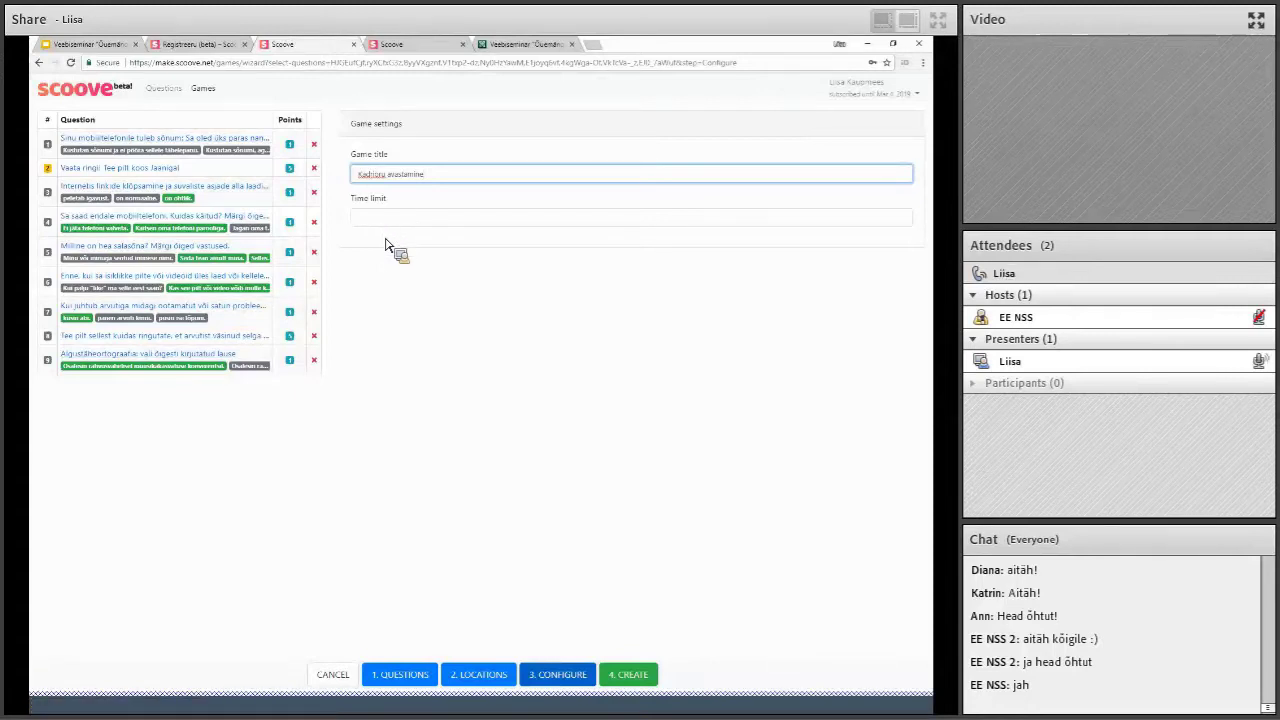
- Set the game's time limit to 18 minutes and create the game
key(Tab)
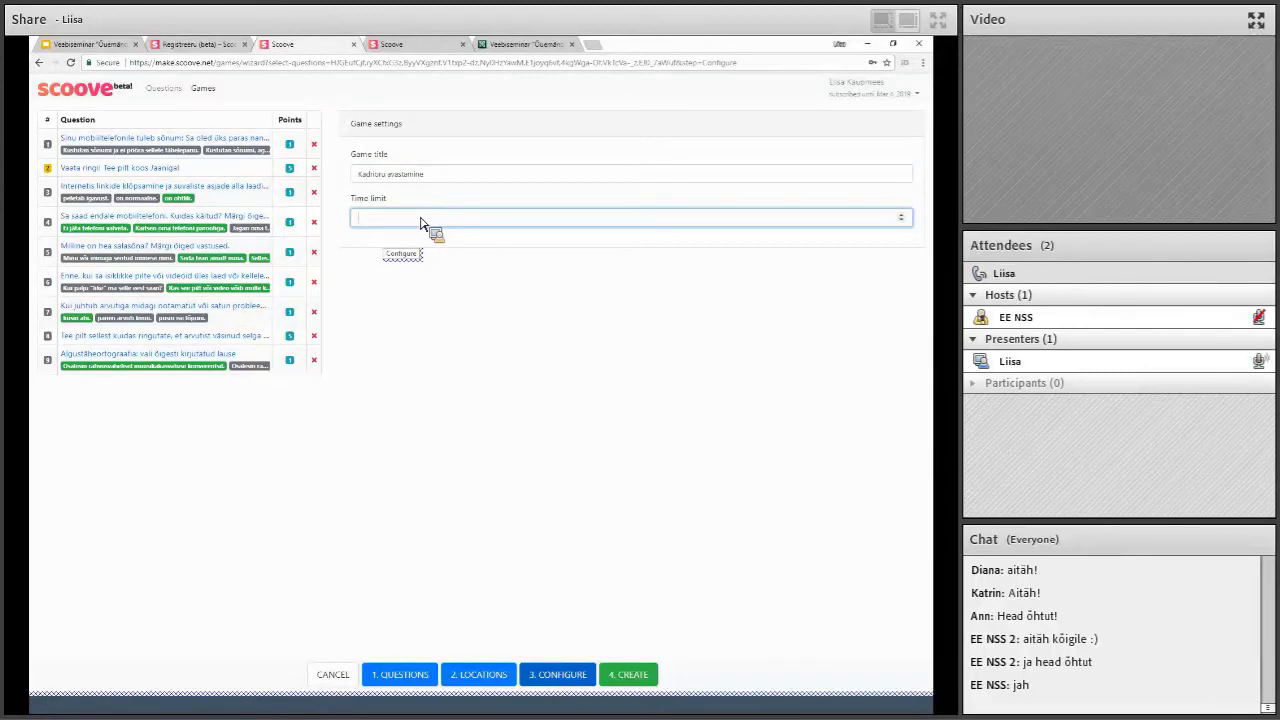
text(16)
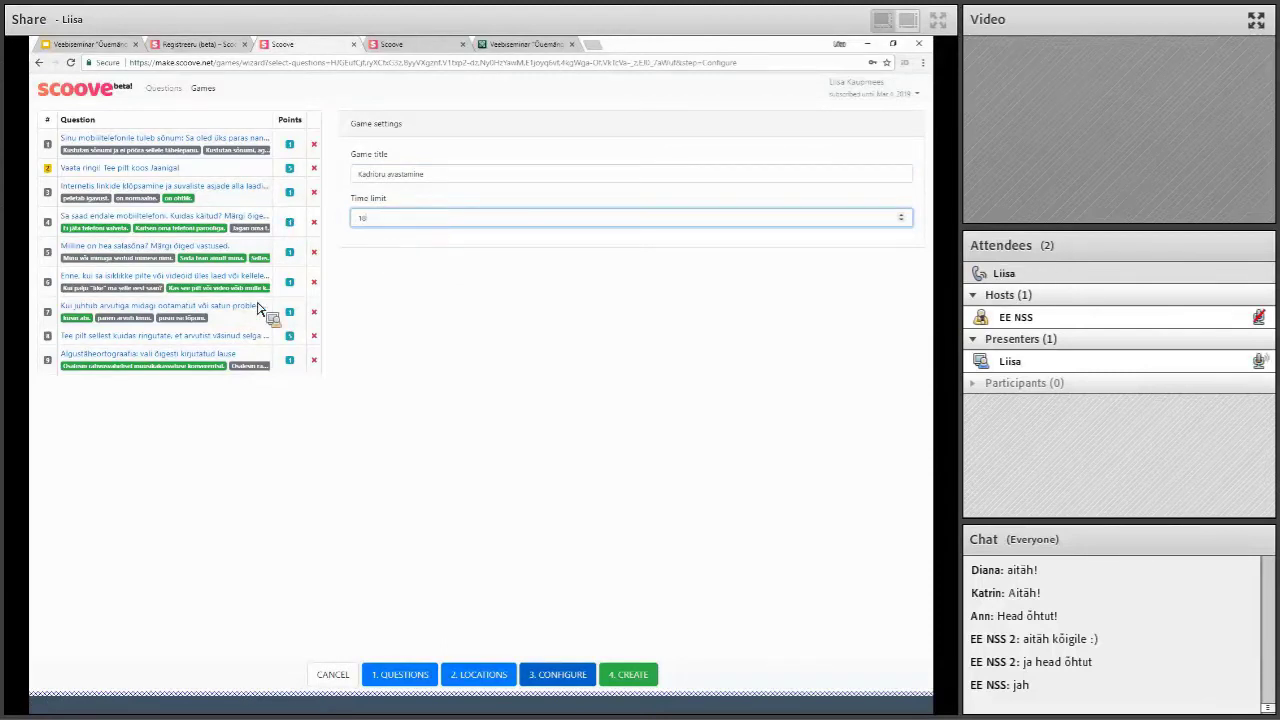
click(465, 470)
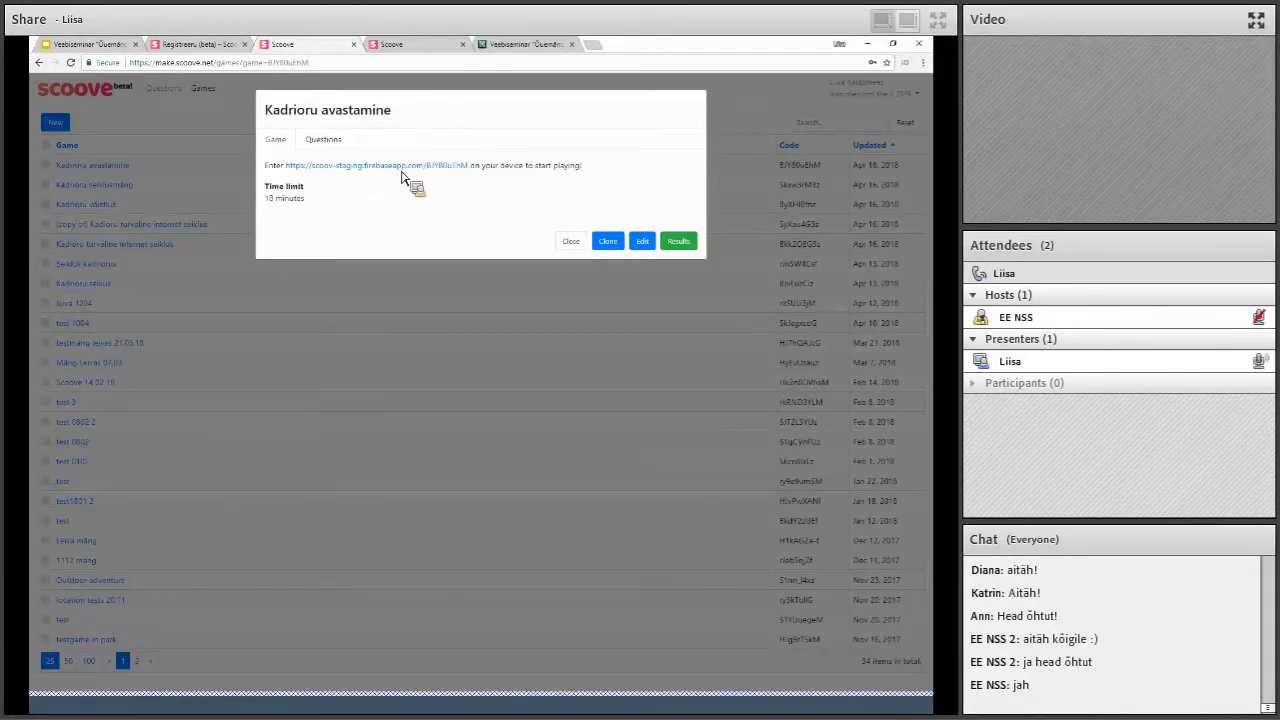
- Copy the link address for playing the "Kadrioru avastamine" game
drag(402, 176, 386, 235)
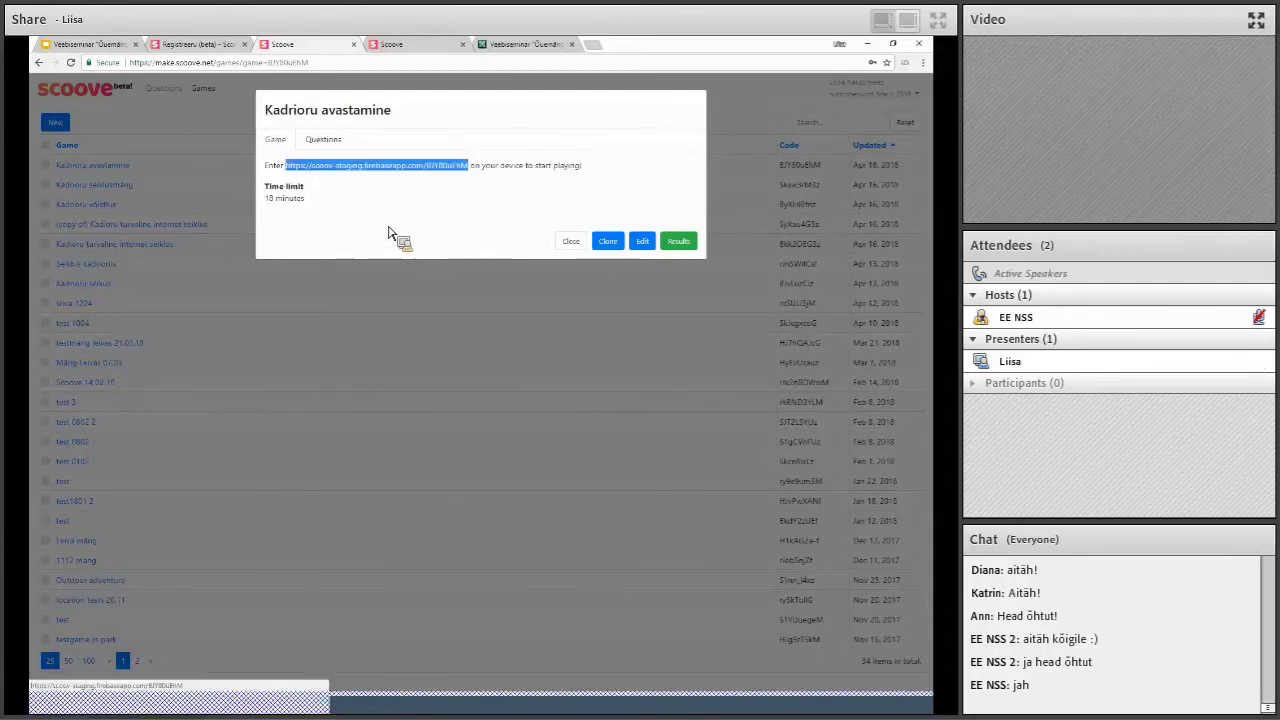
right_click(394, 233)
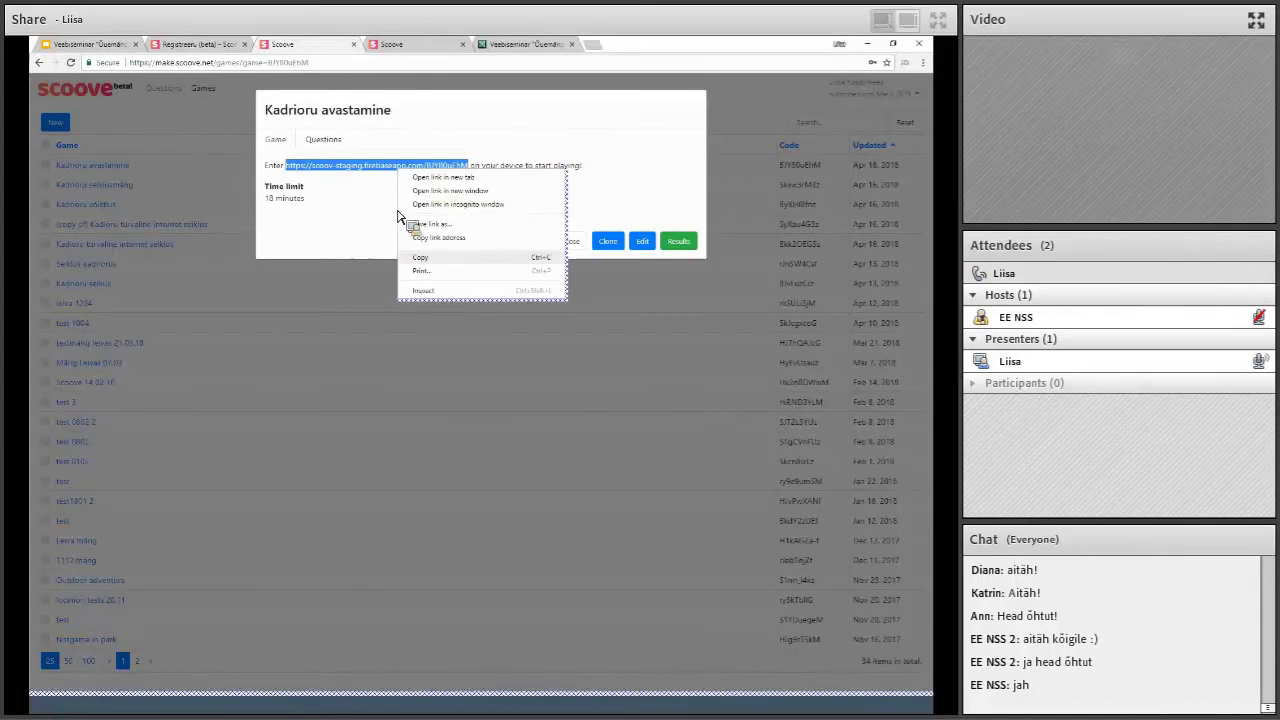
click(432, 237)
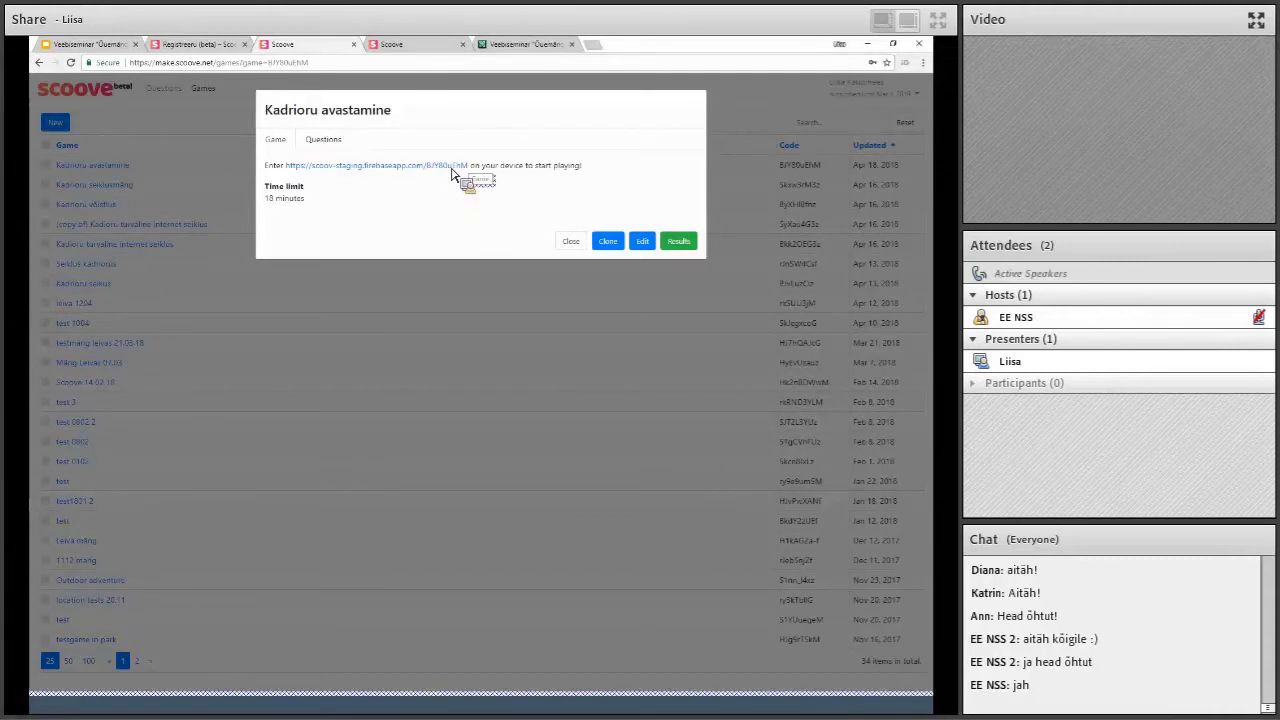
- Copy only the game code at the end of the "Kadrioru avastamine" play link
double_click(452, 167)
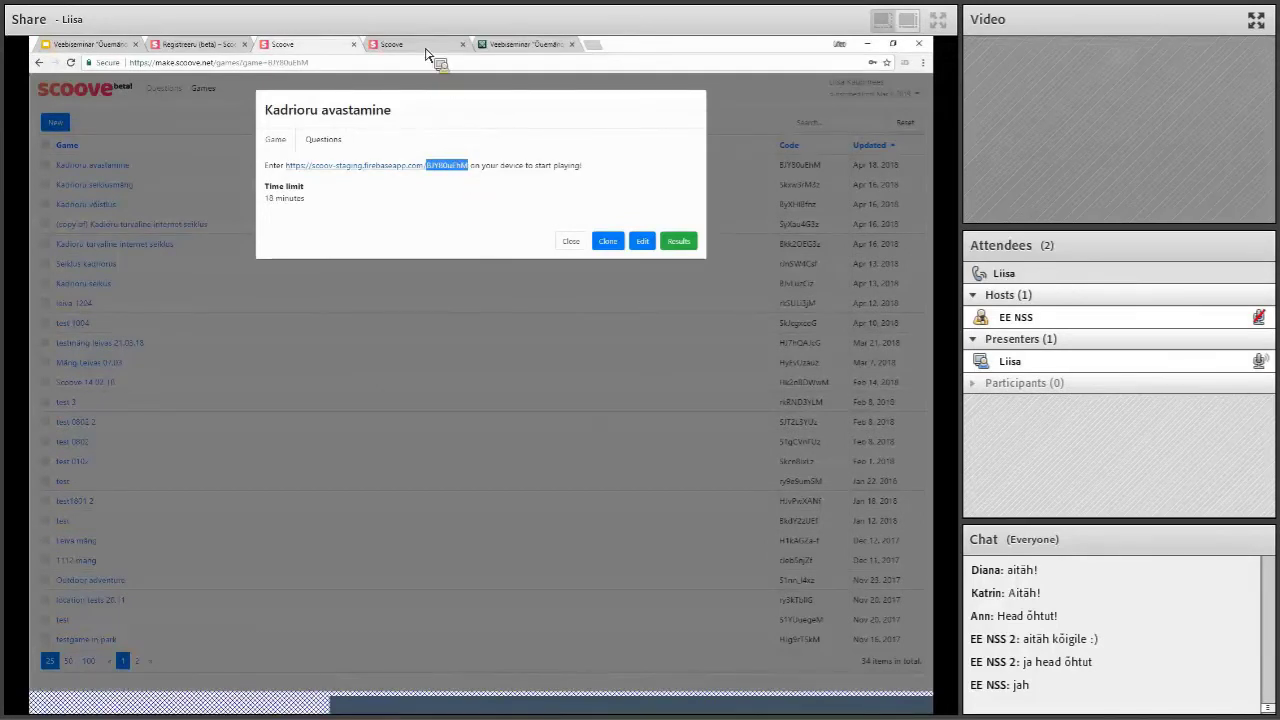
right_click(446, 163)
click(352, 122)
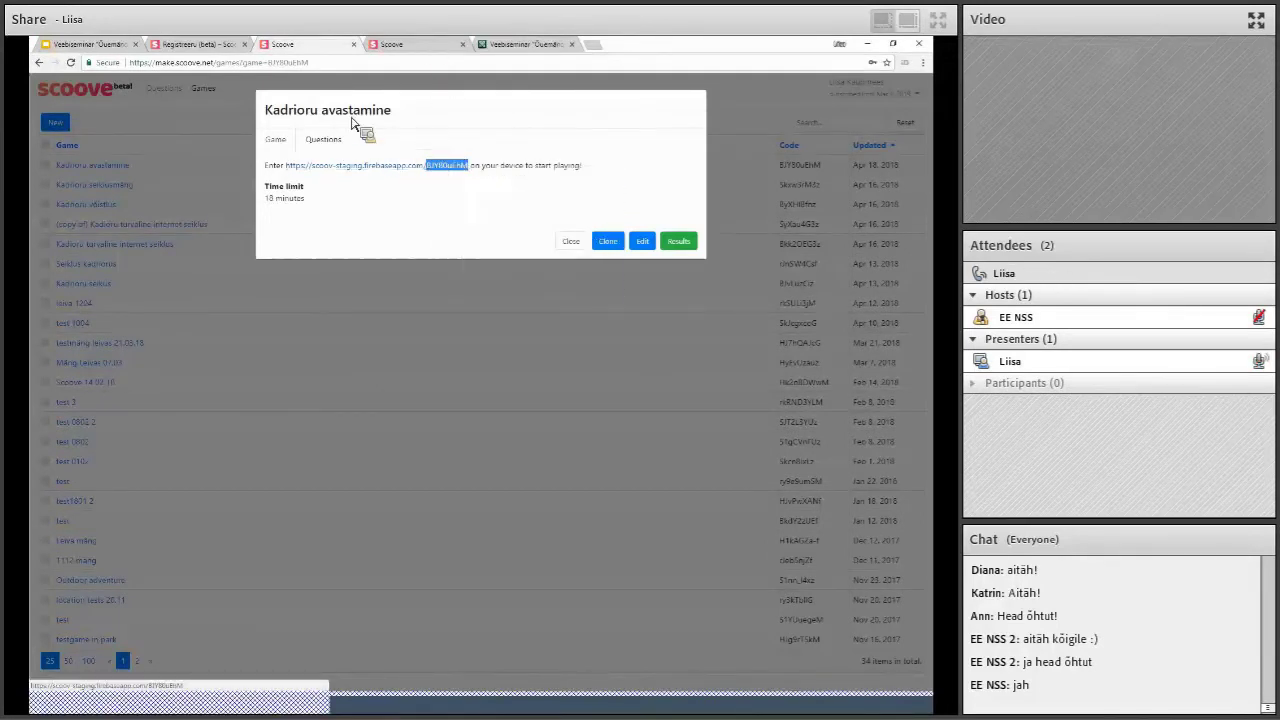
- Switch to the play.scoove.net page and start a new game with the copied game code
drag(352, 122, 618, 175)
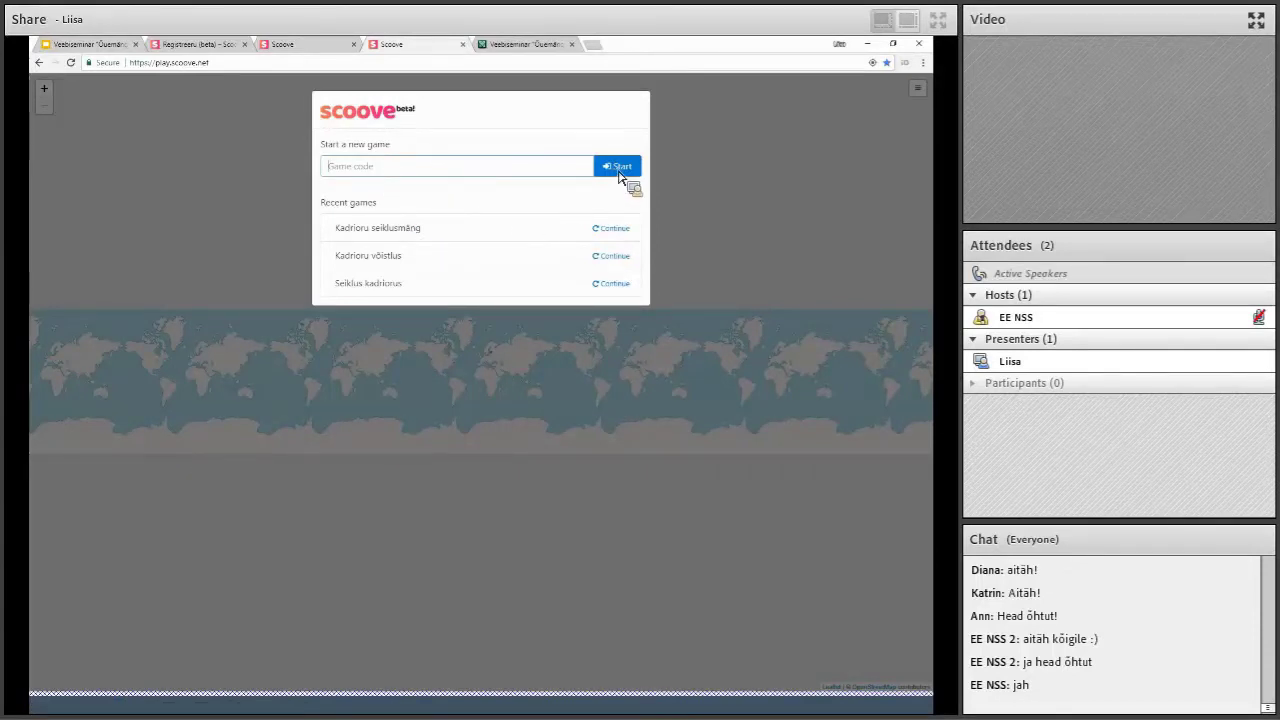
right_click(430, 185)
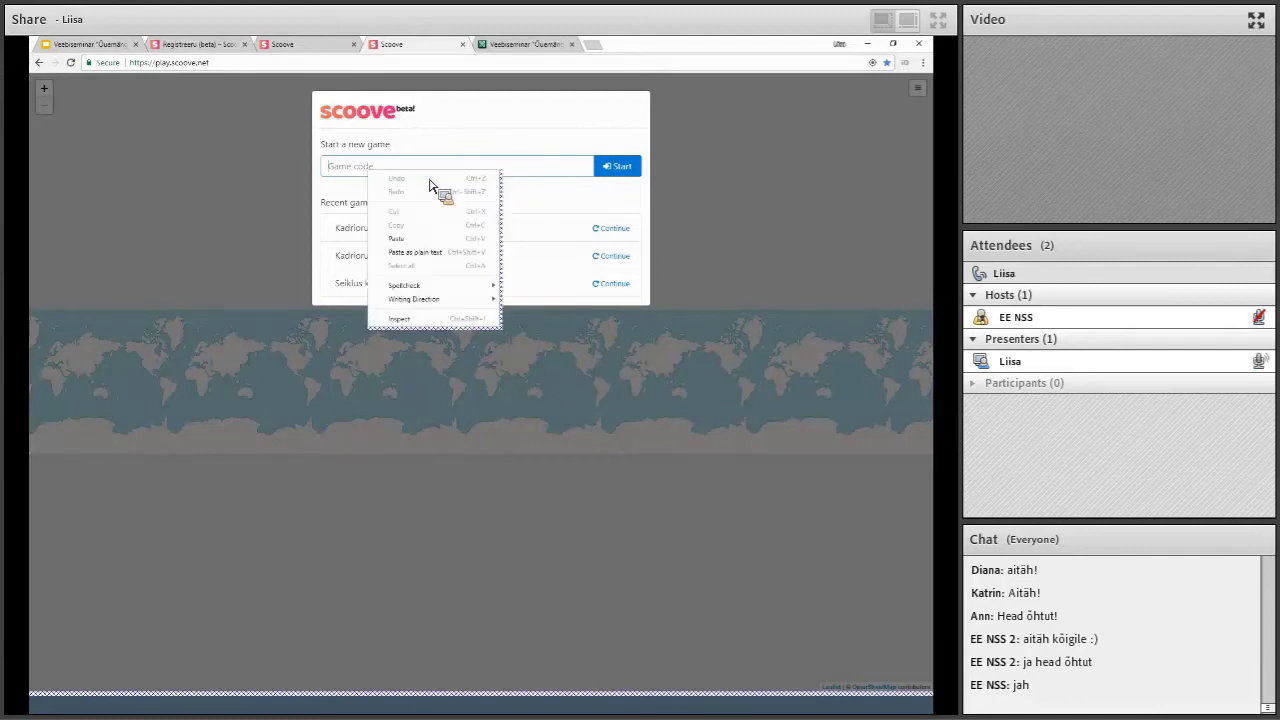
key(Down)
key(Return)
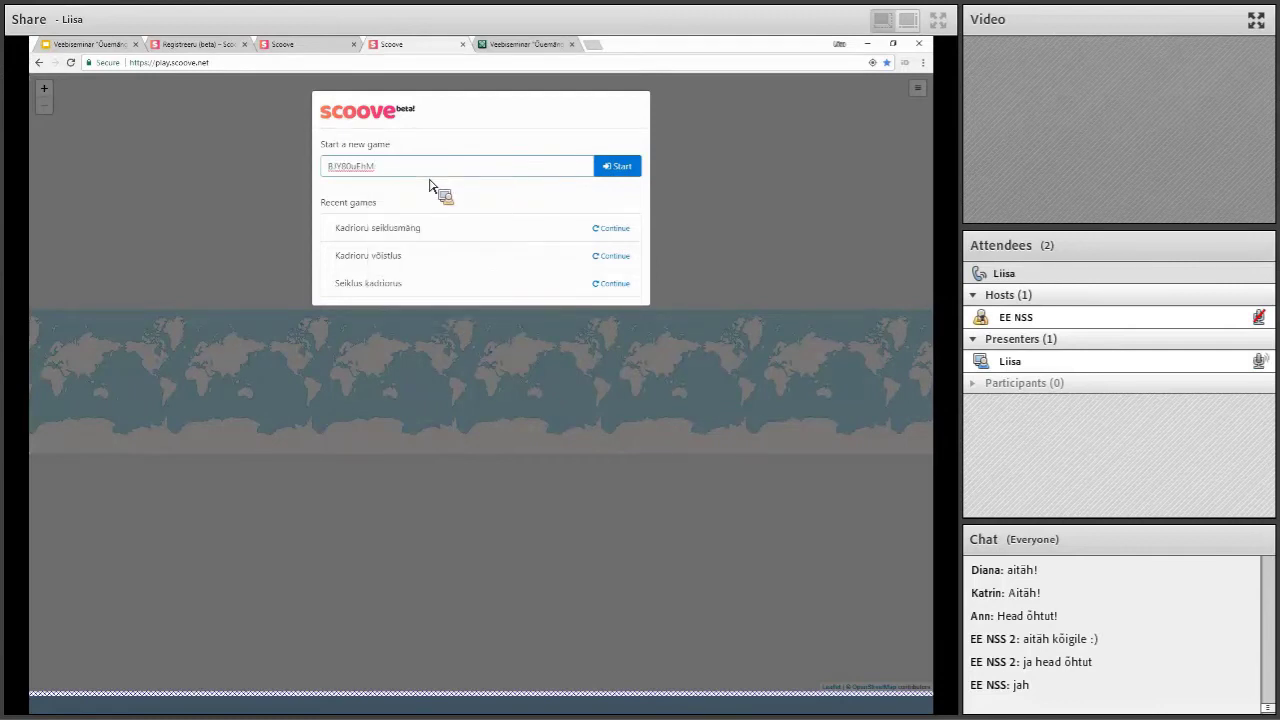
key(Return)
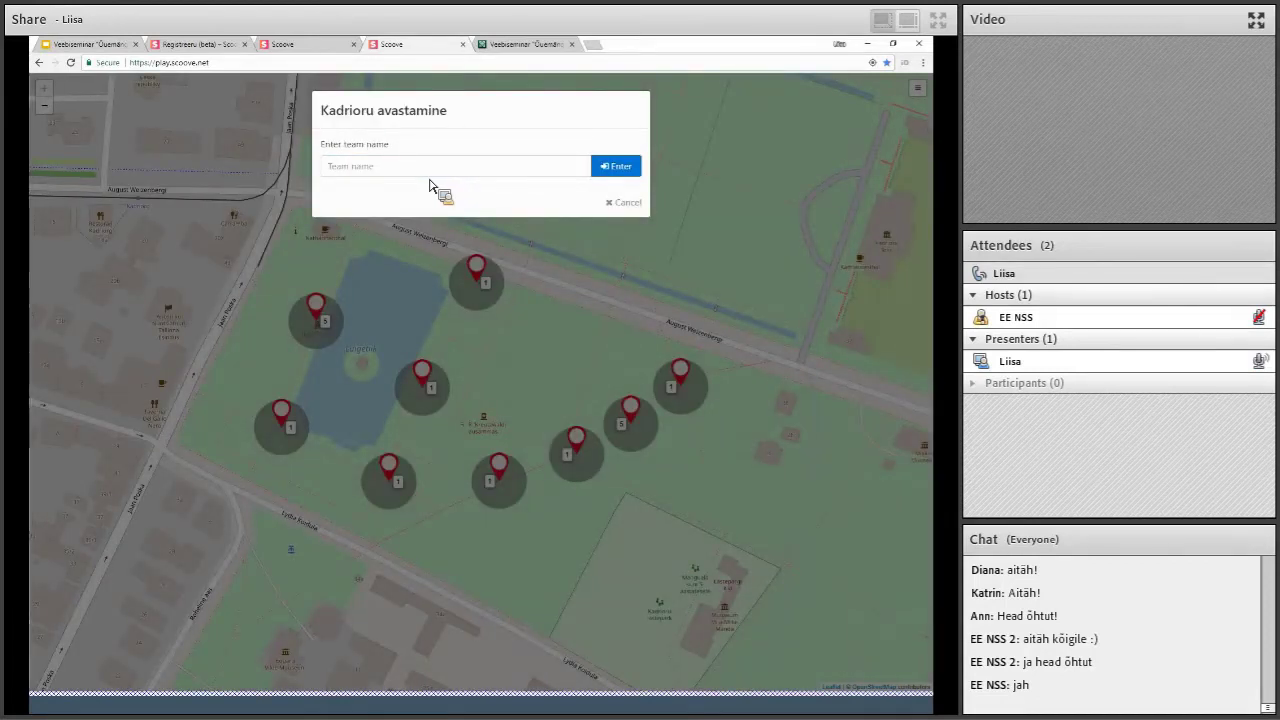
- Join the "Kadrioru avastamine" game with the team name "Avastajad"
click(373, 176)
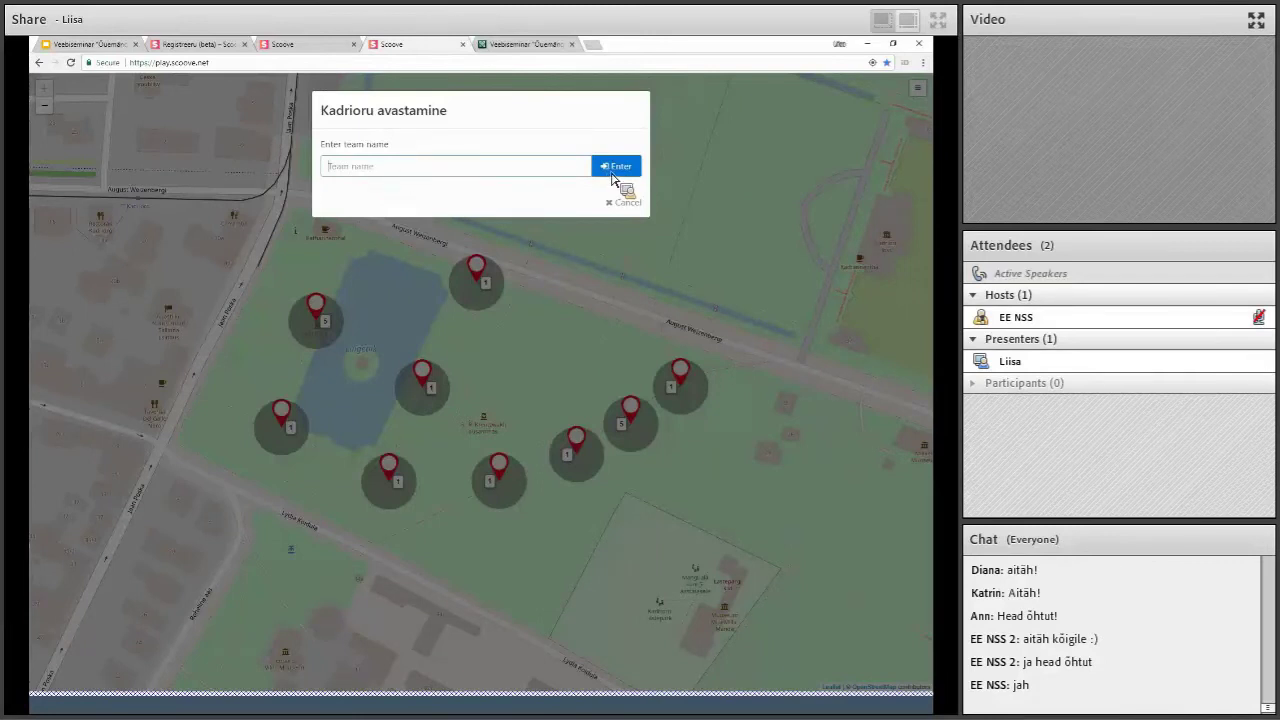
text(Avasta)
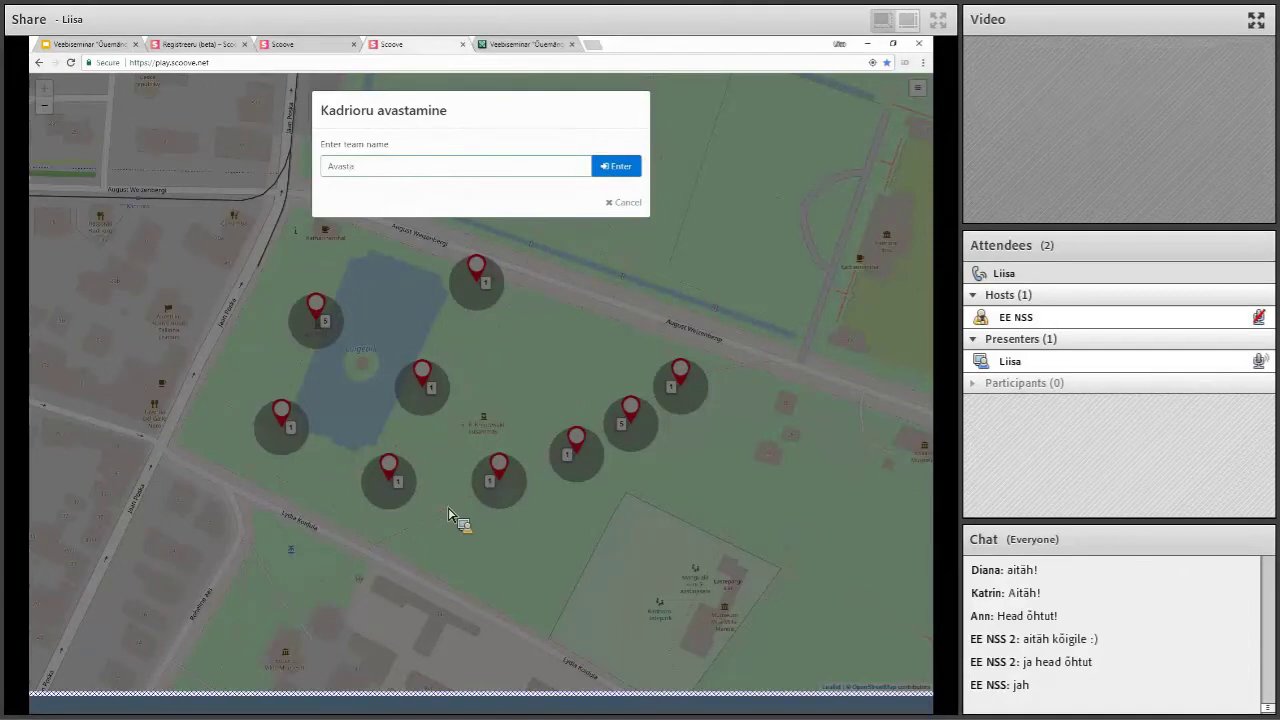
text(jad)
key(Return)
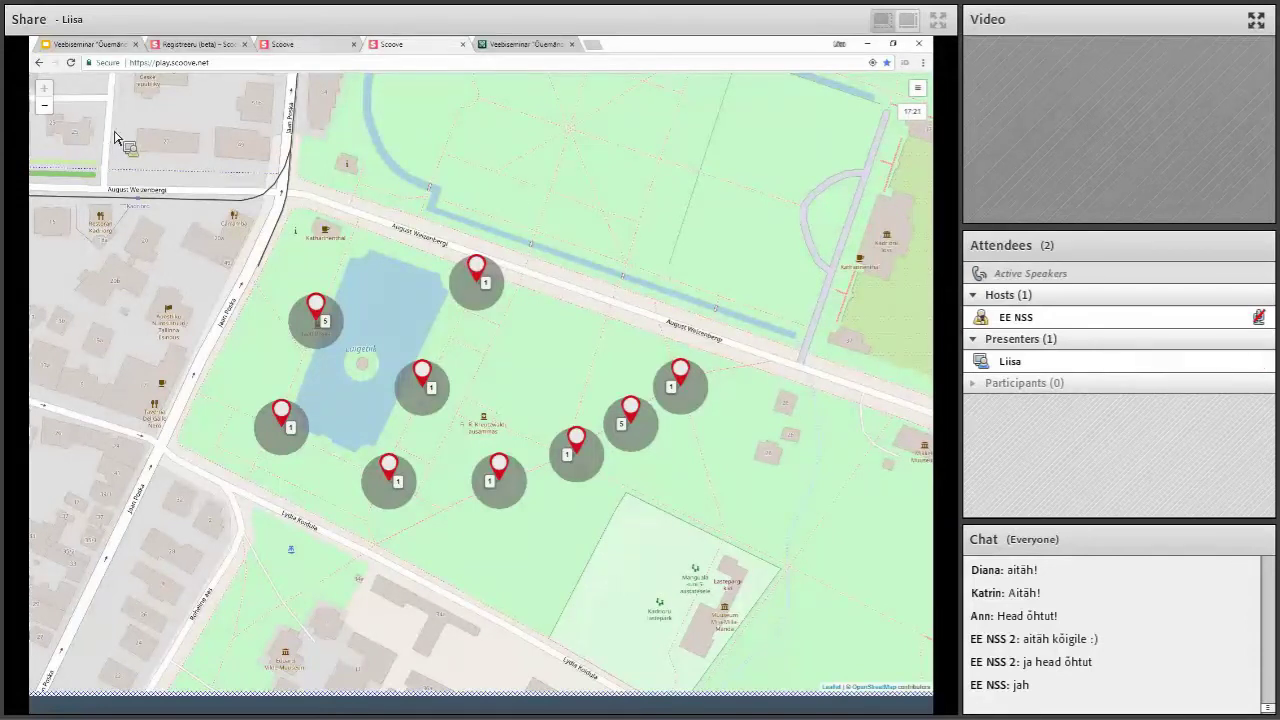
- Return to the game editor, open the results of "Kadrioru avastamine" and look through the answers to each question
key(ctrl+shift+Tab)
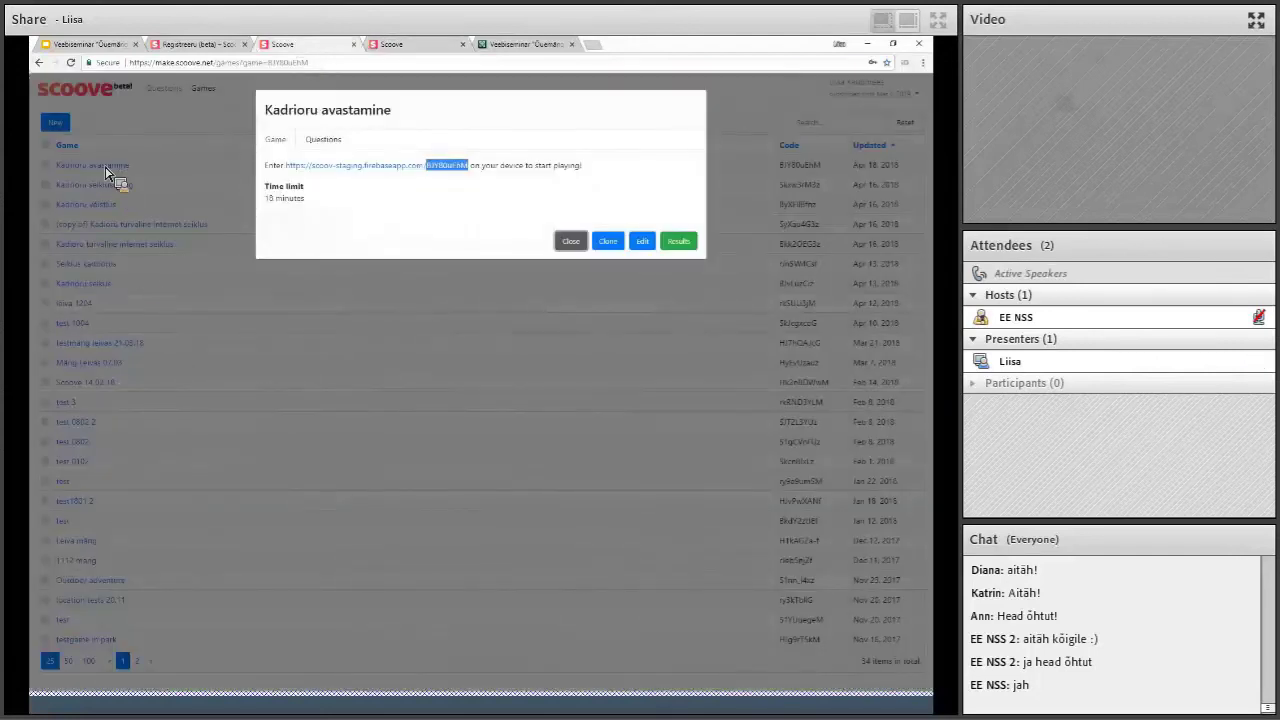
key(Escape)
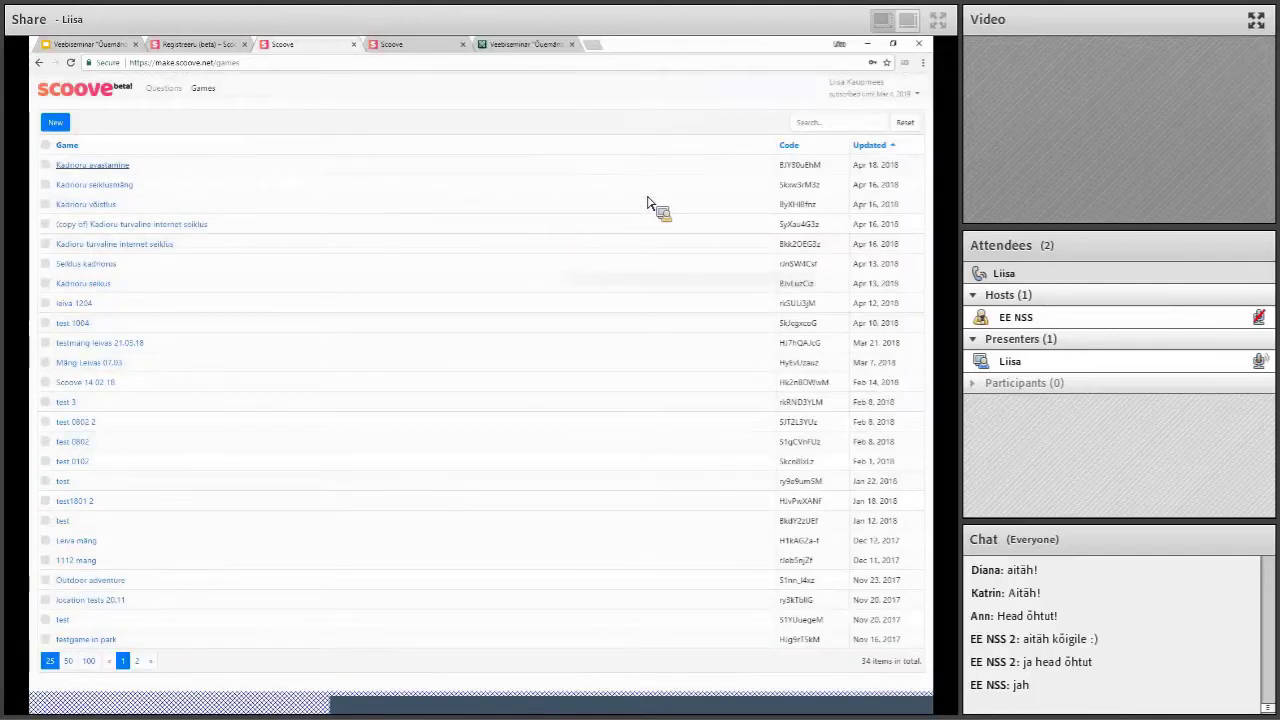
key(Return)
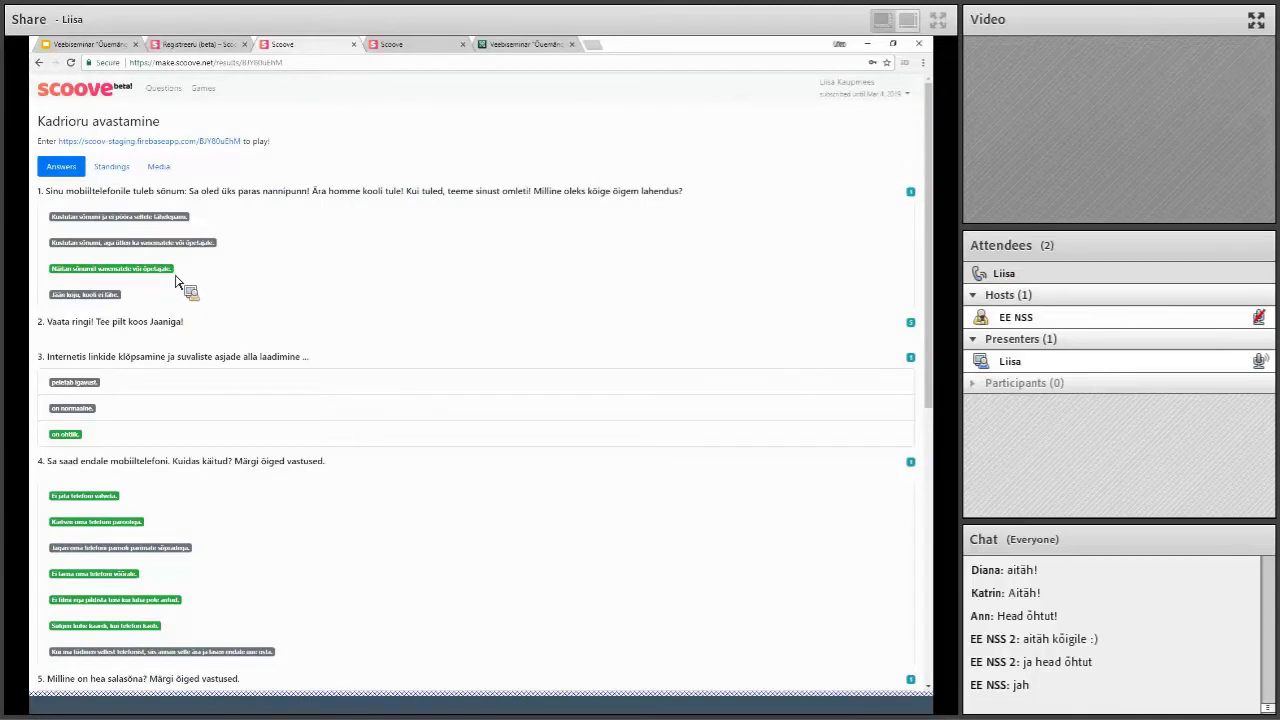
scroll(176, 282, down, 5)
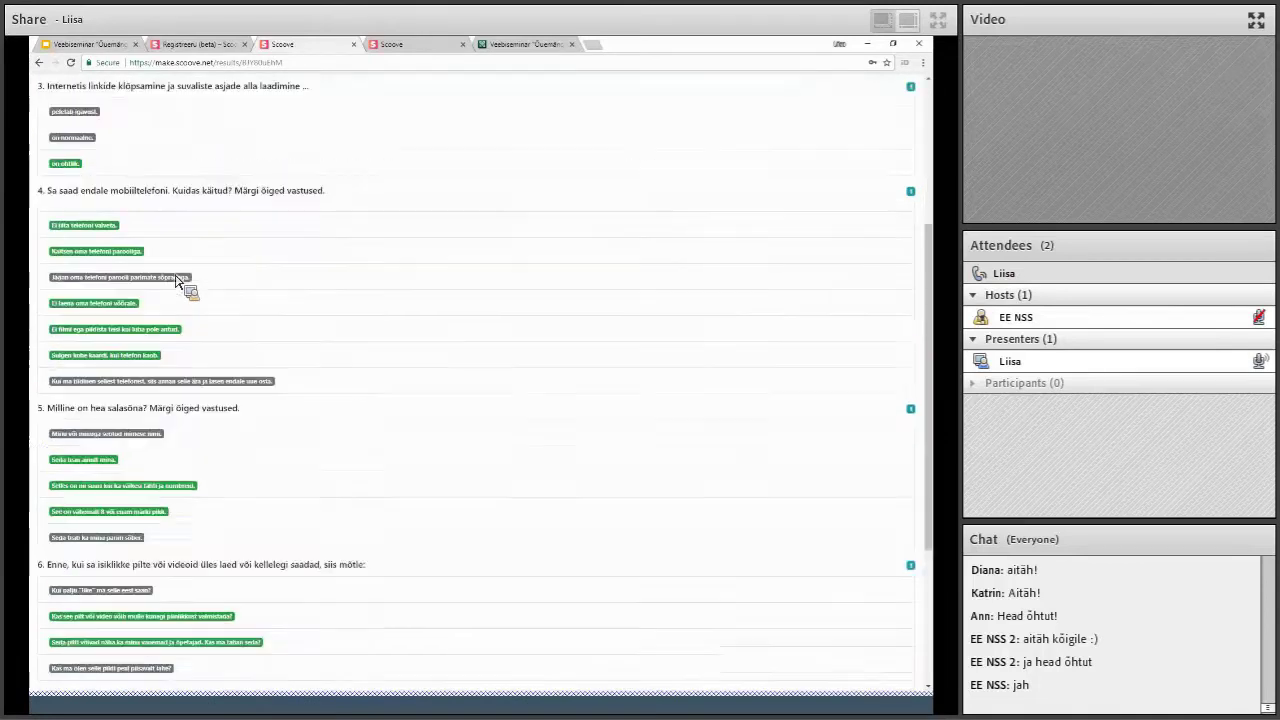
scroll(190, 286, up, 5)
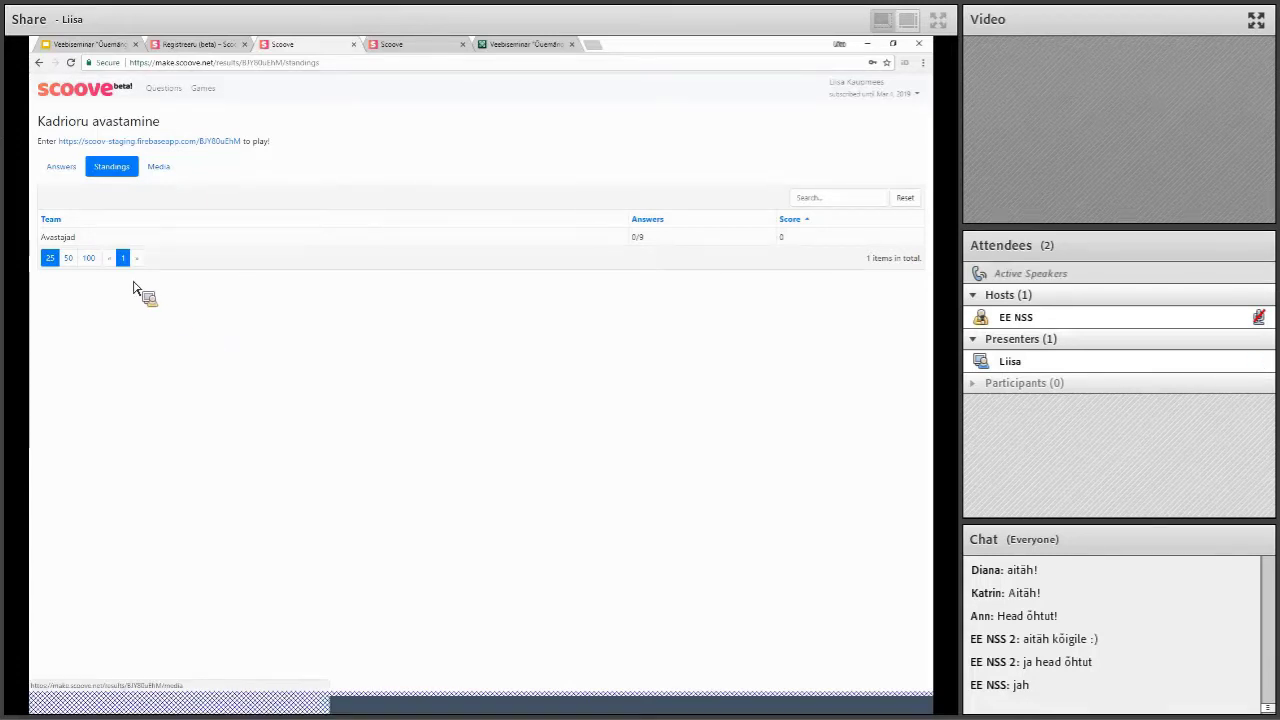
- Check the media and team standings in the "Kadrioru avastamine" results
click(158, 166)
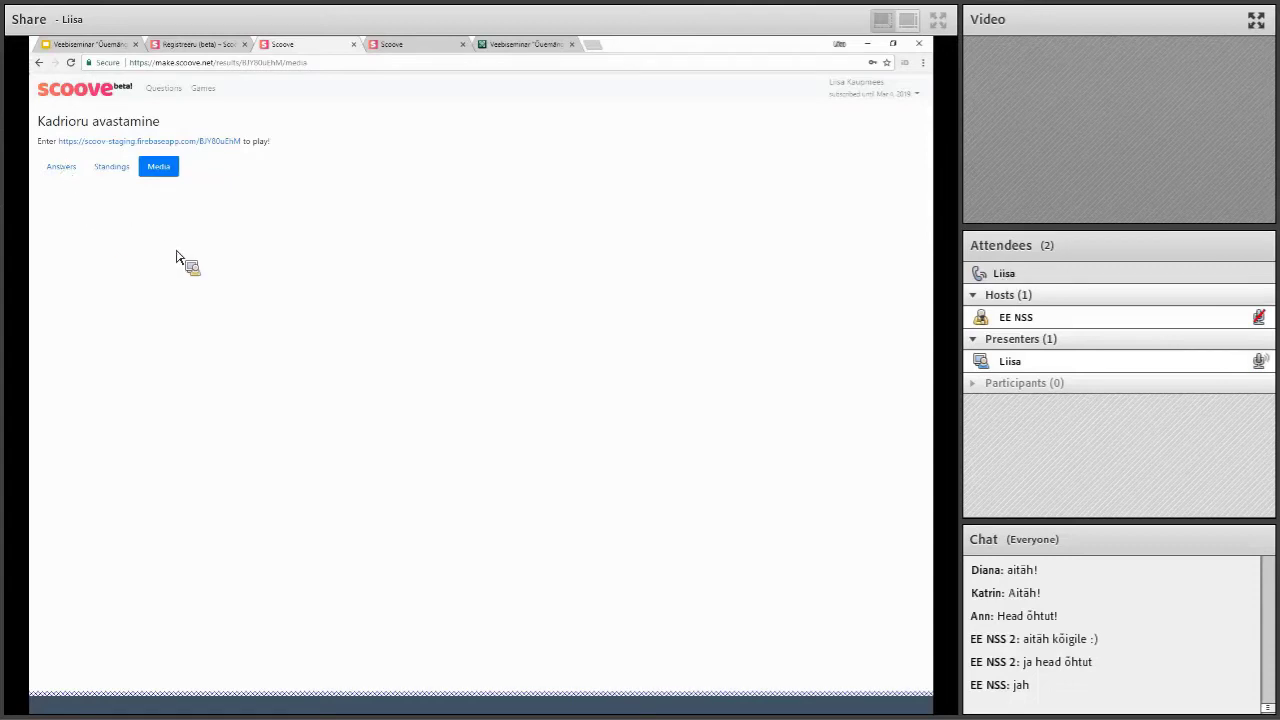
click(40, 66)
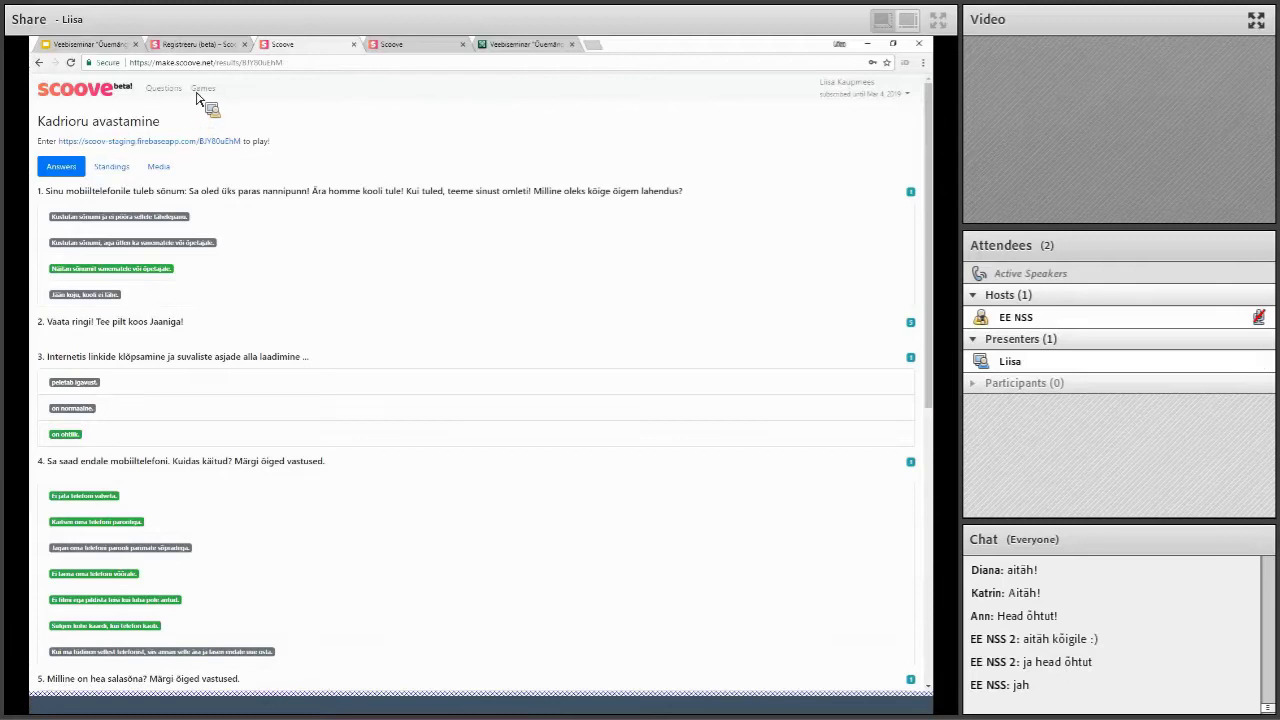
click(148, 165)
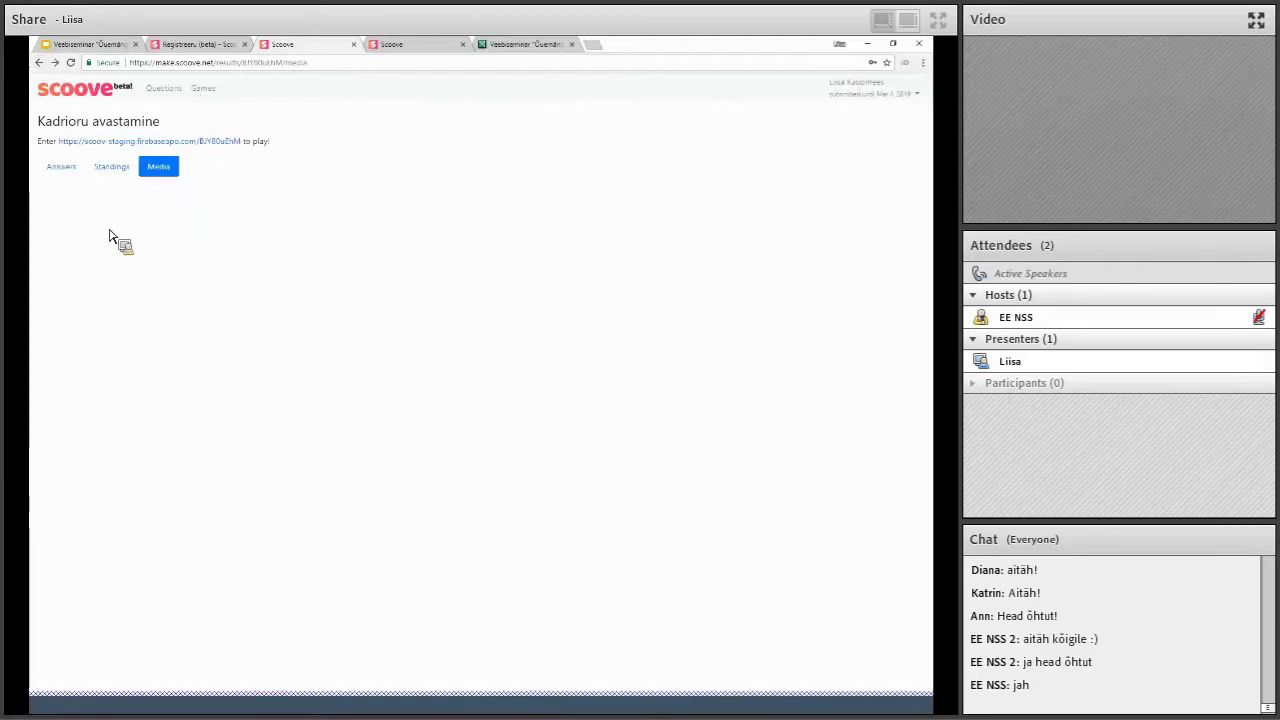
click(111, 166)
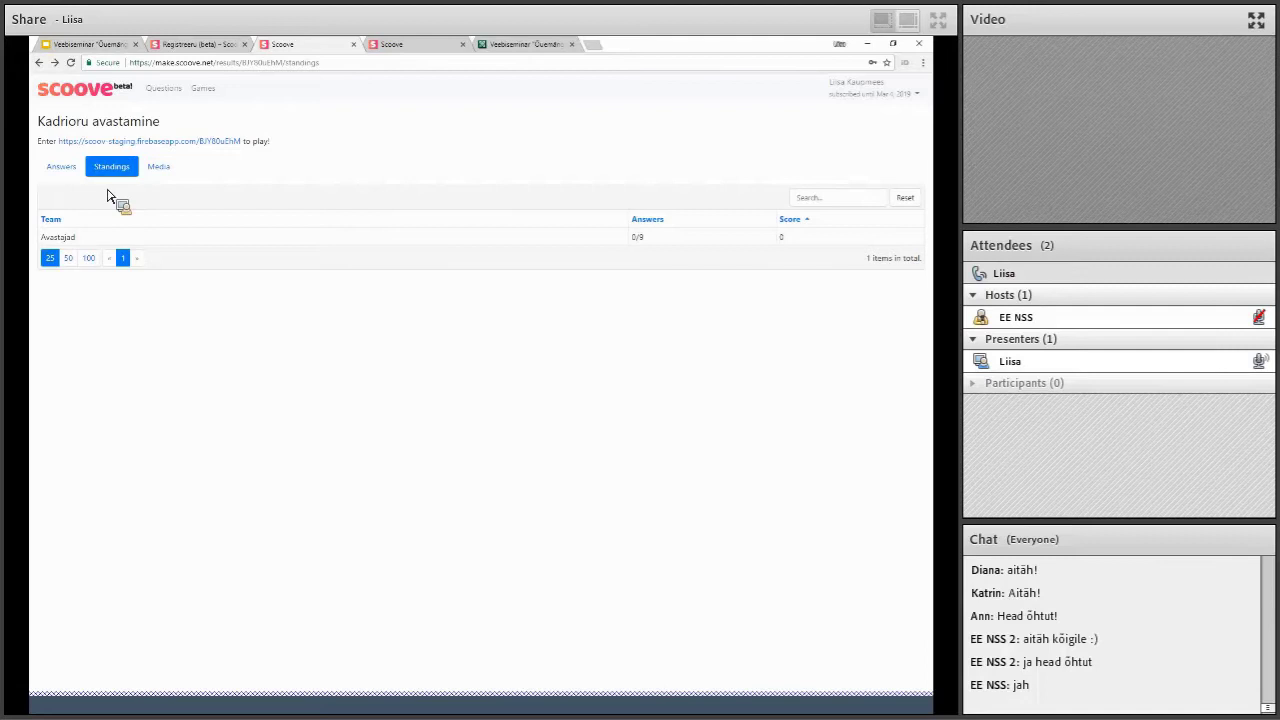
- Clone the "Kadrioru seiklusmäng" game and create it as "(copy of) Kadrioru seiklusmäng" with a 30-minute time limit
key(alt+Left)
key(alt+Left)
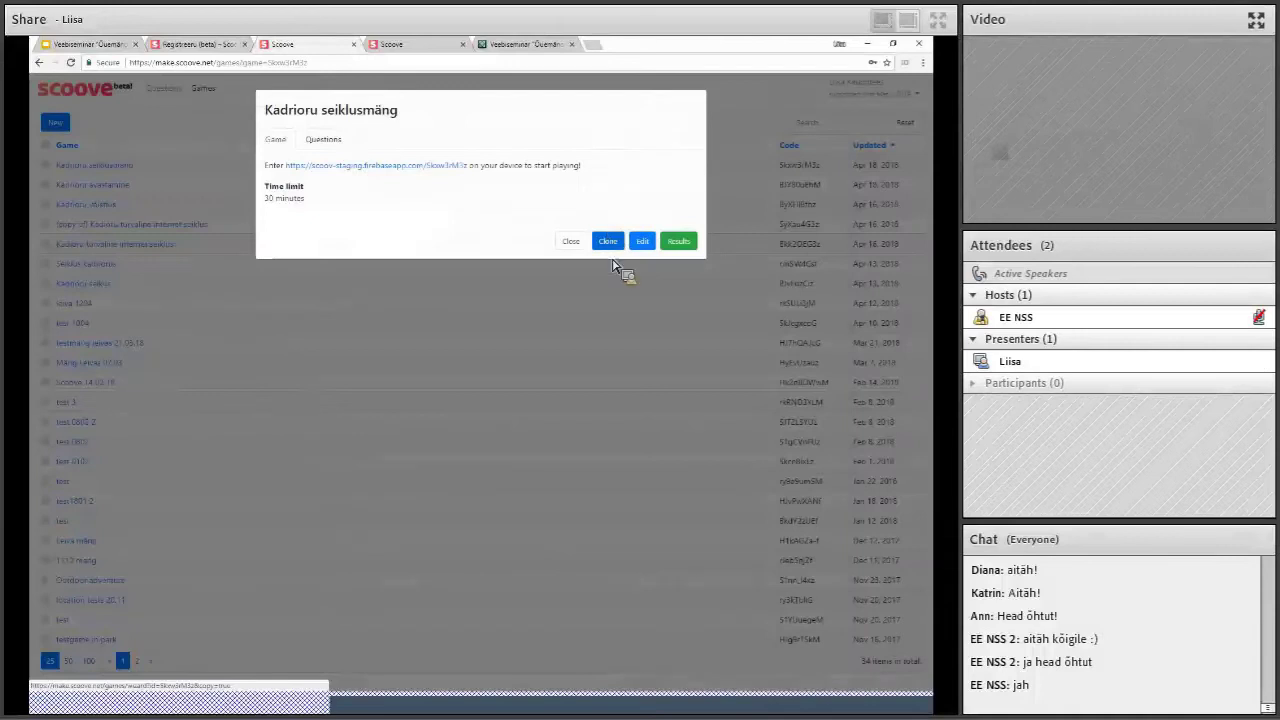
click(610, 241)
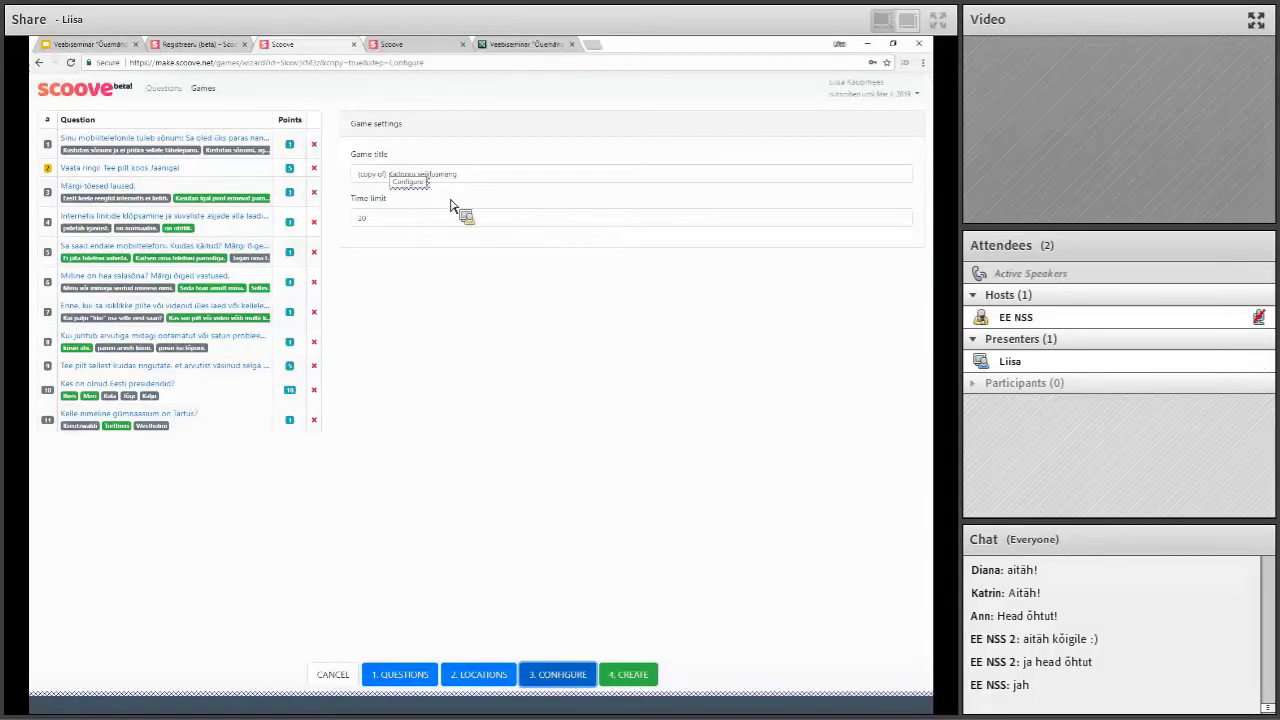
drag(358, 174, 390, 175)
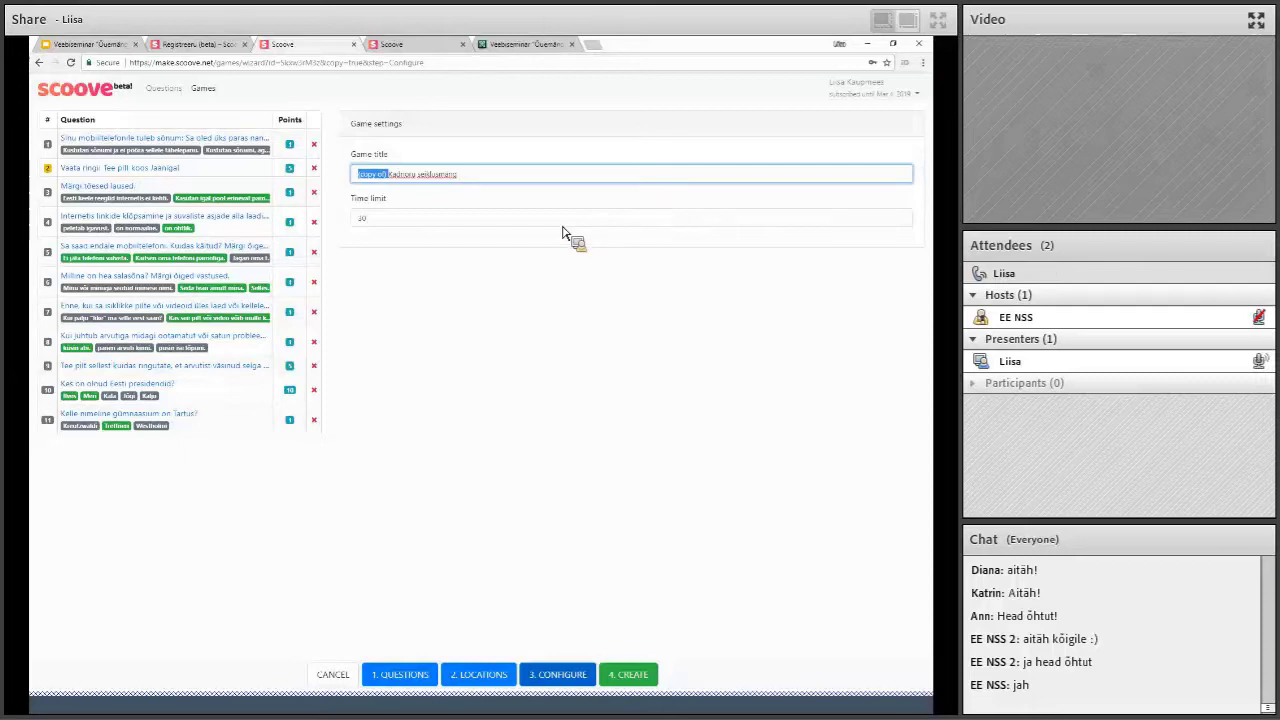
key(Return)
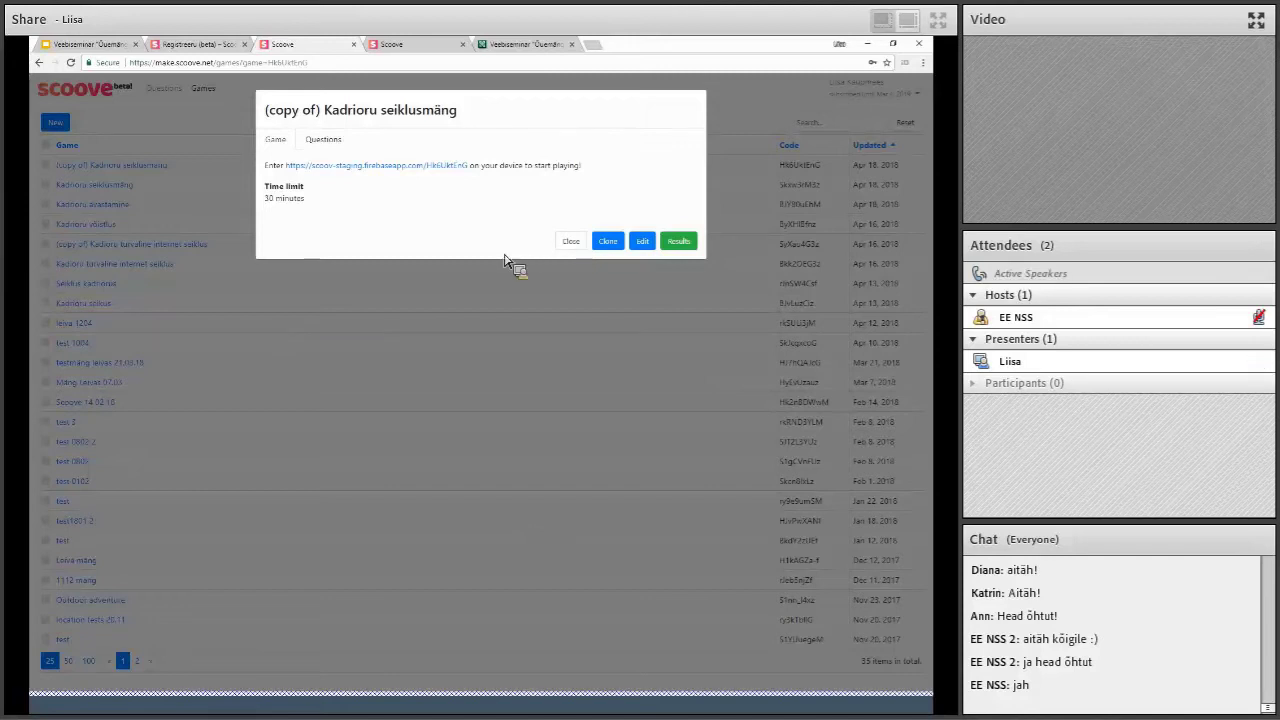
click(410, 262)
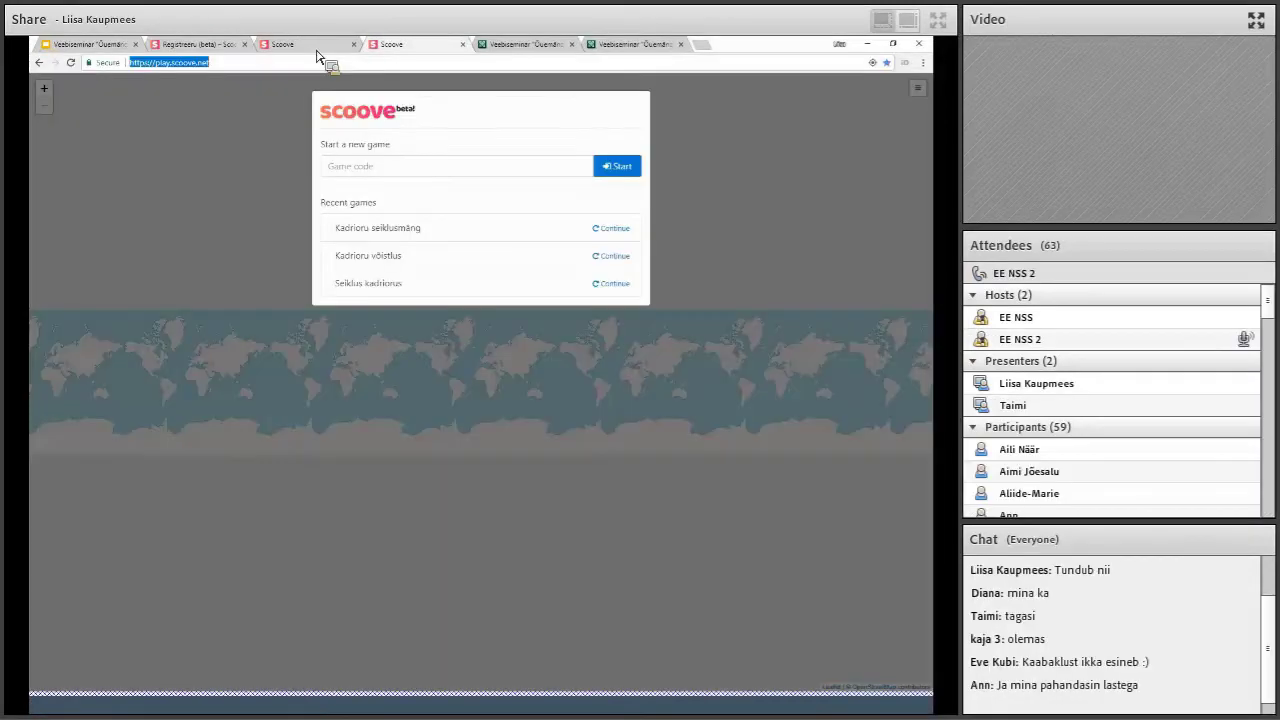
click(314, 46)
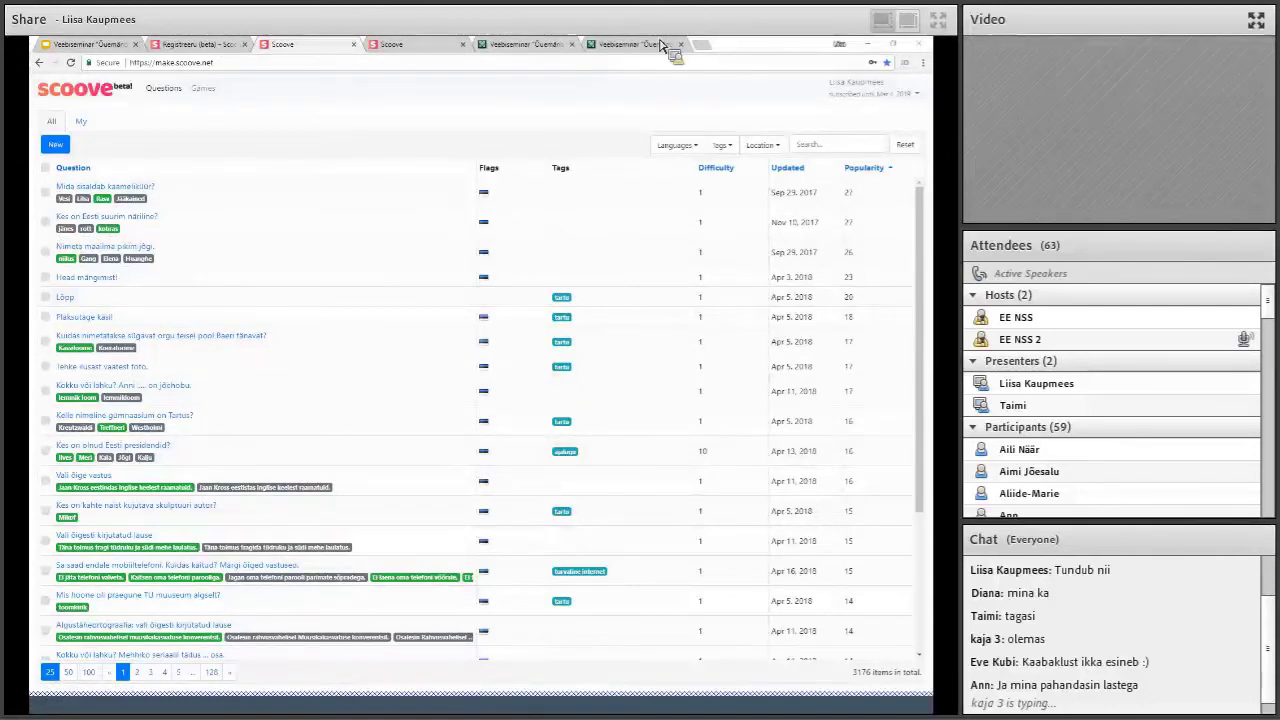
click(605, 45)
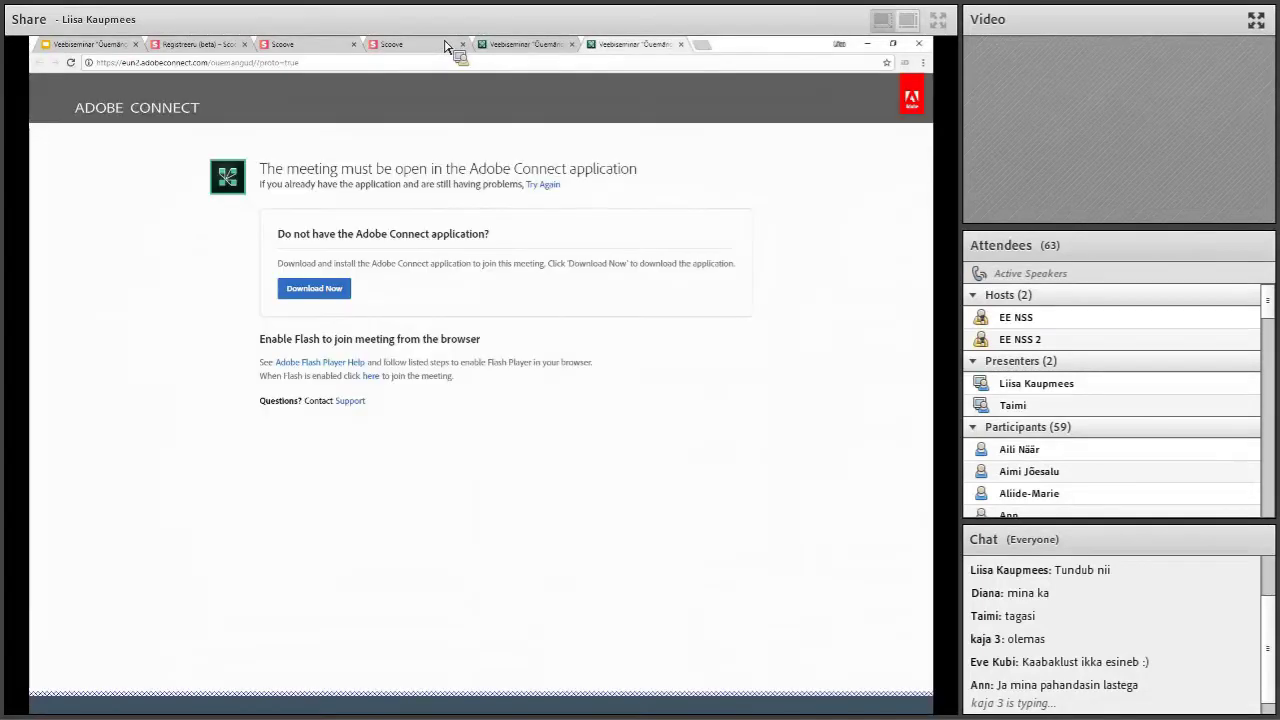
click(418, 45)
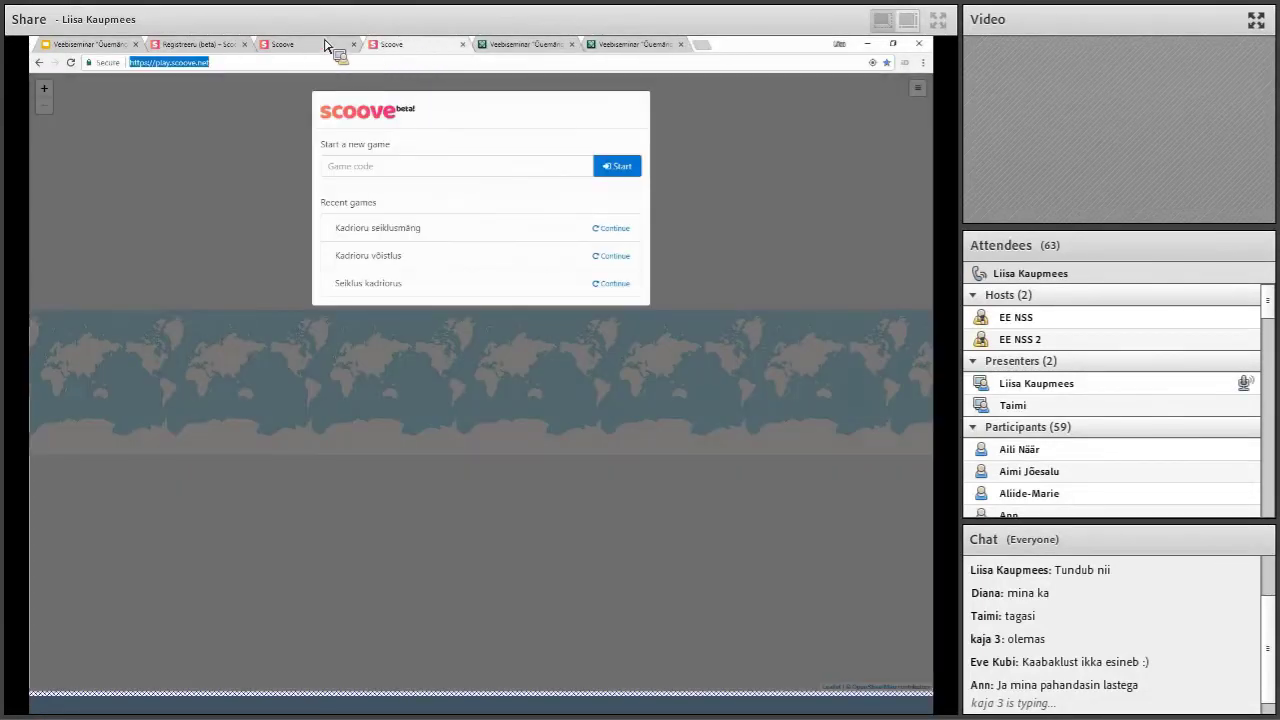
key(ctrl+shift+Tab)
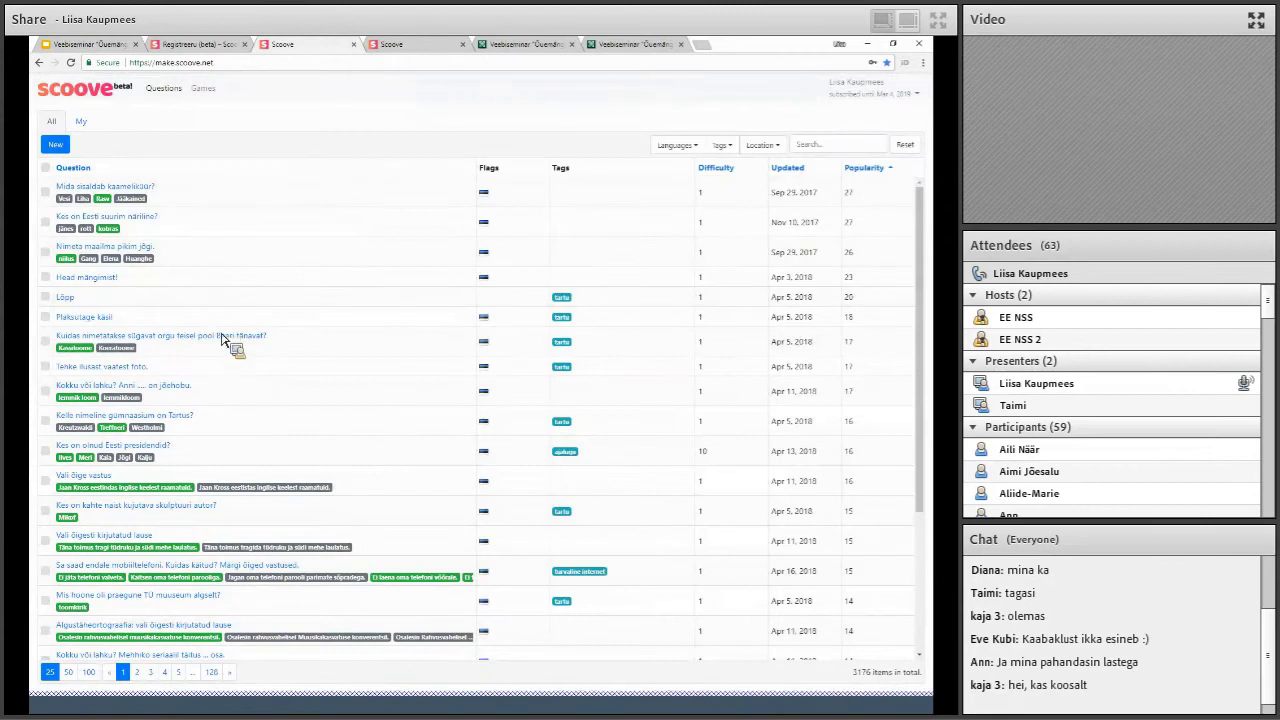
- Save a copy of a "Vali õigesti kirjutatud lause" question from page 4 of all questions and show your own questions
scroll(215, 335, down, 3)
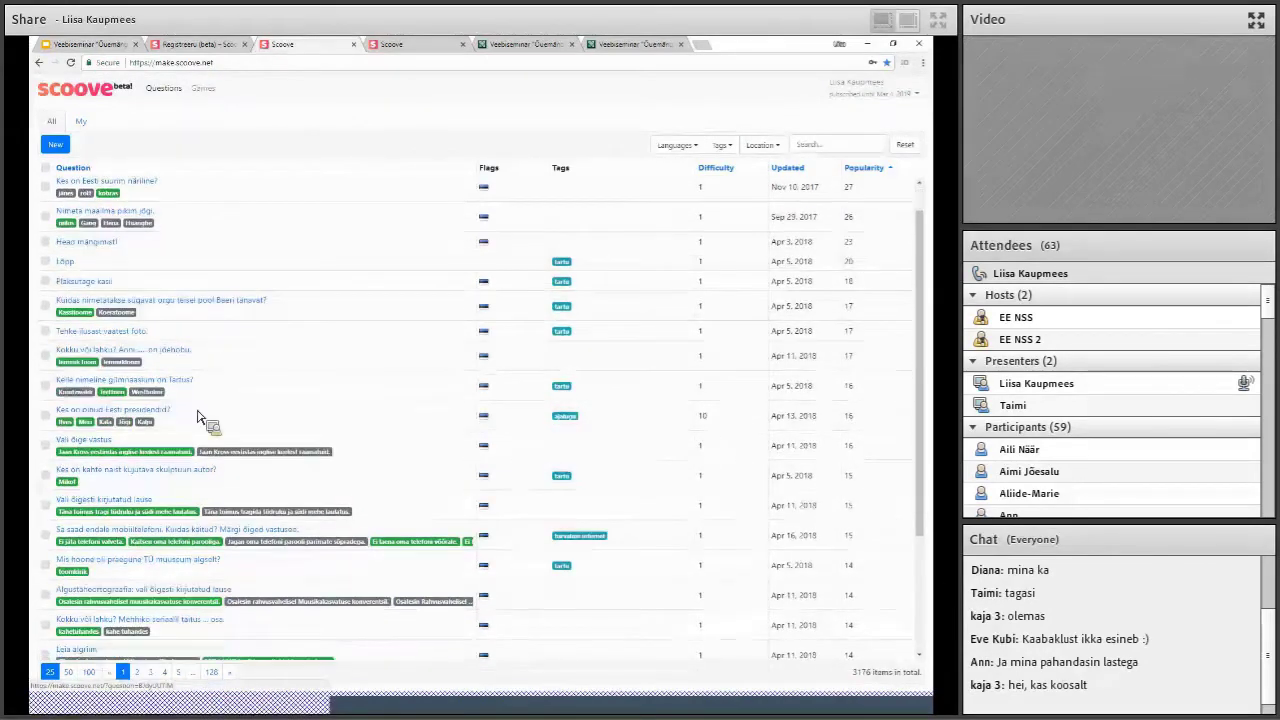
click(164, 672)
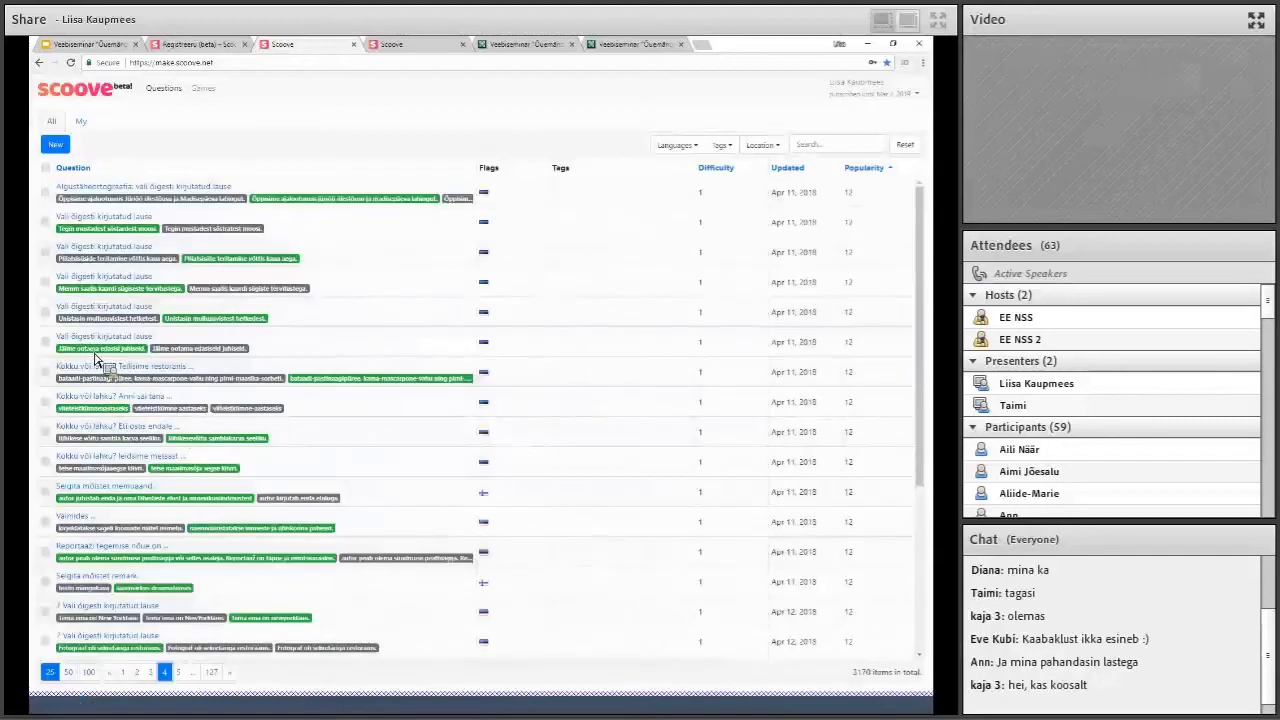
click(95, 337)
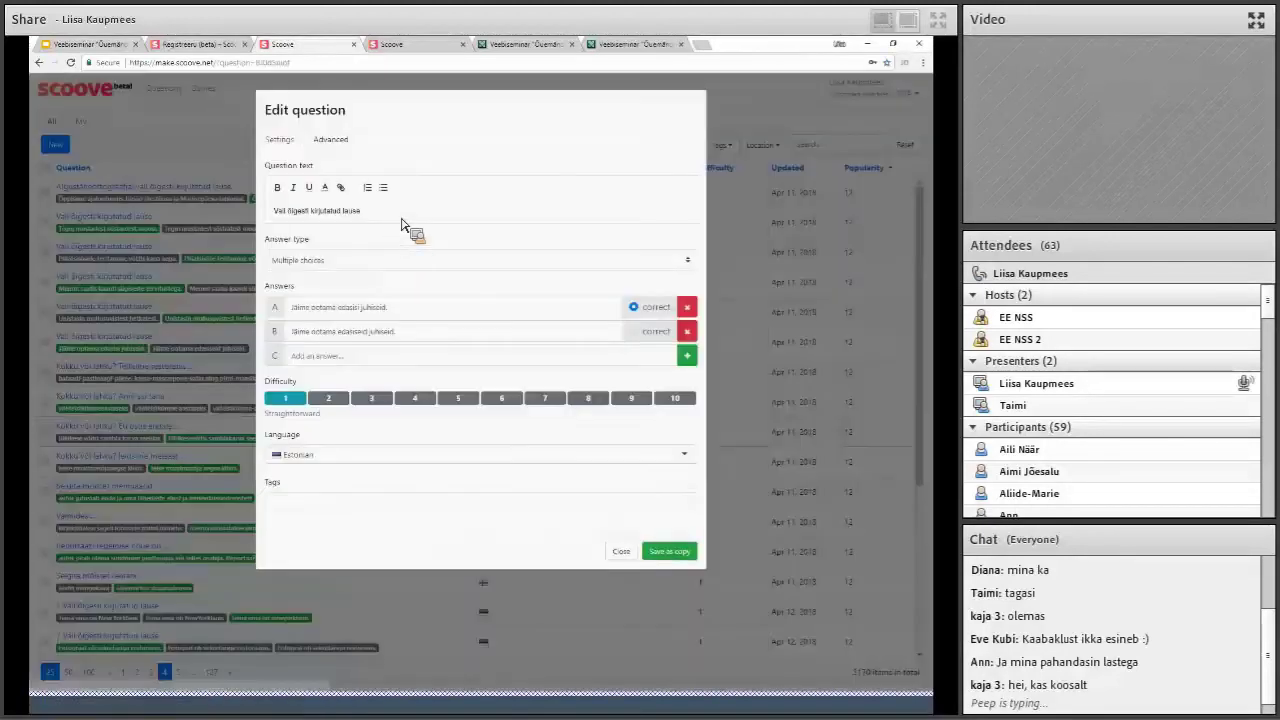
click(400, 216)
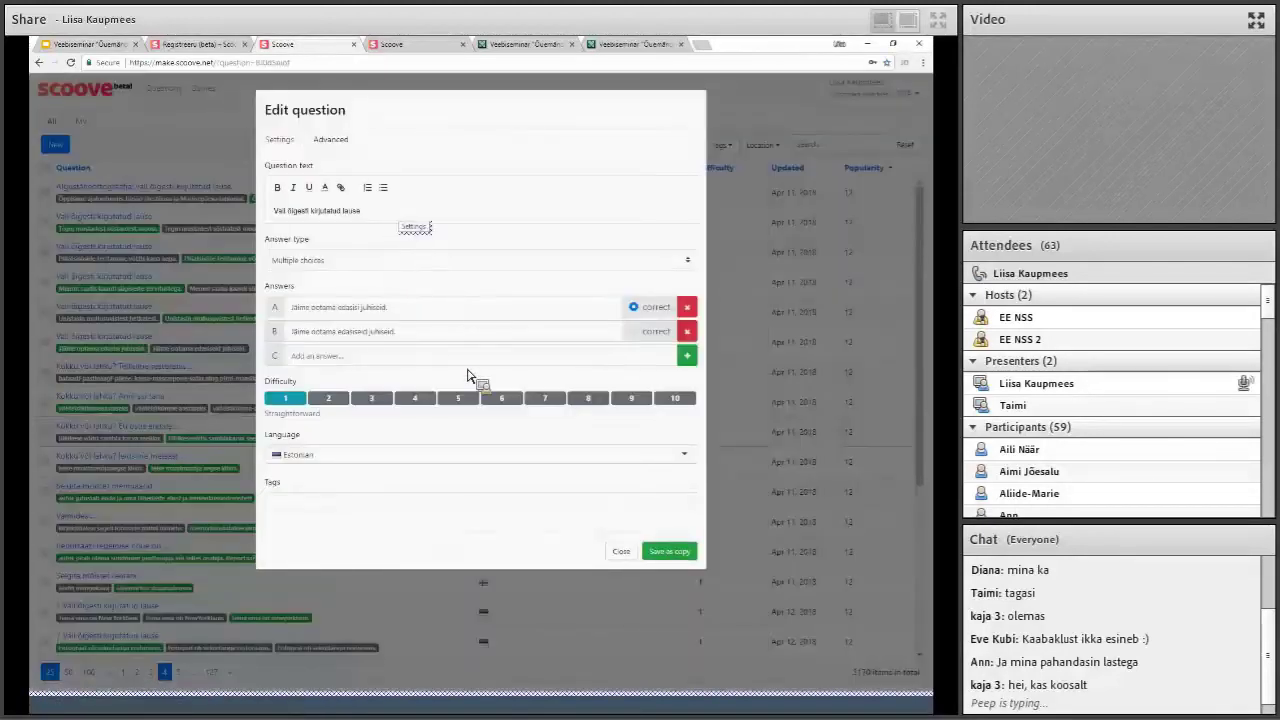
click(370, 365)
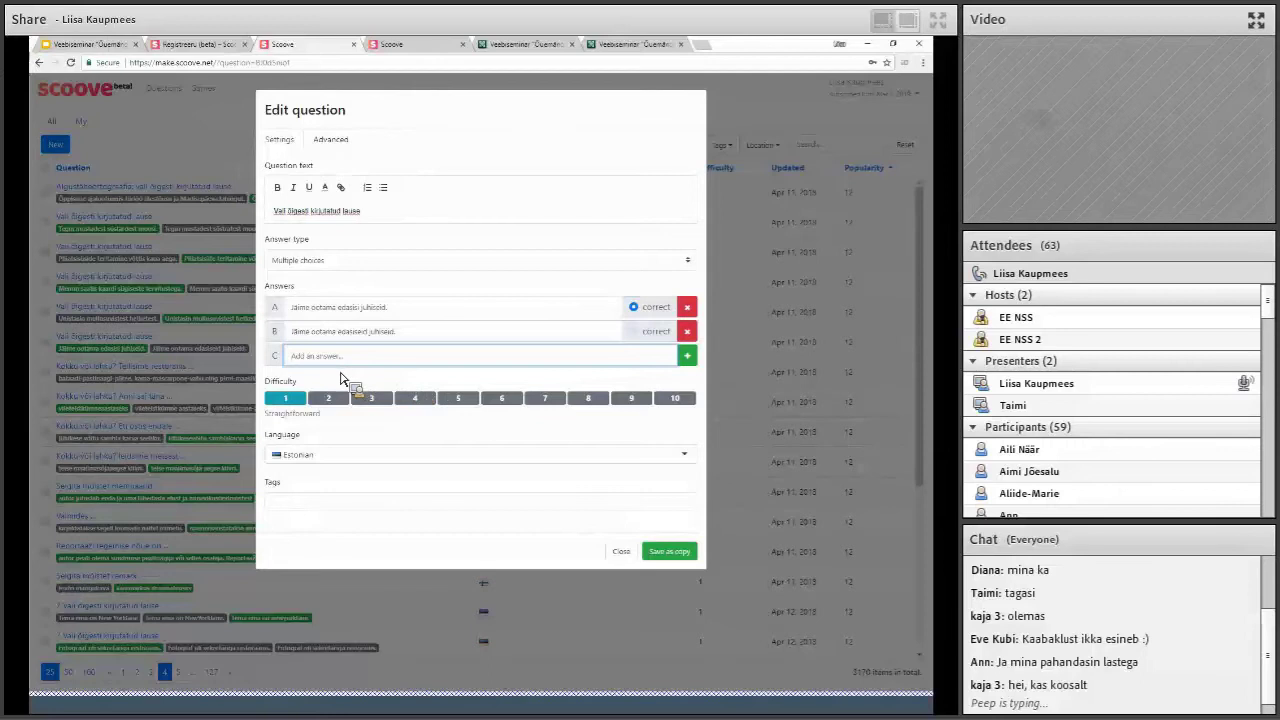
click(684, 559)
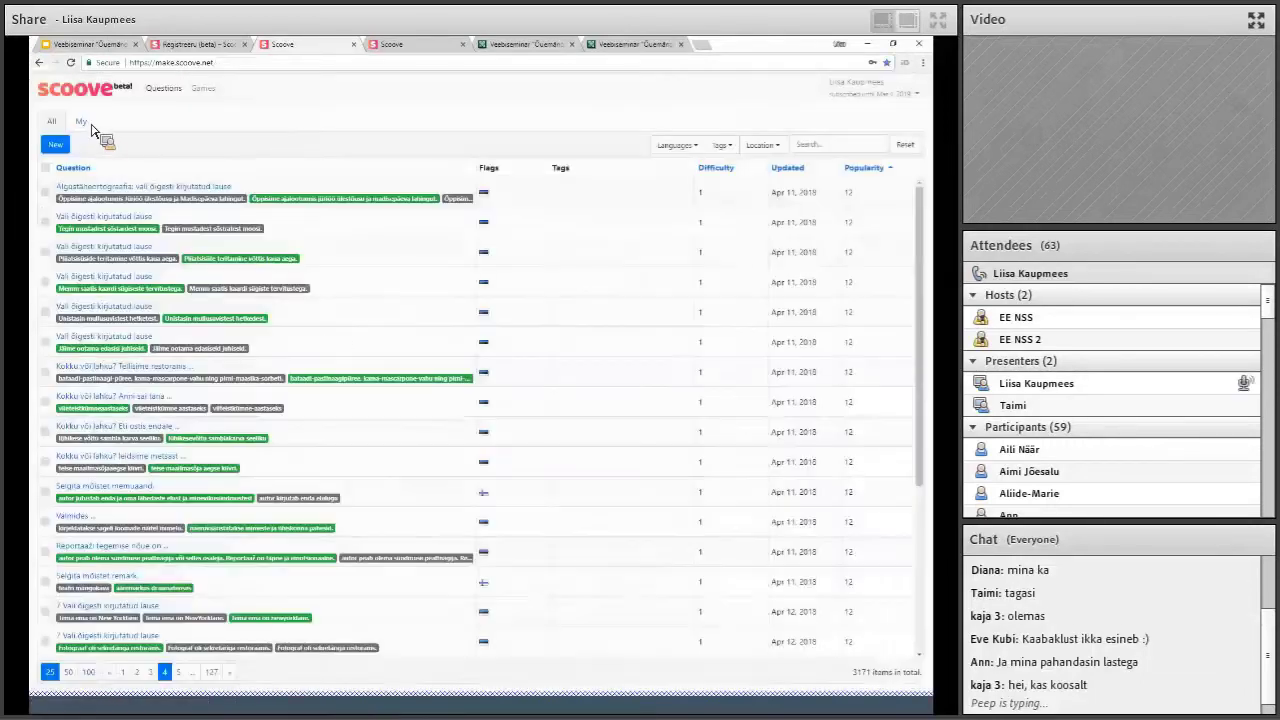
click(84, 122)
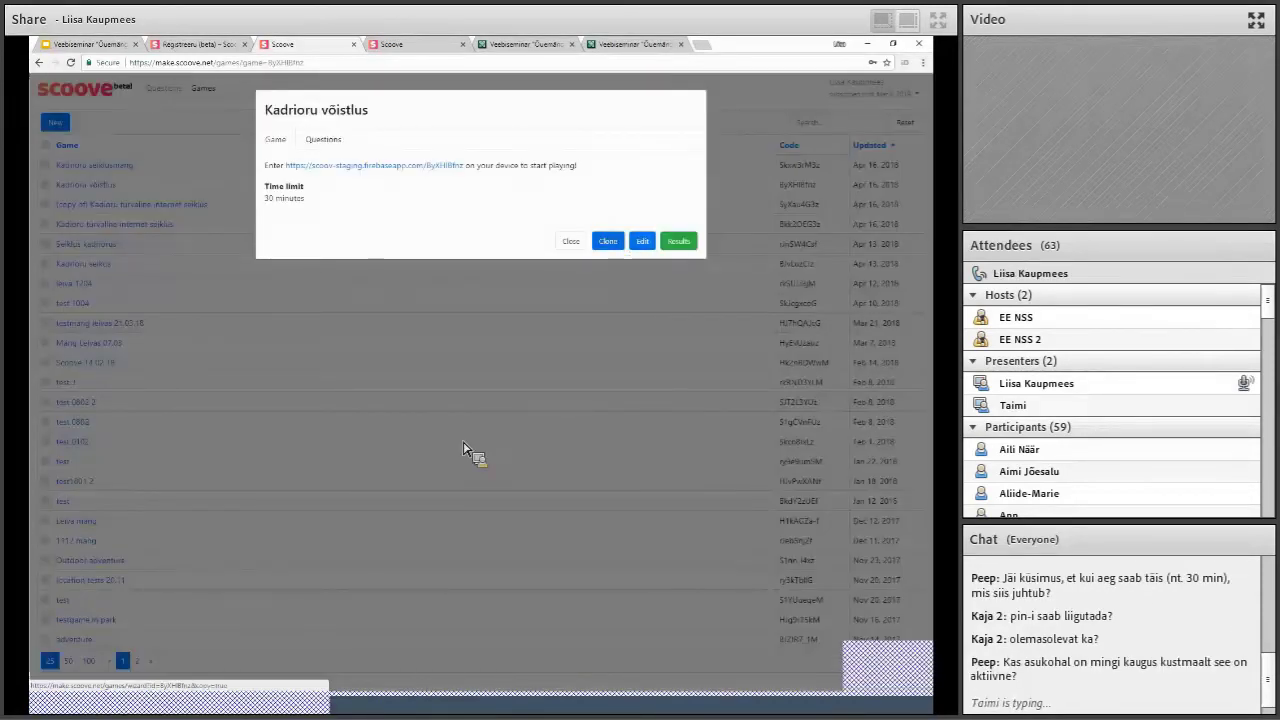
- Try repositioning question pins on the map in a clone of "Kadrioru võistlus", then cancel the clone
key(Return)
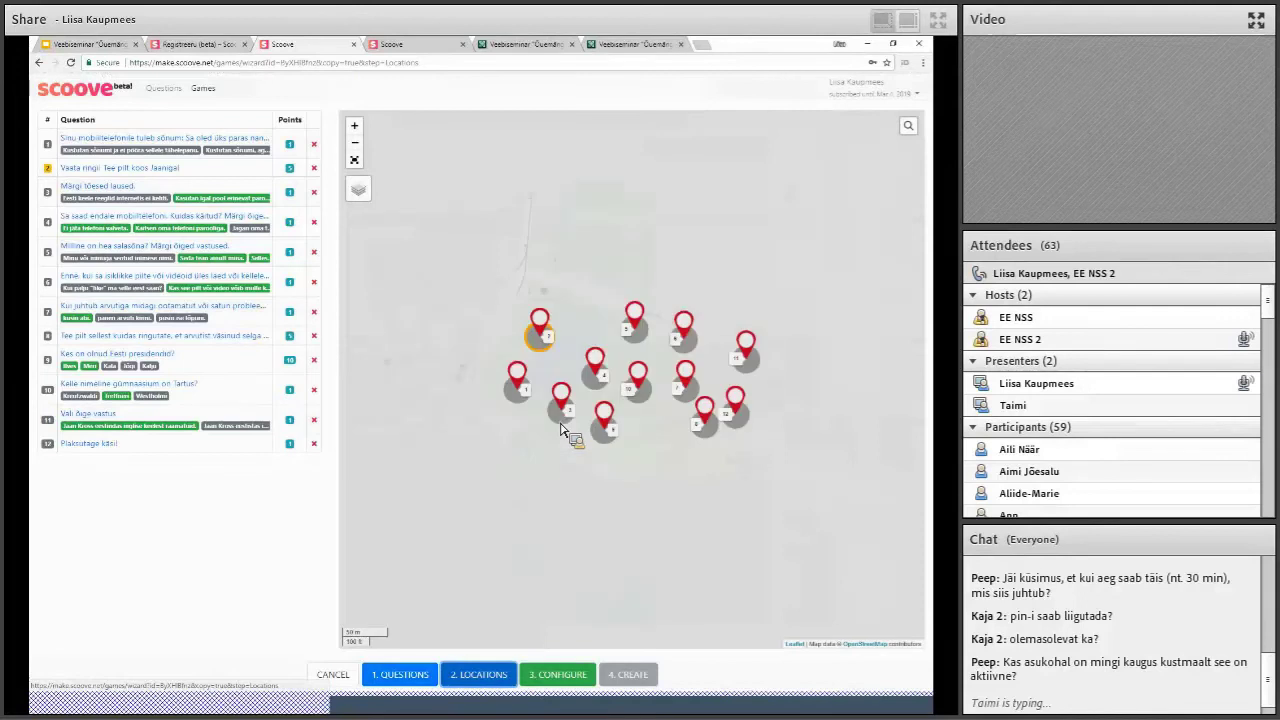
mouse_move(517, 375)
mouse_down()
mouse_move(566, 428)
mouse_move(509, 398)
mouse_up()
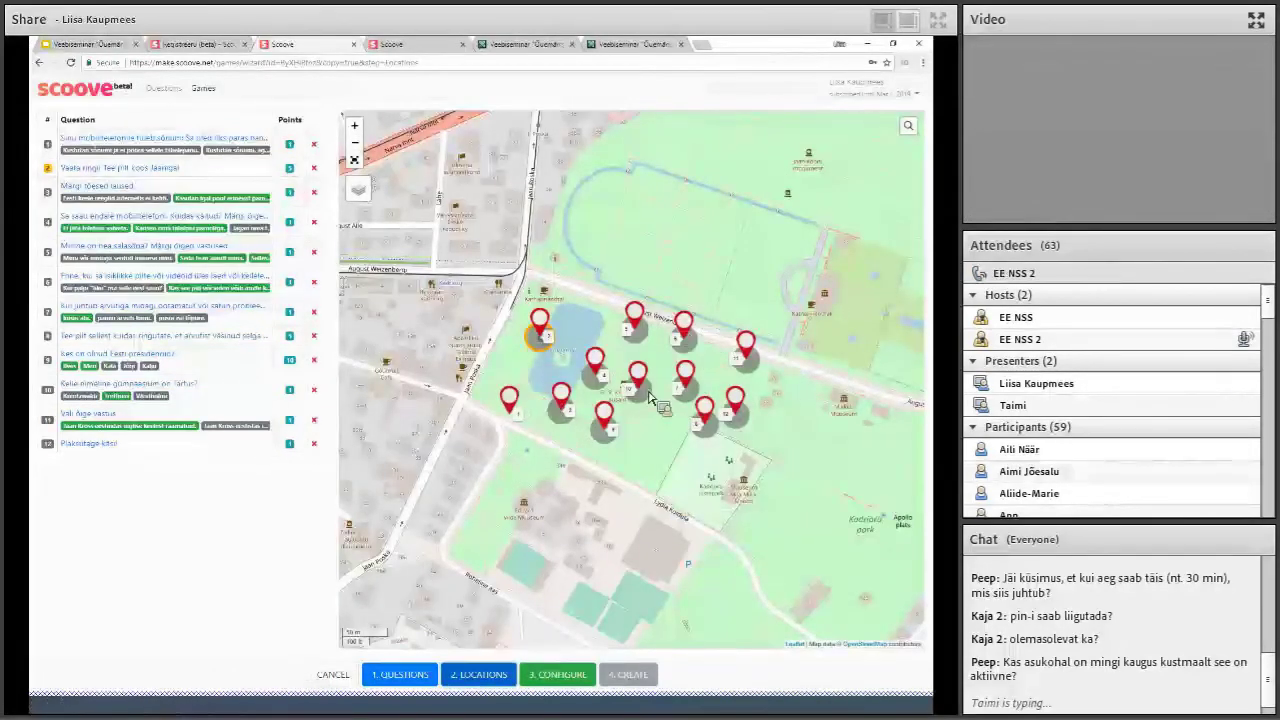
scroll(610, 418, down, 1)
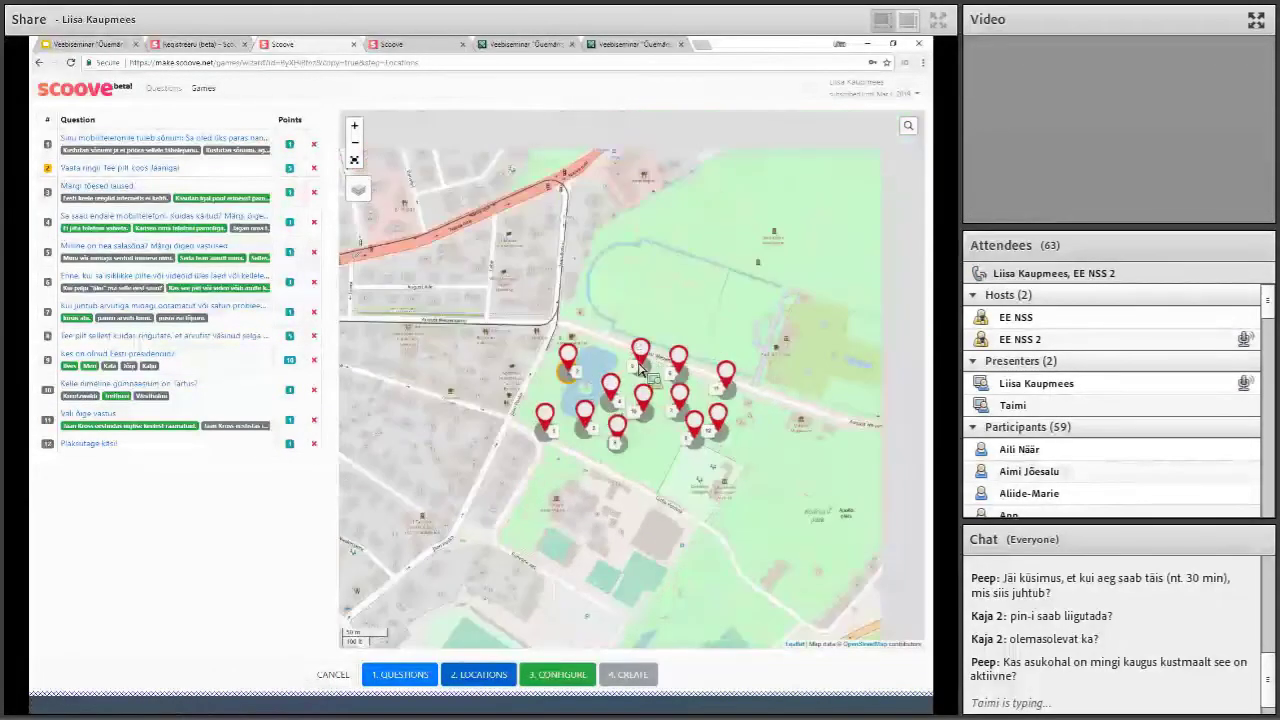
scroll(636, 405, down, 1)
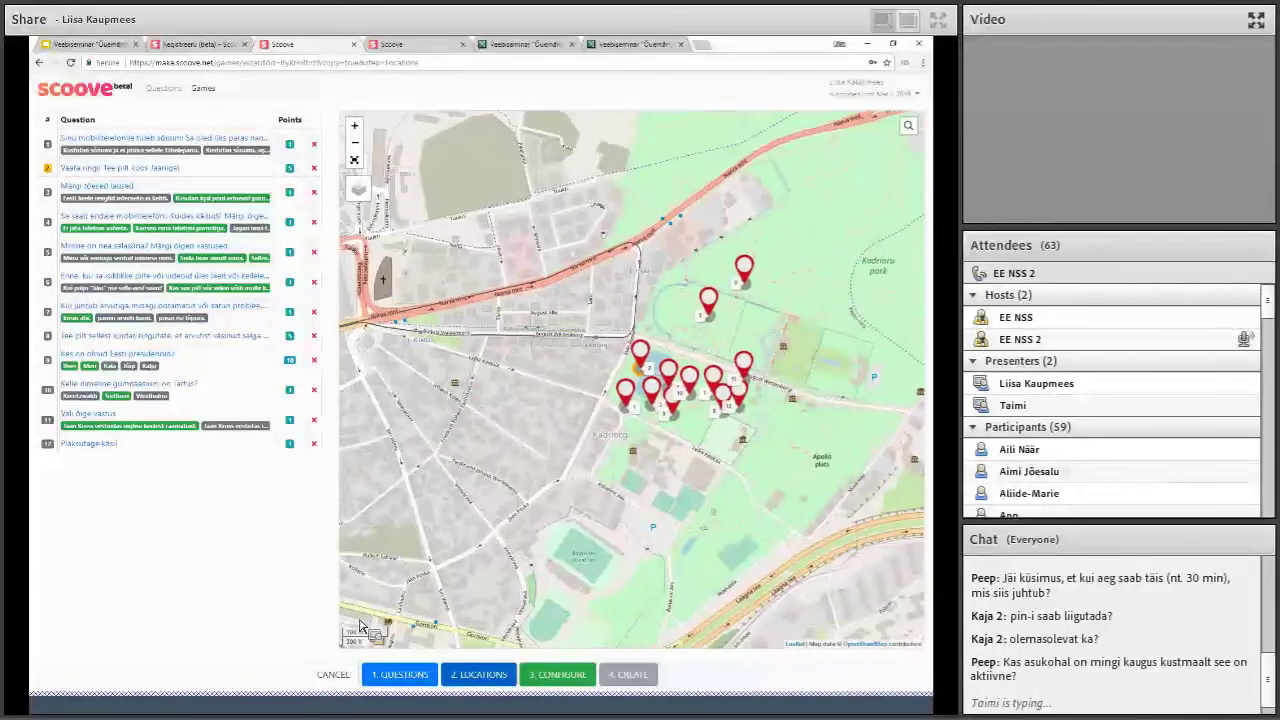
click(333, 674)
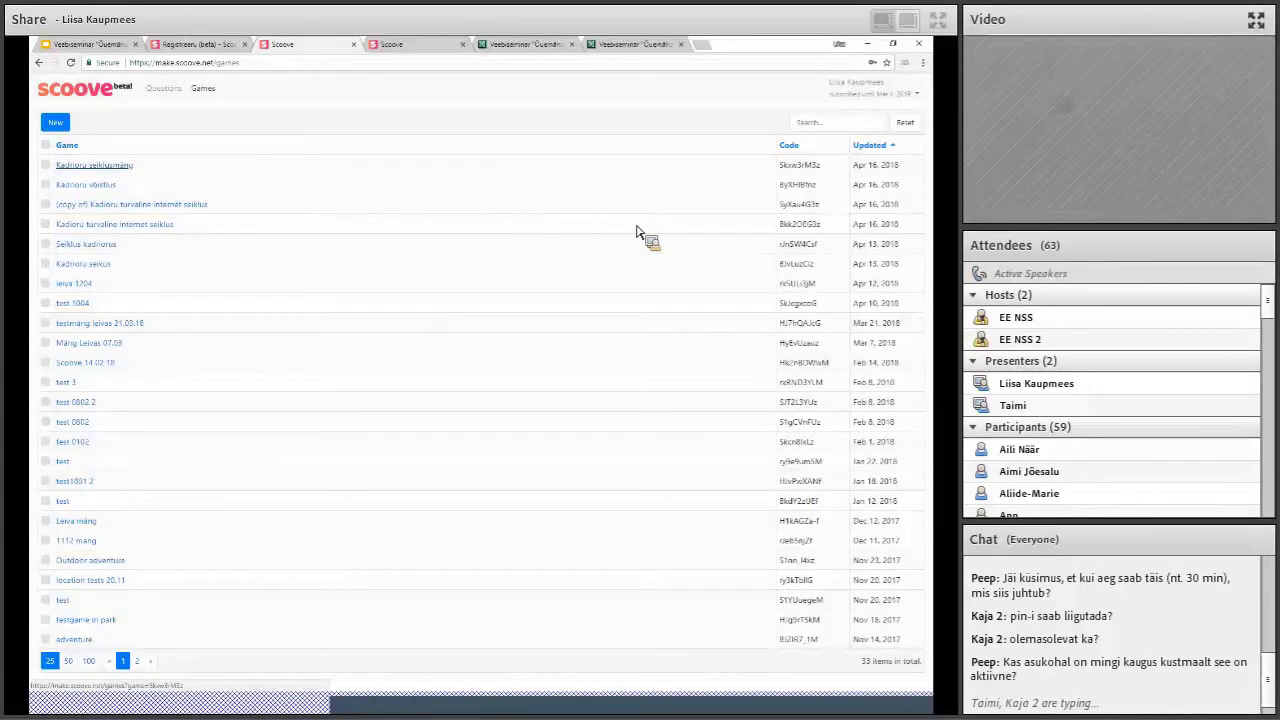
- Edit the locations of "Kadrioru seiklusmäng" and move the question 4 pin beside Lydia Koidula street, just west of the question 3 pin
click(94, 164)
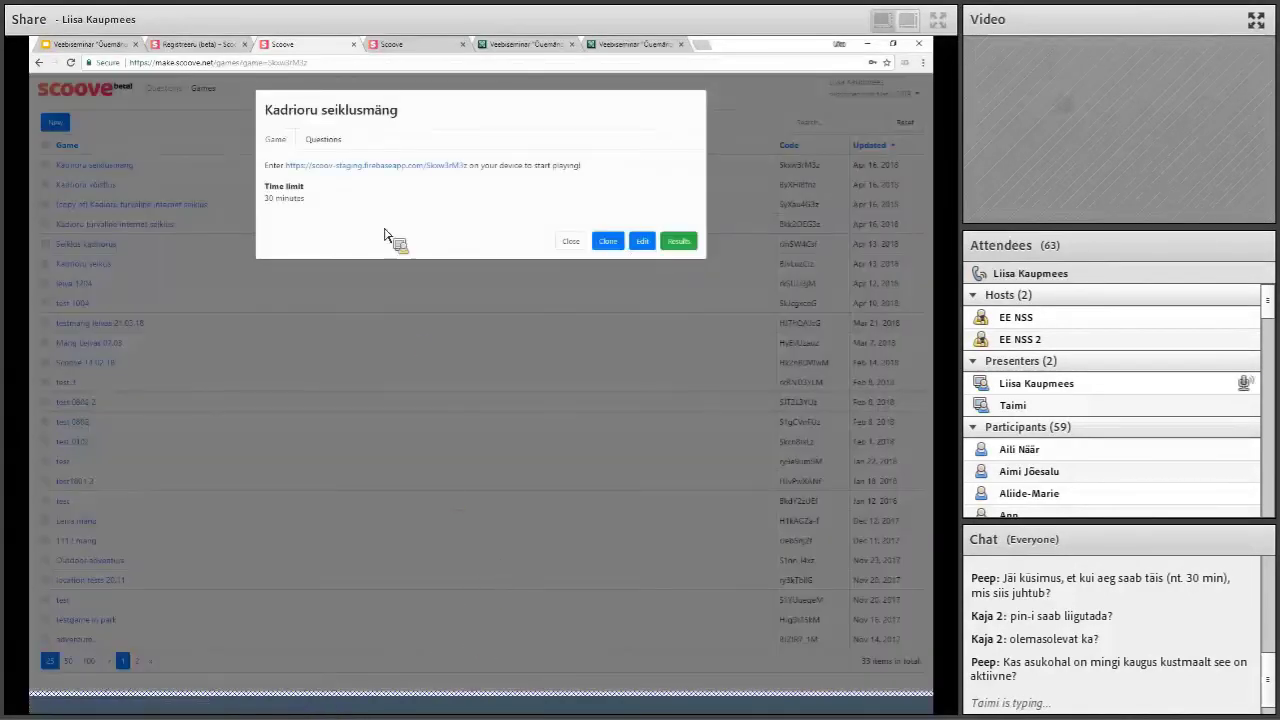
click(642, 240)
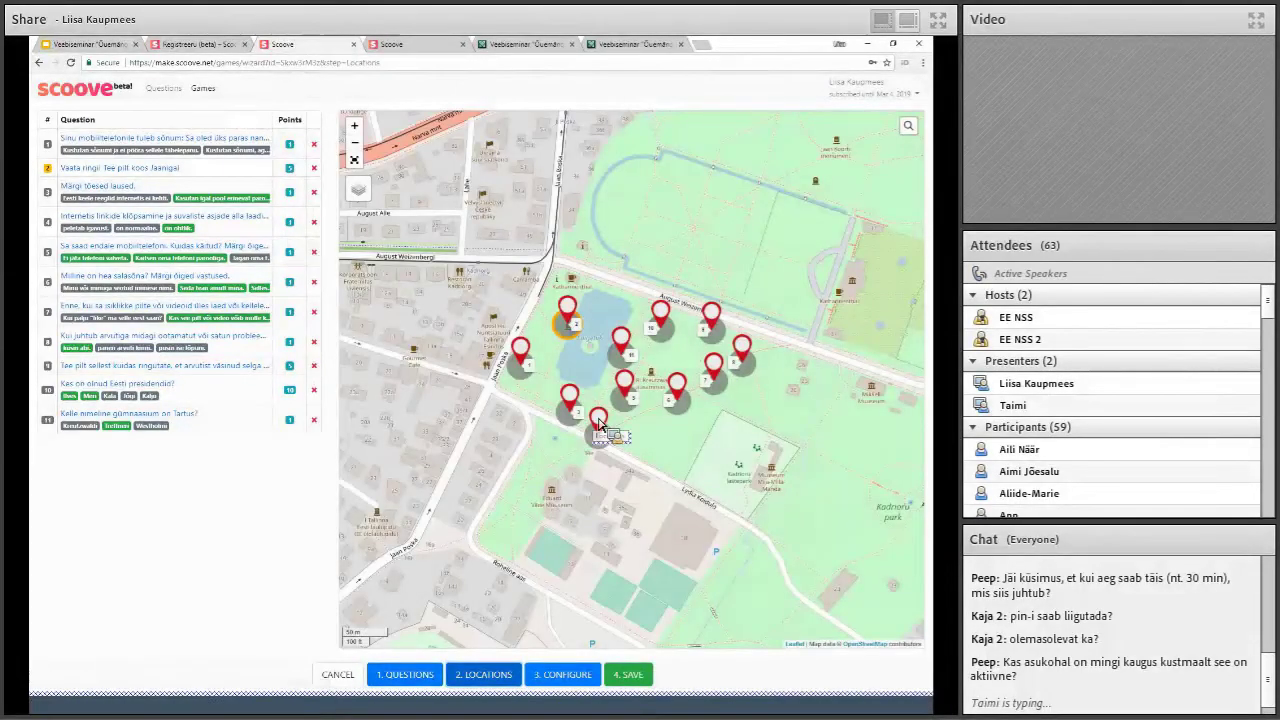
drag(598, 425, 602, 425)
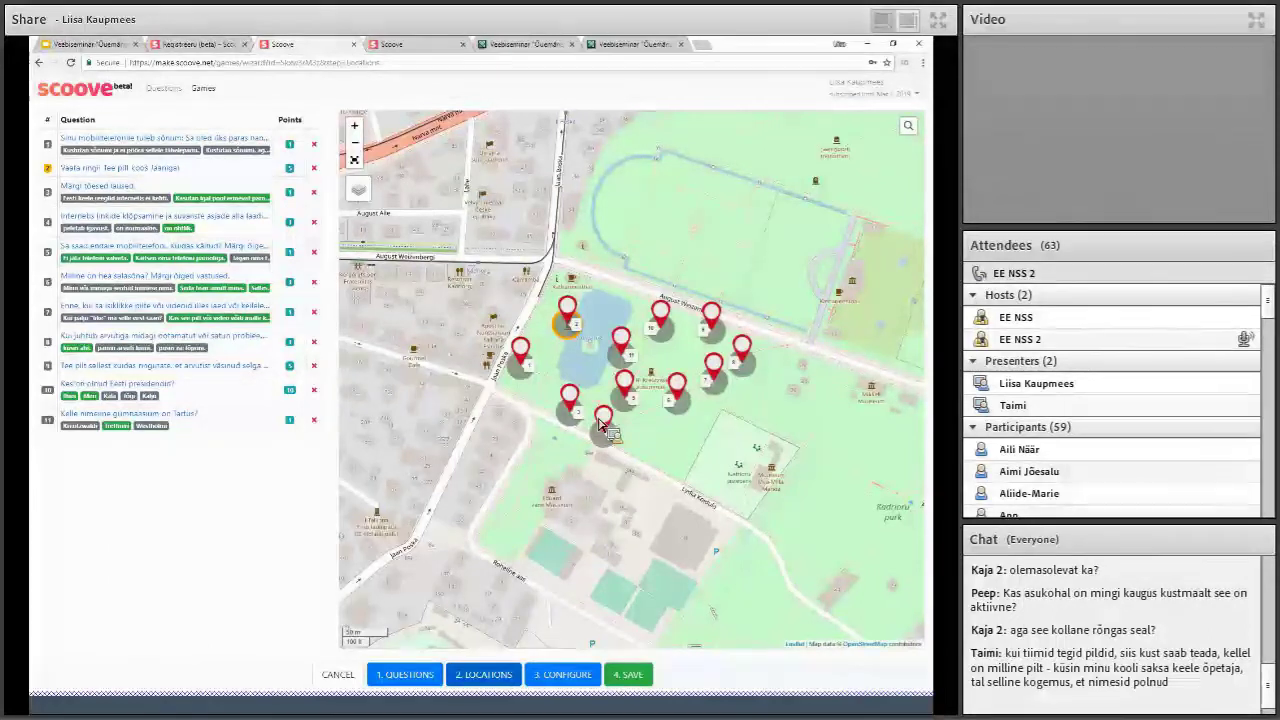
mouse_move(603, 425)
mouse_down()
mouse_move(608, 458)
mouse_move(614, 438)
mouse_move(630, 452)
mouse_move(608, 440)
mouse_move(578, 462)
mouse_up()
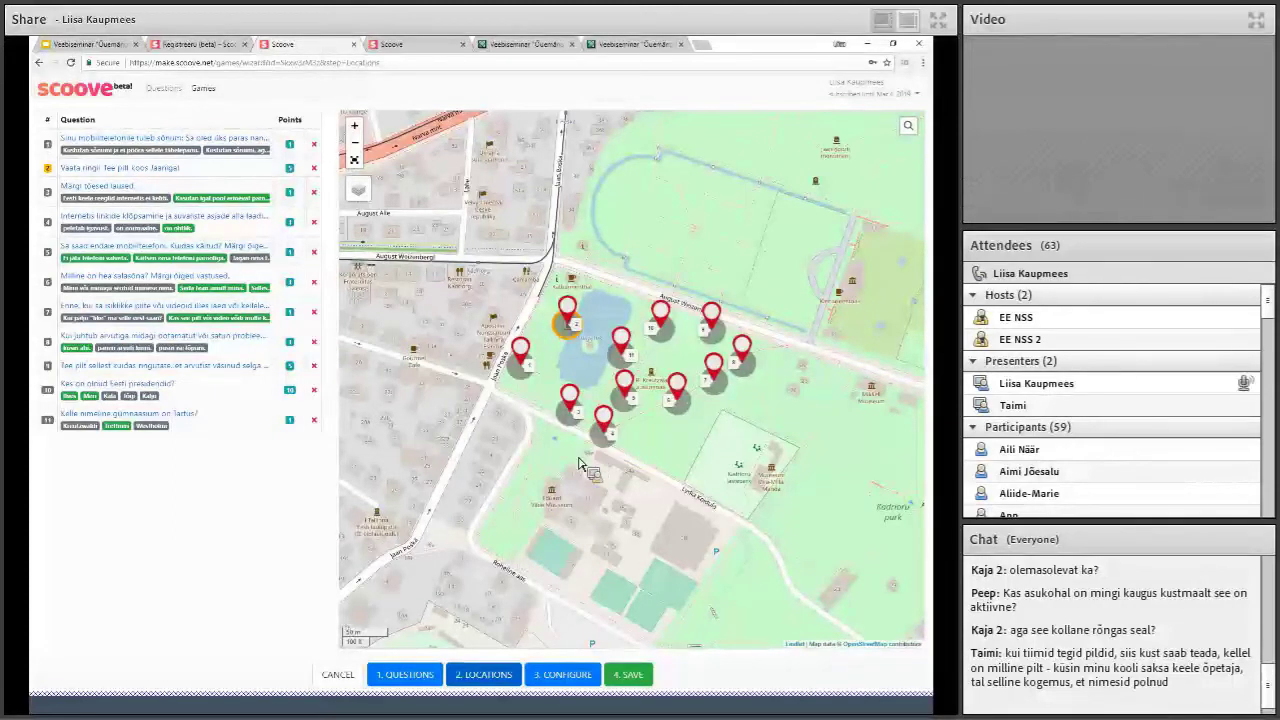
scroll(606, 411, up, 1)
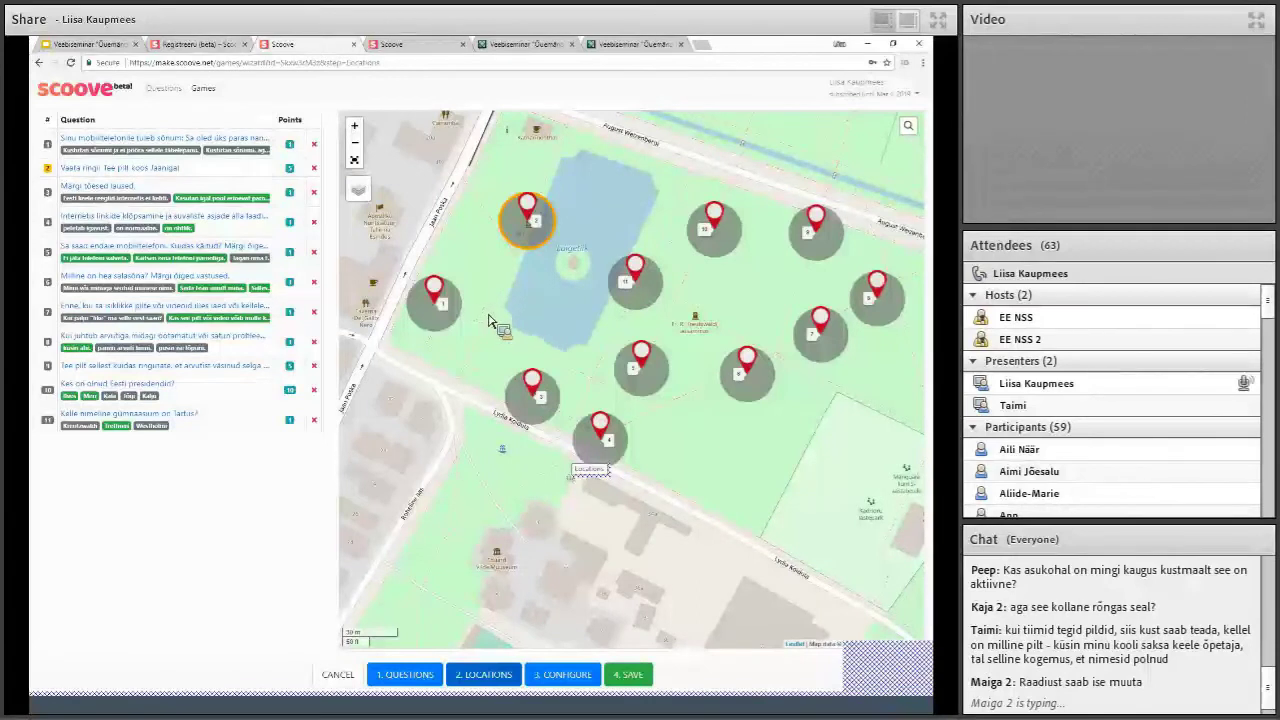
mouse_move(600, 428)
mouse_down()
mouse_move(578, 350)
mouse_move(479, 318)
mouse_move(506, 347)
mouse_up()
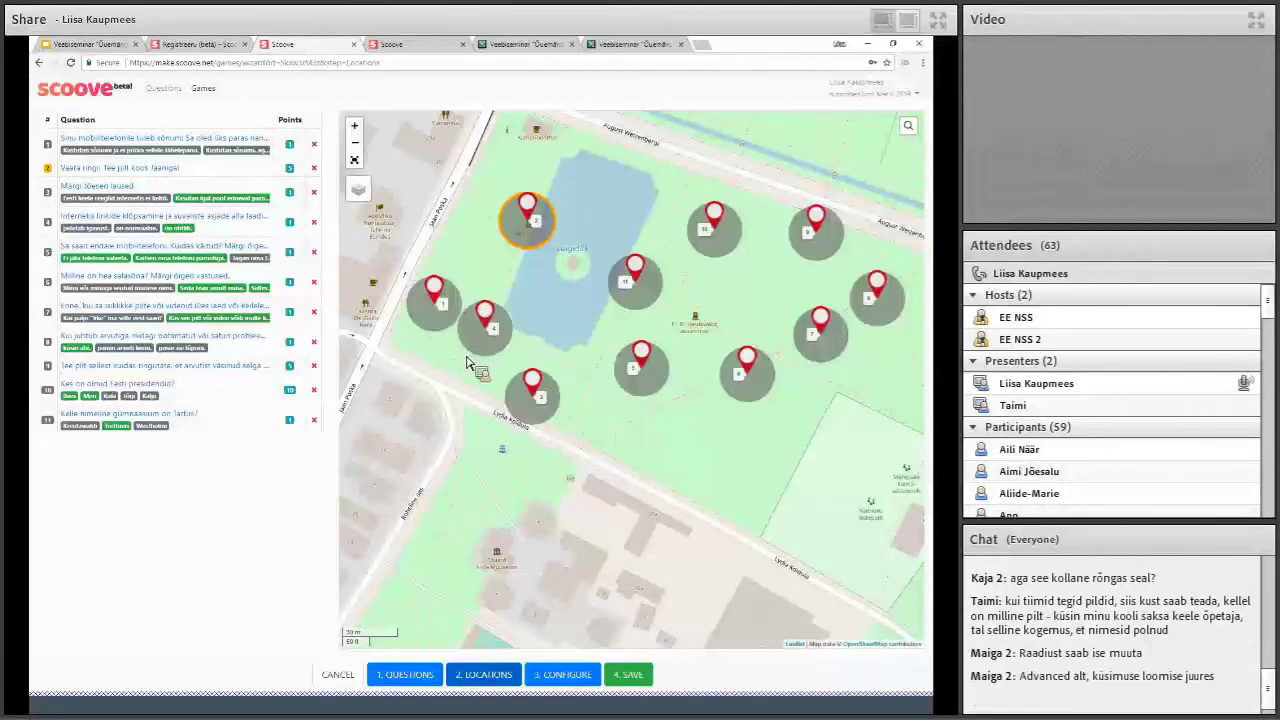
drag(484, 318, 461, 362)
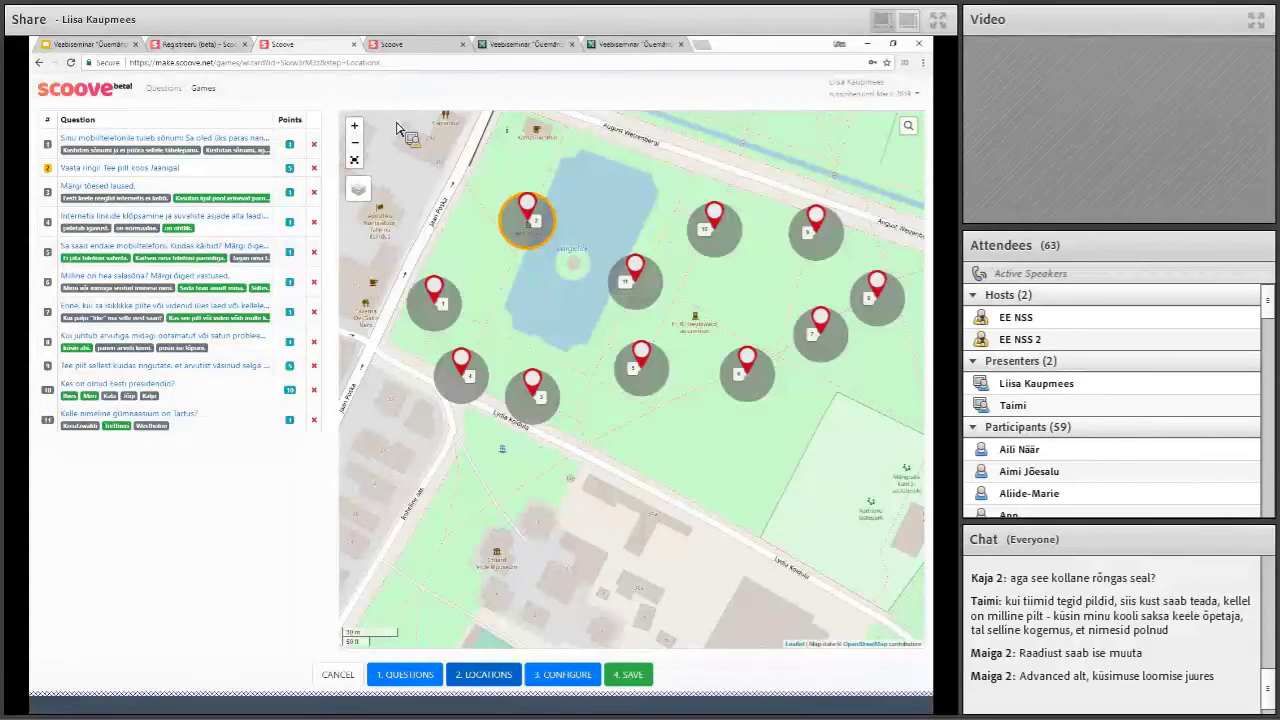
- Look at the game code entry on the play page and return to the game editor
click(400, 44)
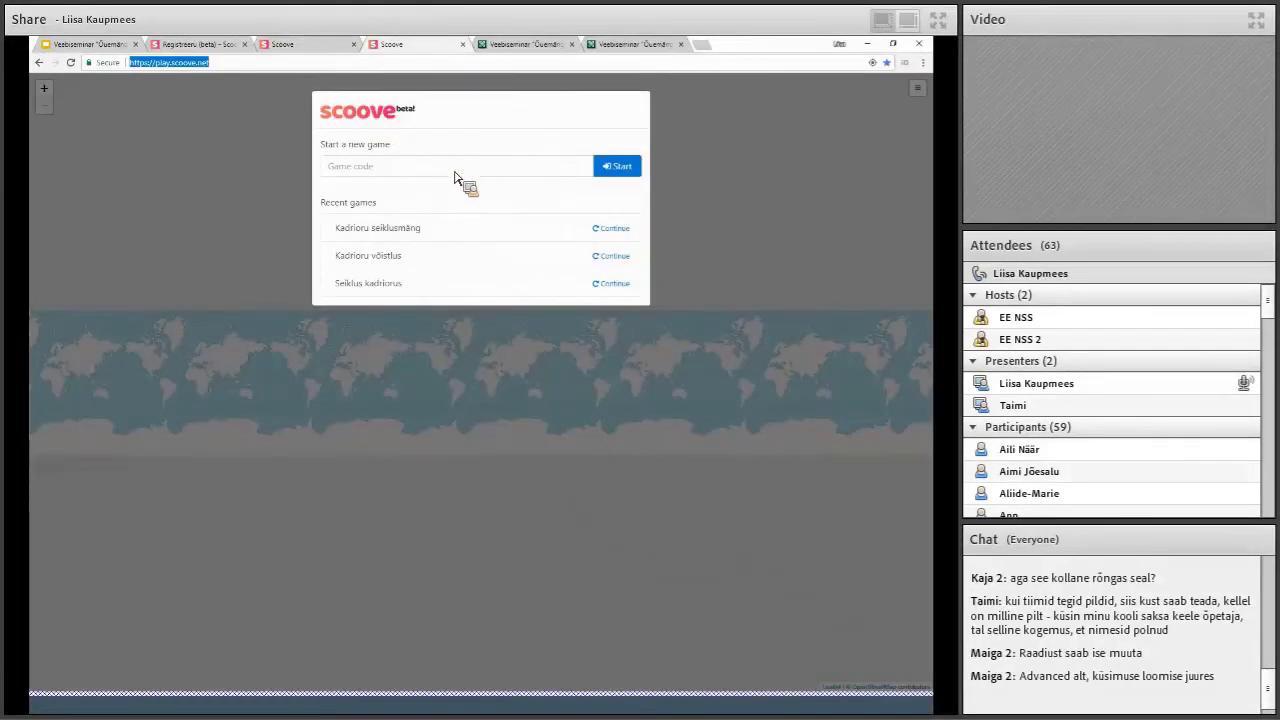
click(348, 166)
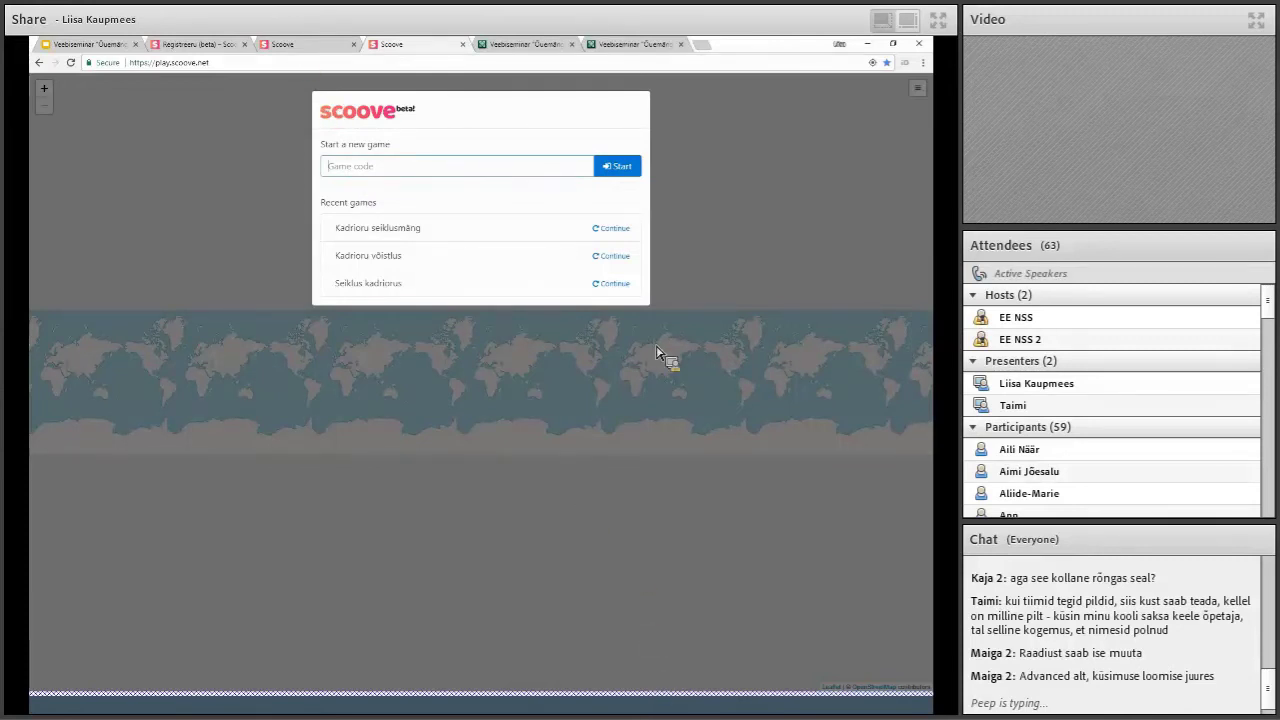
key(ctrl+shift+Tab)
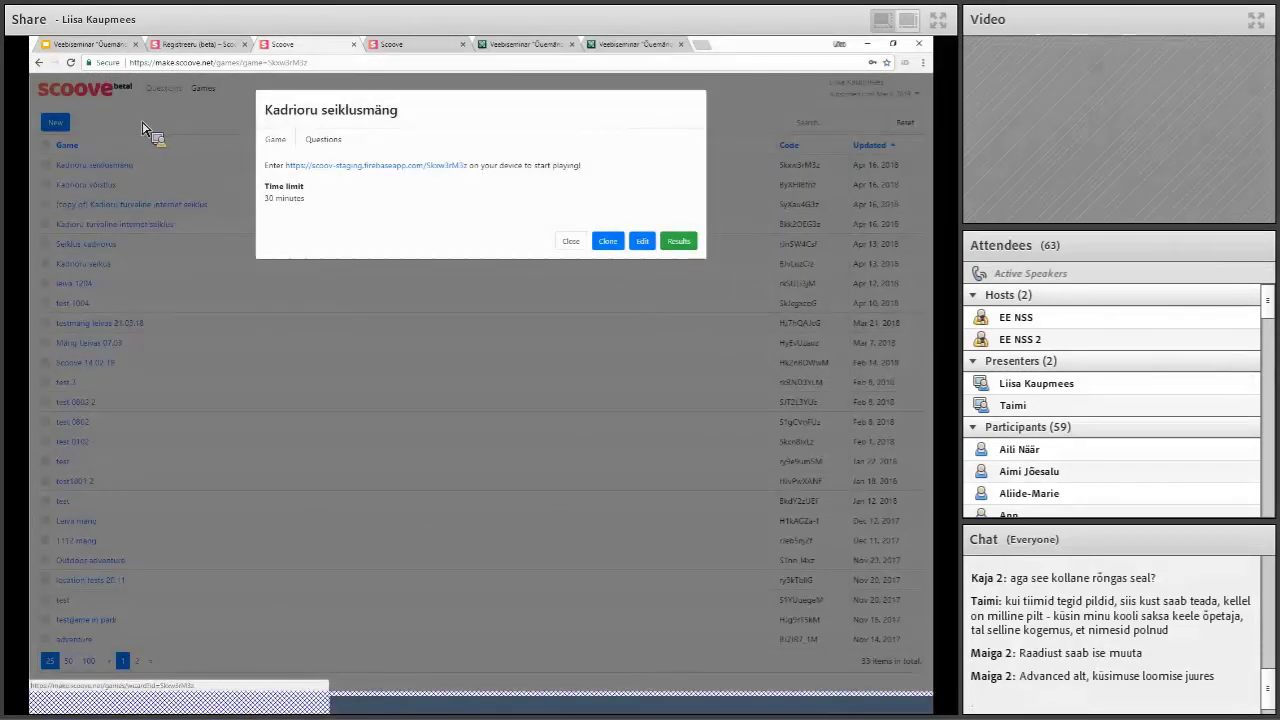
- Close the game details, view the answers in the "Kadrioru seiklusmäng" results and return to the game's details
click(146, 128)
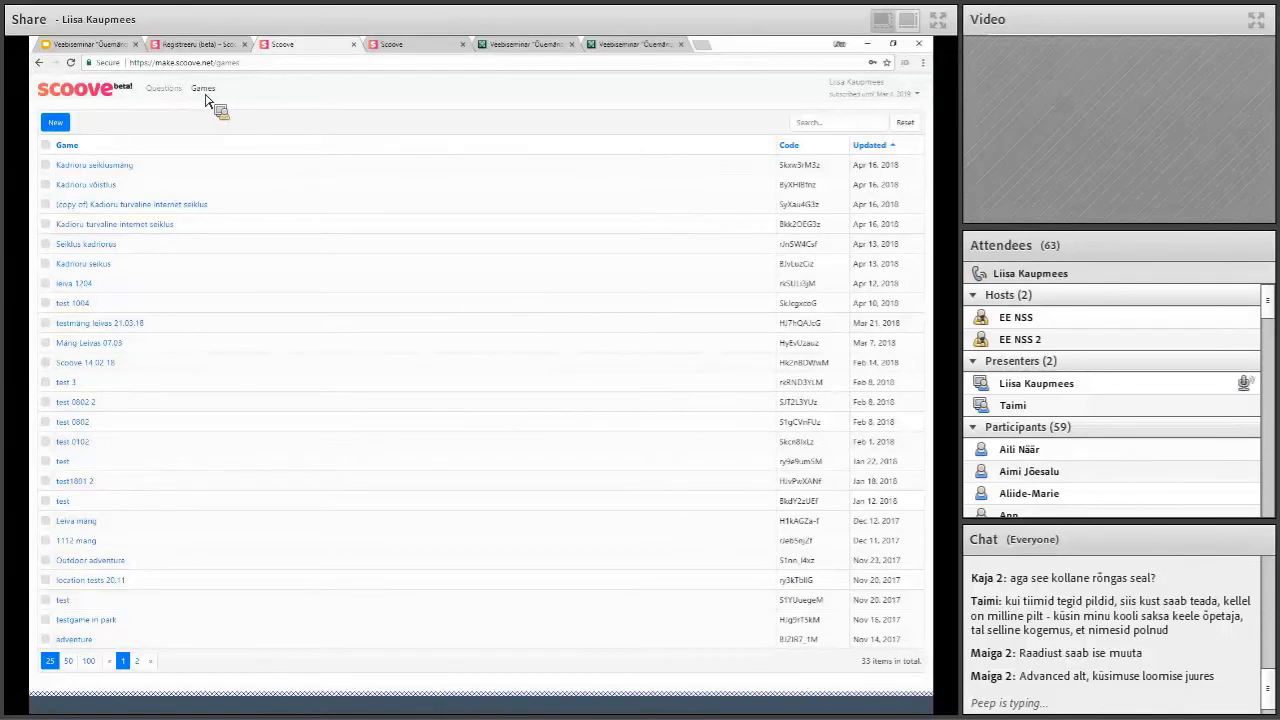
click(100, 168)
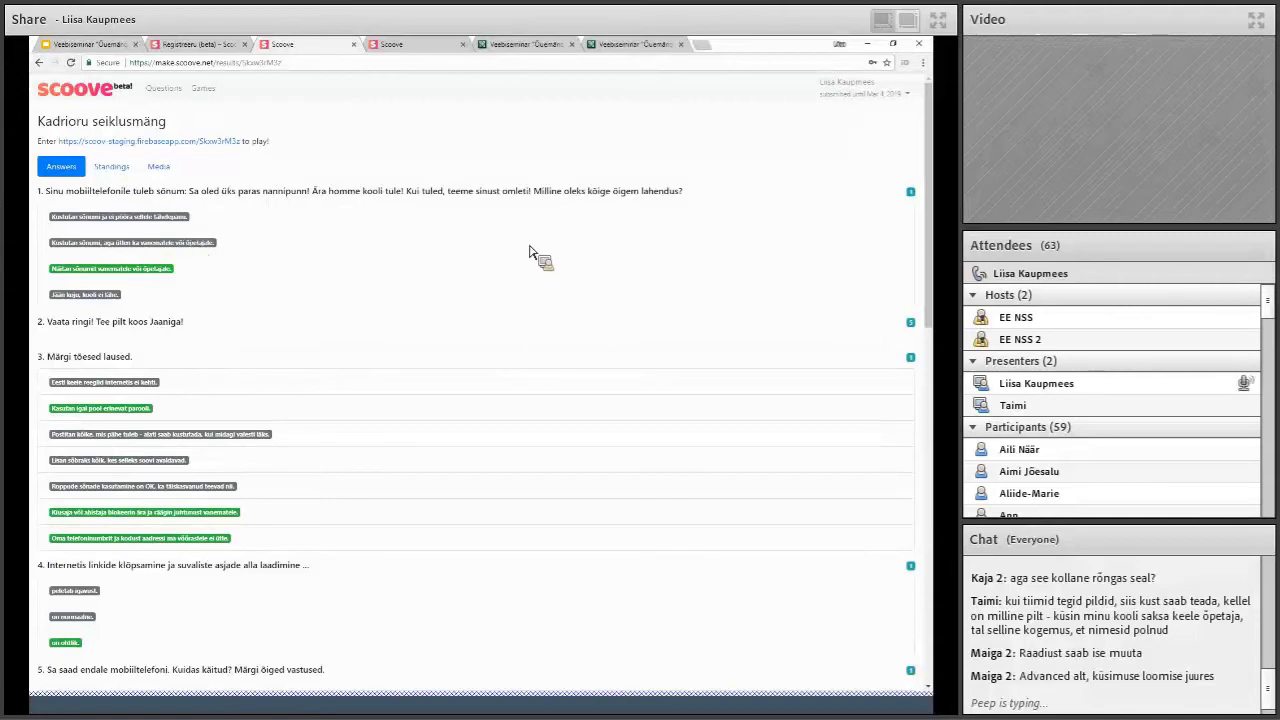
key(Return)
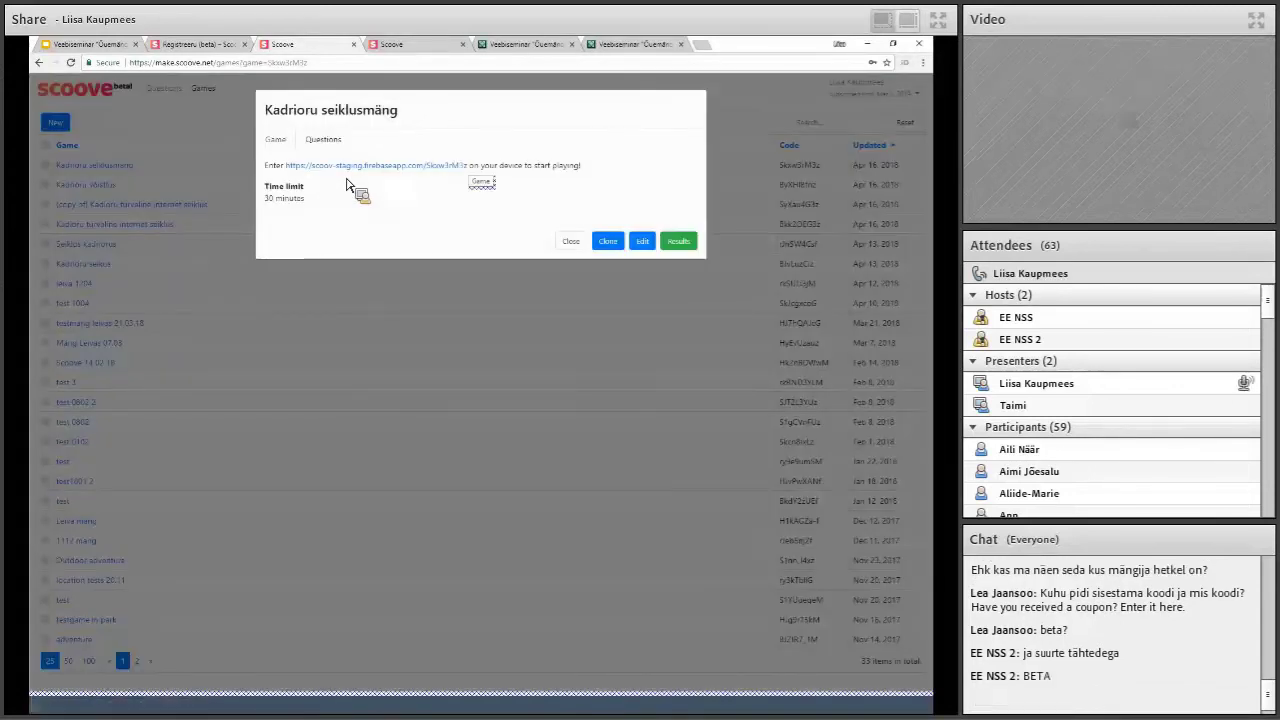
- Copy only the game code from the end of the "Kadrioru seiklusmäng" play link
drag(469, 166, 425, 206)
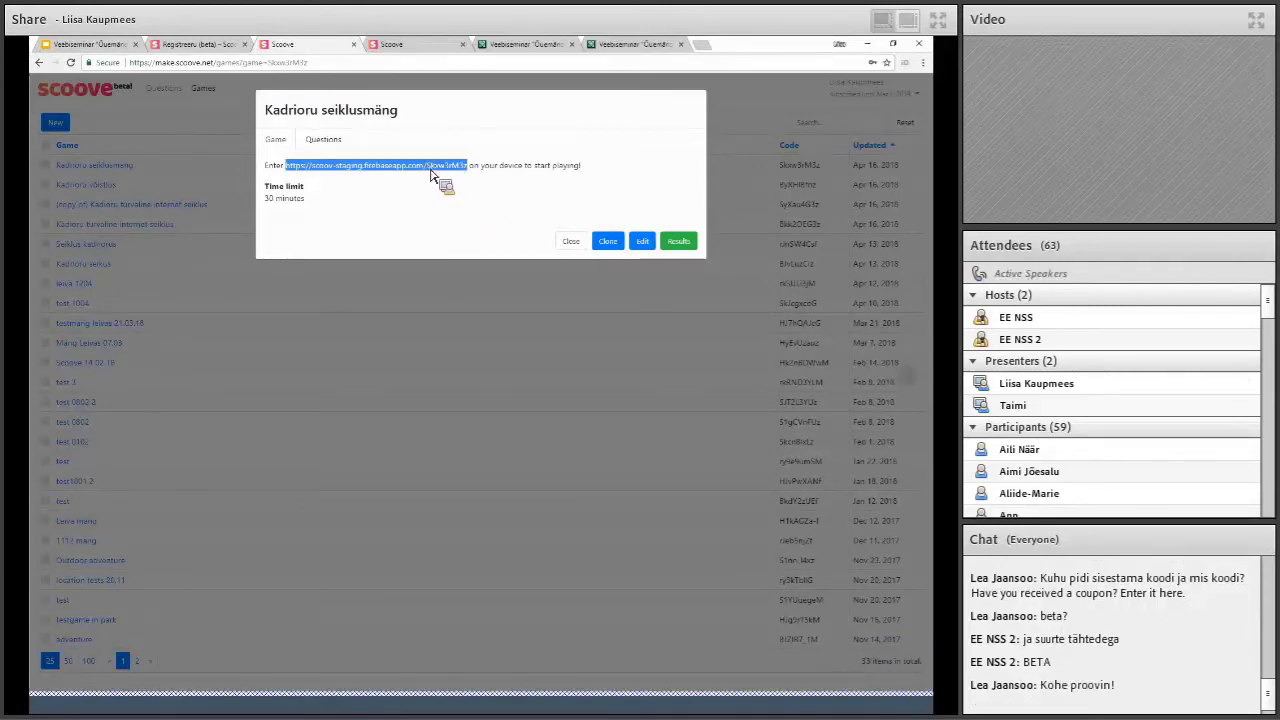
click(484, 208)
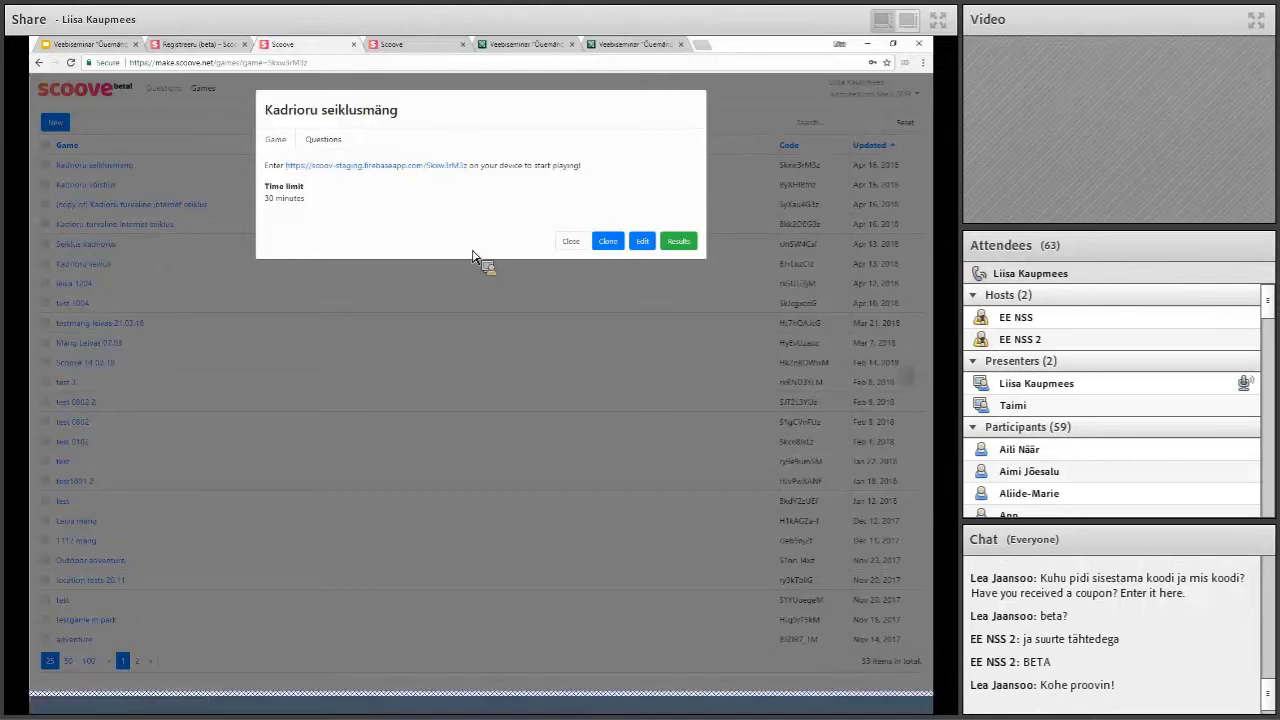
drag(468, 165, 426, 165)
drag(415, 60, 413, 52)
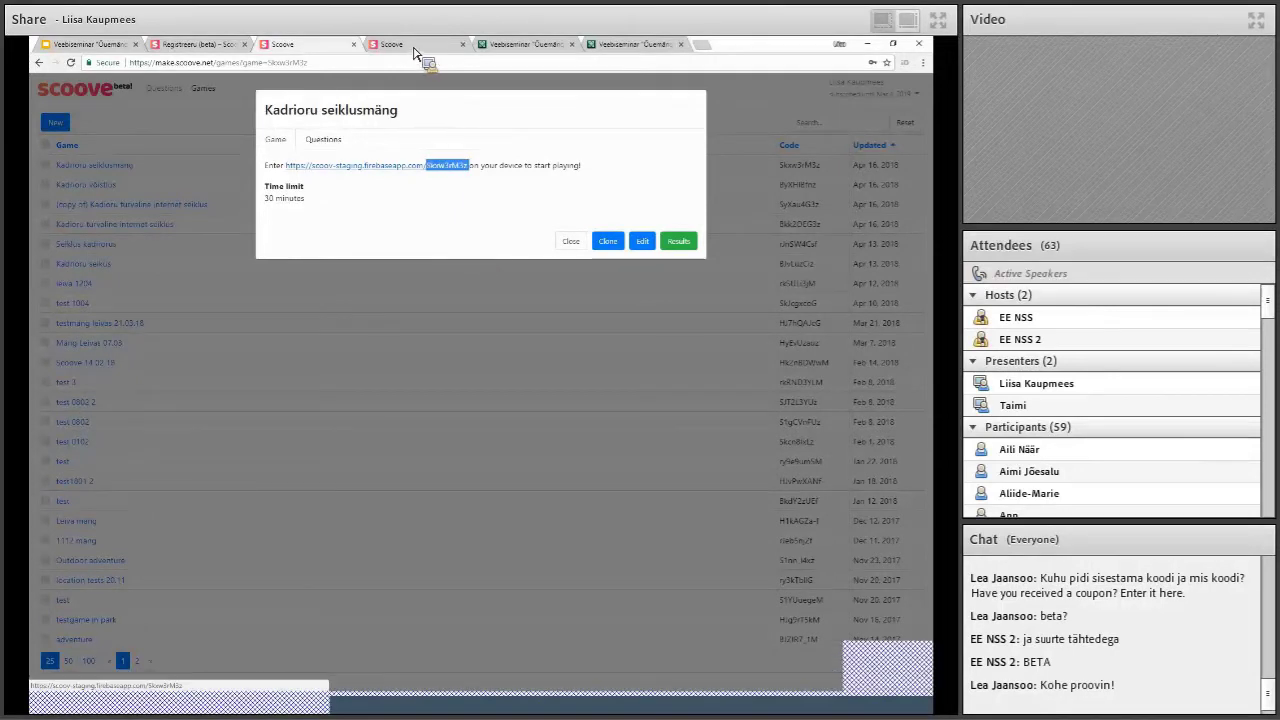
right_click(426, 166)
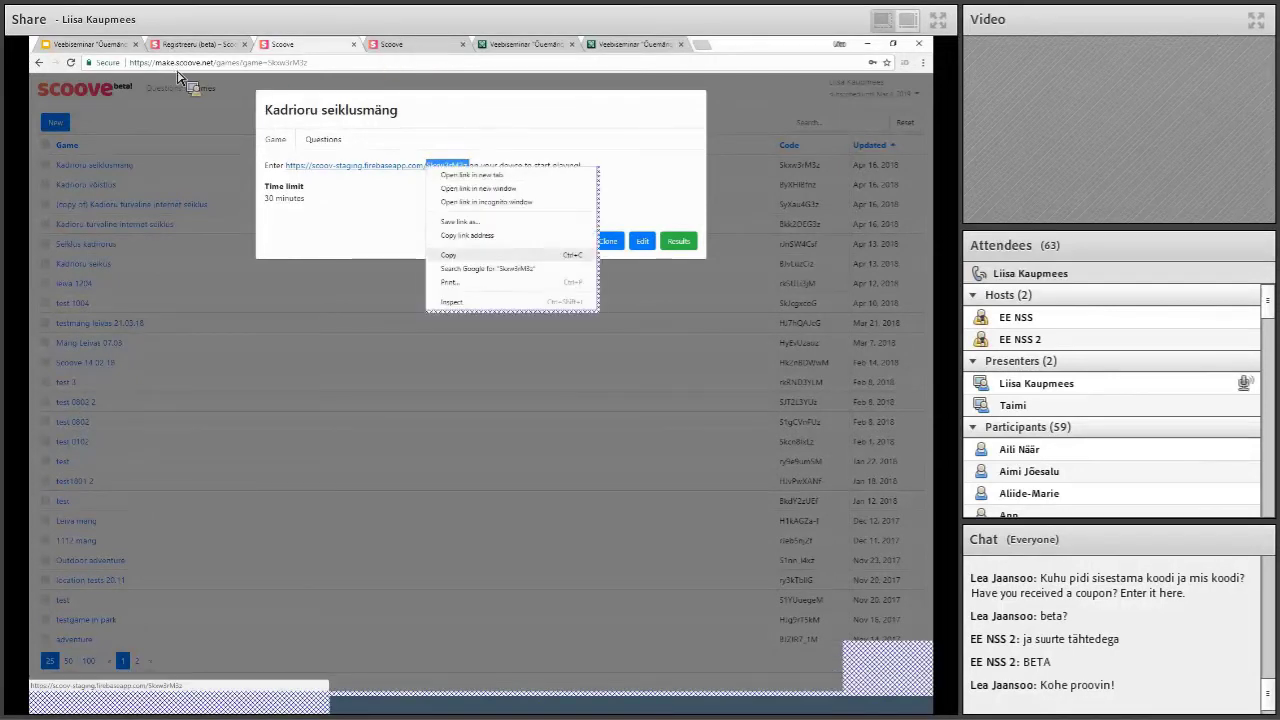
key(Return)
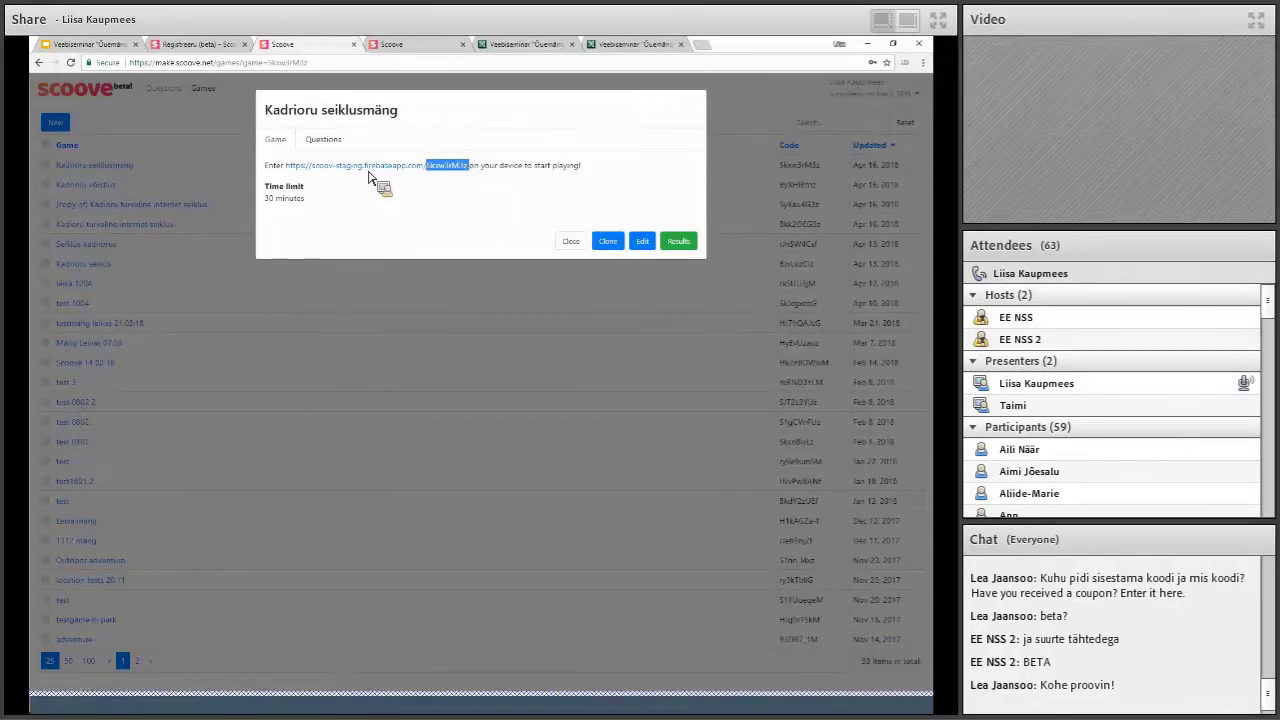
- Start "Kadrioru seiklusmäng" on the play page with the copied game code and enter it as team "Meeskond 2"
key(ctrl+Tab)
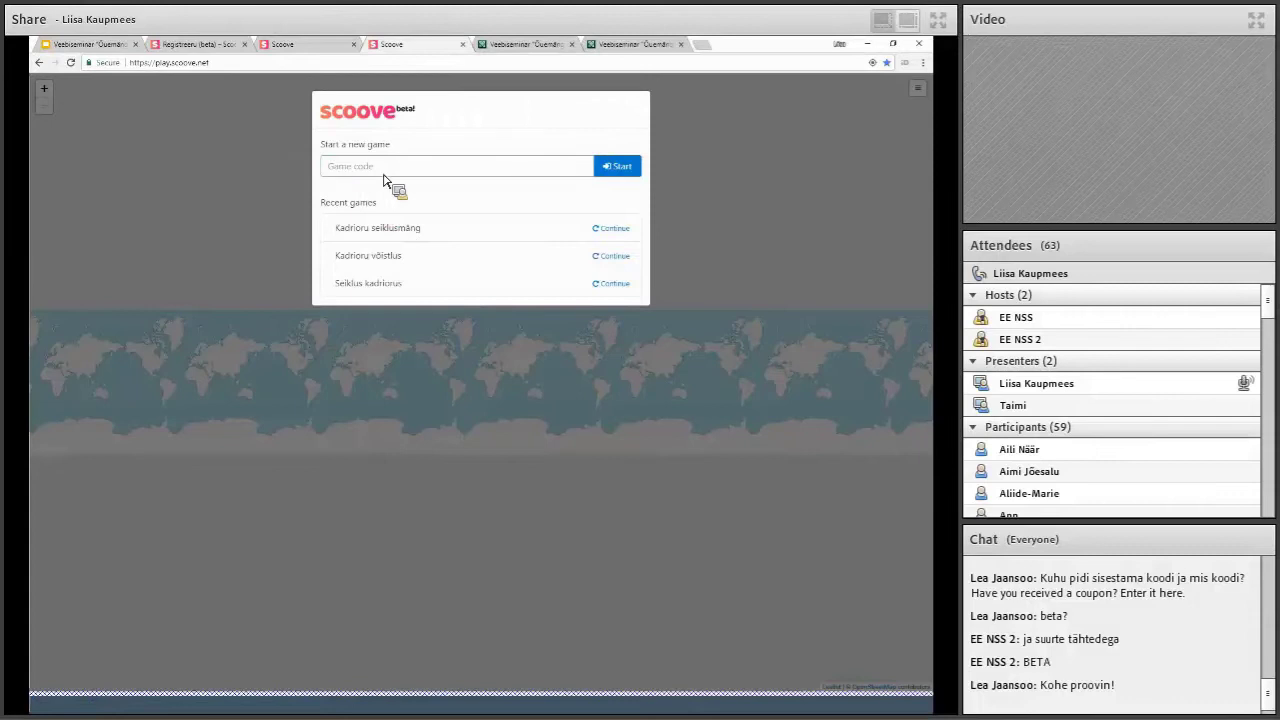
right_click(468, 185)
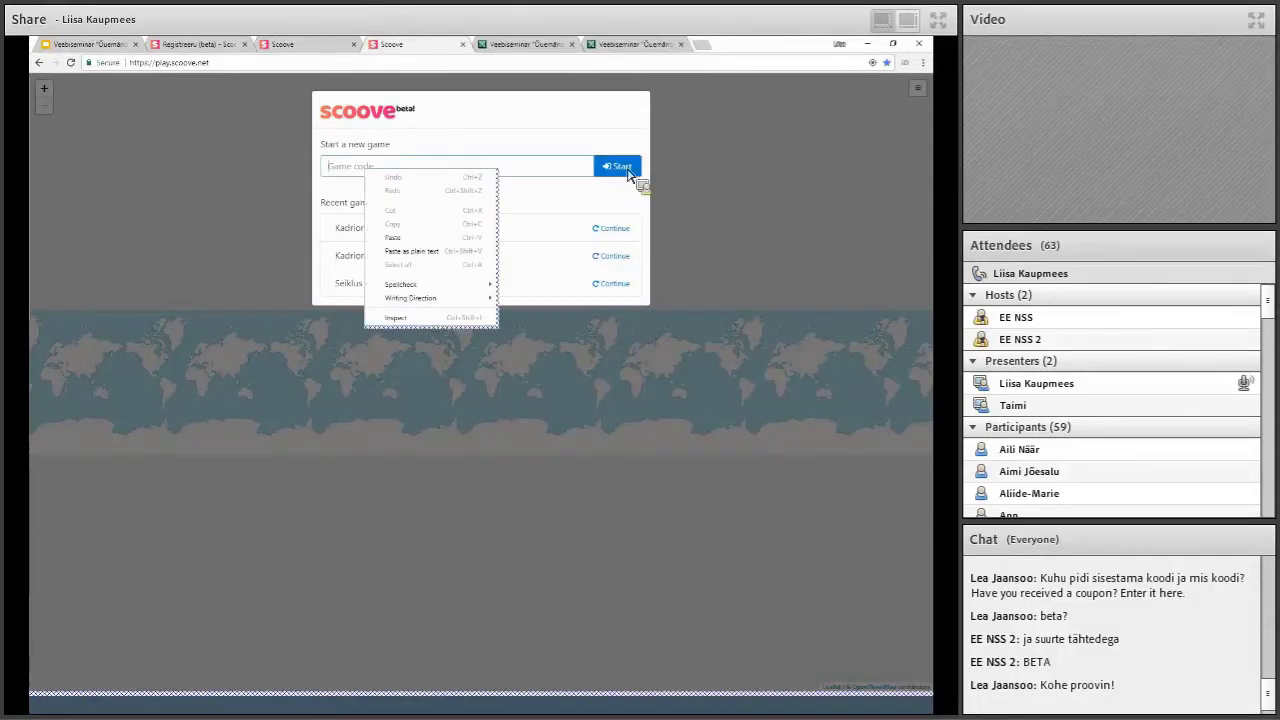
key(Down)
key(Return)
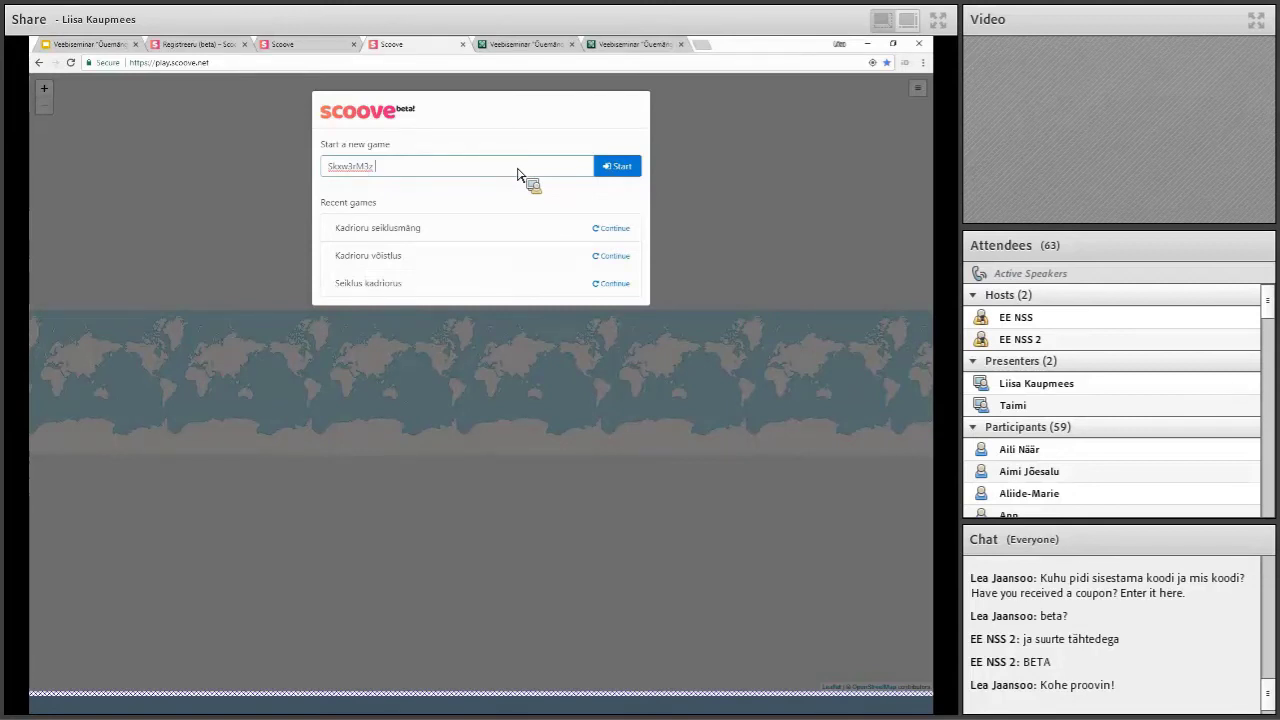
key(Return)
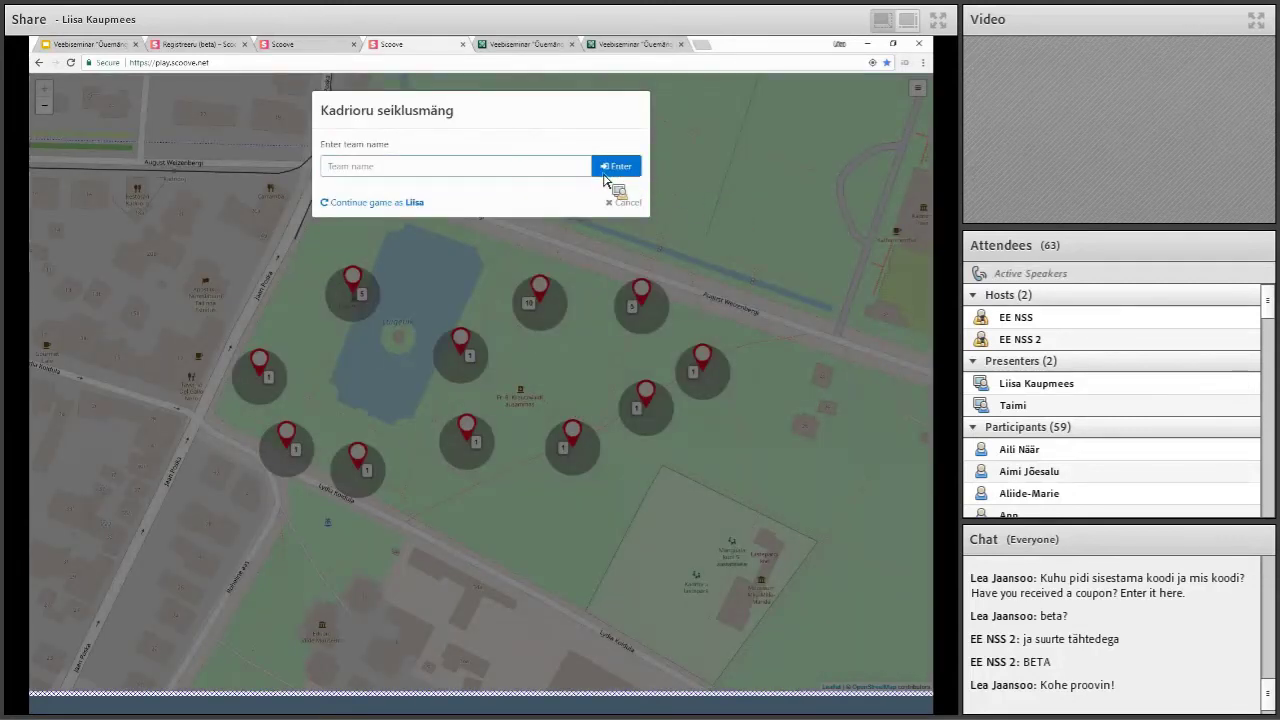
text(Meeskond 2)
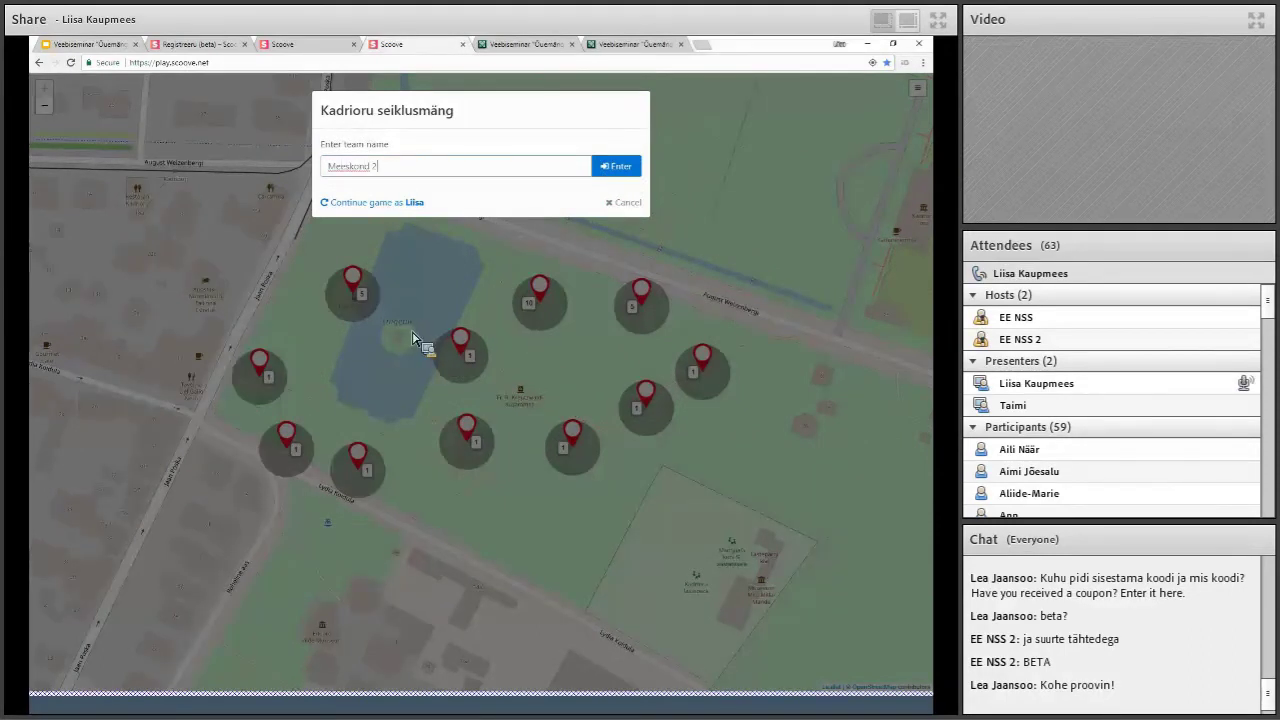
key(Return)
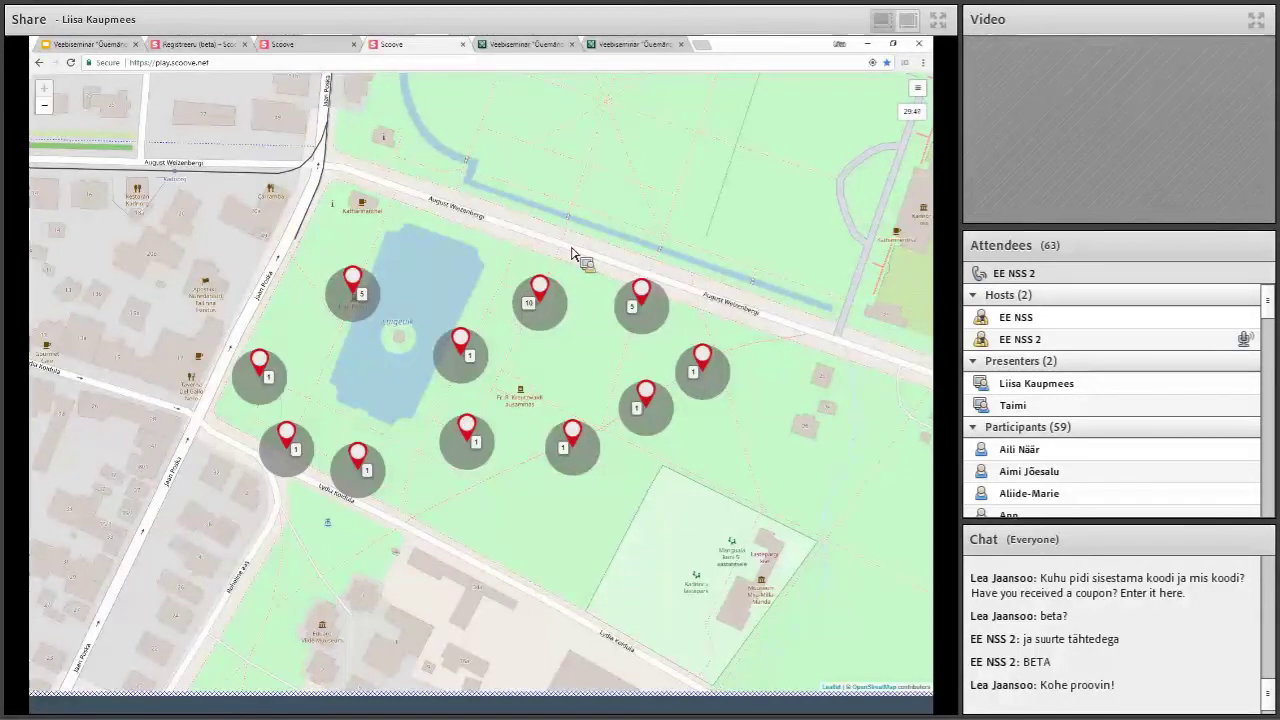
- Return to the games list, check the account's subscription details and show the Scoove beta registration page
key(ctrl+shift+Tab)
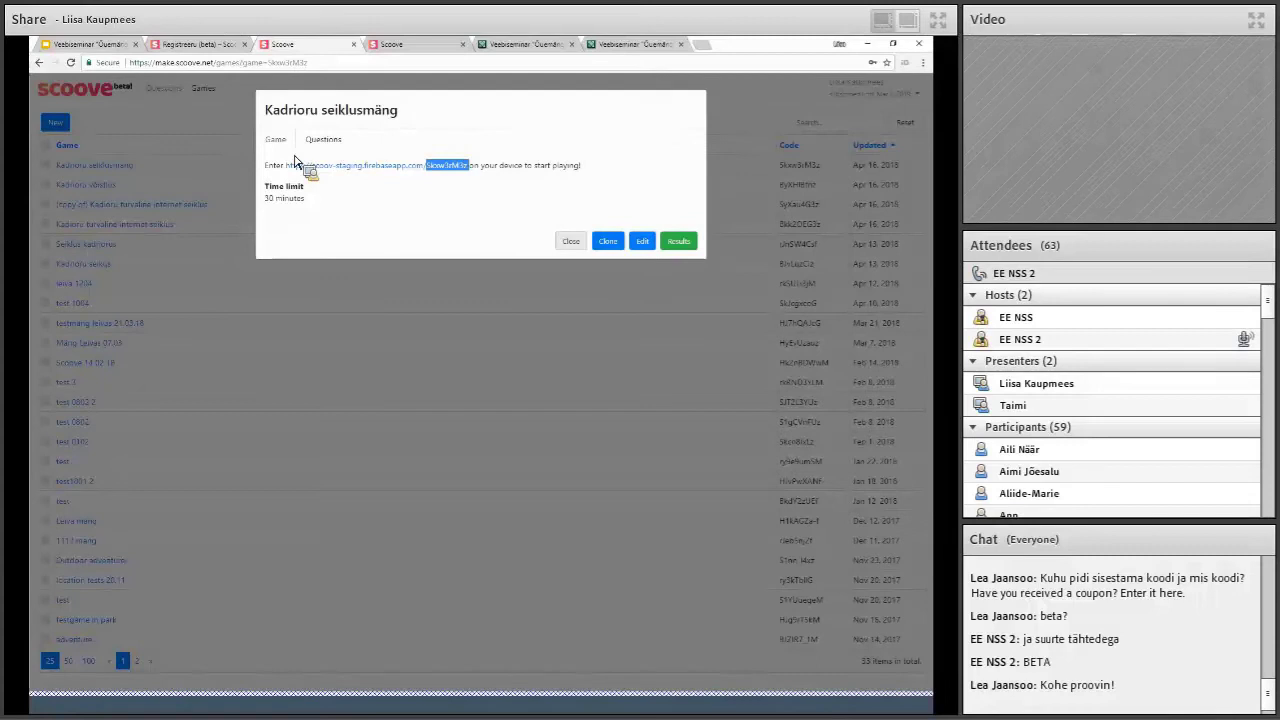
drag(295, 160, 343, 232)
key(Escape)
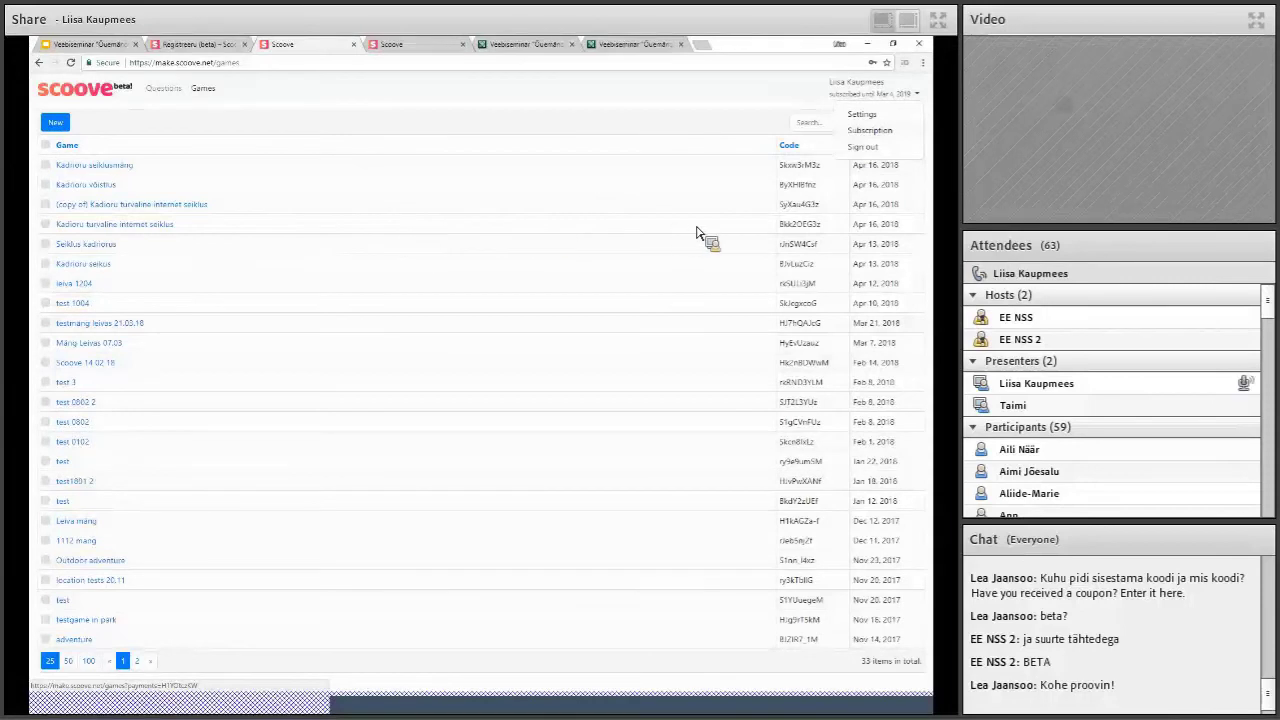
click(869, 130)
click(694, 228)
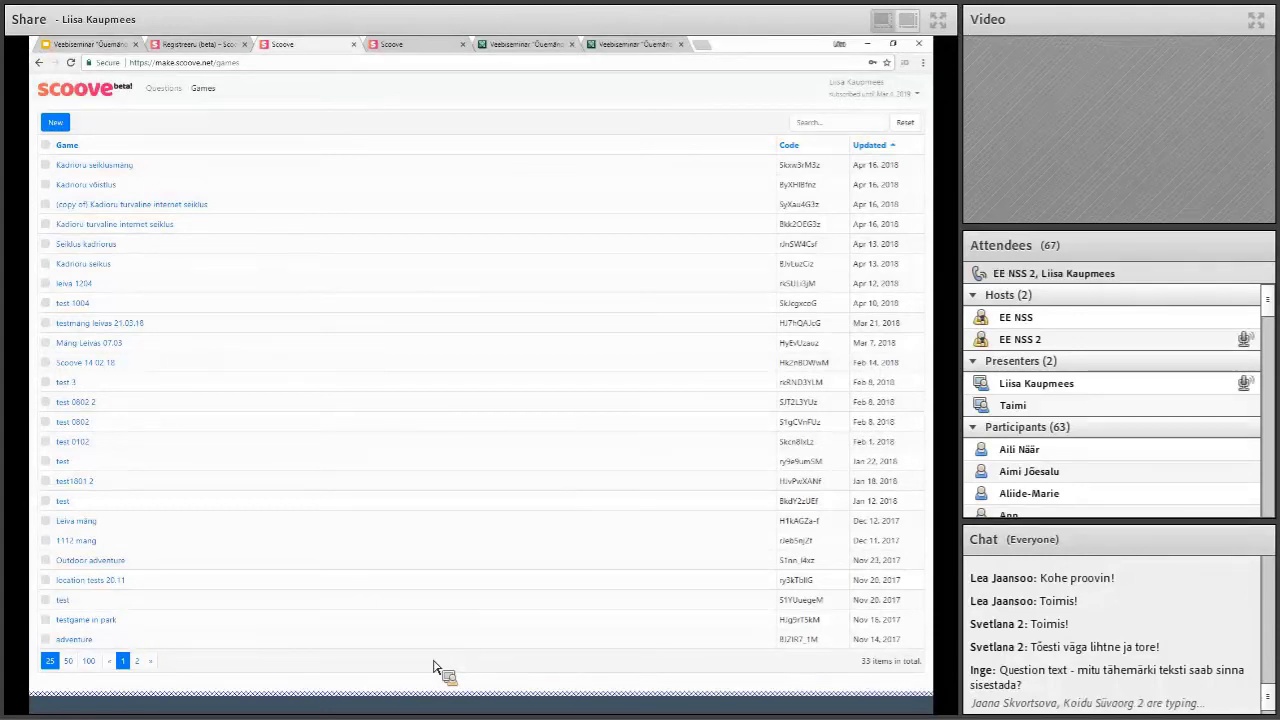
key(ctrl+shift+Tab)
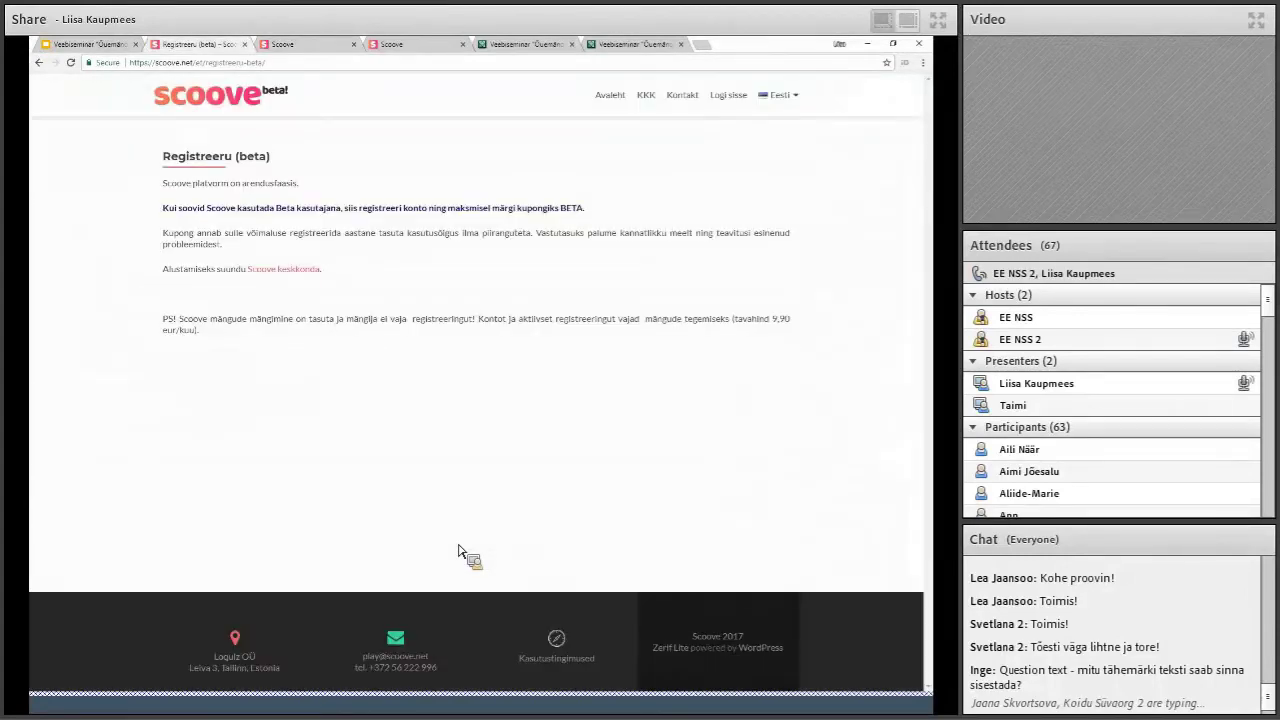
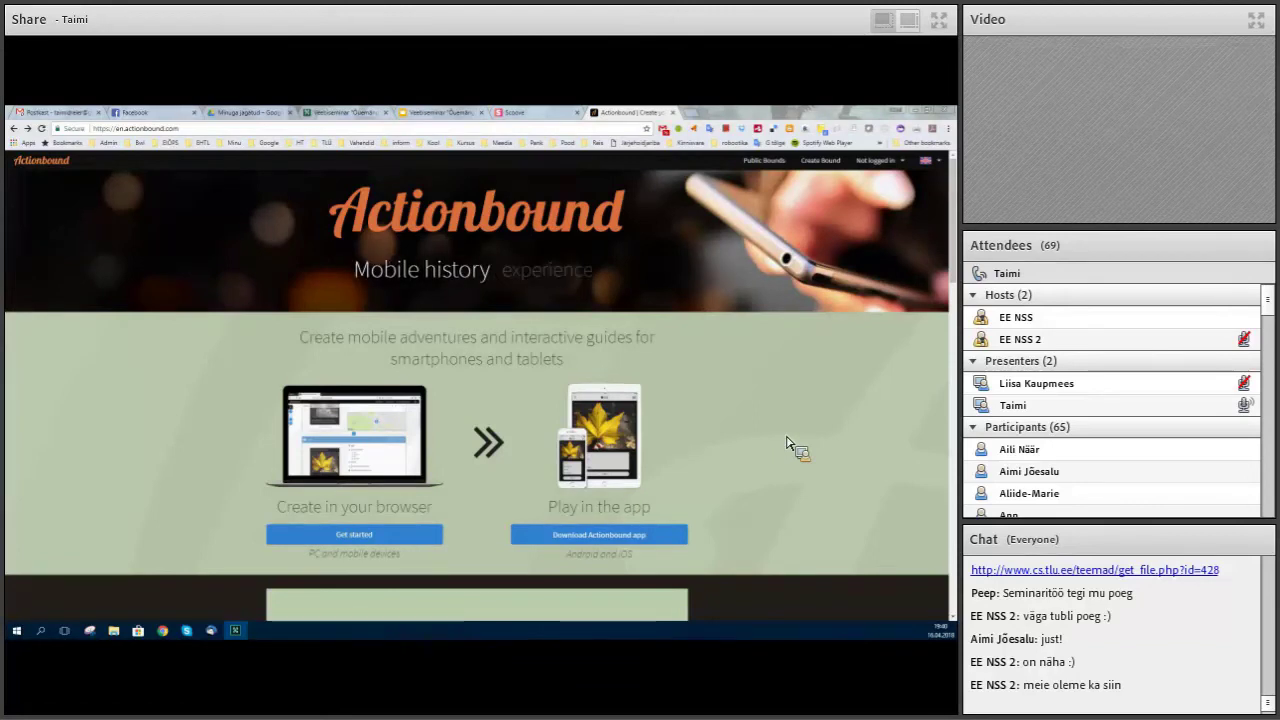
- Open the map of public Bounds on the Actionbound website
click(766, 165)
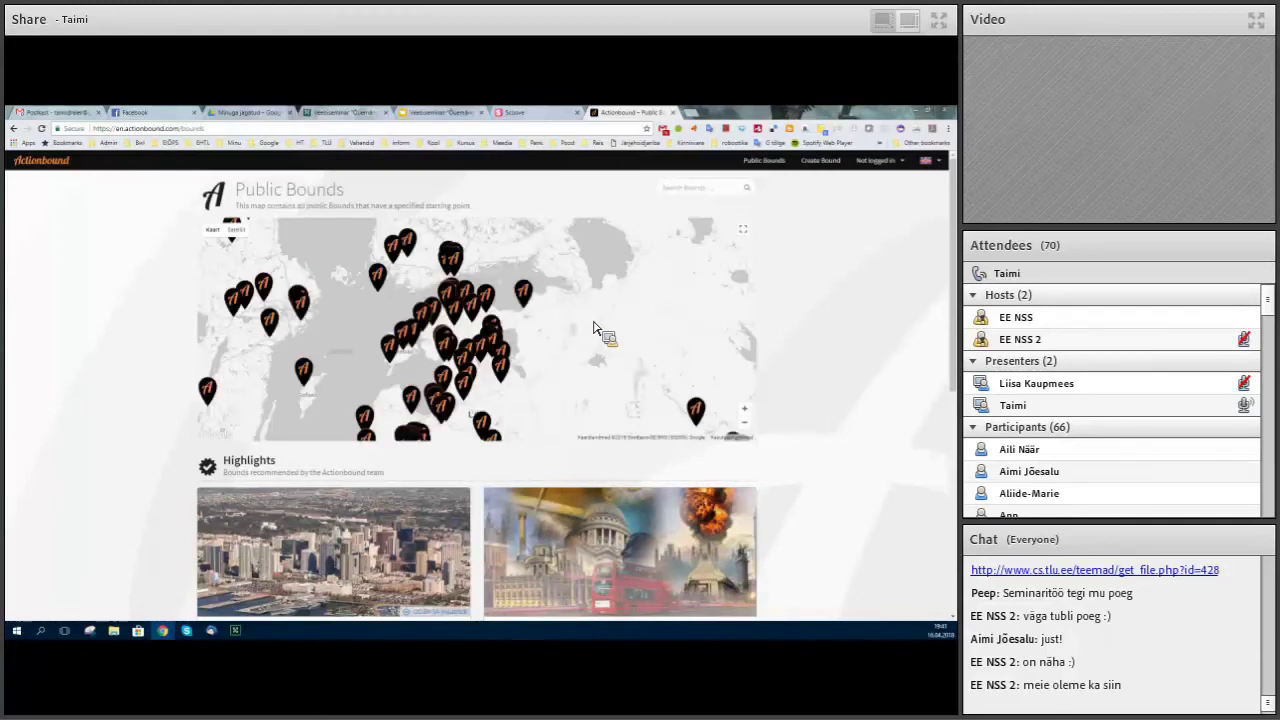
- Examine the public Bounds on the map of Estonia, narrowing in on those in and around Pärnu
scroll(595, 330, up, 1)
scroll(440, 368, up, 1)
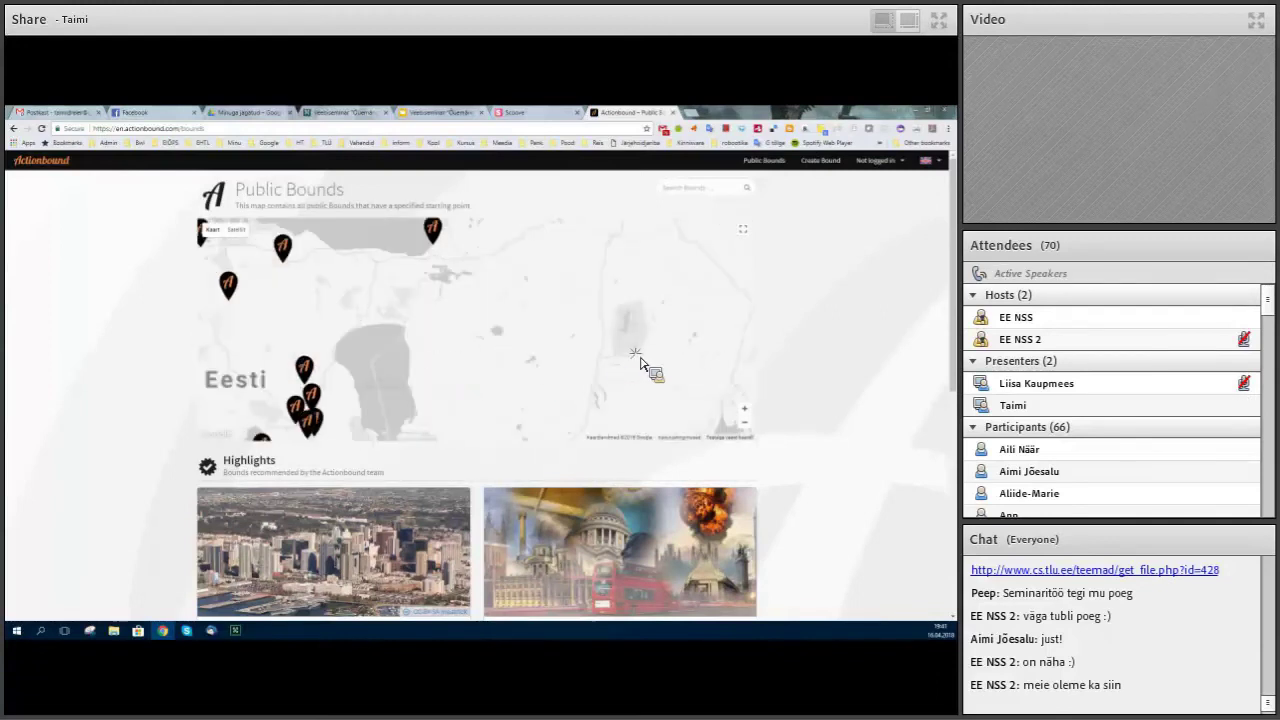
scroll(562, 365, down, 1)
scroll(551, 320, up, 2)
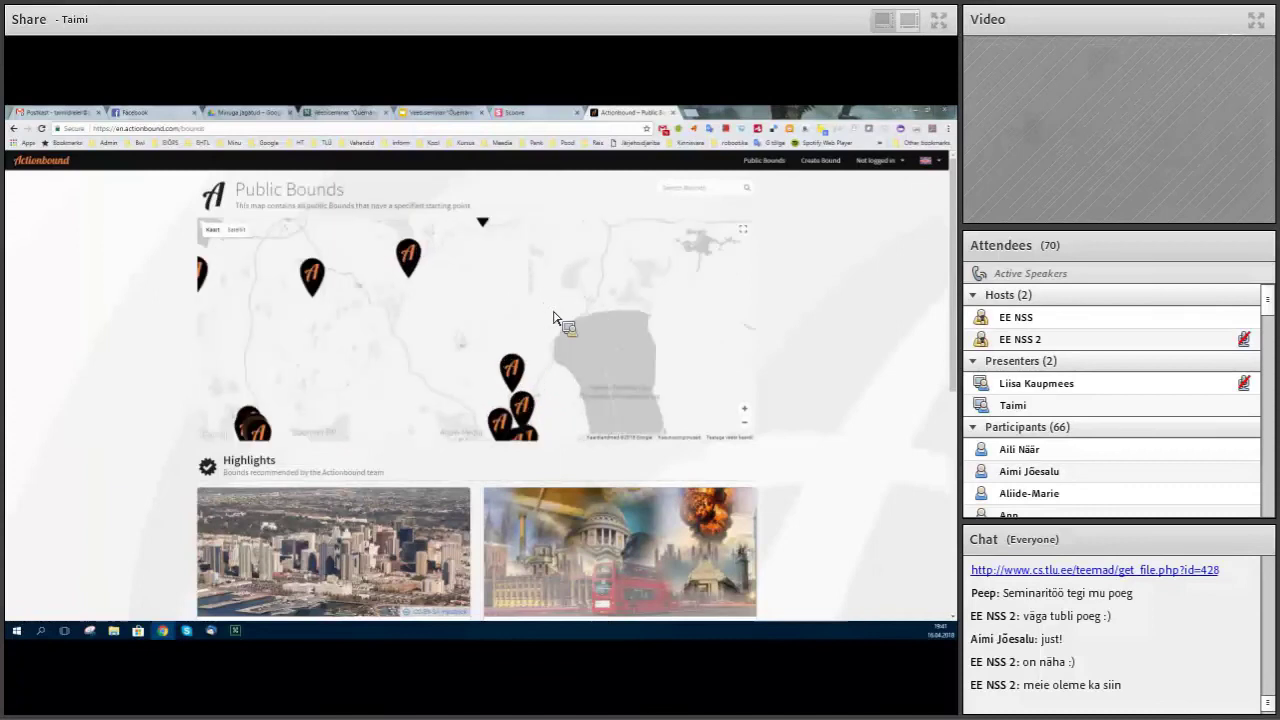
scroll(493, 360, down, 2)
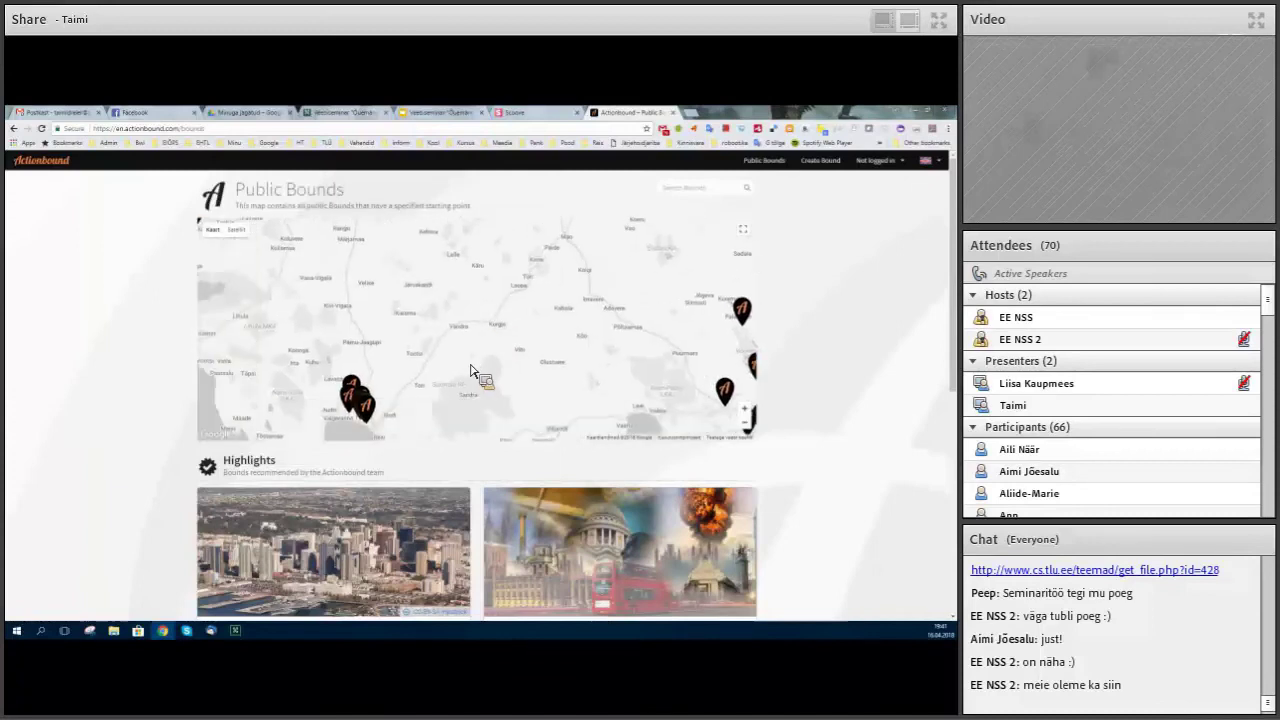
scroll(500, 365, up, 2)
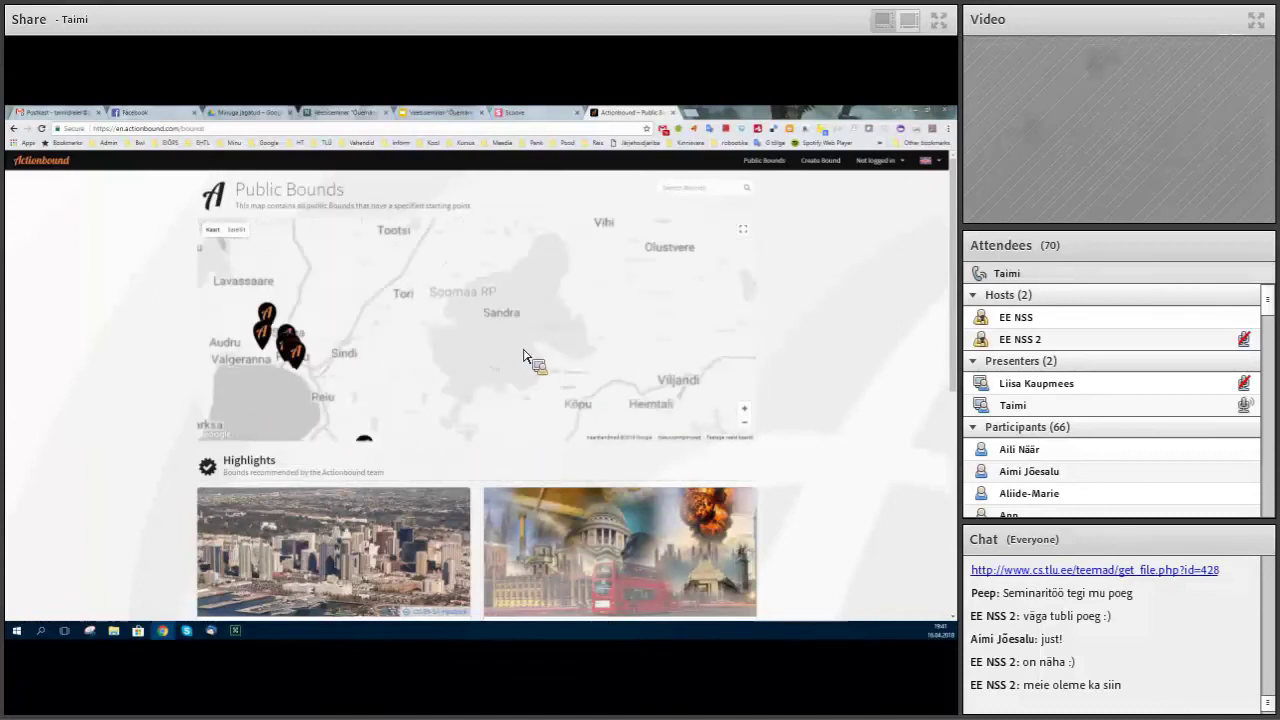
scroll(429, 357, up, 2)
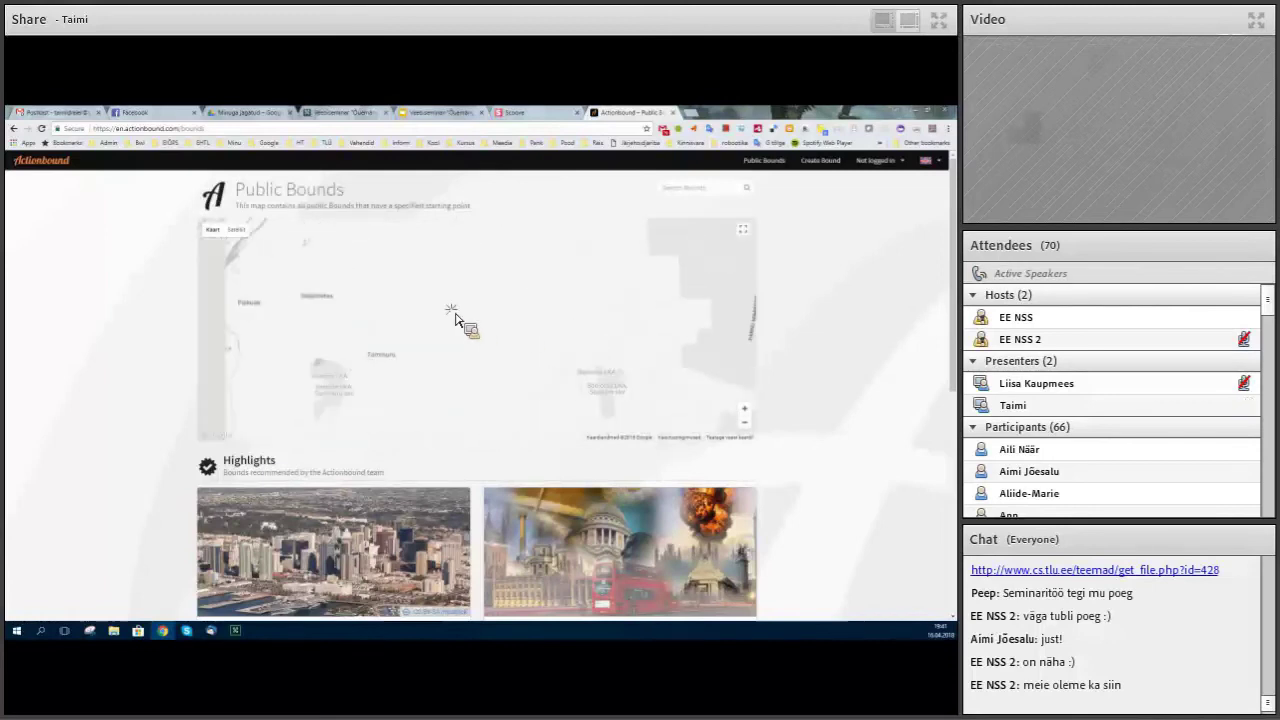
scroll(480, 316, down, 2)
scroll(549, 343, up, 1)
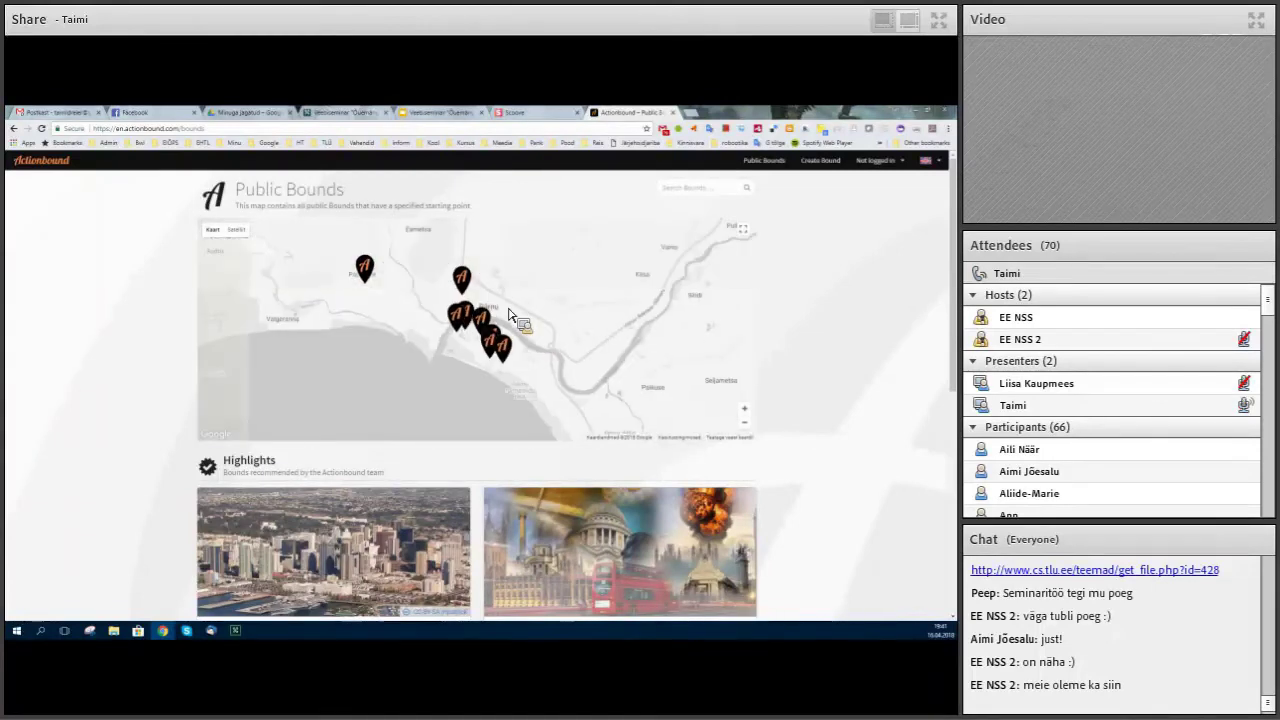
scroll(578, 350, up, 1)
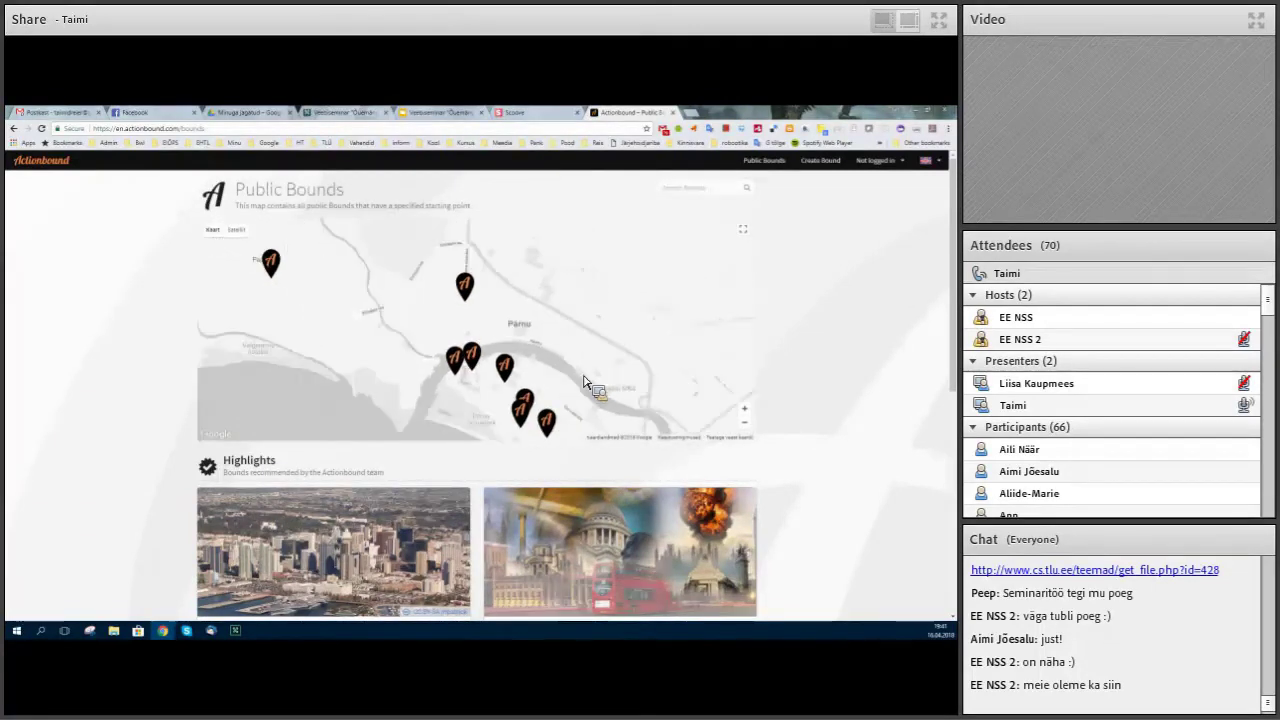
drag(583, 357, 584, 362)
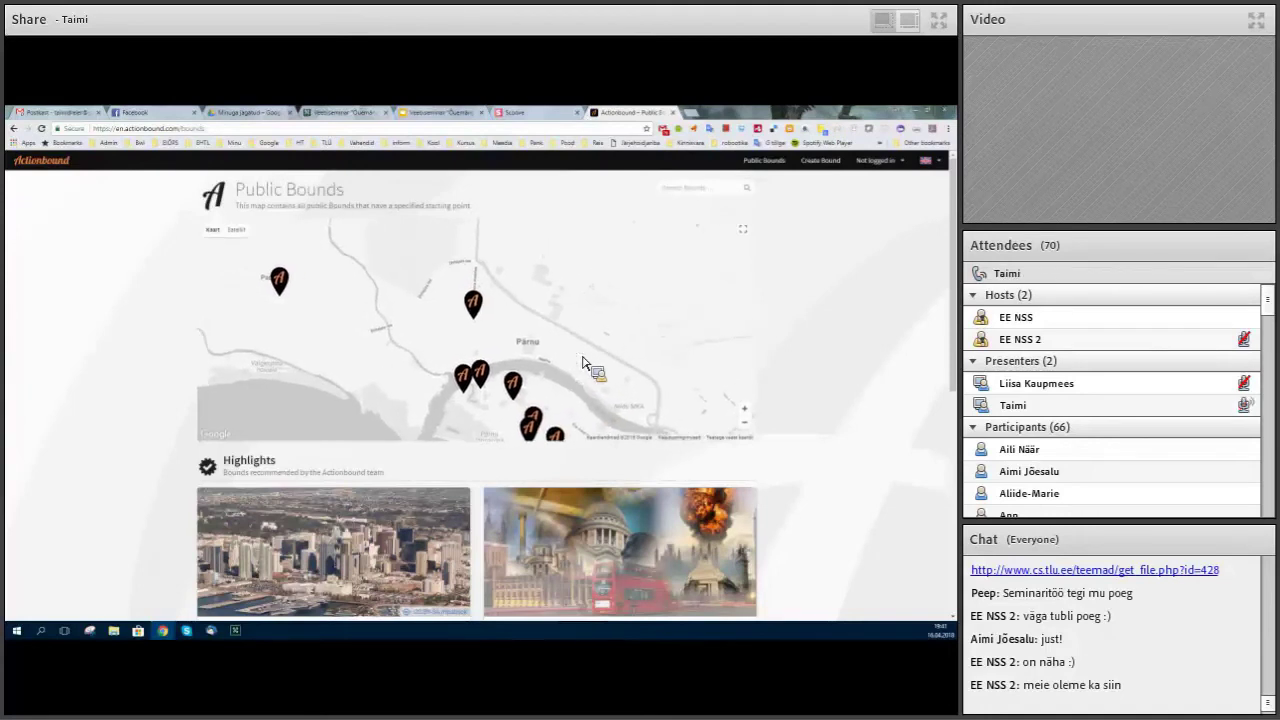
scroll(586, 357, up, 1)
scroll(435, 310, up, 1)
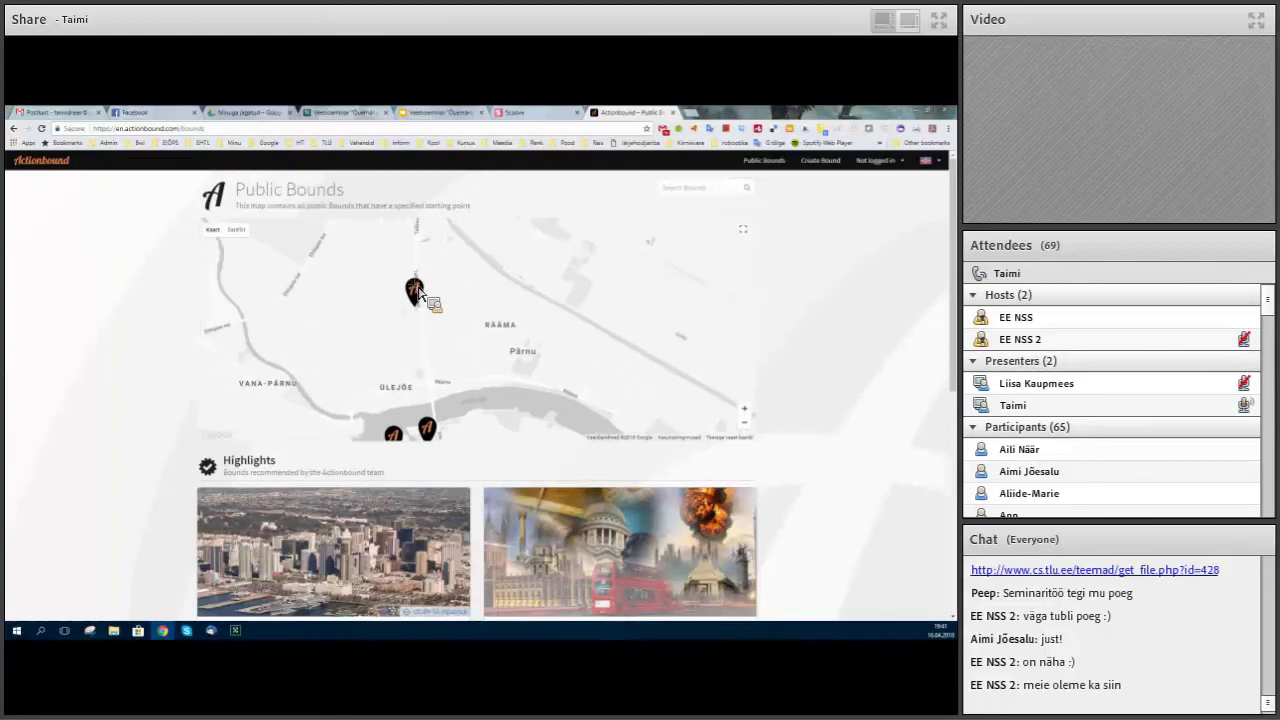
- Preview the map entries for "Ülejõe kooli ümbruses" and "Infootsimise võistlus gümnaasiumile, Pärnu 2017", closing each one
click(416, 290)
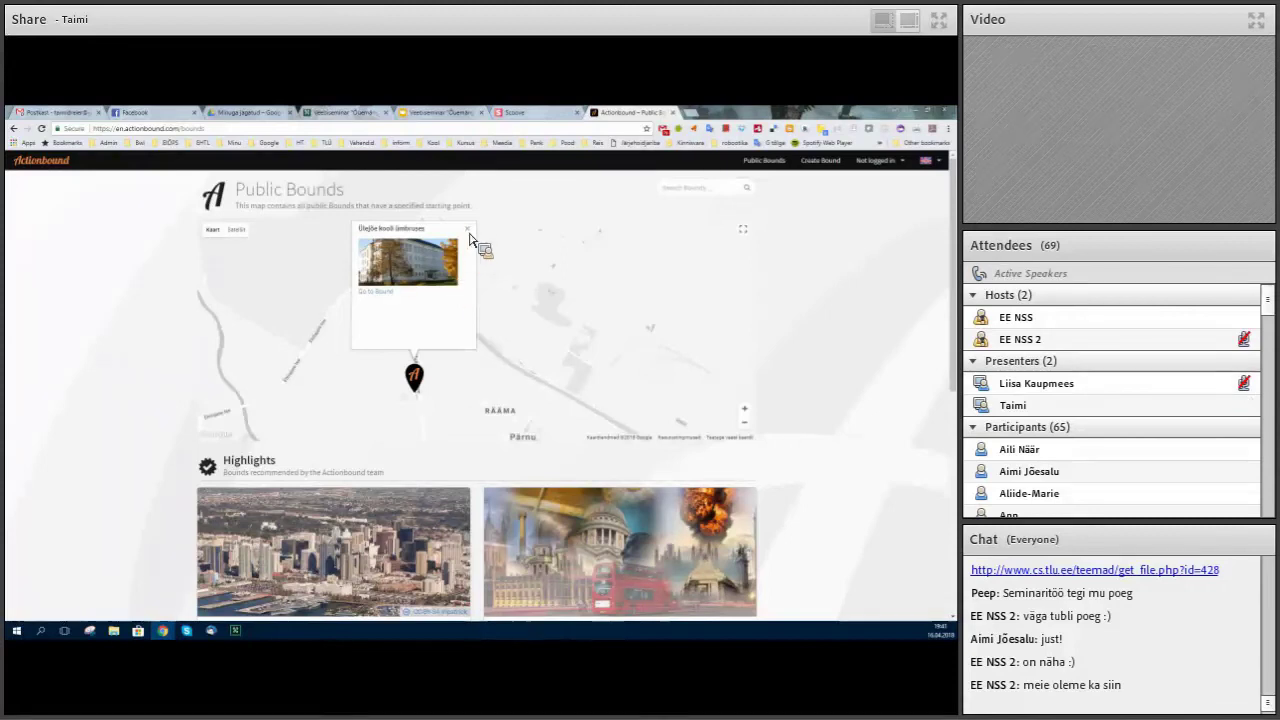
click(512, 288)
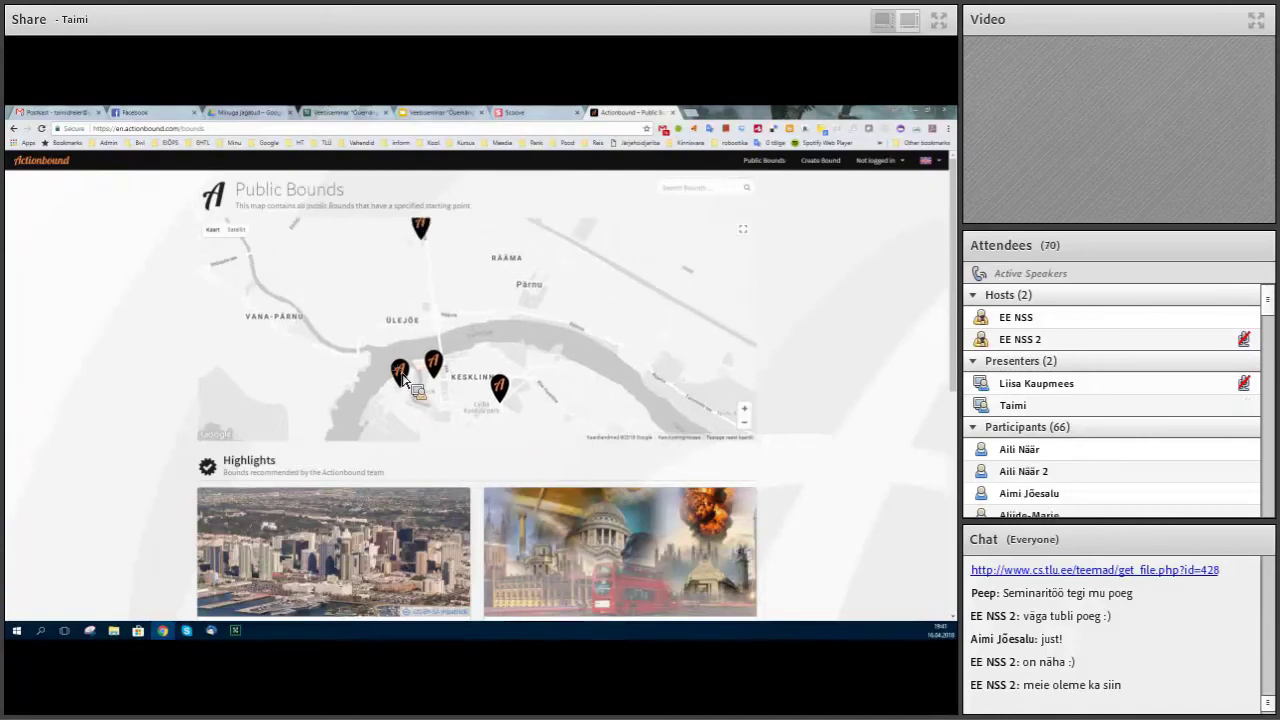
click(400, 374)
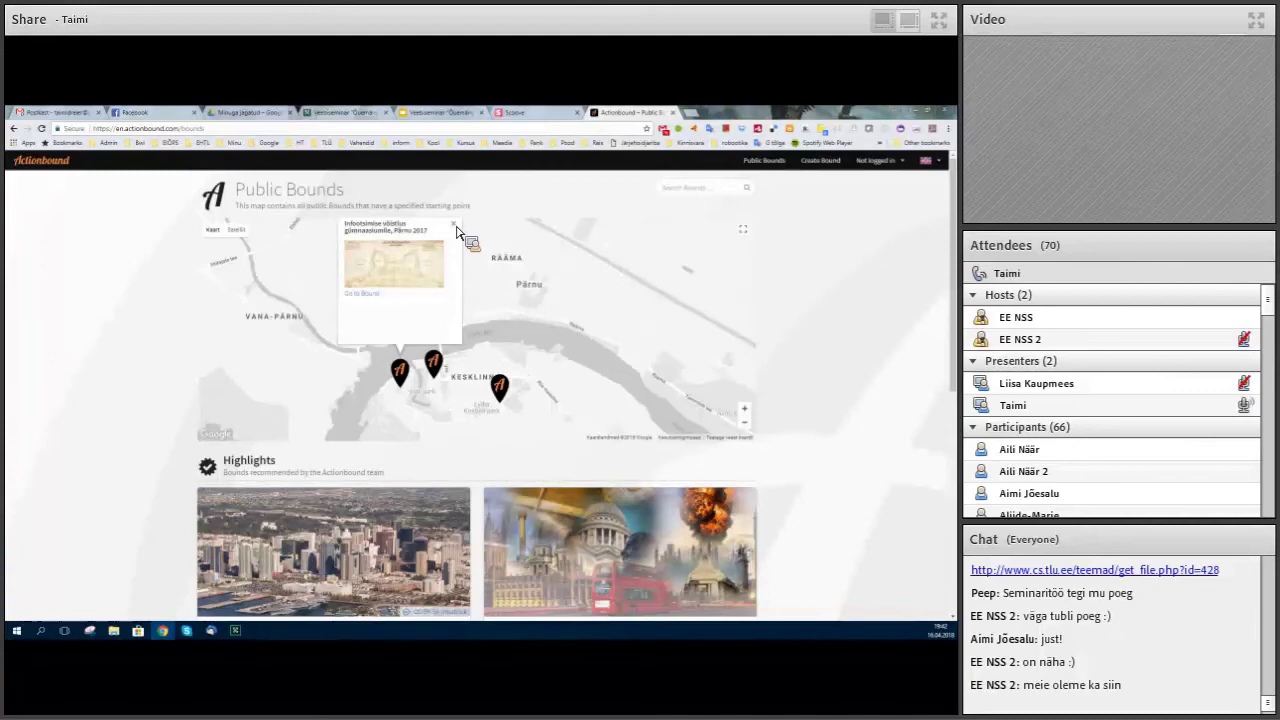
click(636, 290)
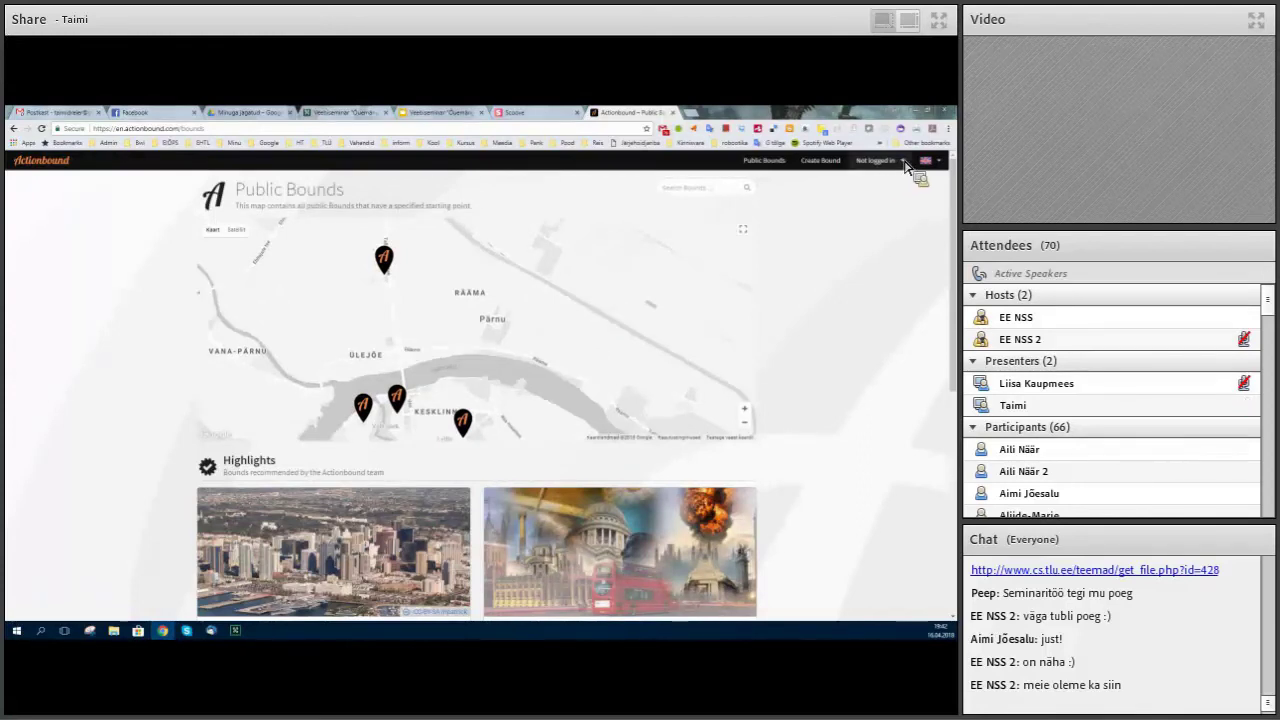
- Log in to Actionbound with the saved account credentials
click(893, 163)
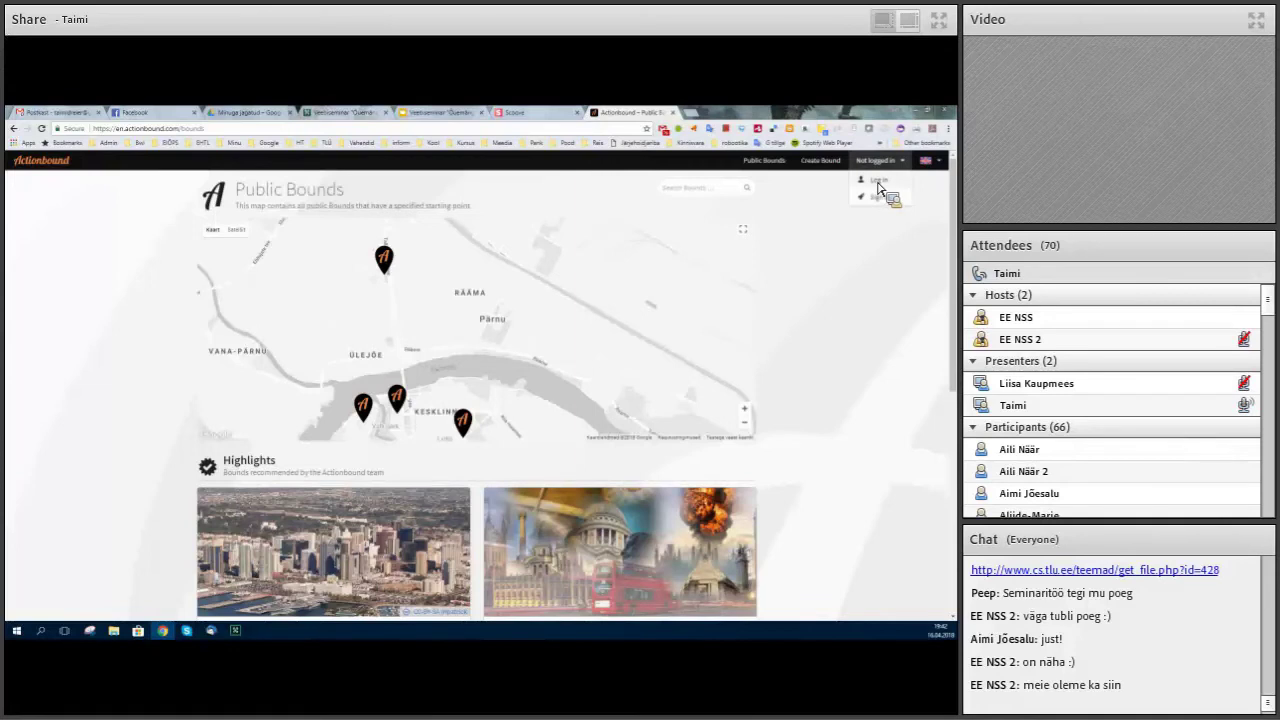
click(877, 182)
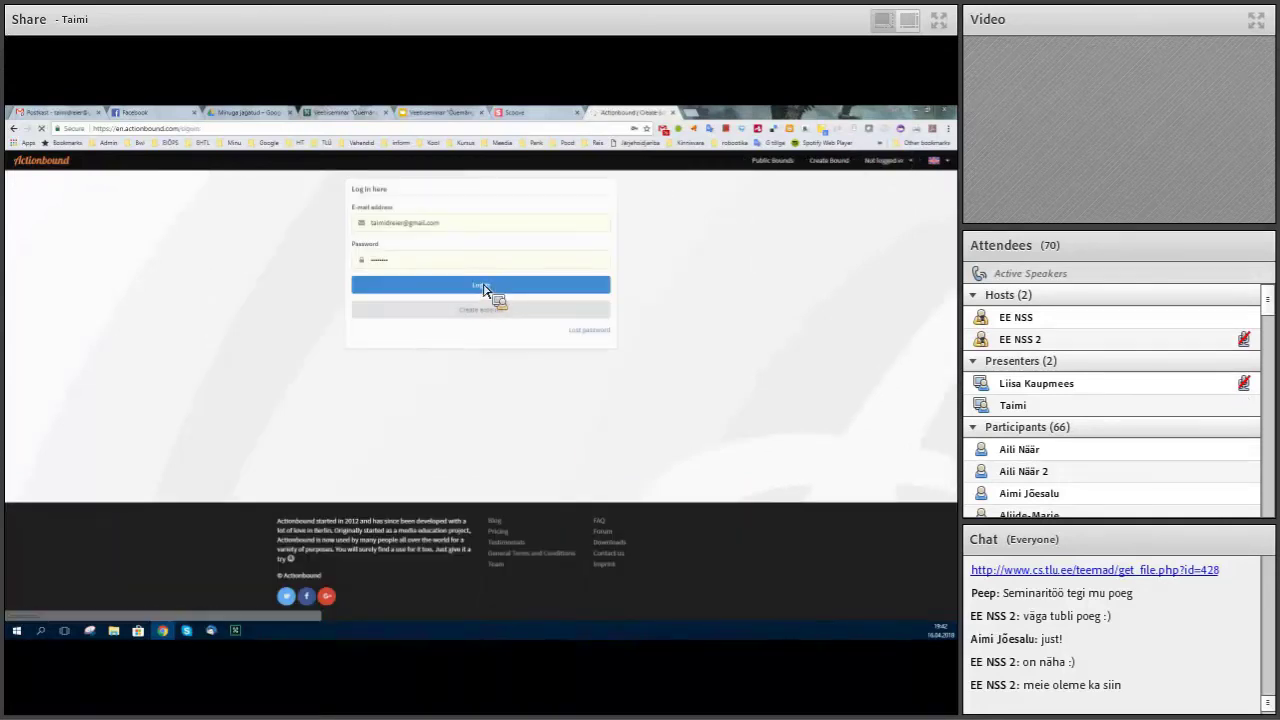
click(482, 287)
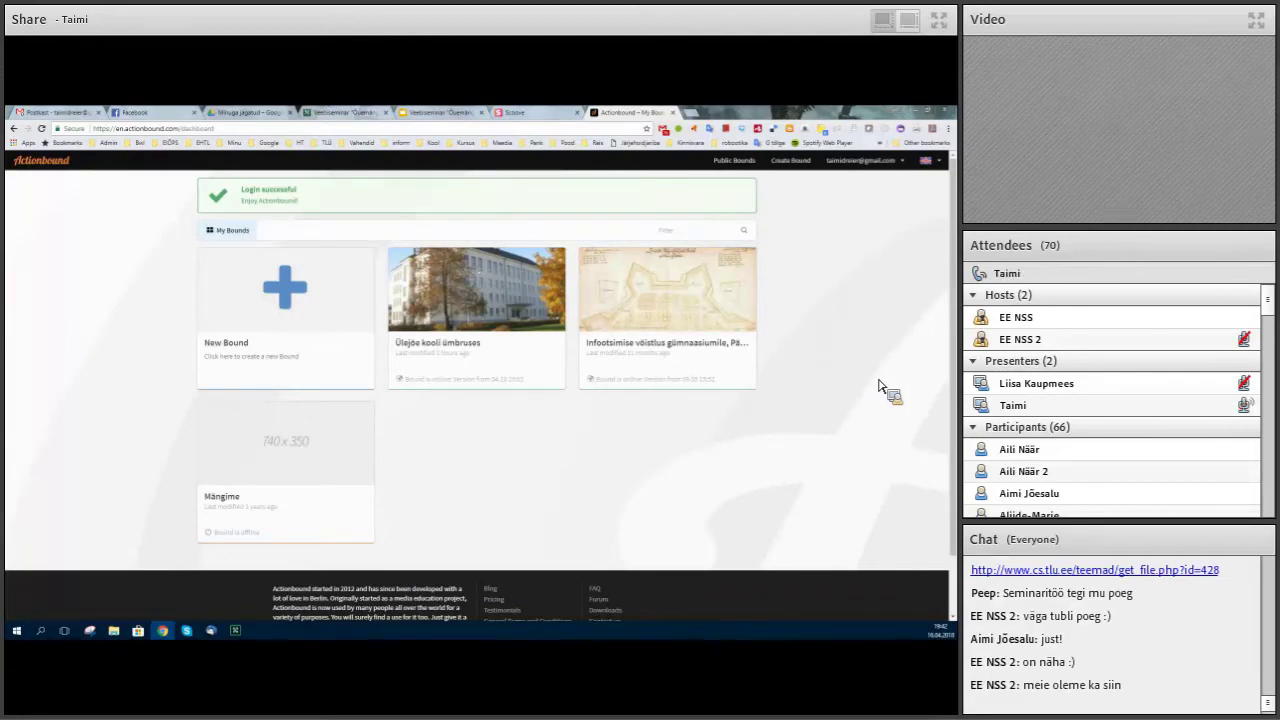
- Open the content of the "Ülejõe kooli ümbruses" Bound, review its Information element's text and save that element
click(497, 302)
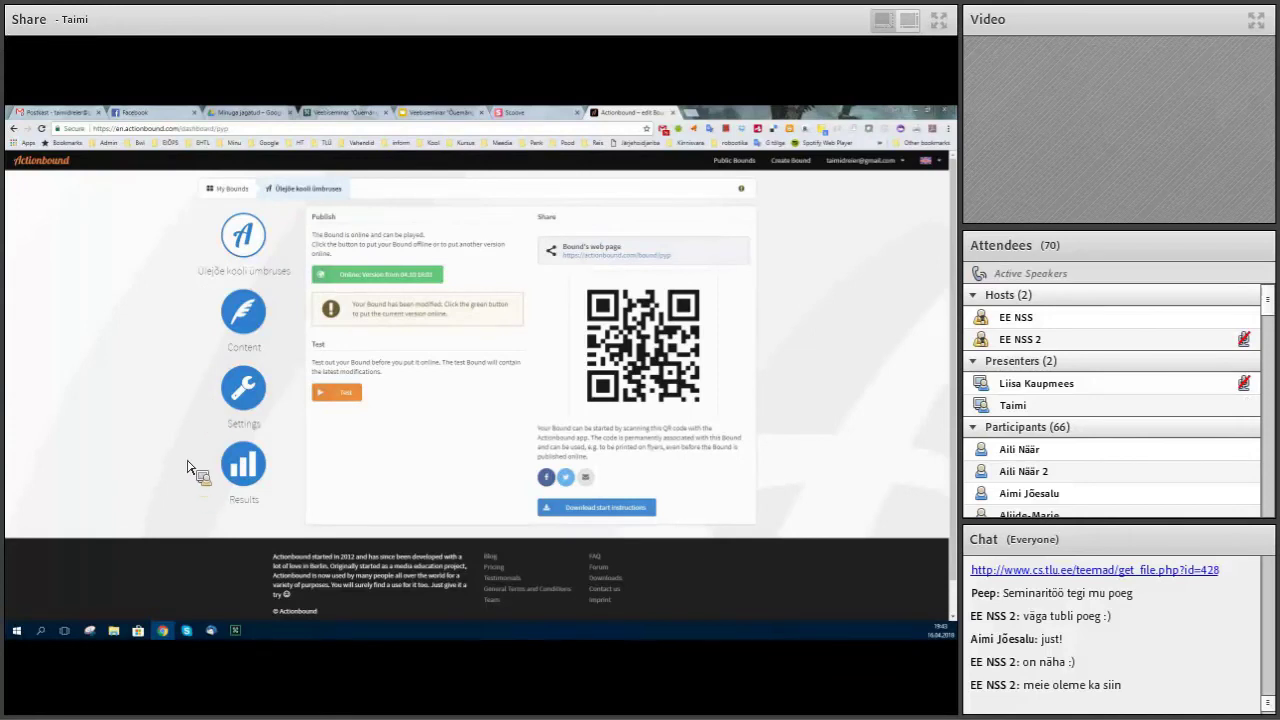
click(247, 319)
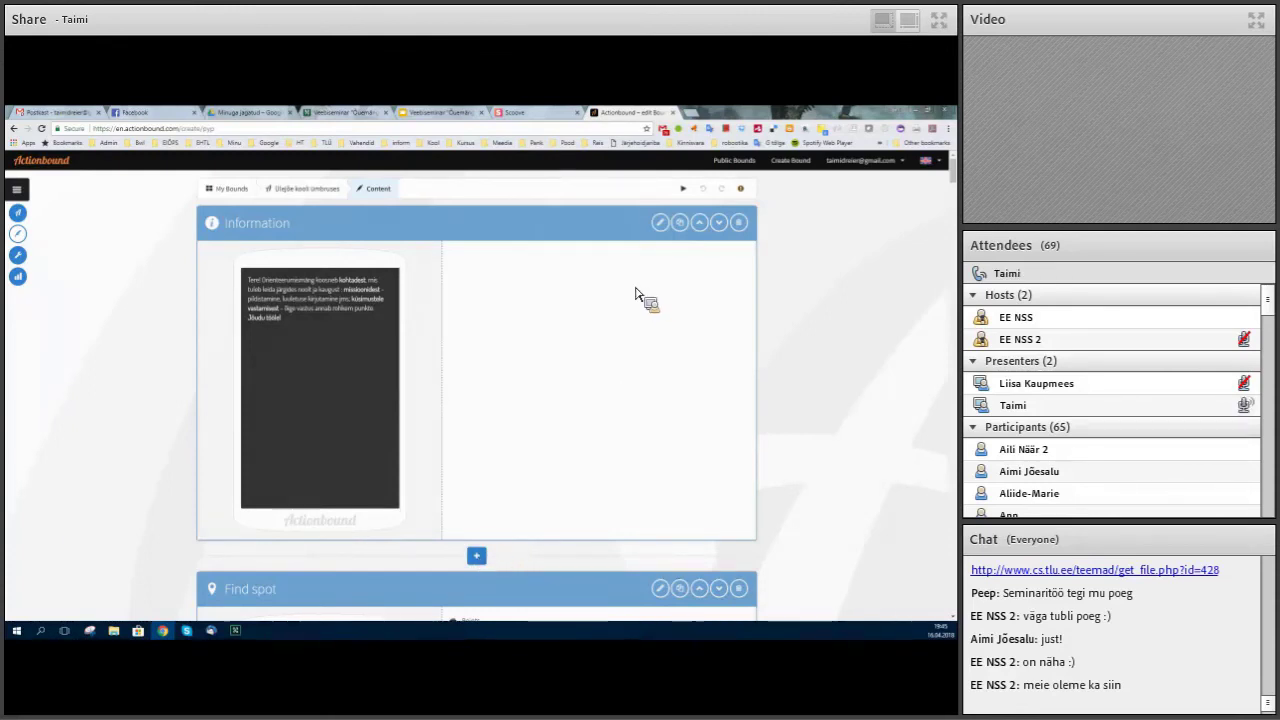
click(661, 223)
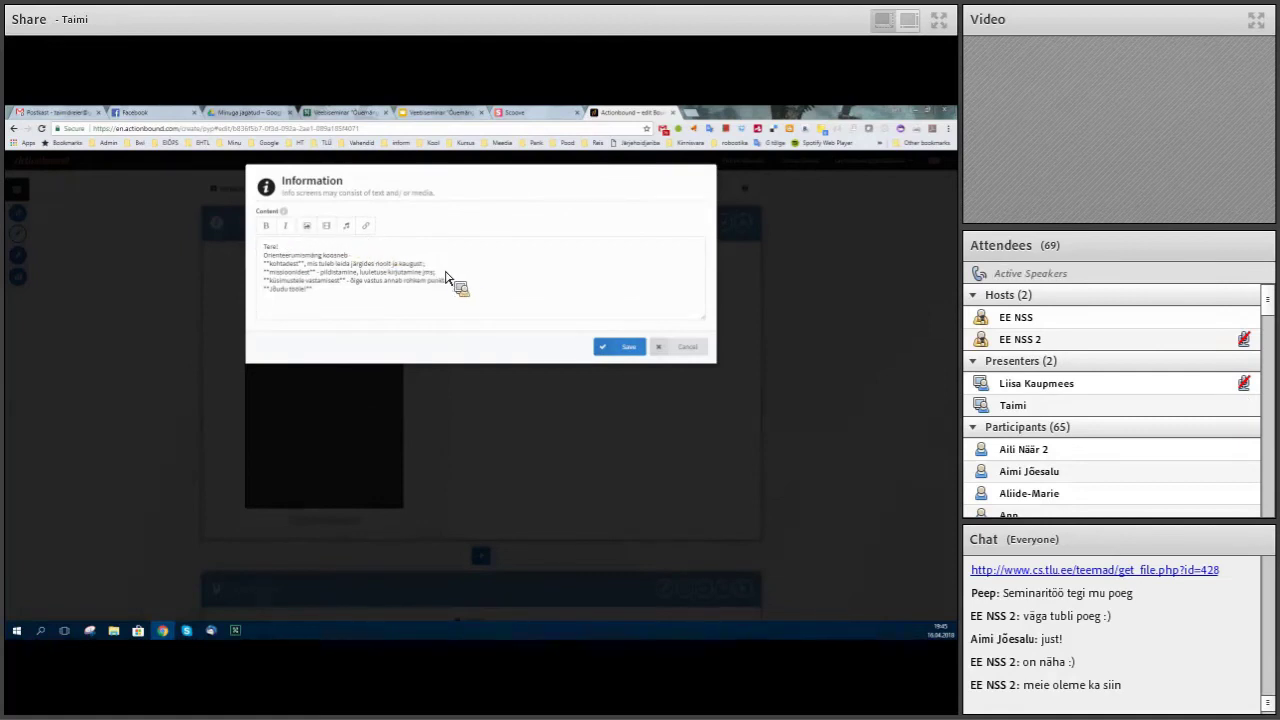
click(627, 347)
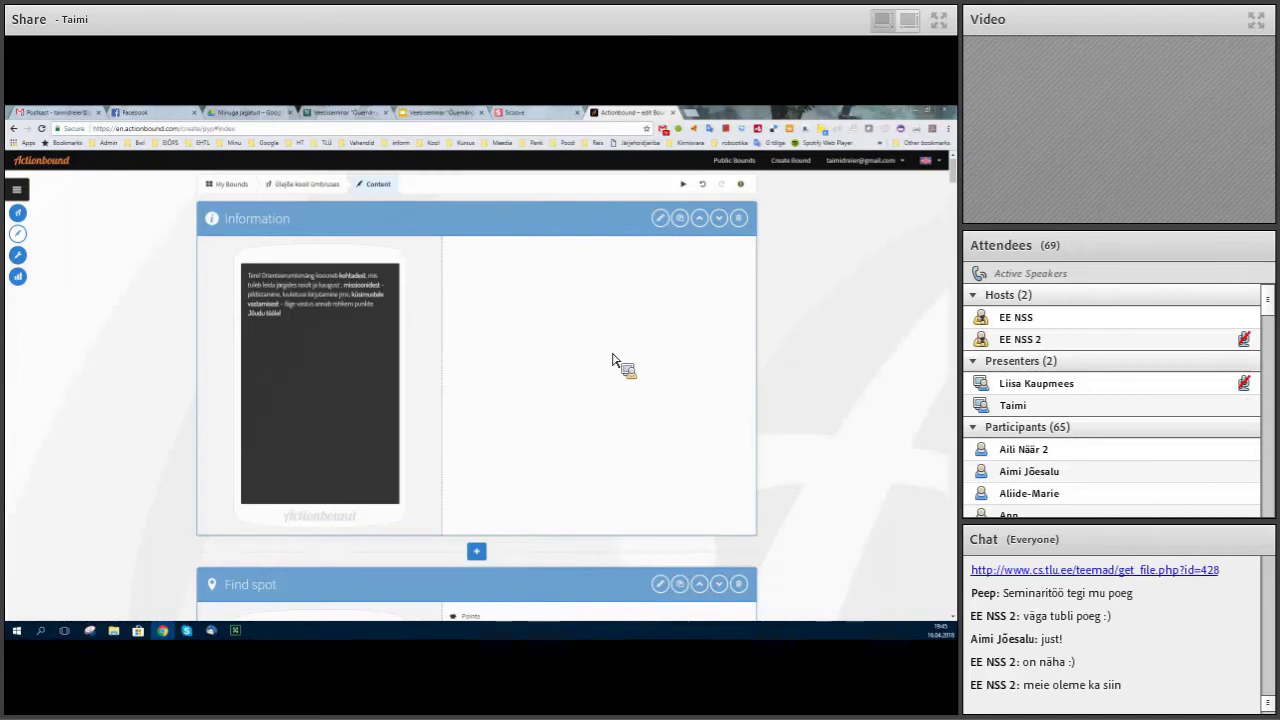
- Open the first Find spot element for editing and view its mission briefing, points and coordinate
scroll(810, 337, down, 3)
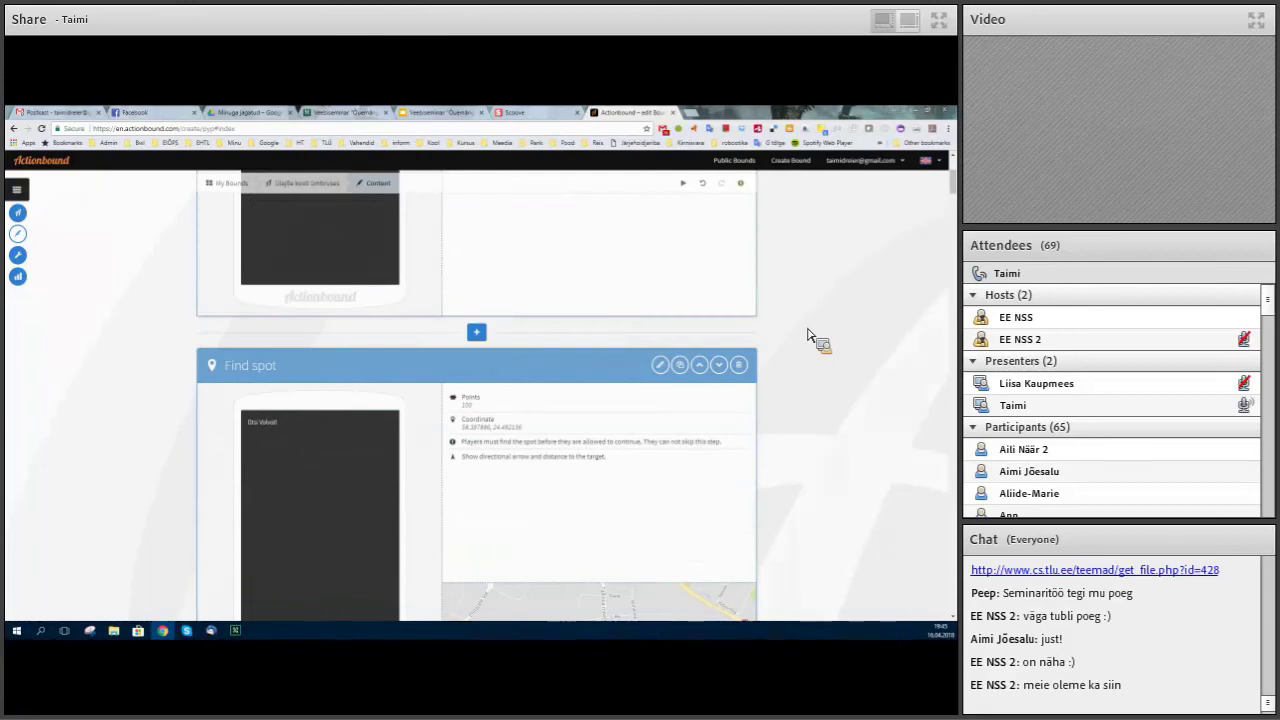
scroll(808, 335, down, 1)
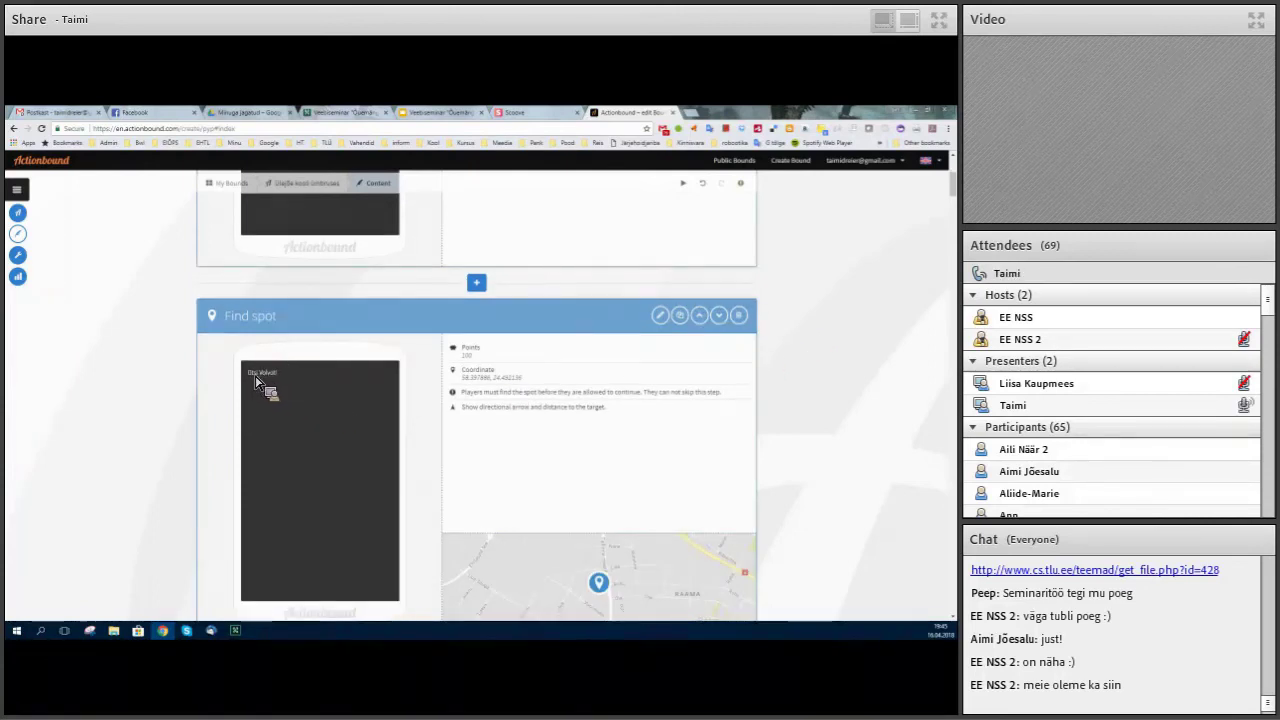
click(661, 316)
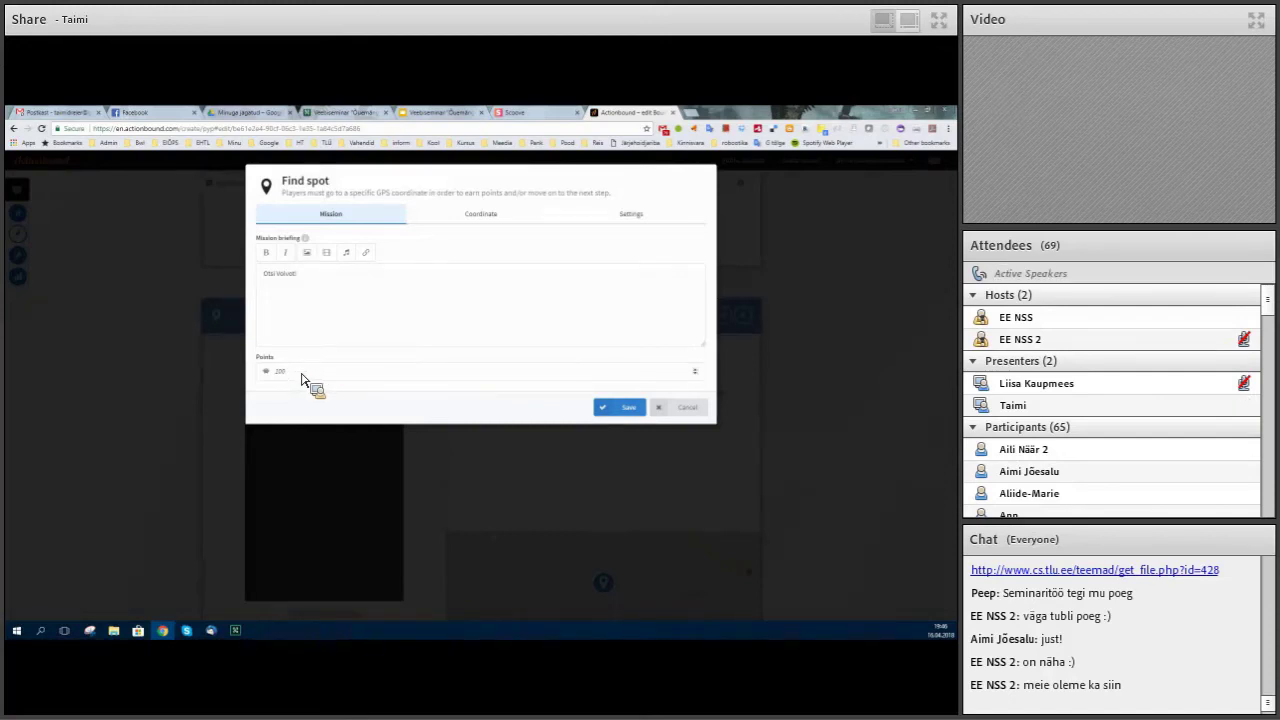
click(473, 220)
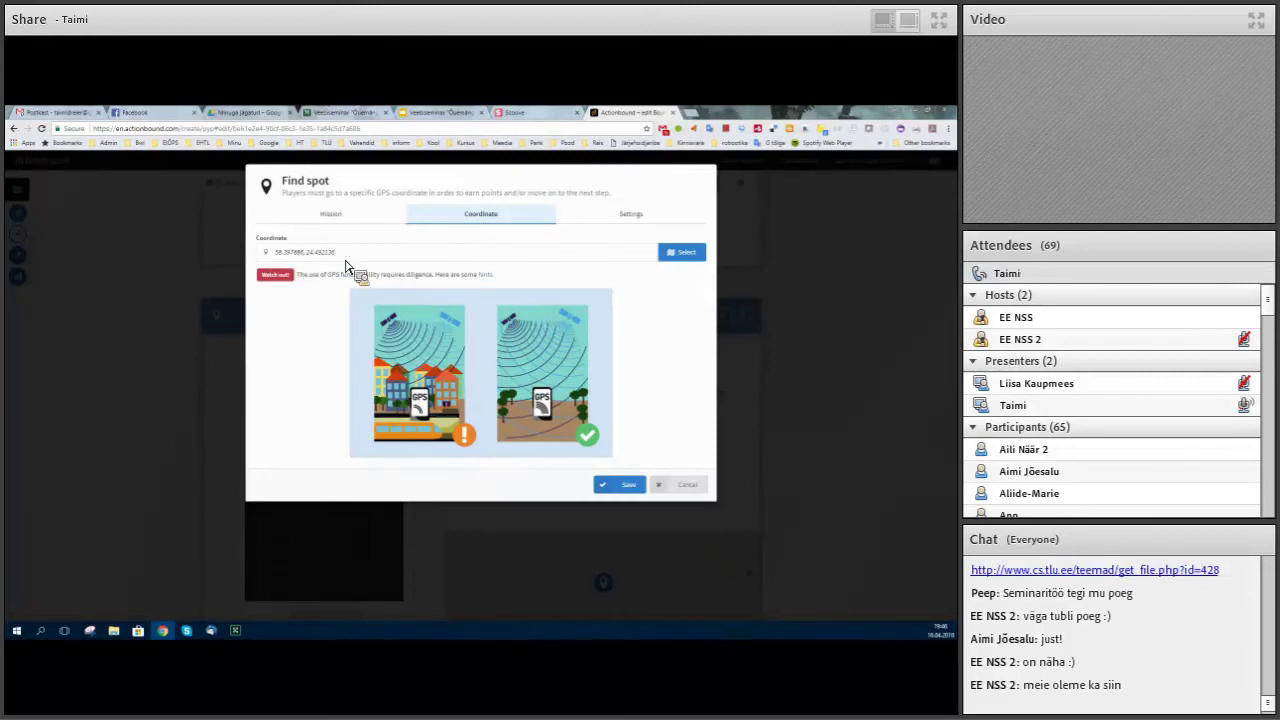
- Examine the Find spot's location and surrounding radius on the coordinate map, and leave the map without applying changes
click(686, 255)
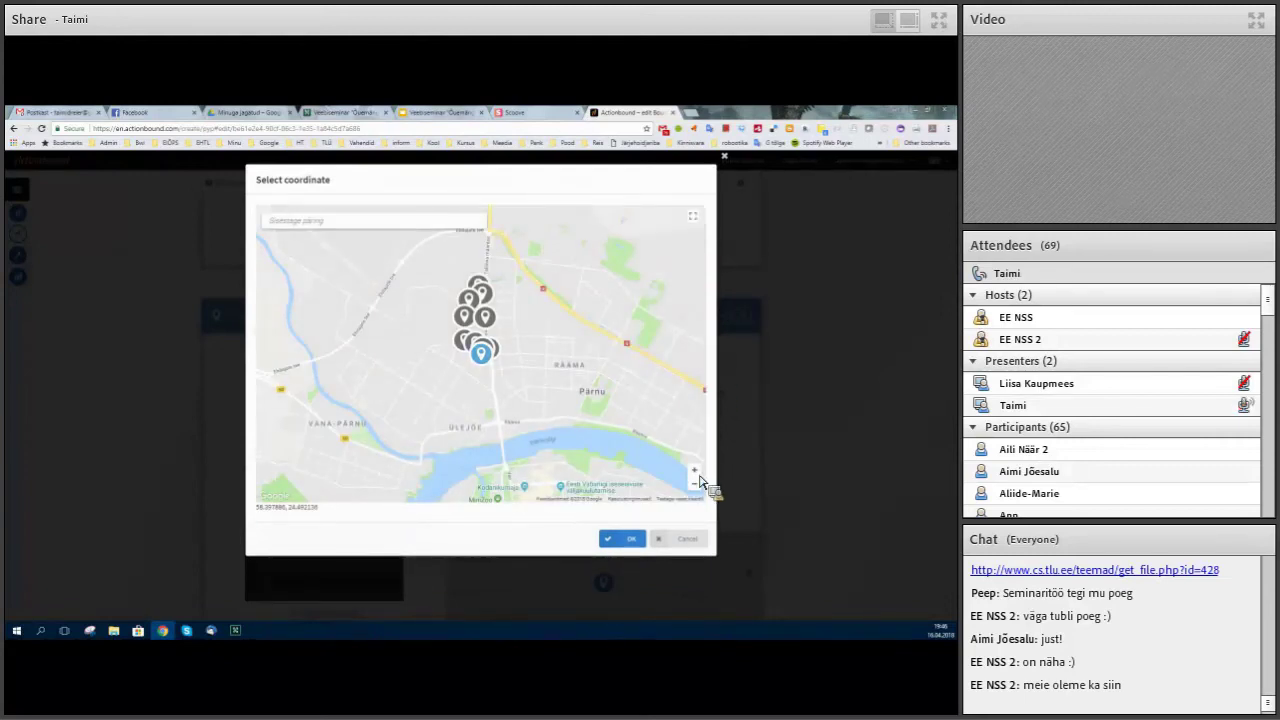
click(696, 472)
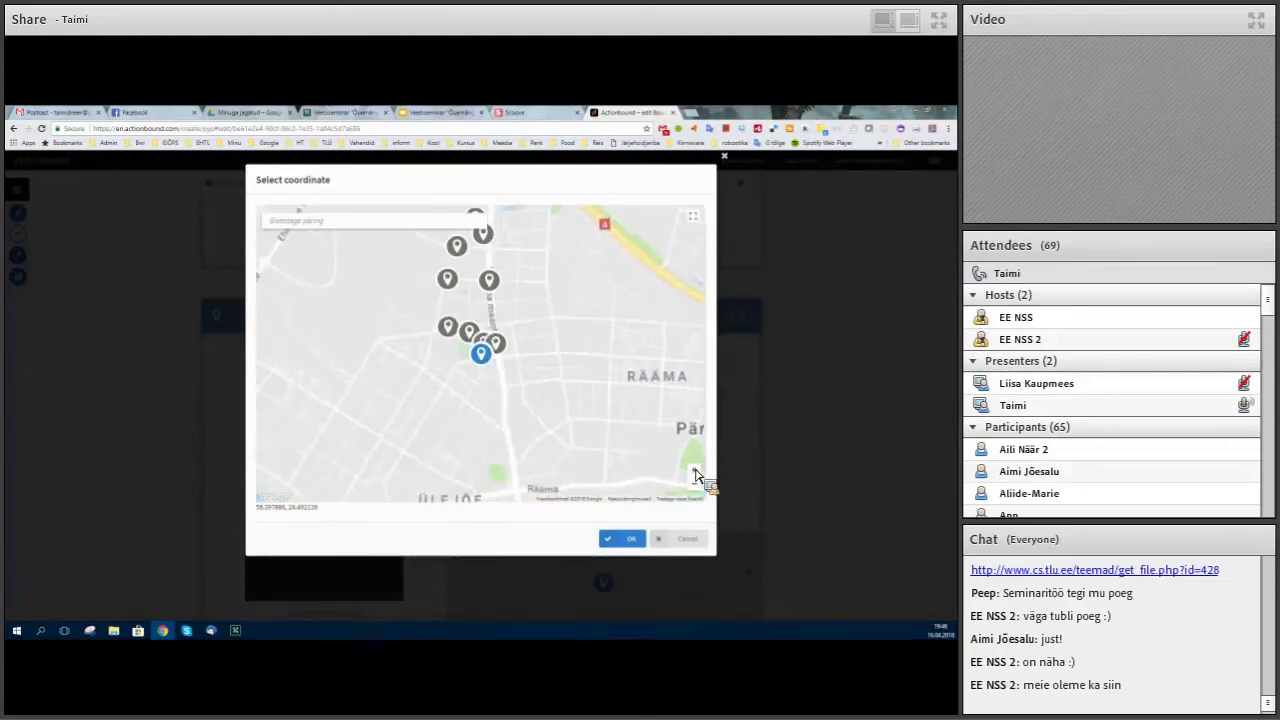
click(326, 224)
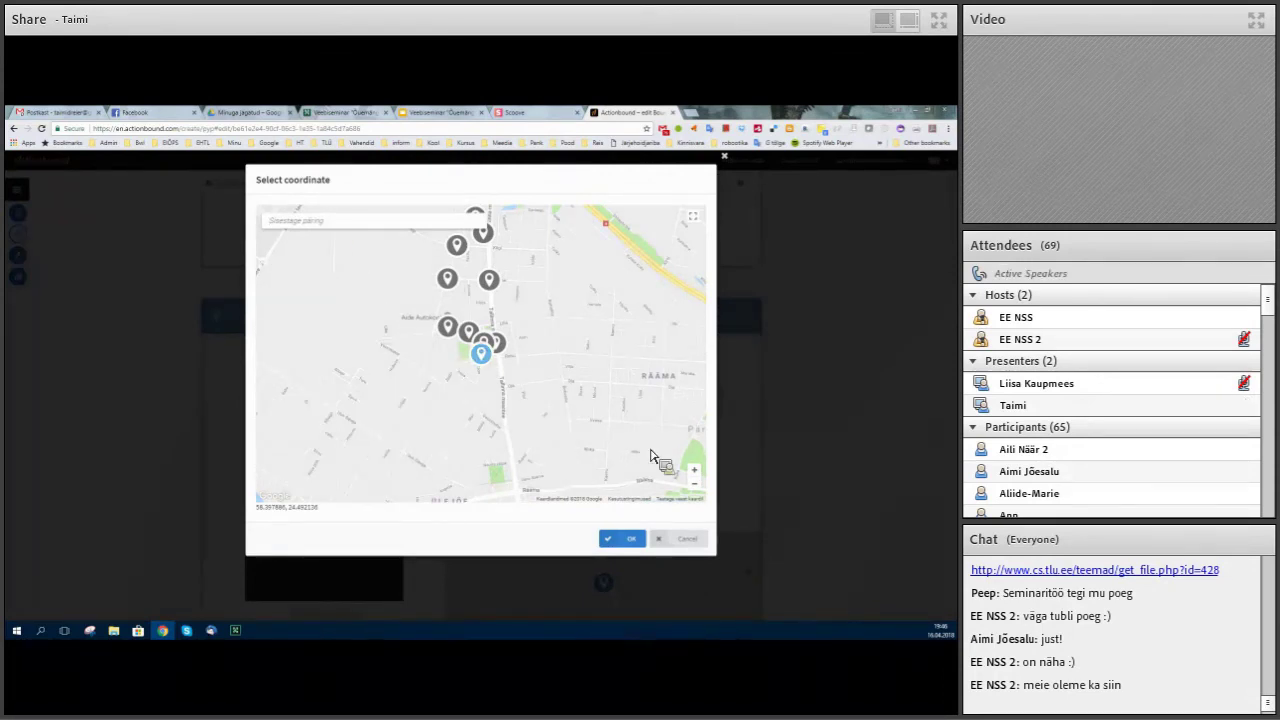
click(697, 473)
click(697, 473)
click(697, 473)
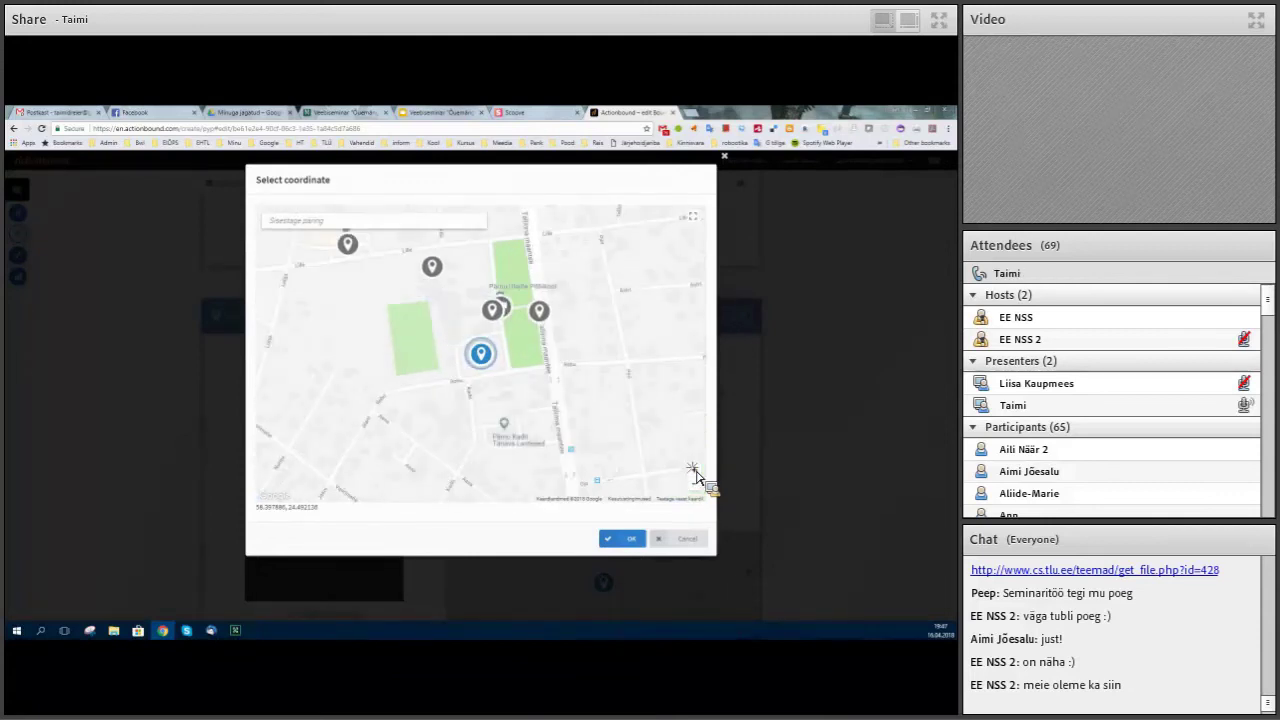
click(697, 473)
click(697, 473)
click(697, 473)
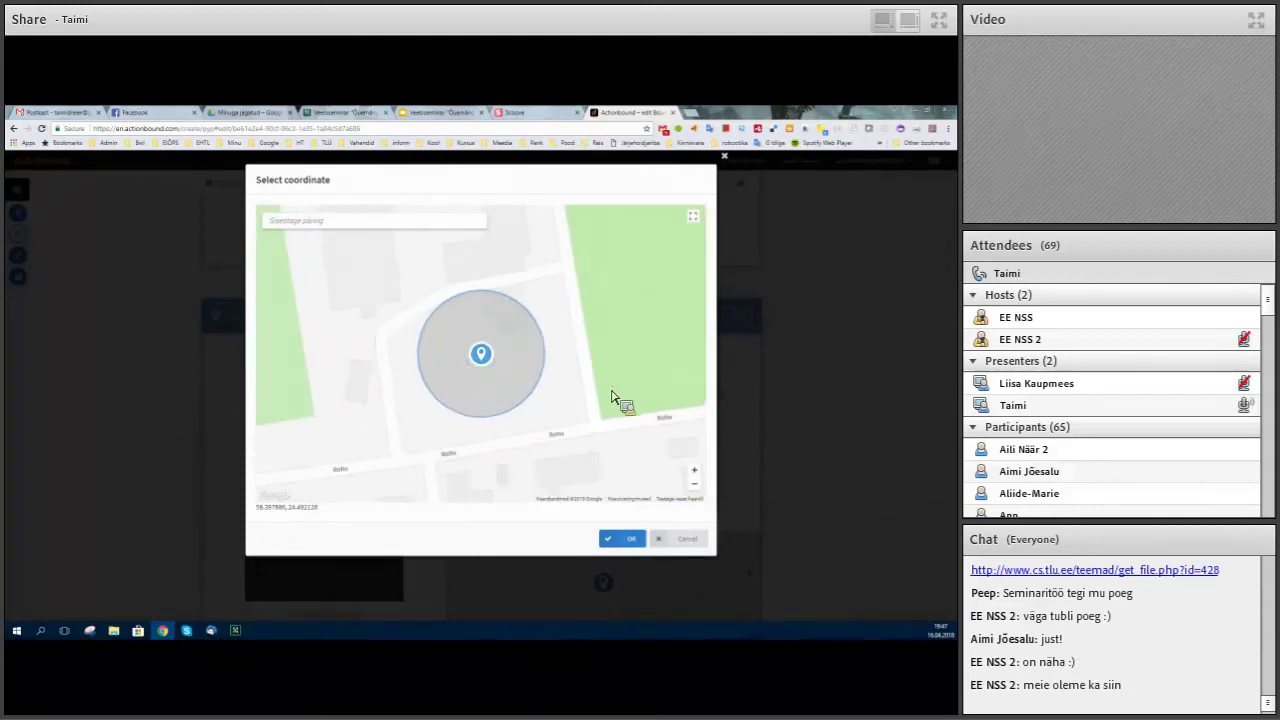
drag(617, 400, 646, 474)
click(695, 485)
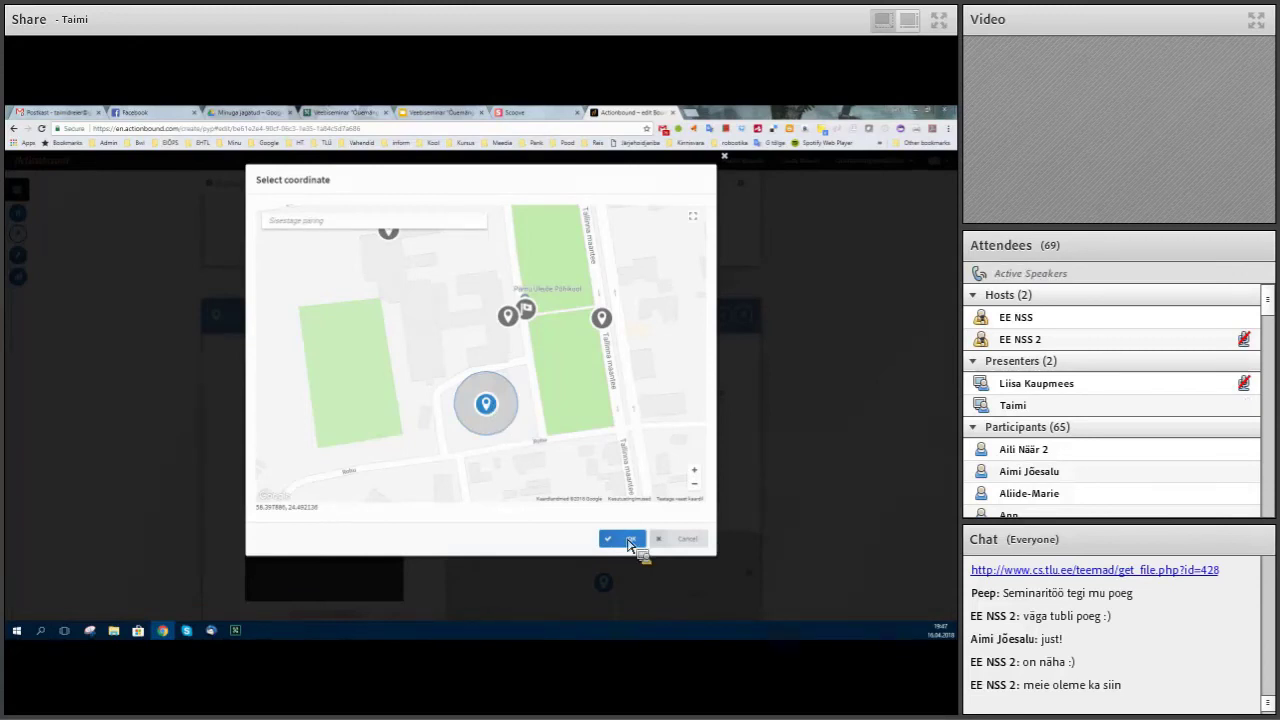
click(682, 538)
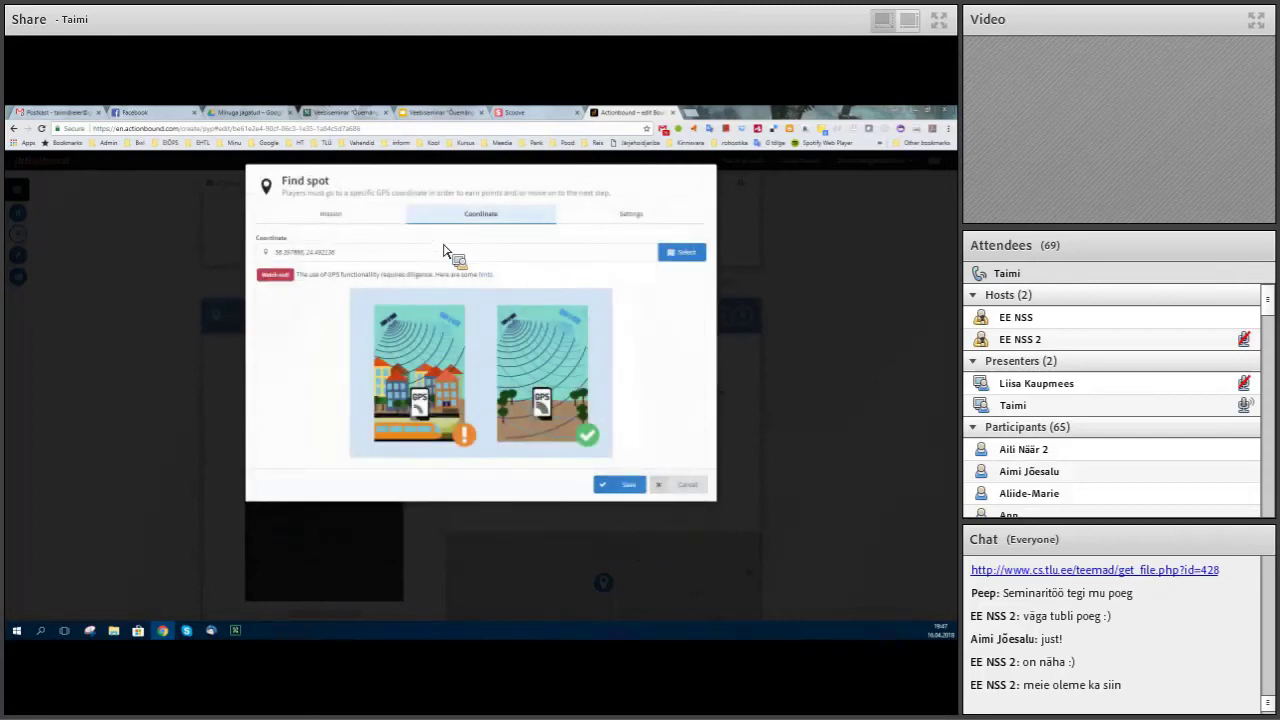
- Review the Find spot's mission, coordinate and settings, including its mode options and the must-find requirement, and leave without saving
click(336, 216)
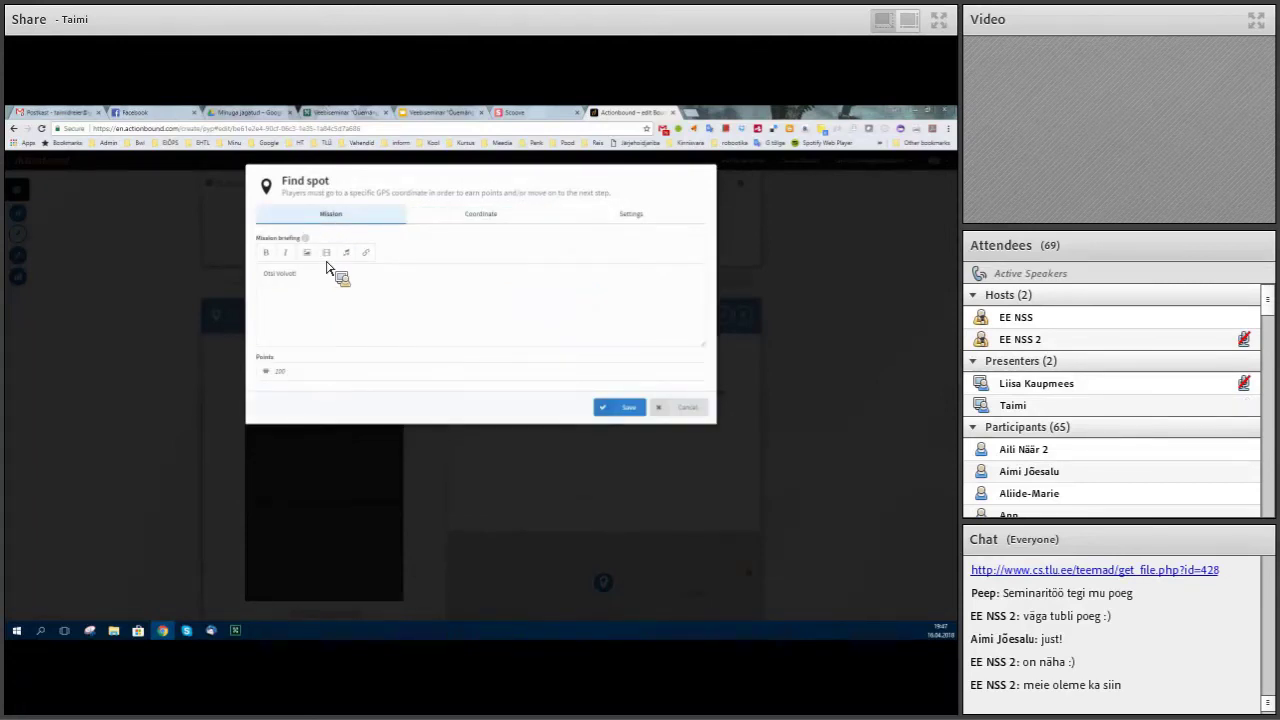
click(485, 218)
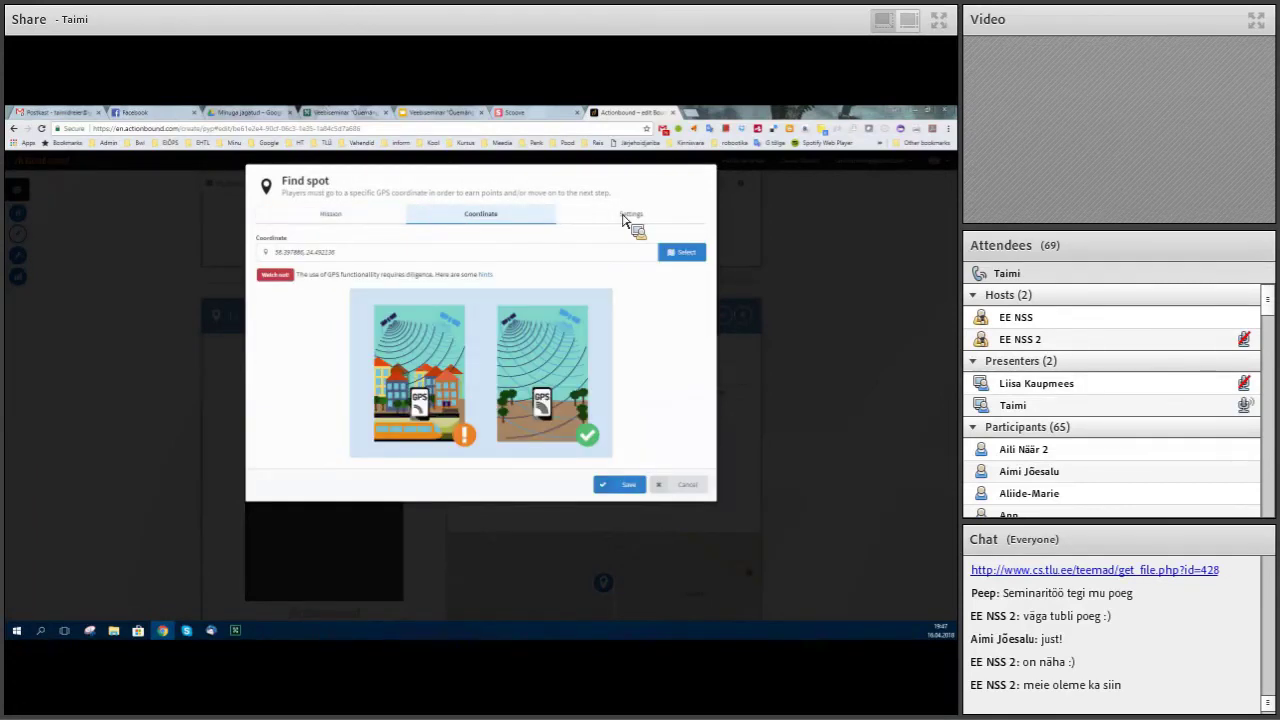
click(628, 217)
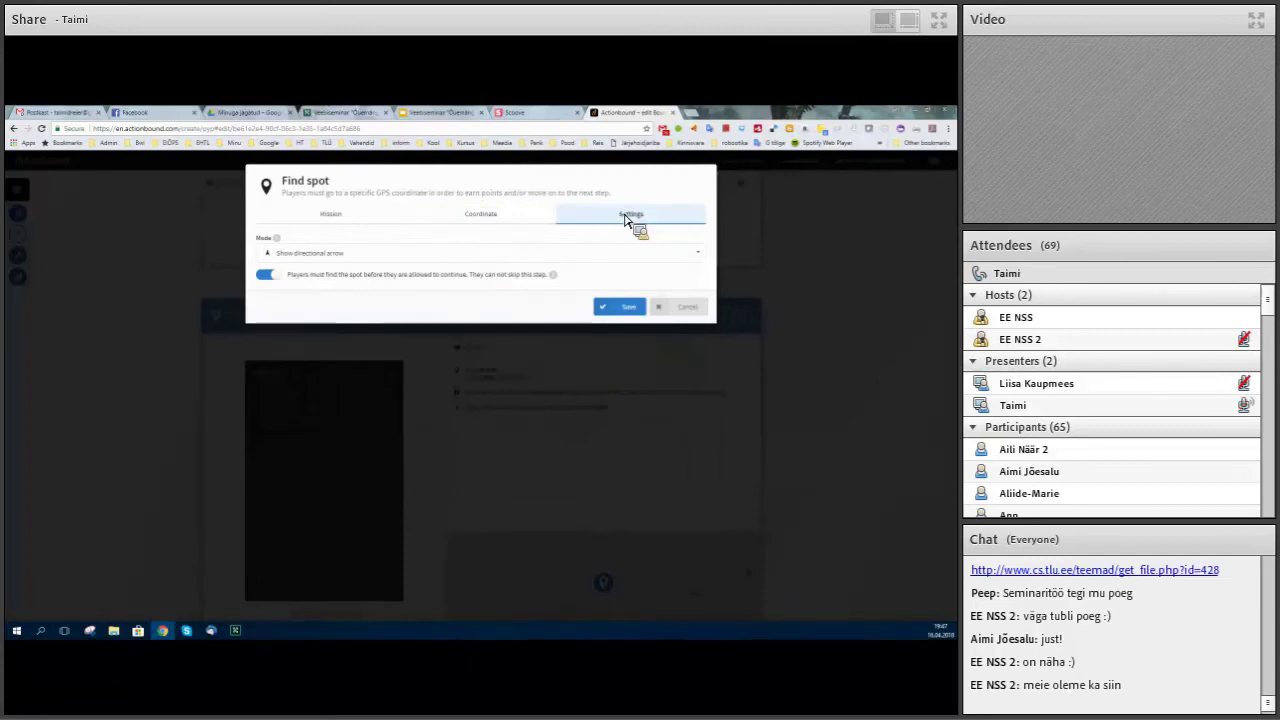
click(702, 257)
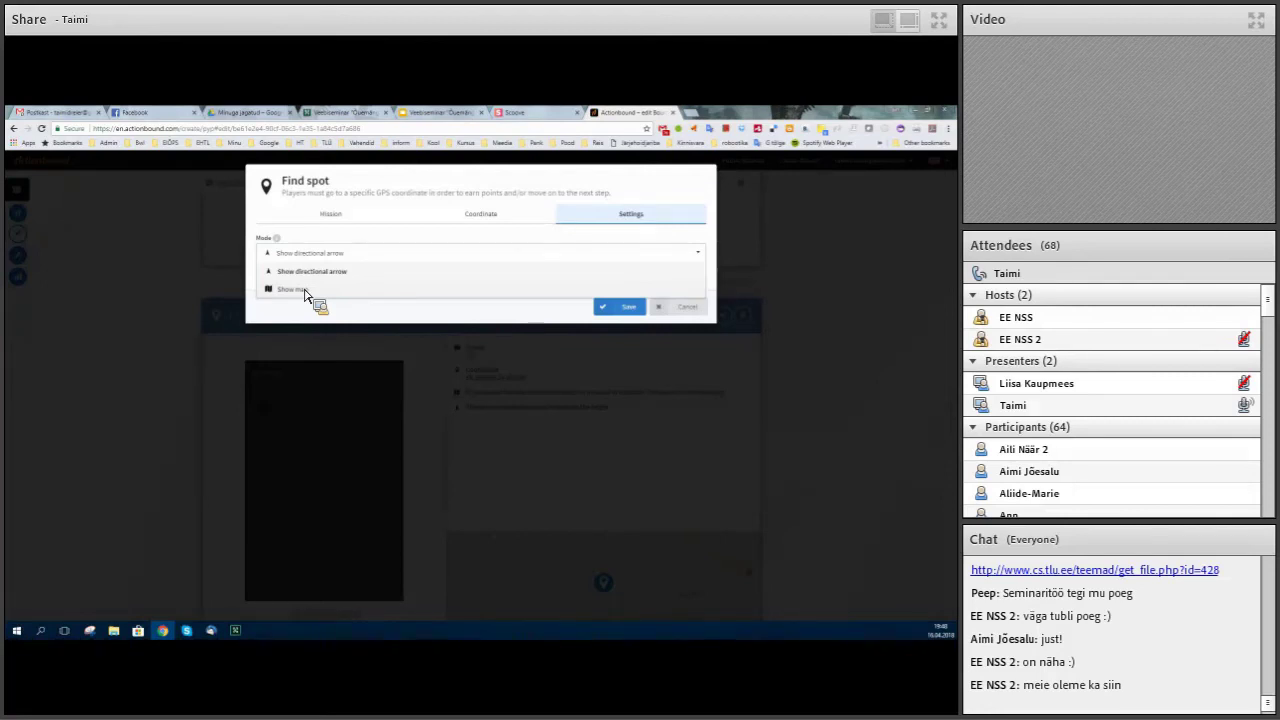
click(700, 258)
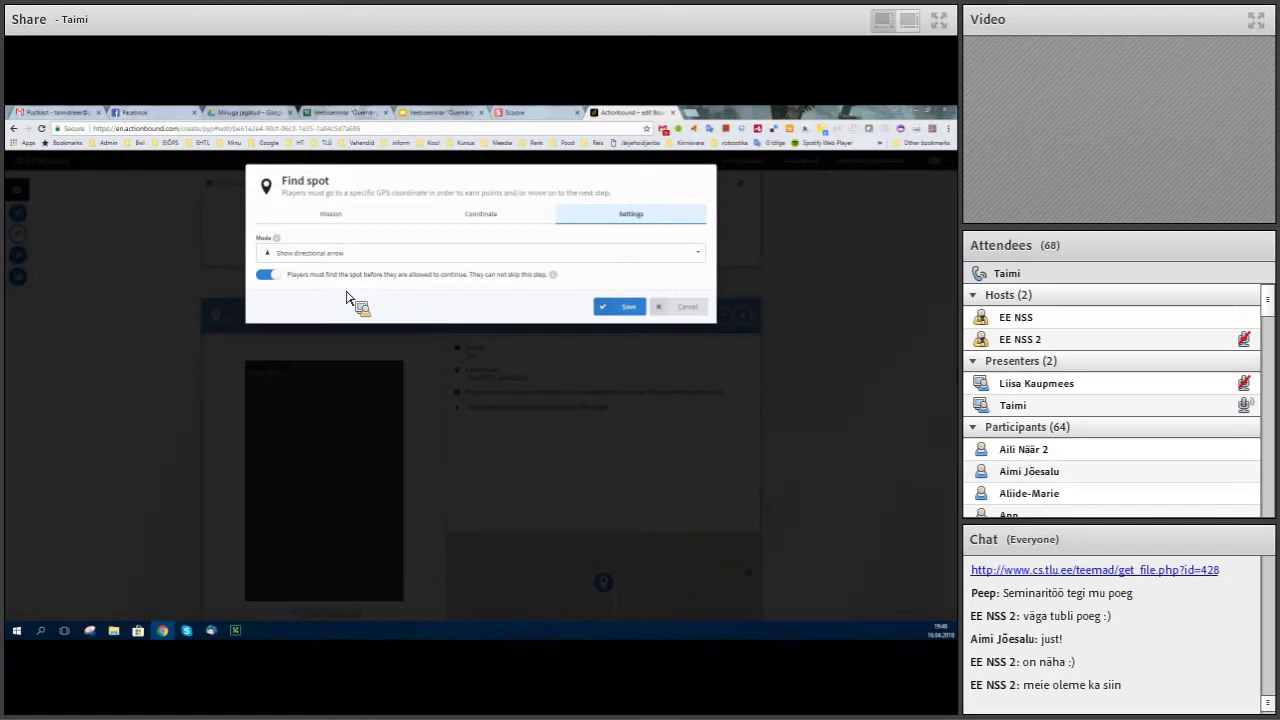
click(265, 276)
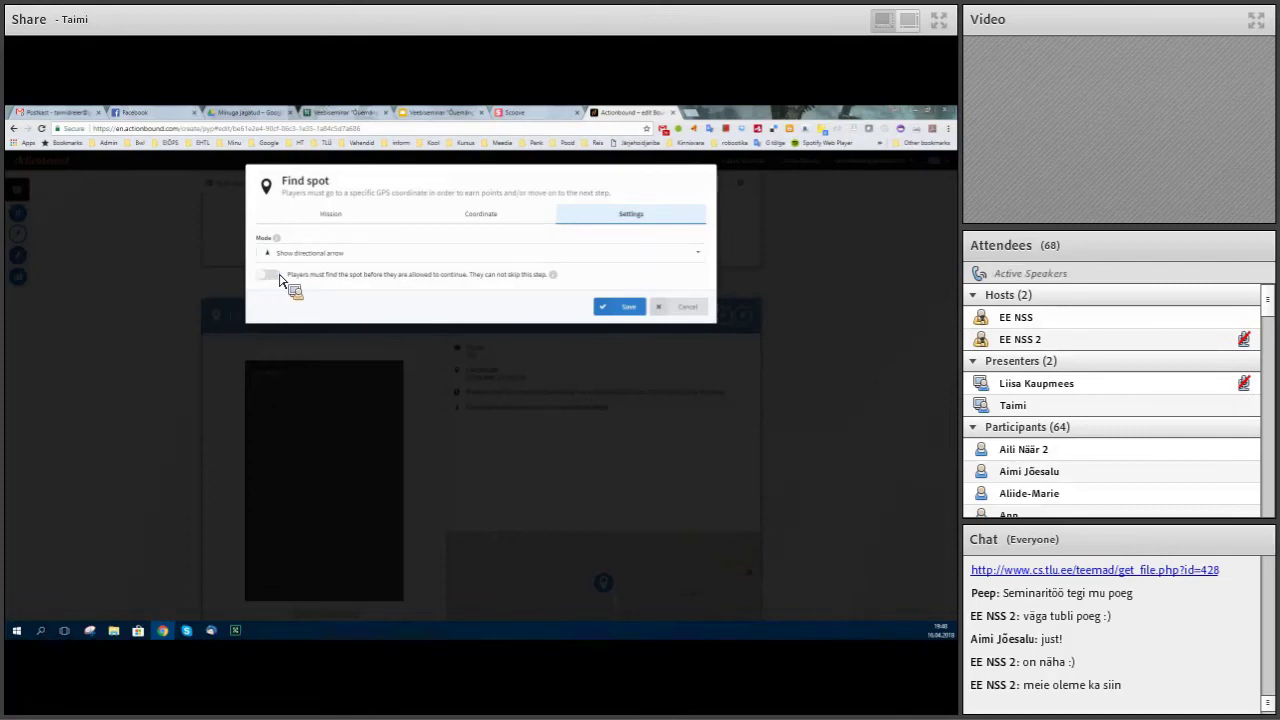
click(266, 276)
click(687, 307)
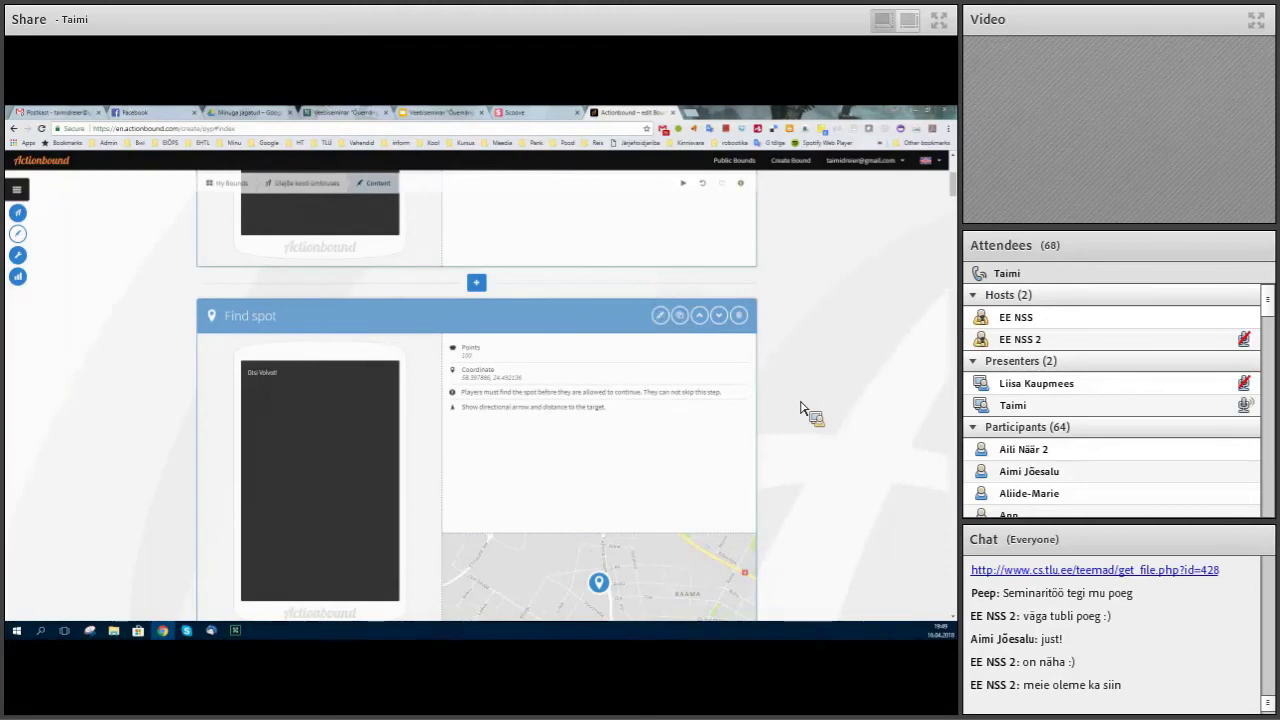
- Open the Quiz about sorting Volvo cars for editing, review its question and answer modes, and keep Sort list
scroll(802, 408, down, 3)
scroll(806, 407, down, 2)
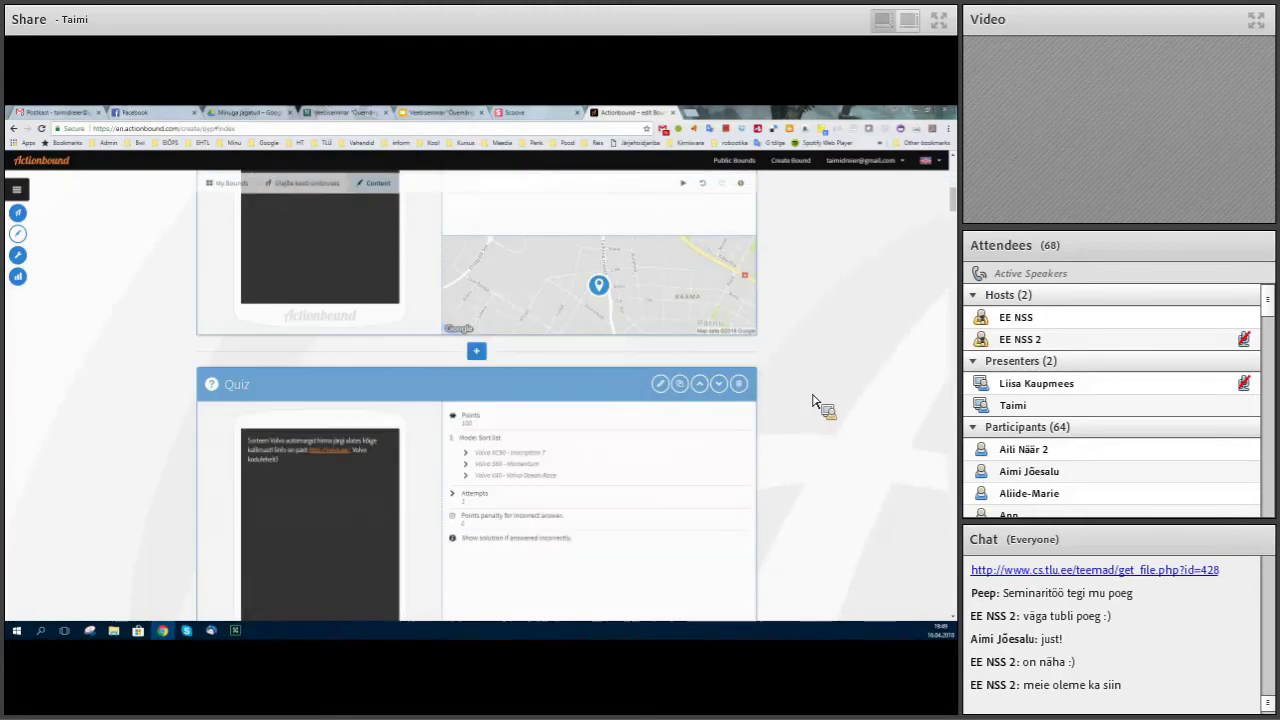
scroll(813, 404, down, 2)
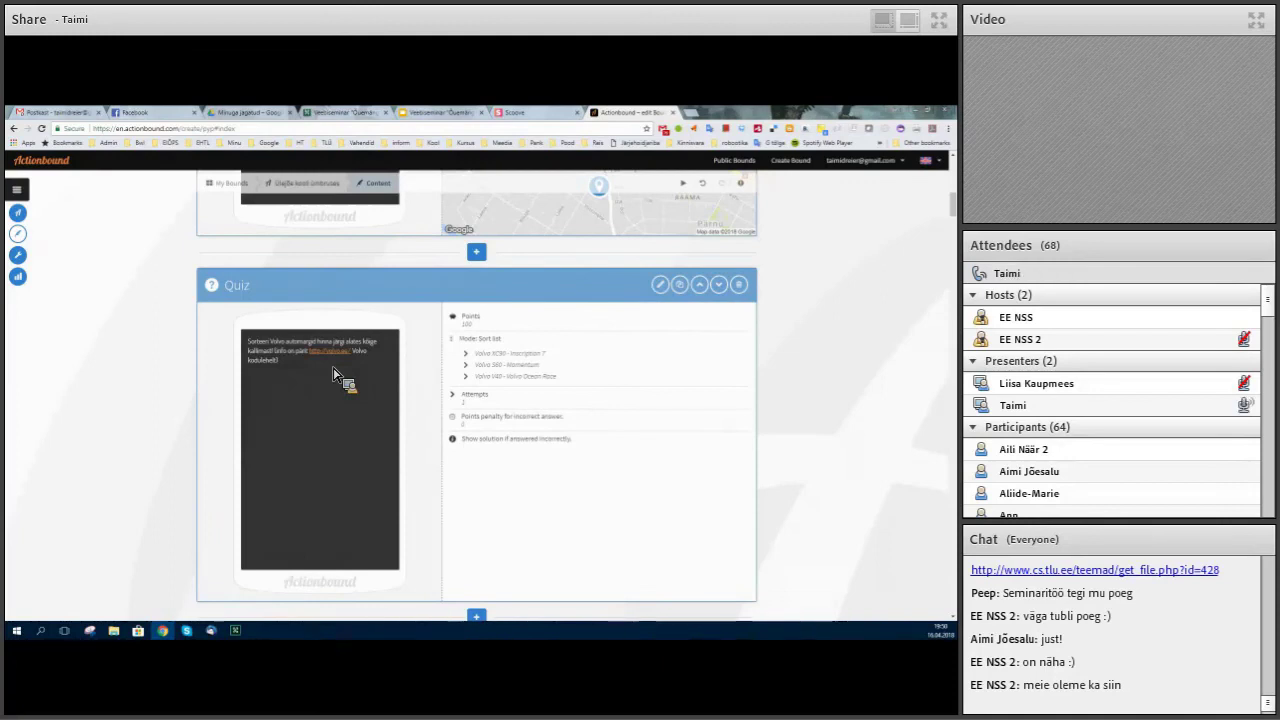
click(660, 285)
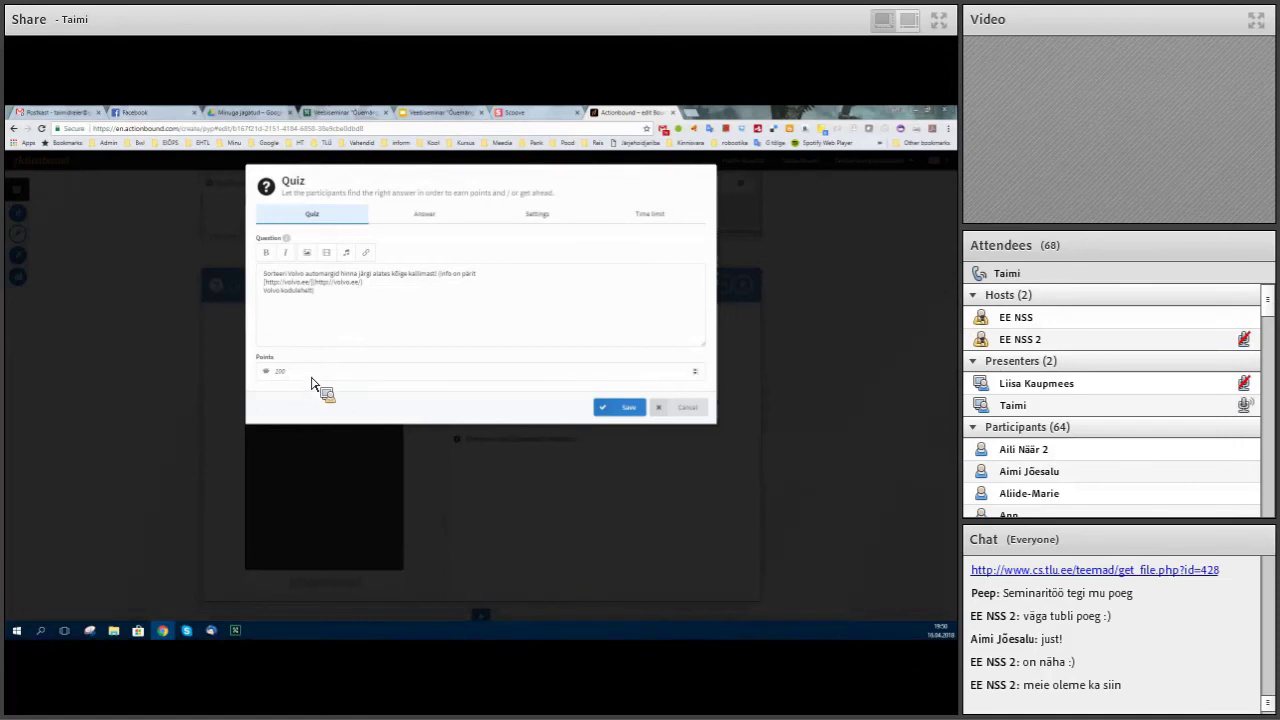
click(425, 215)
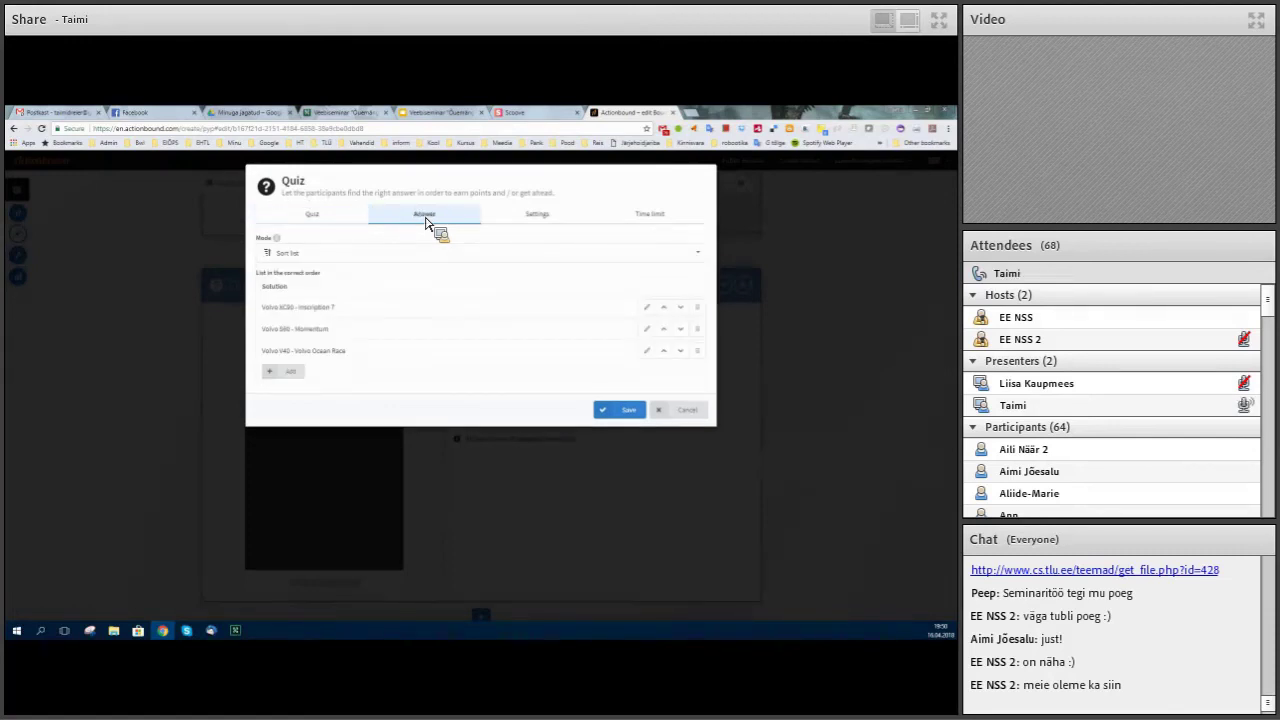
click(700, 258)
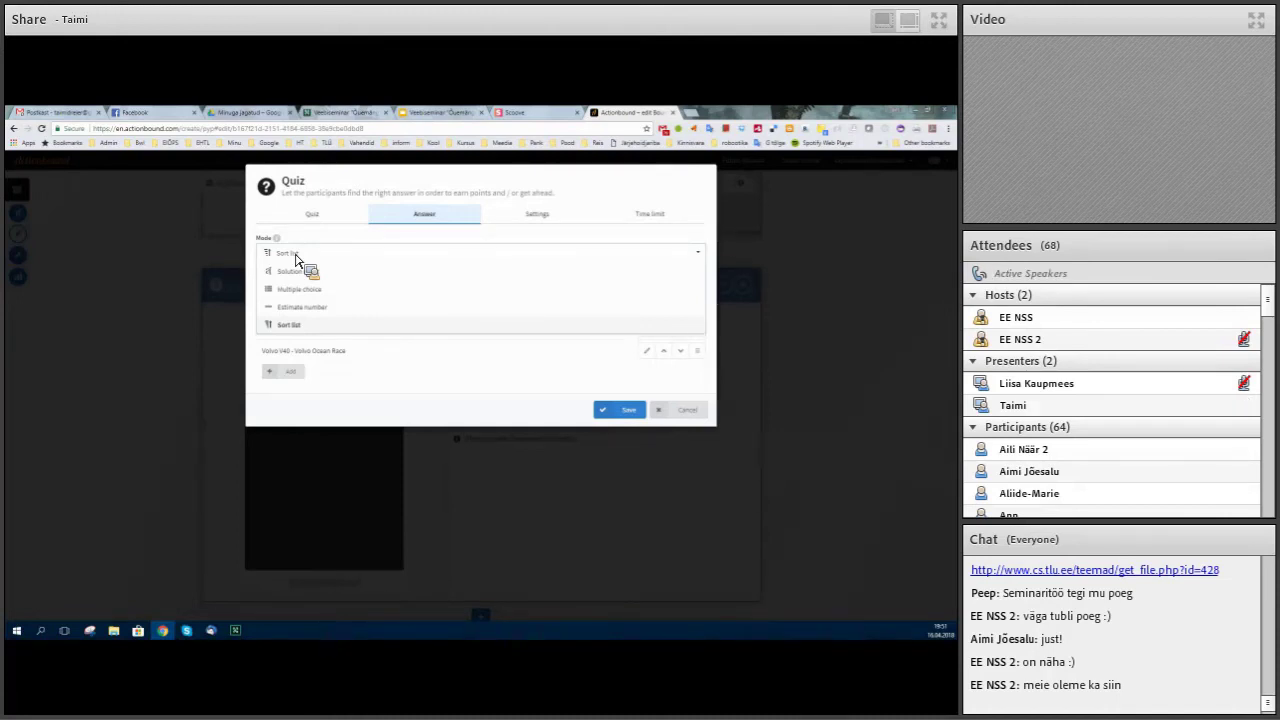
click(307, 330)
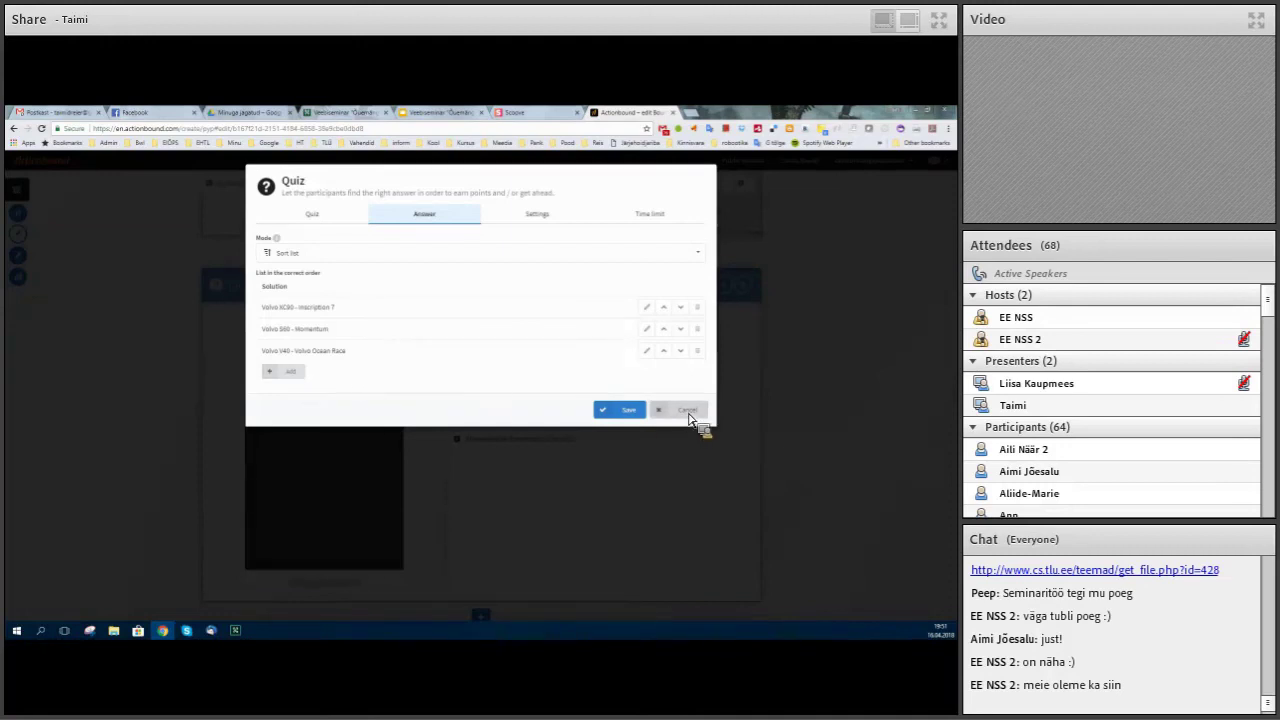
- Examine the sorting Quiz's attempt, hint and time limit options, and close the Quiz without saving
click(538, 214)
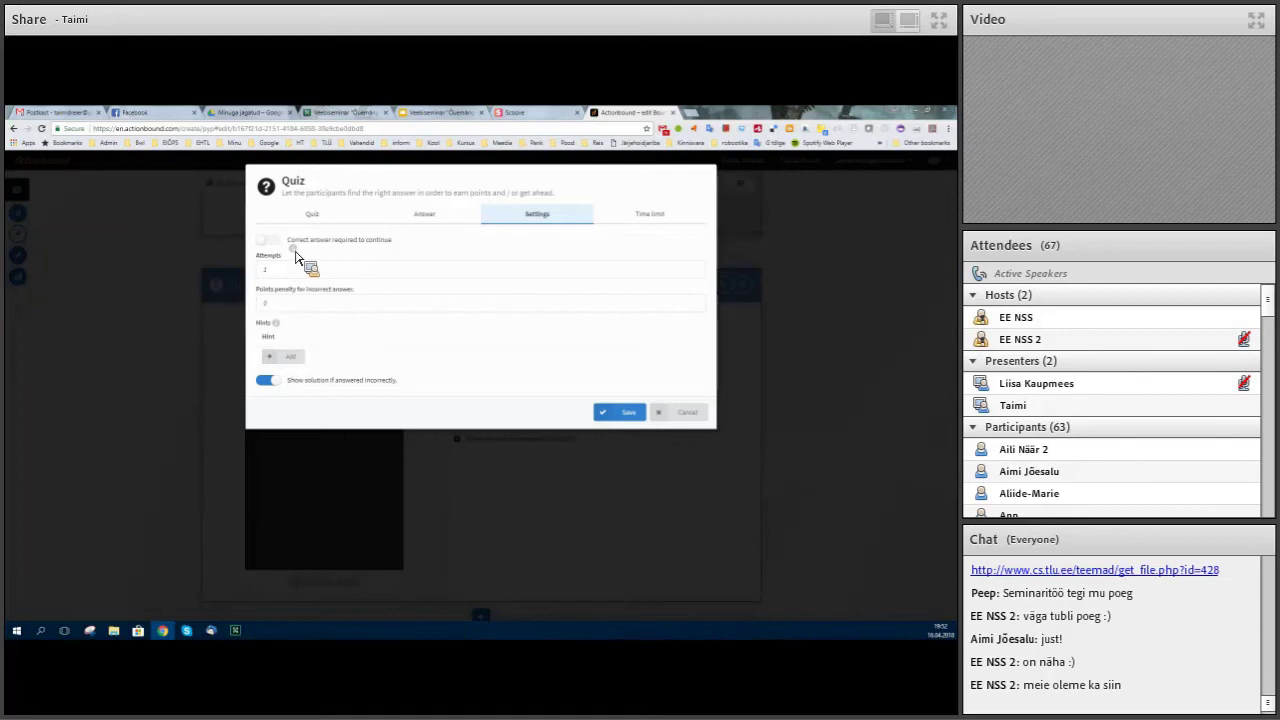
mouse_move(294, 250)
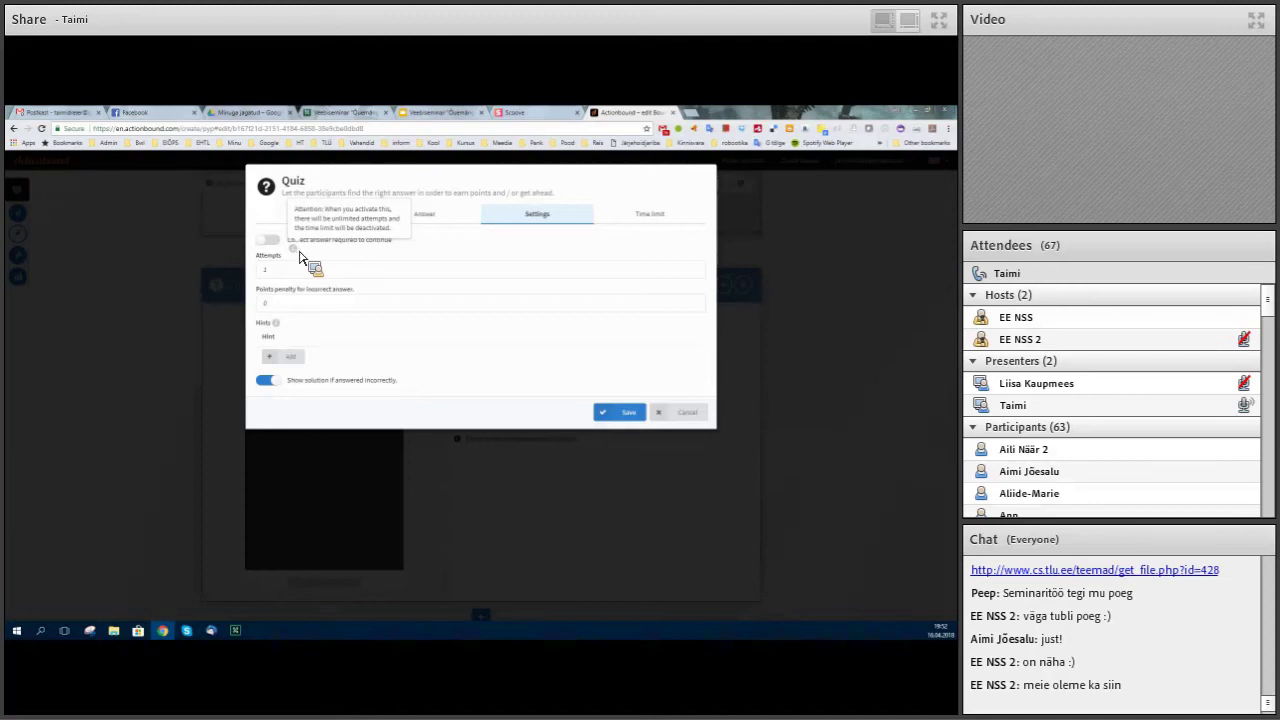
click(648, 216)
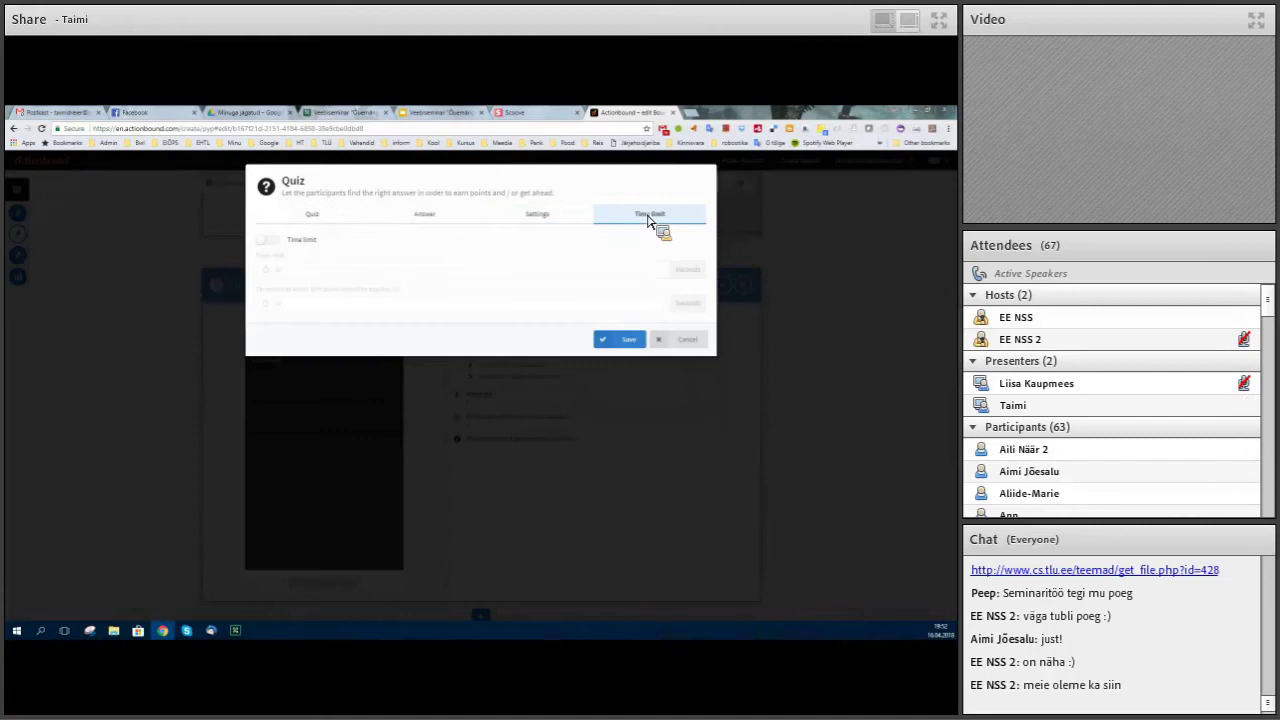
click(263, 243)
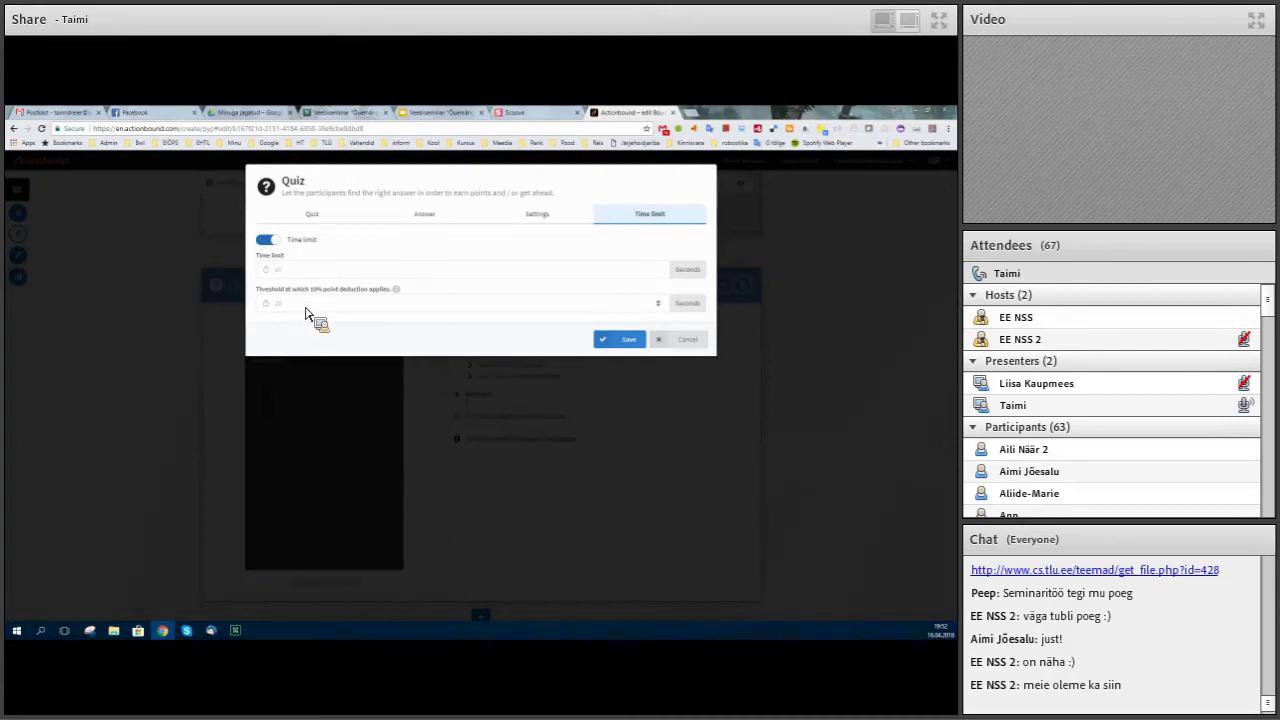
click(267, 242)
click(690, 344)
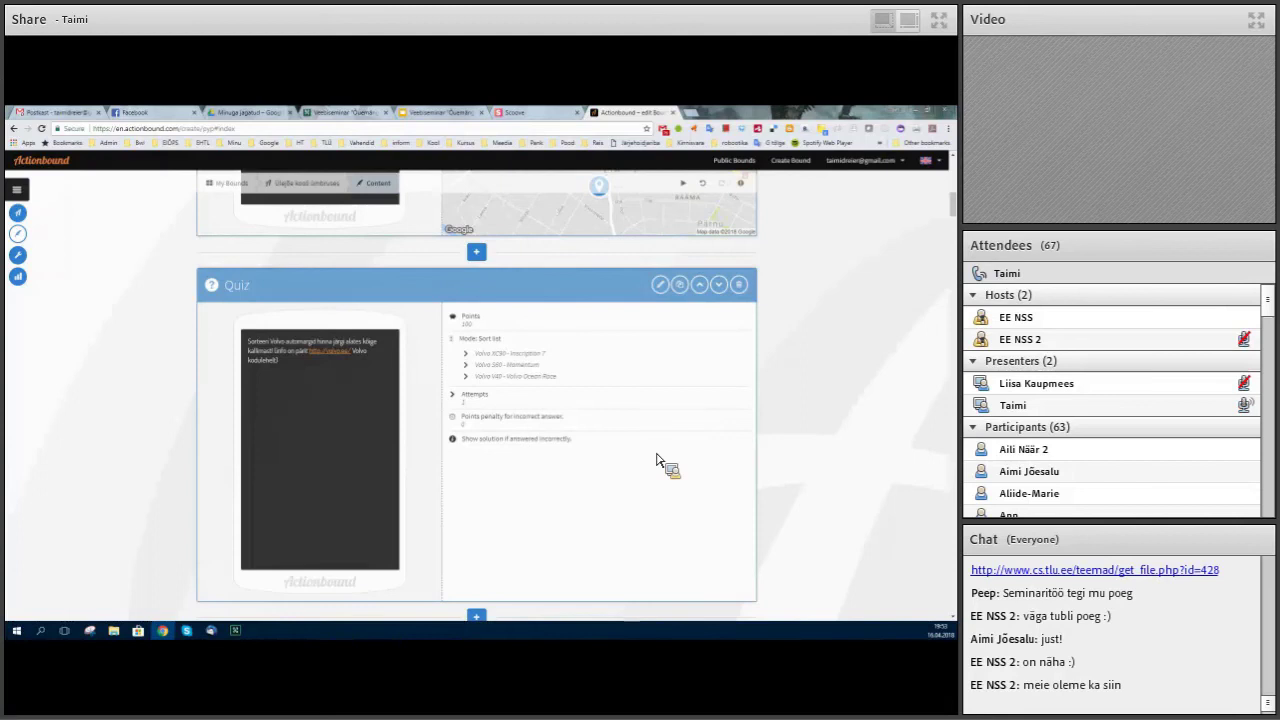
- Open the Multiple choice Quiz for editing, review its question, answers, mode options and settings, and close it without saving
scroll(657, 460, down, 5)
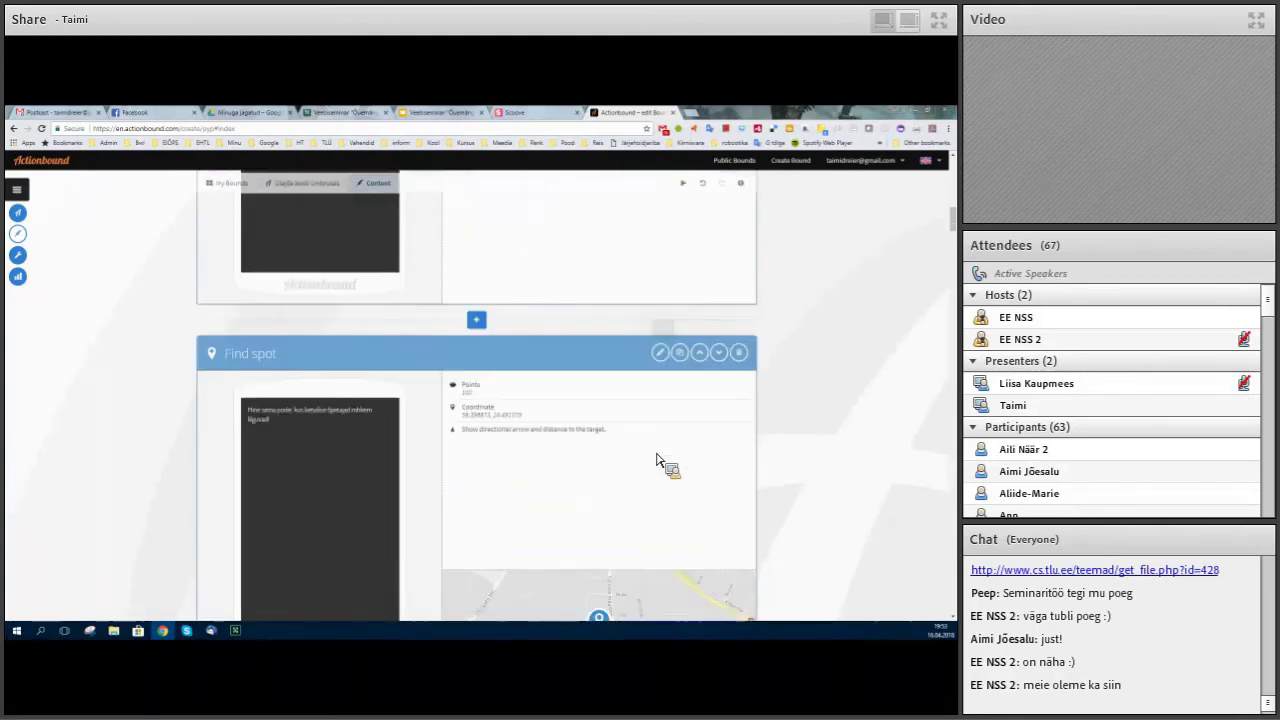
scroll(657, 460, down, 2)
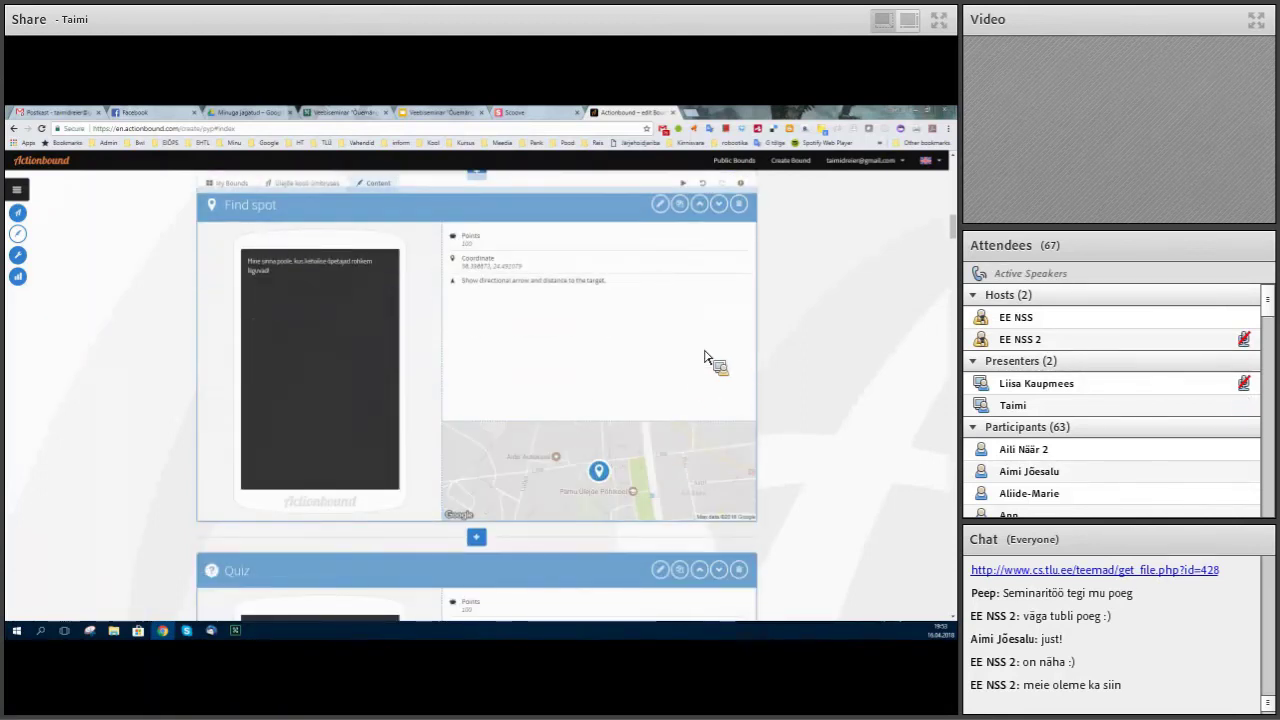
scroll(660, 450, down, 3)
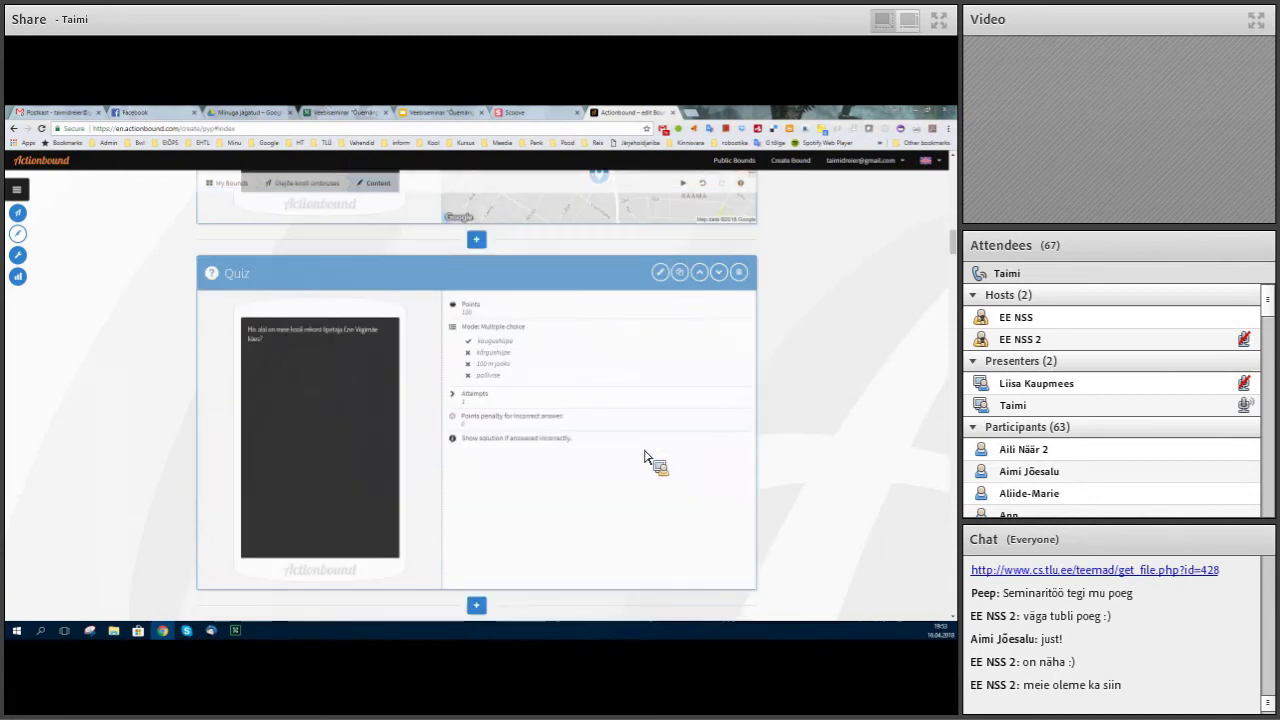
click(663, 274)
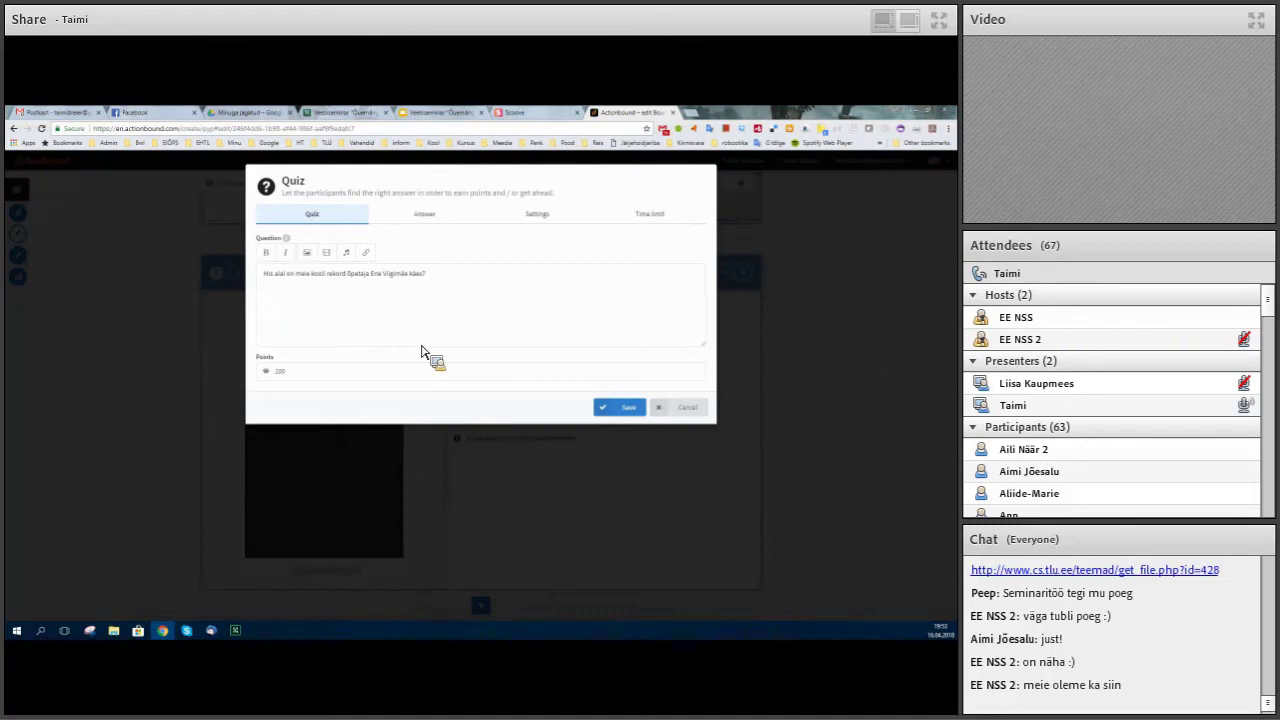
click(423, 217)
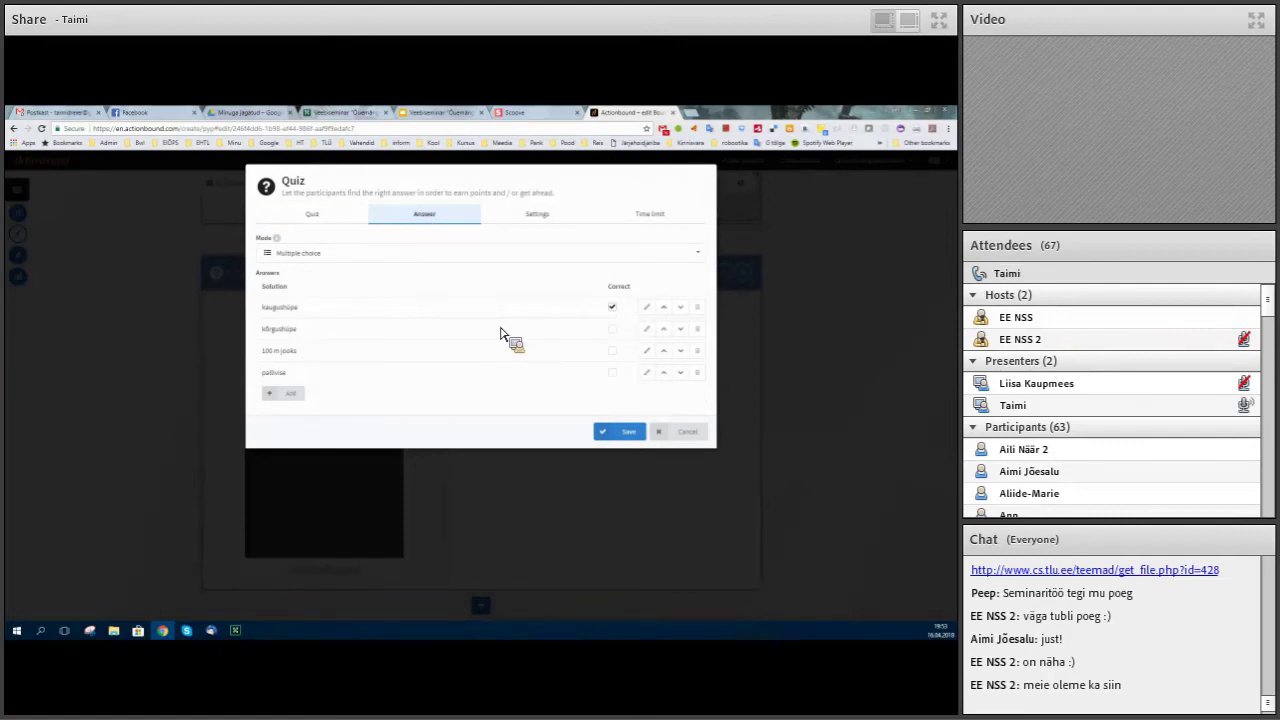
click(705, 260)
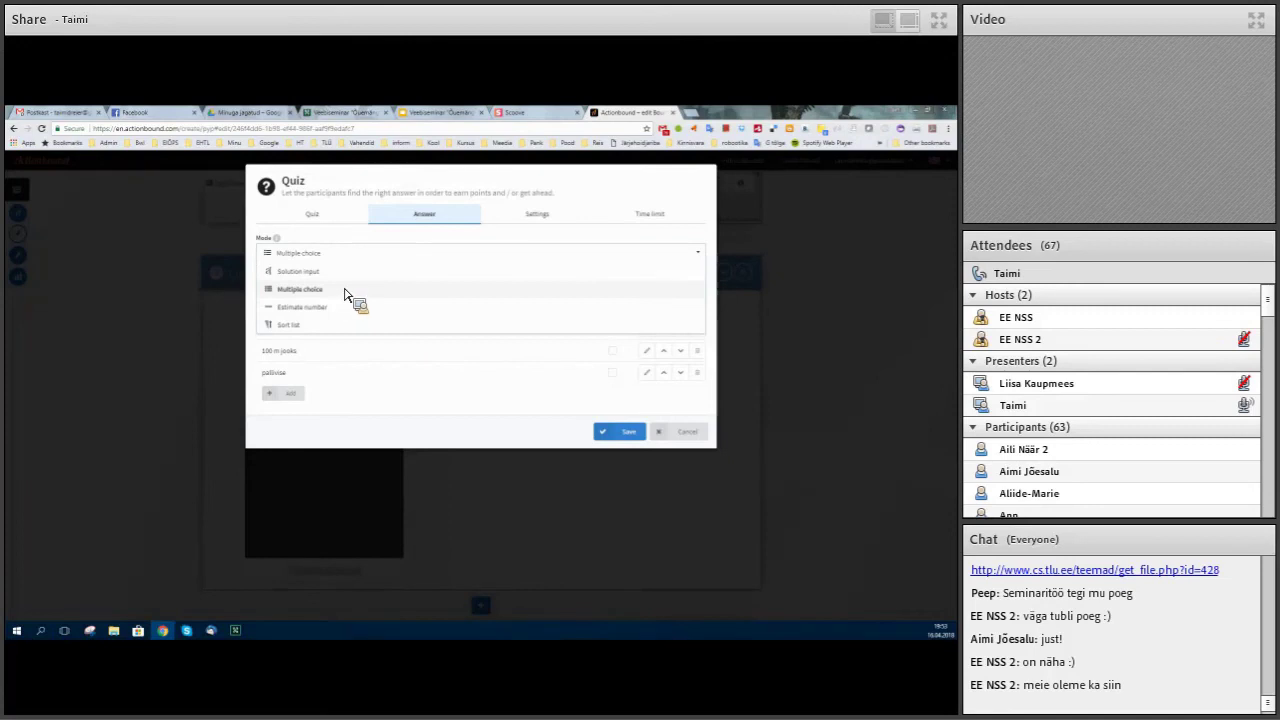
click(703, 260)
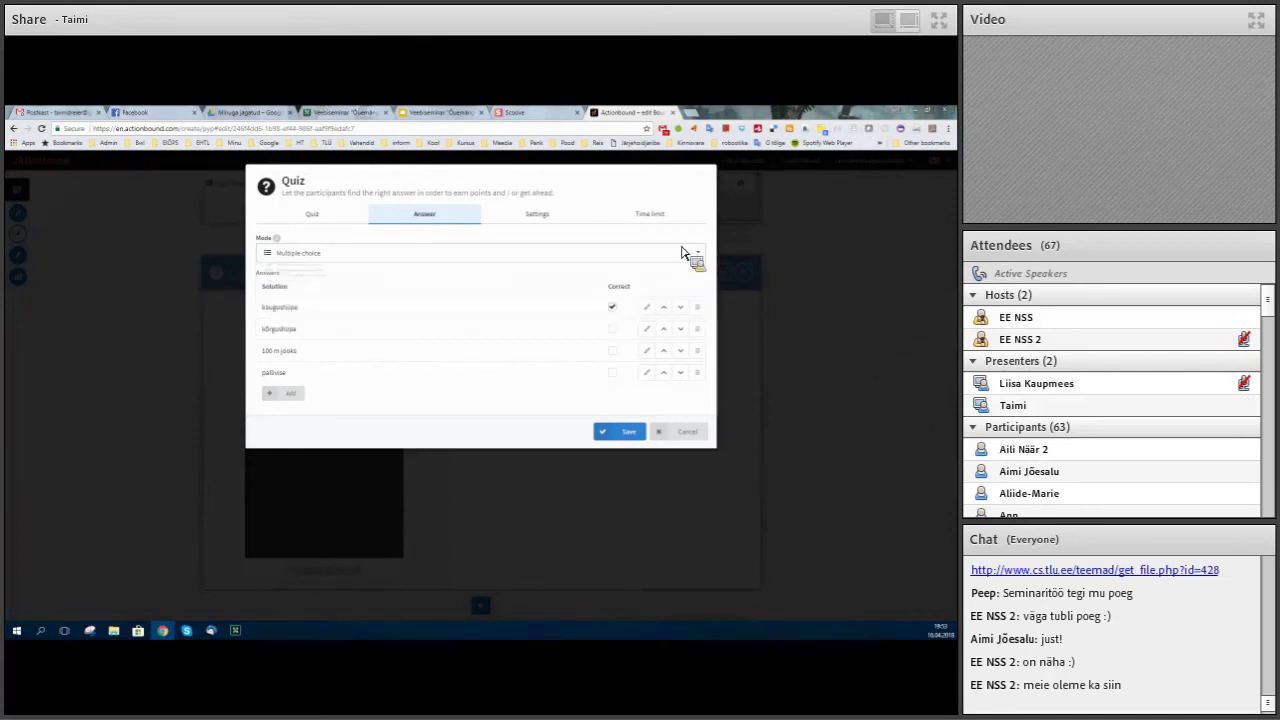
click(539, 216)
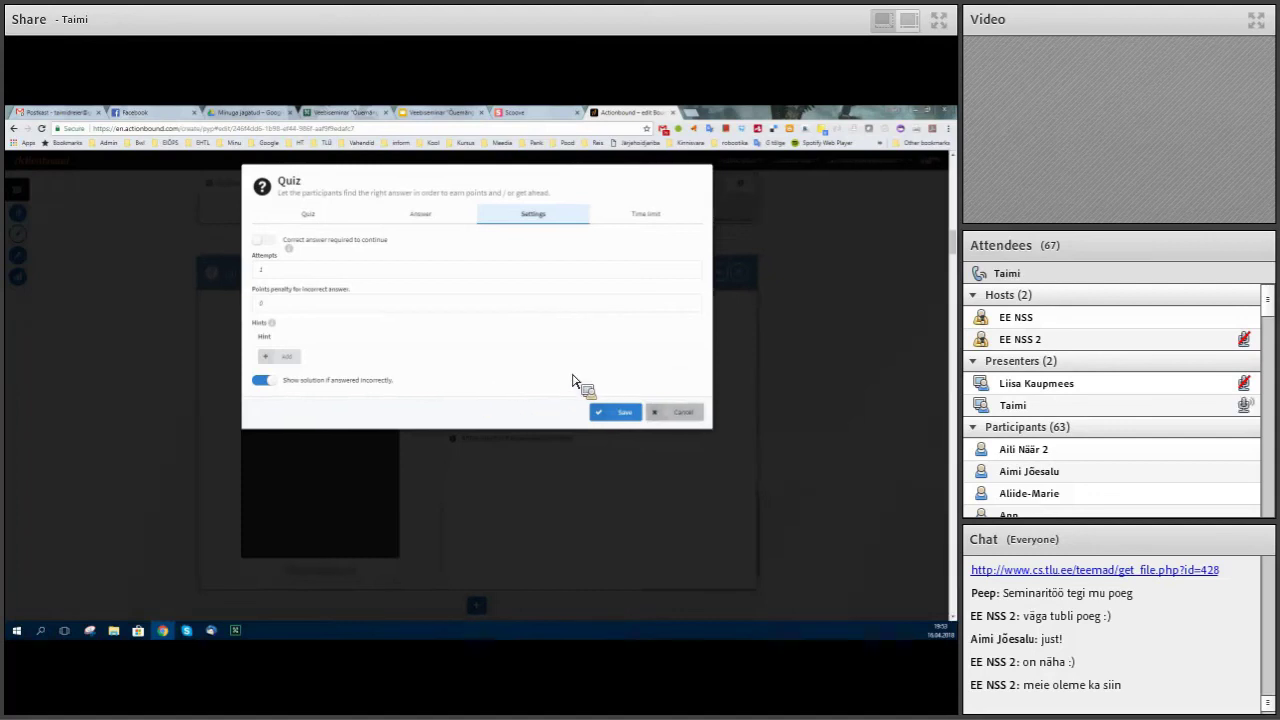
key(Escape)
- Open the Quiz about the driving school's founding year, review its answer modes and keep Estimate number
scroll(575, 382, down, 3)
scroll(575, 382, down, 5)
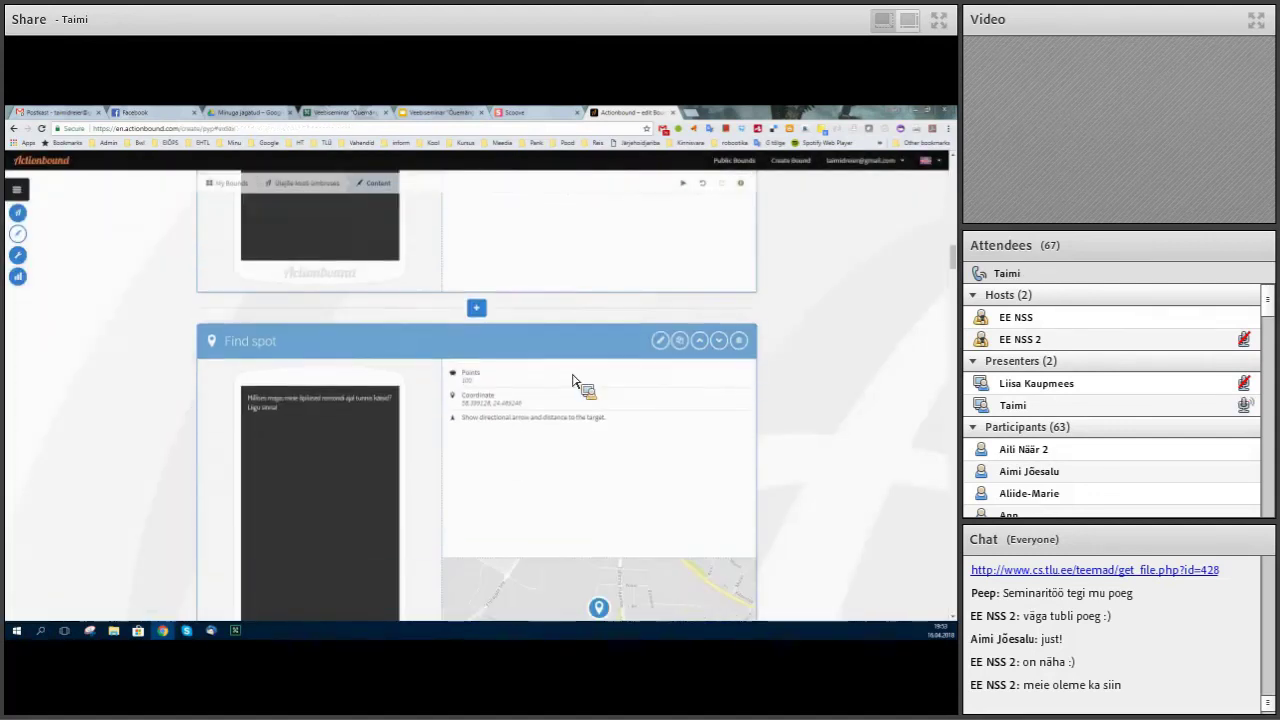
scroll(575, 382, down, 1)
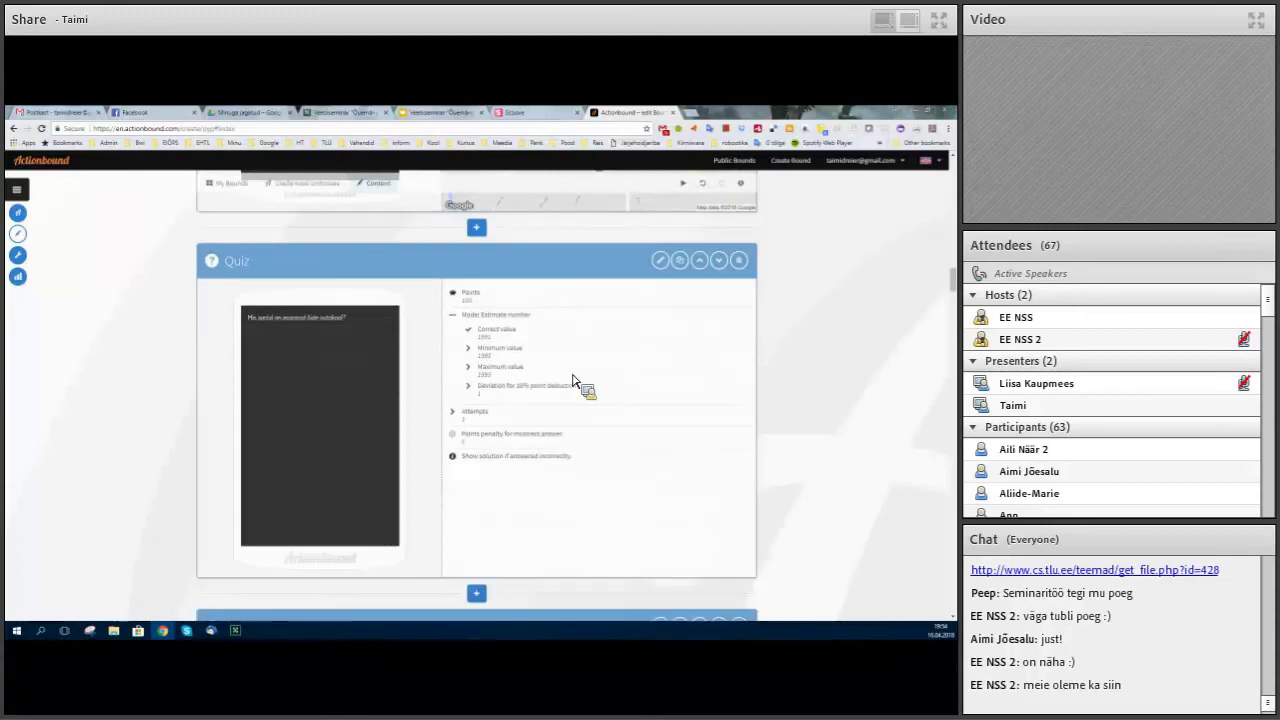
click(660, 261)
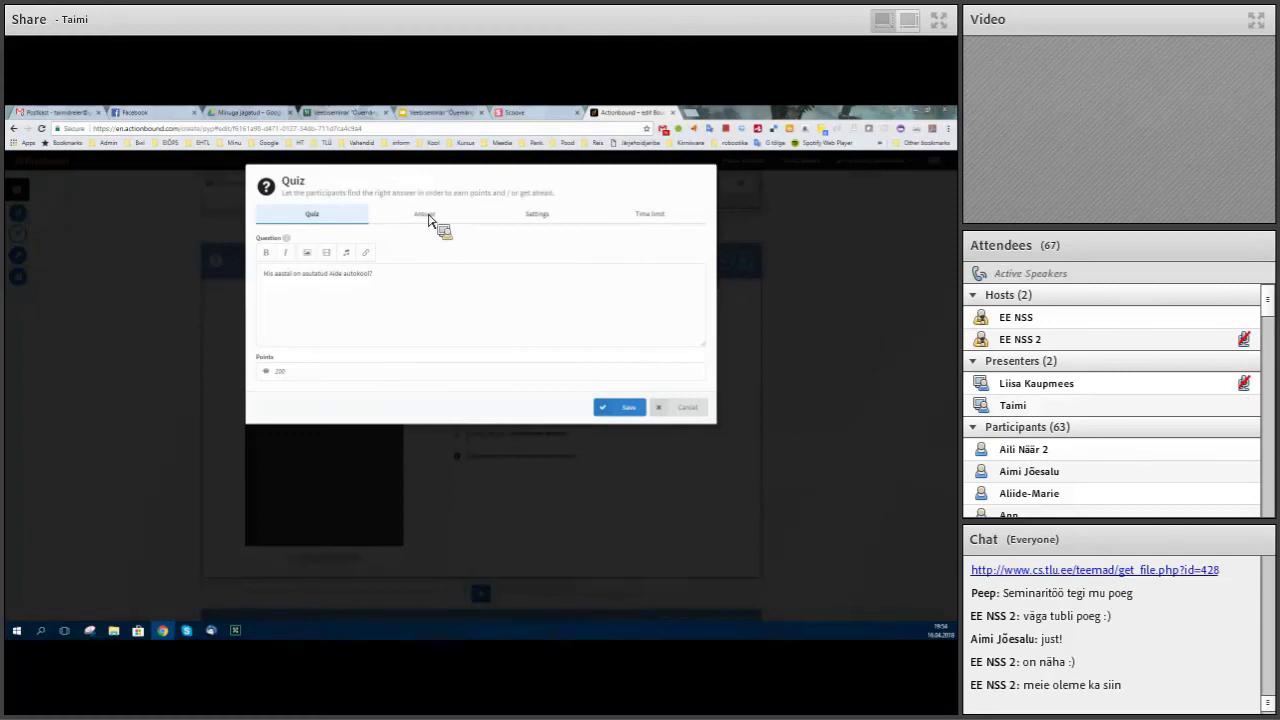
click(428, 218)
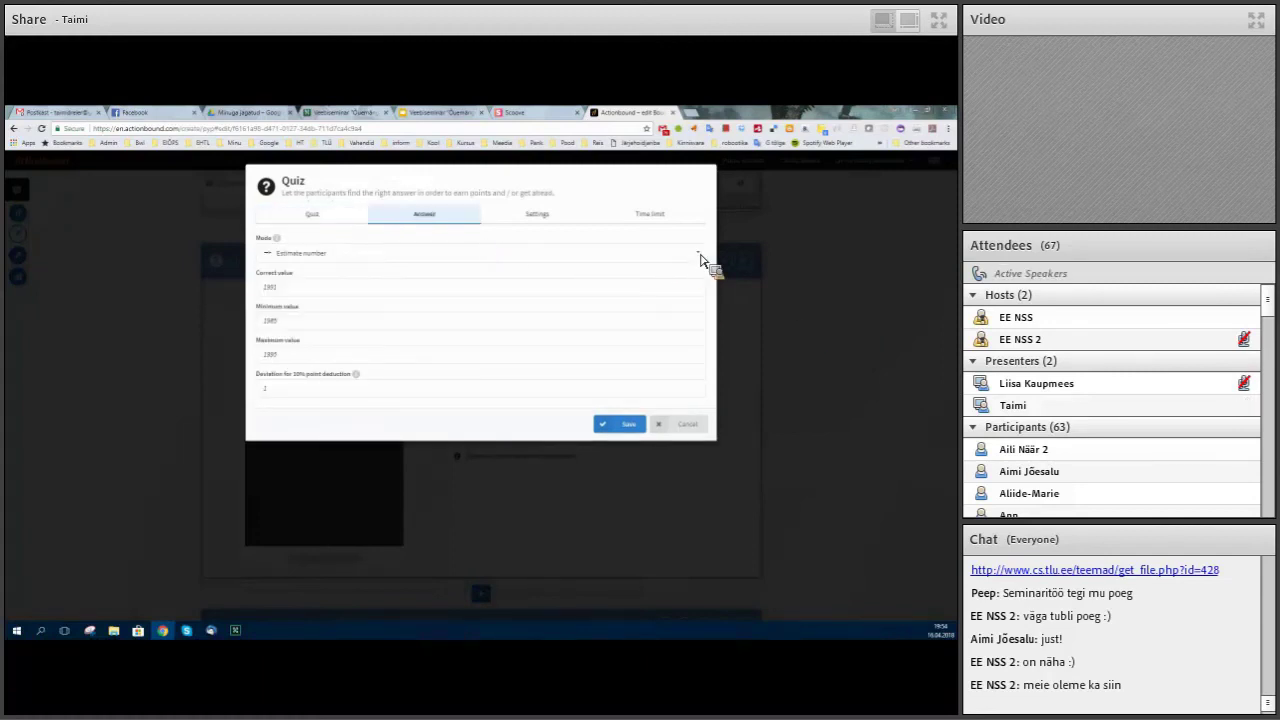
click(698, 260)
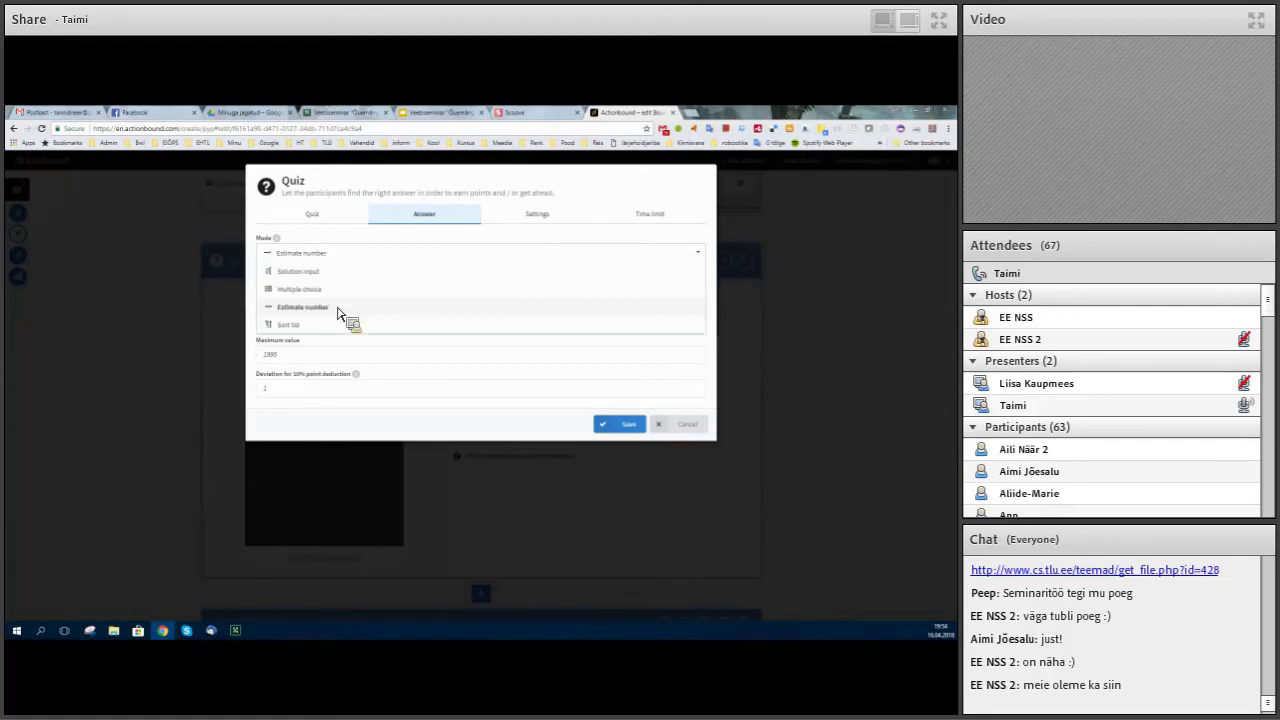
click(337, 308)
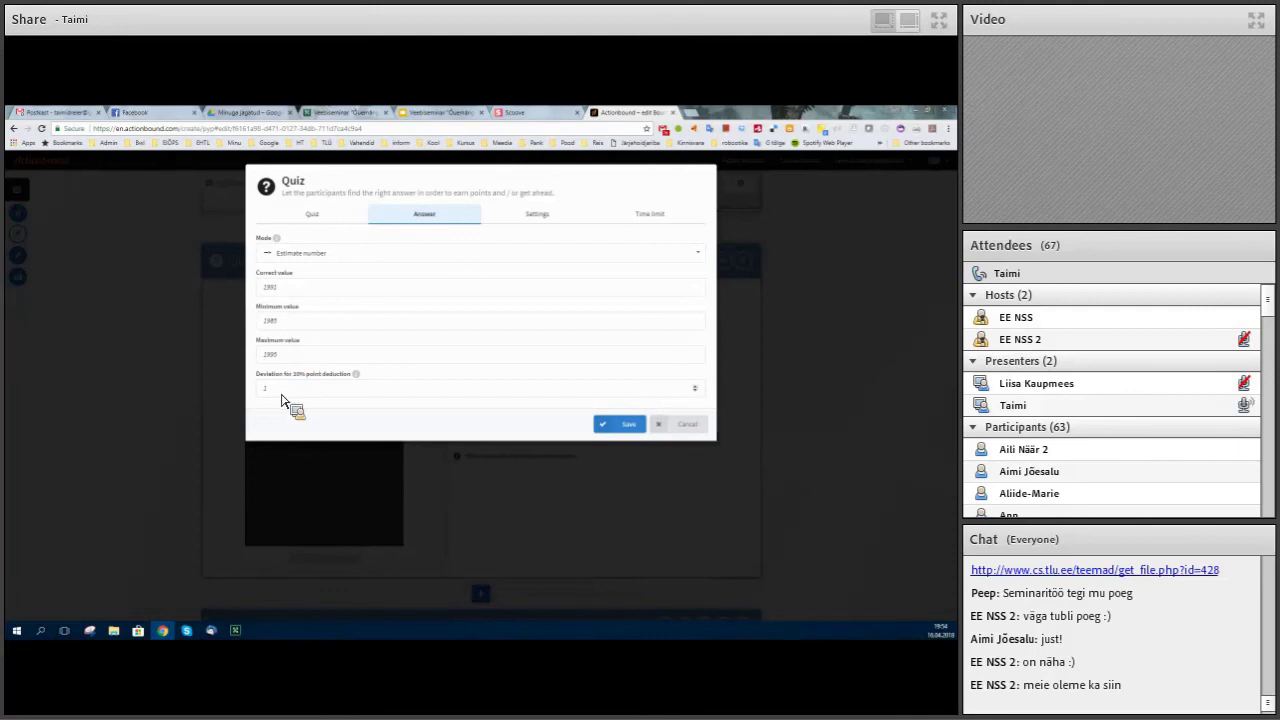
- Try changing the Estimate number Quiz's deviation for 10% point deduction, and cancel the edit
mouse_move(360, 378)
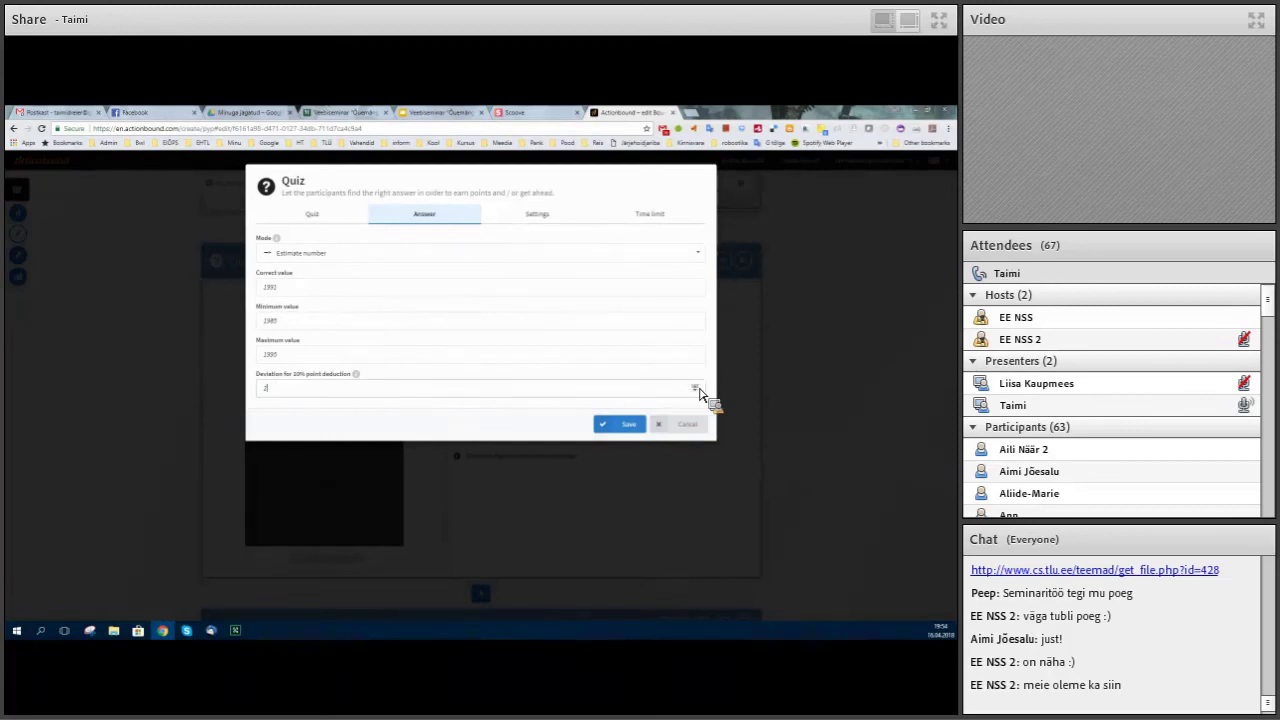
click(698, 388)
click(698, 388)
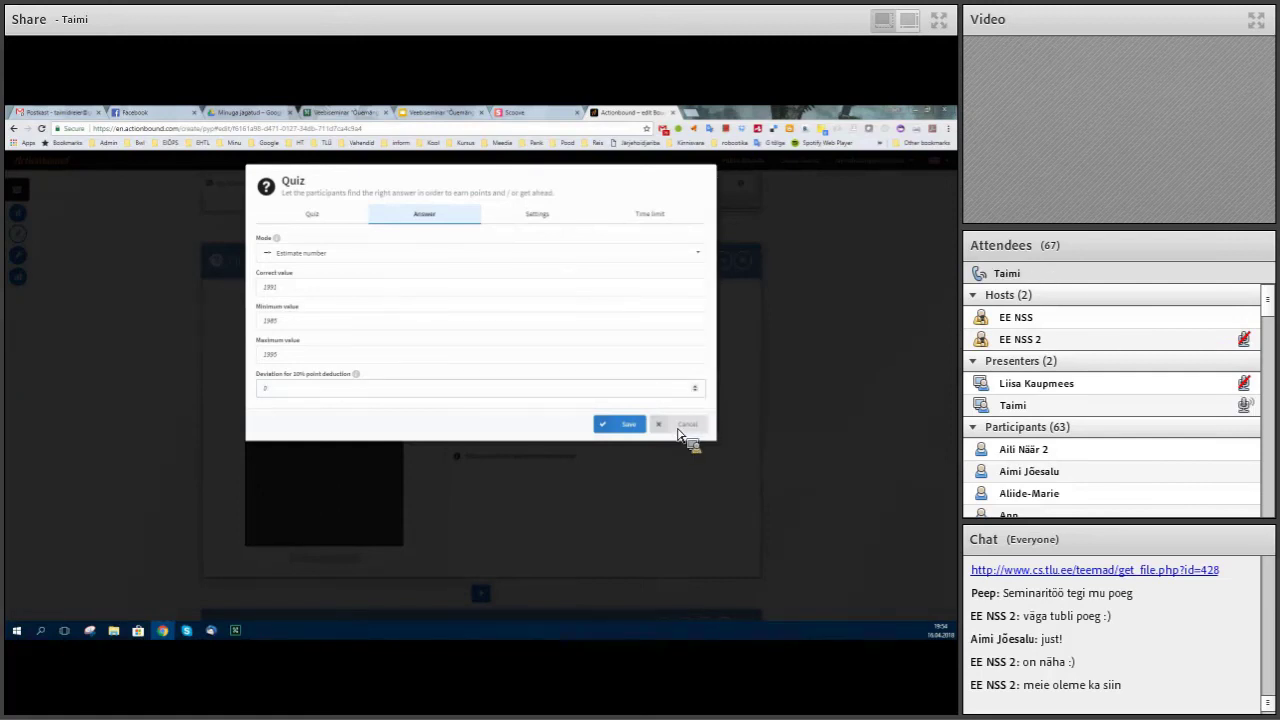
click(683, 428)
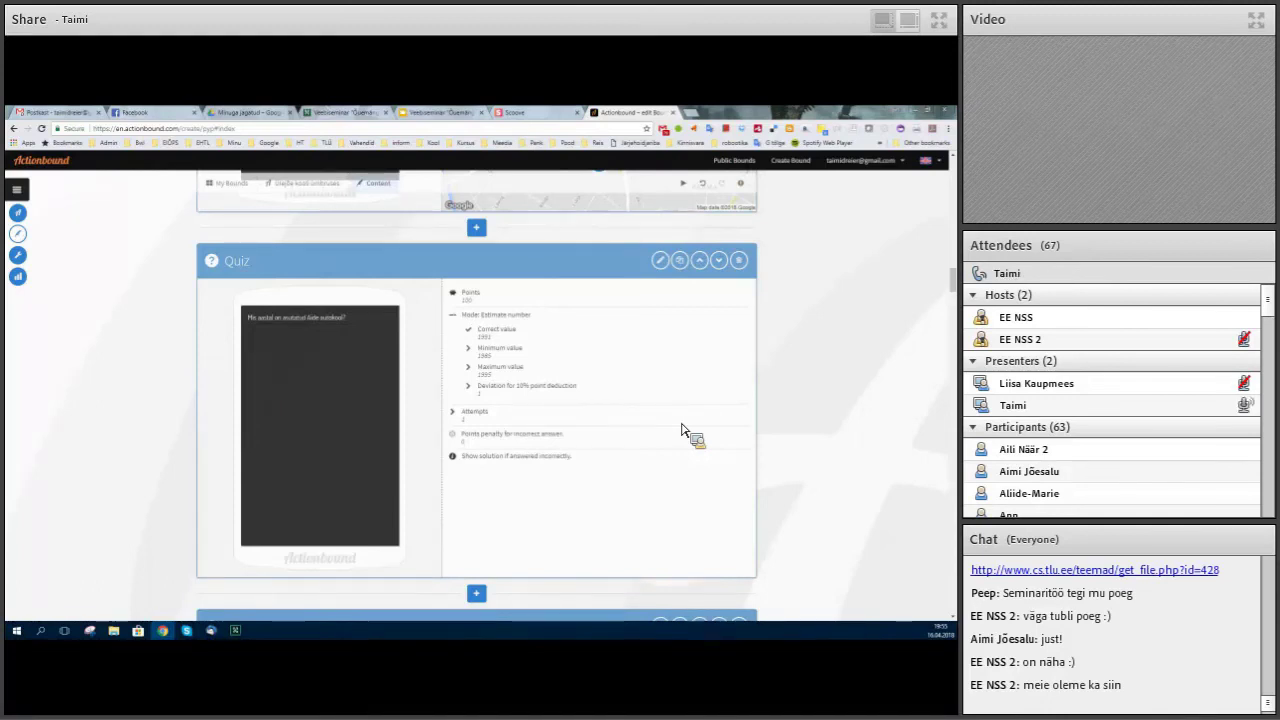
- Open the Quiz about the plant family for editing, review its question and answer modes, and keep Solution input
scroll(681, 430, down, 1)
scroll(681, 430, down, 3)
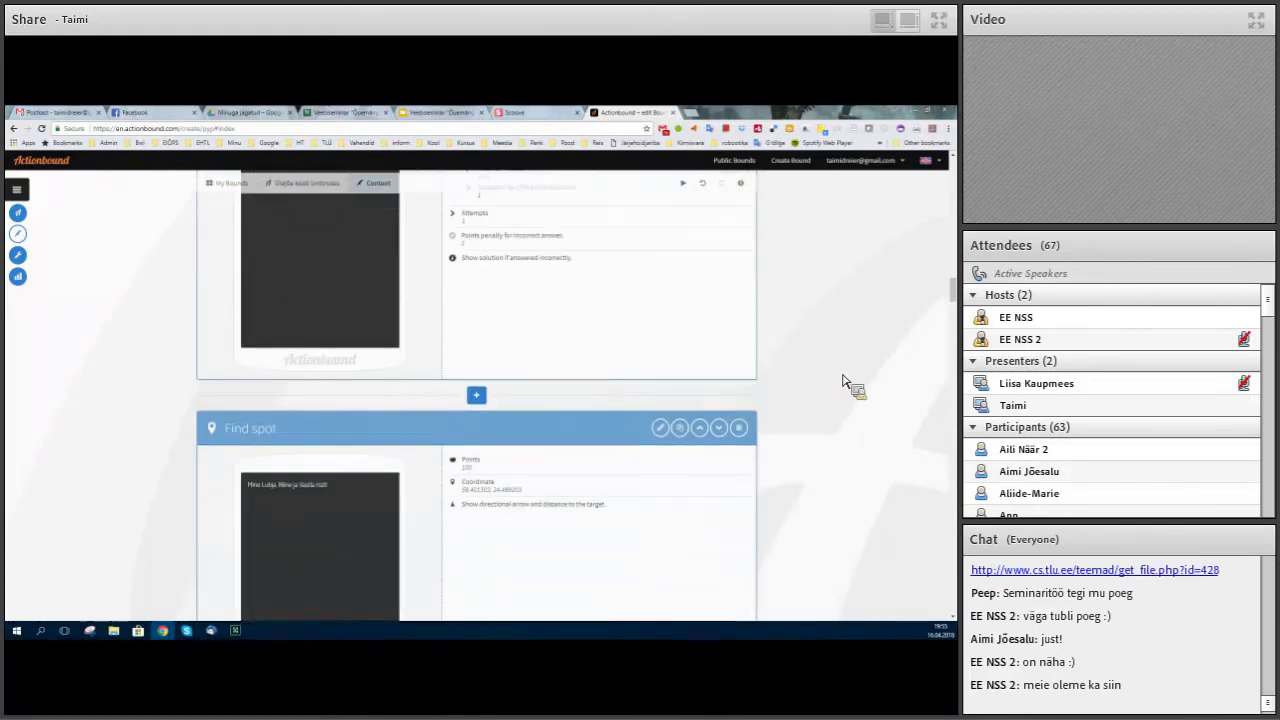
scroll(843, 381, down, 4)
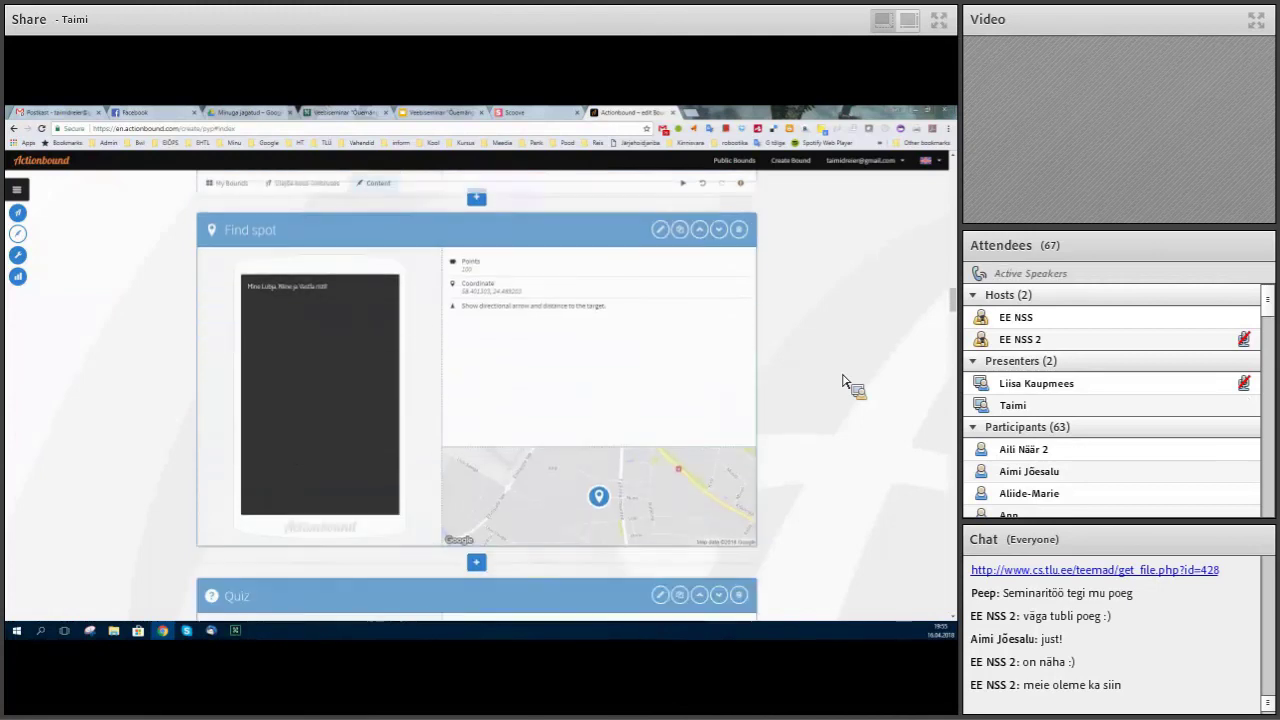
scroll(843, 381, down, 7)
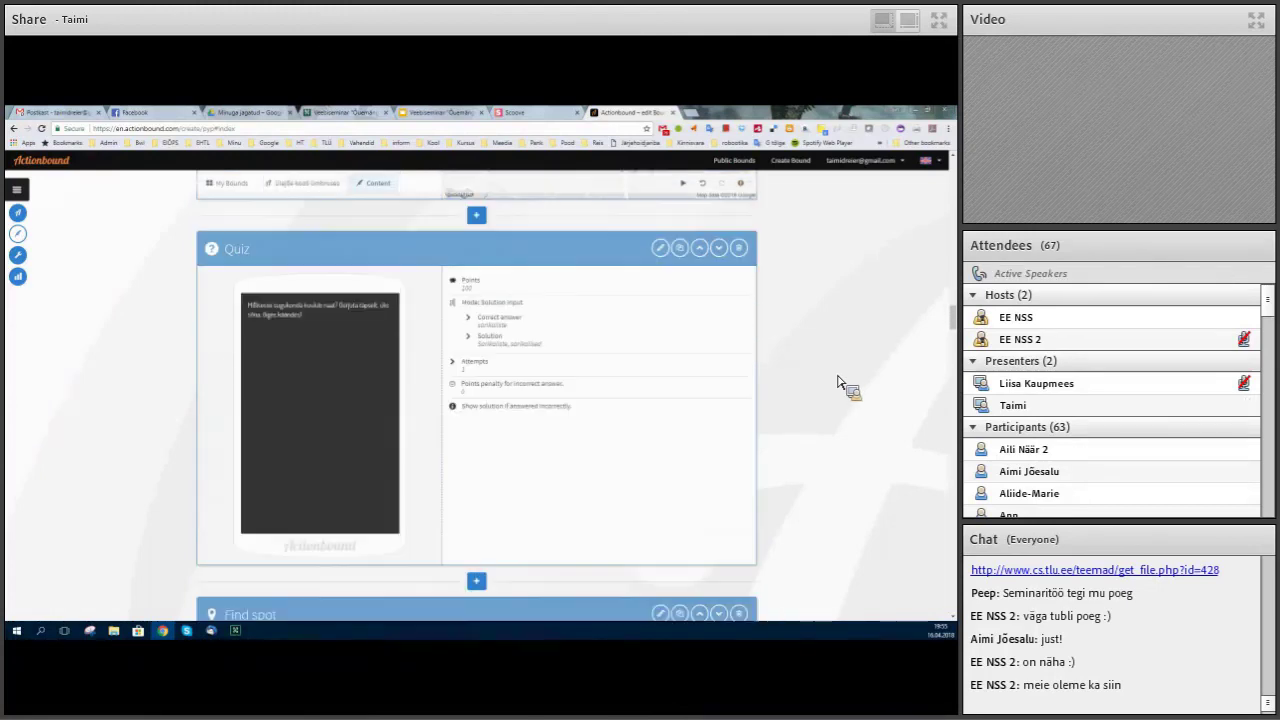
click(660, 250)
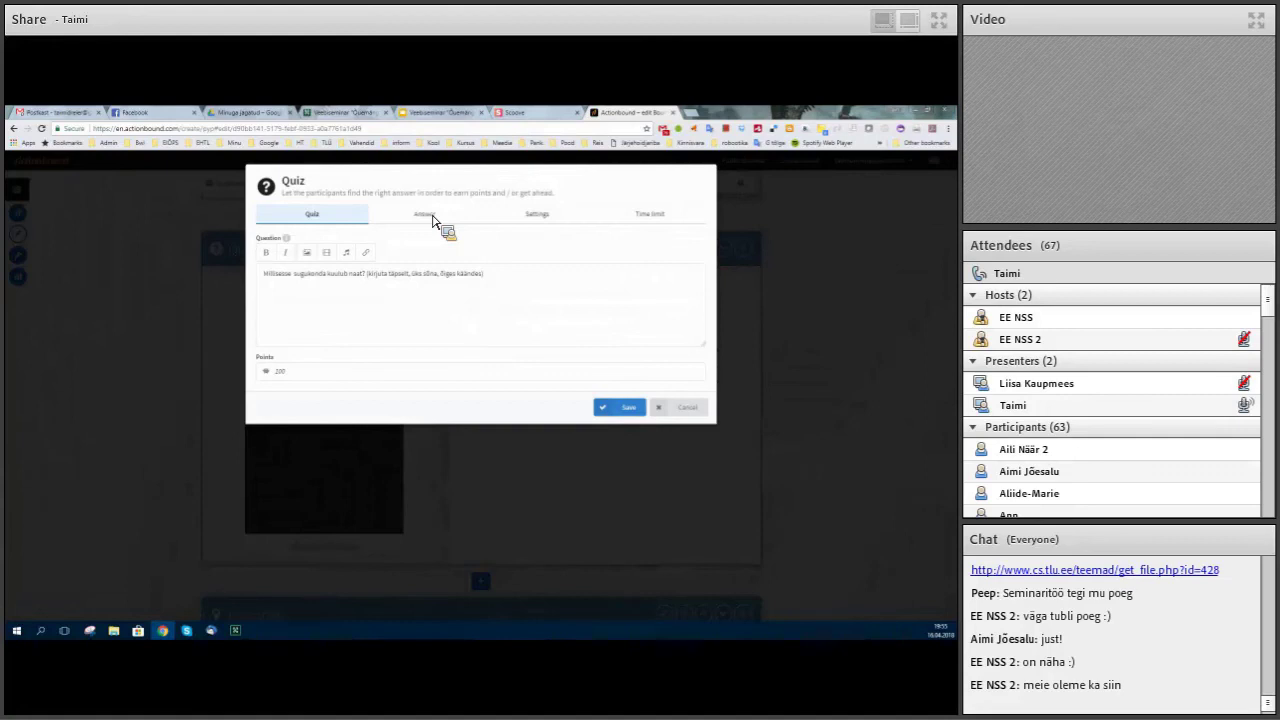
click(432, 220)
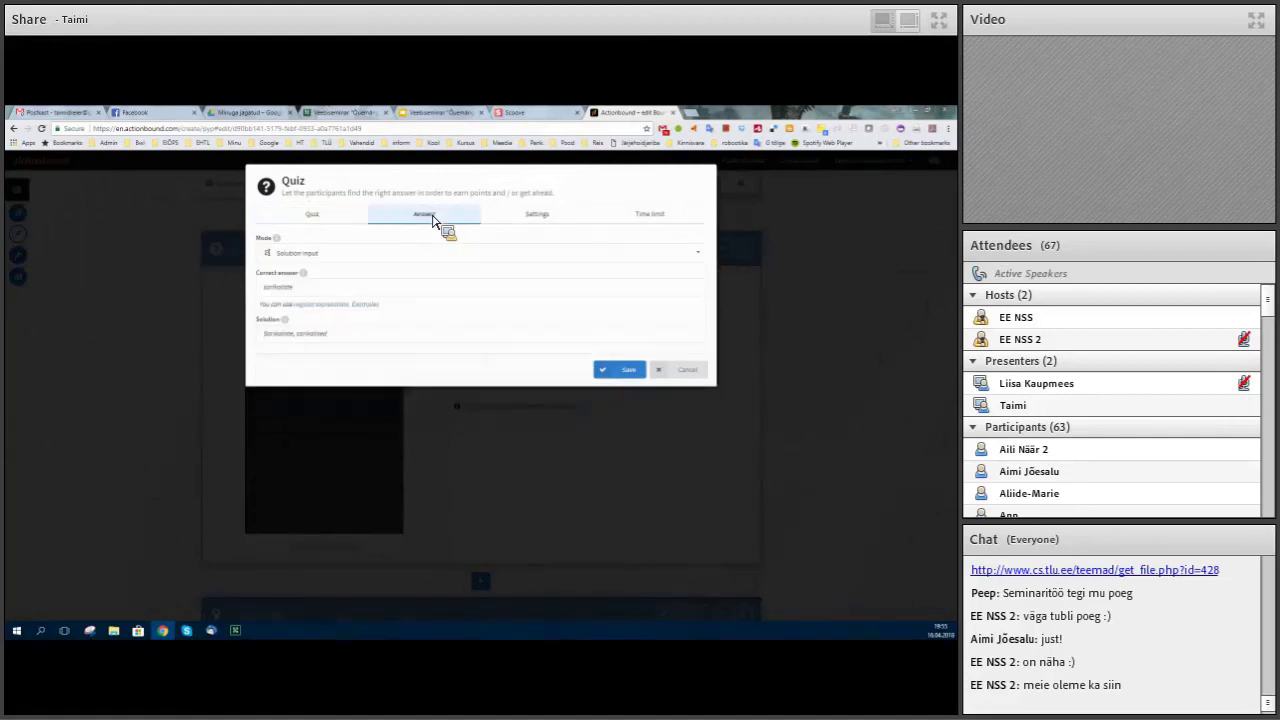
click(700, 258)
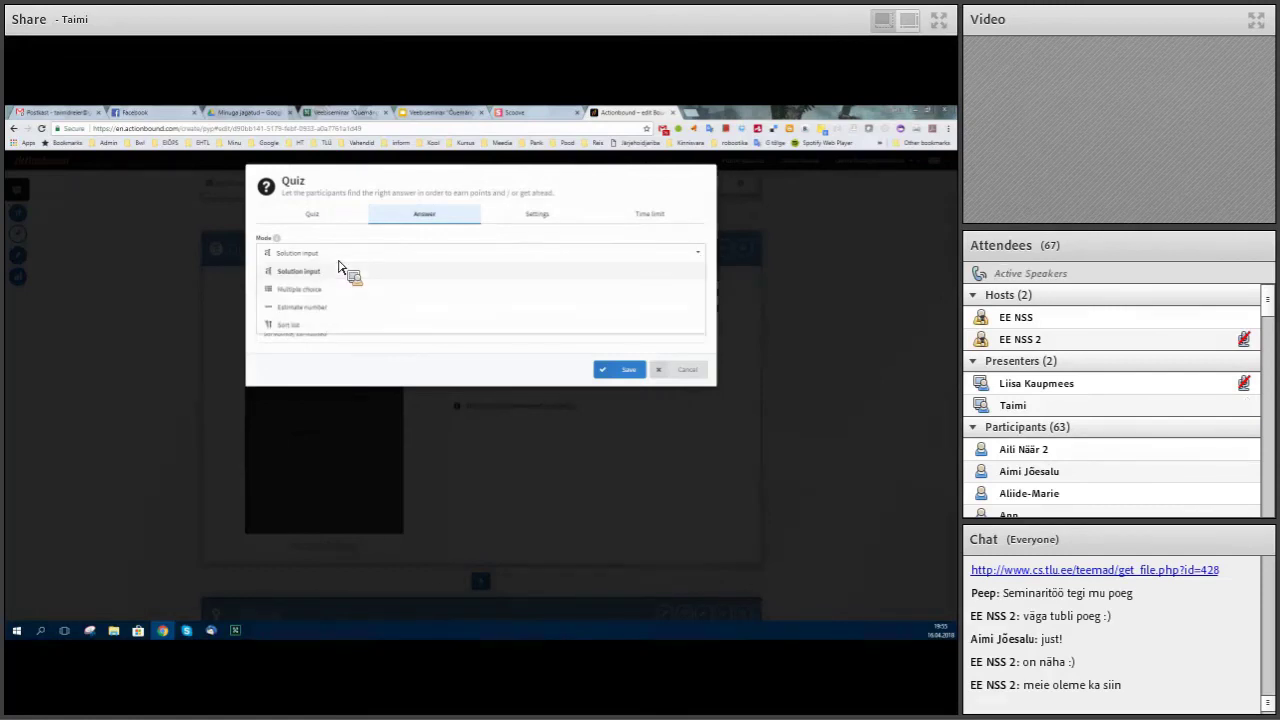
click(324, 280)
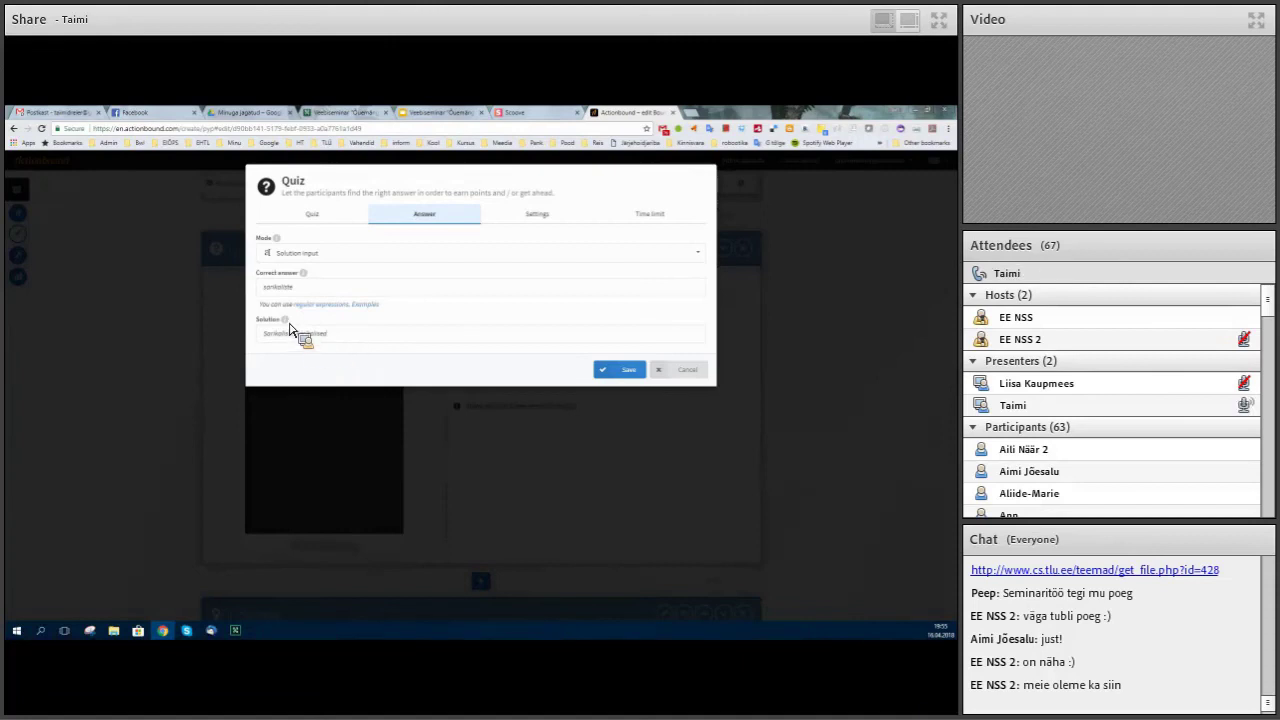
- Examine the Solution input Quiz's correct answer, regular expression help, solution and settings, and close the Quiz
mouse_move(307, 284)
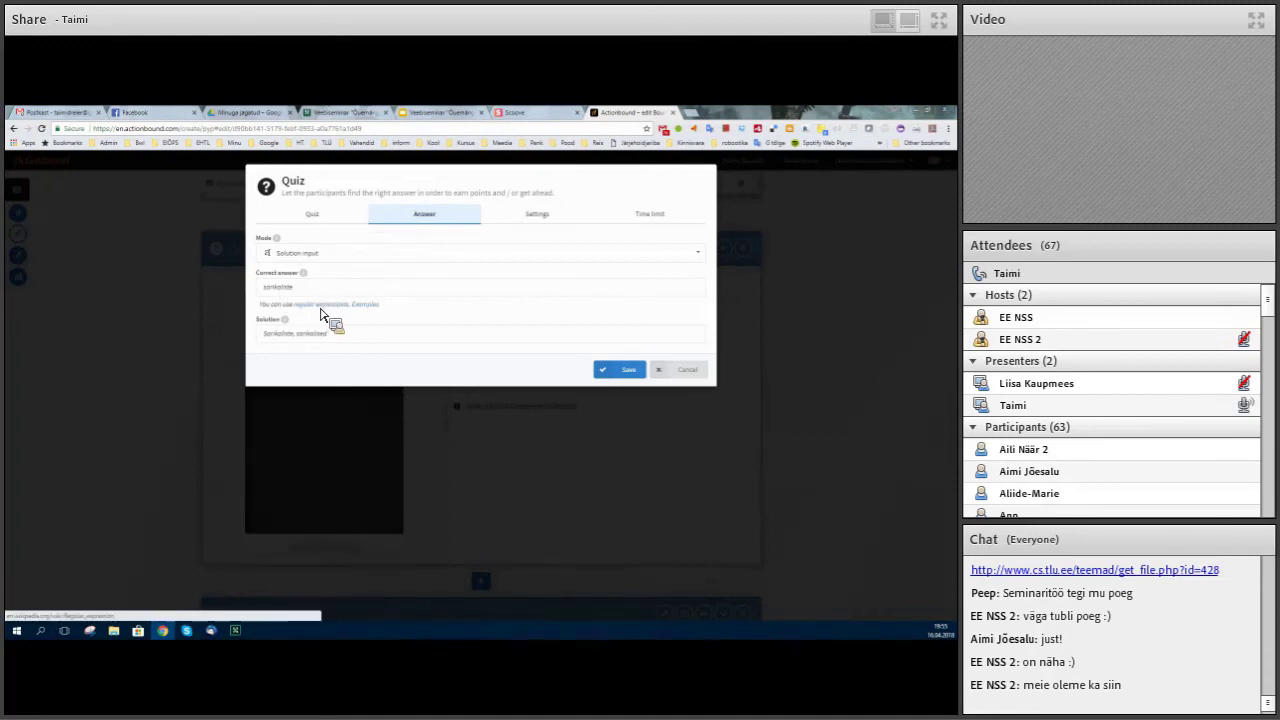
mouse_move(367, 312)
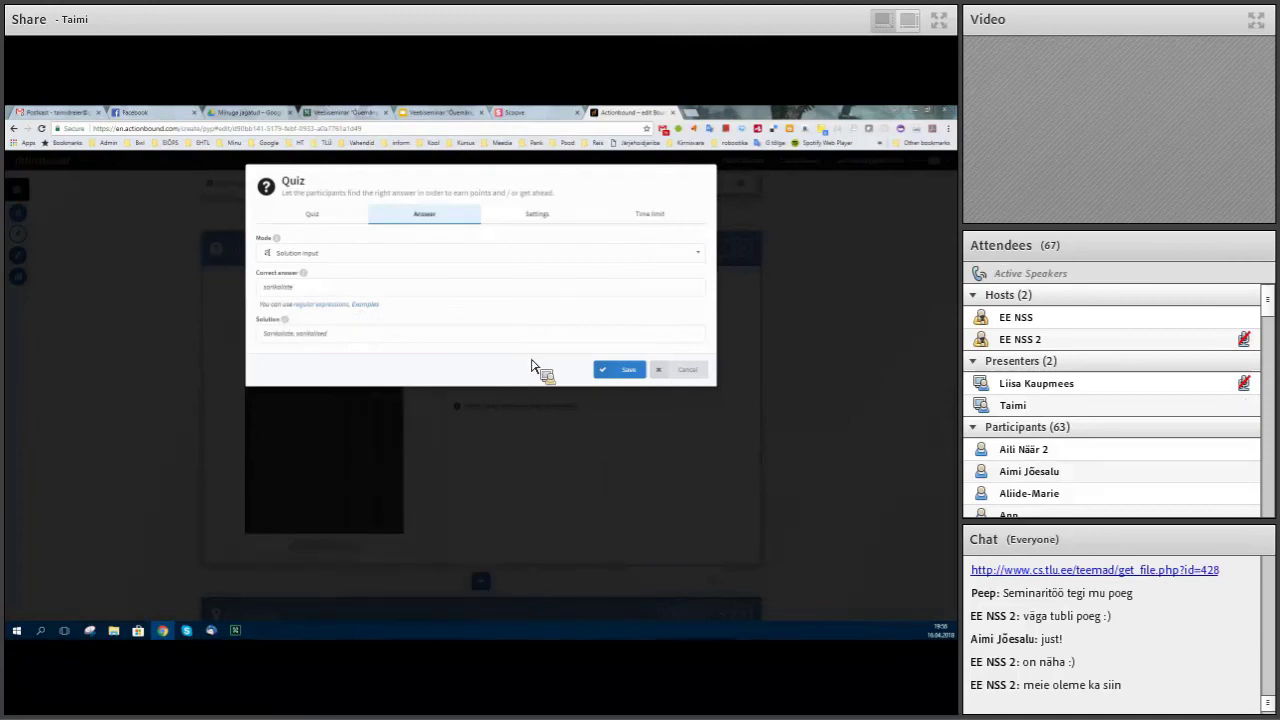
click(547, 222)
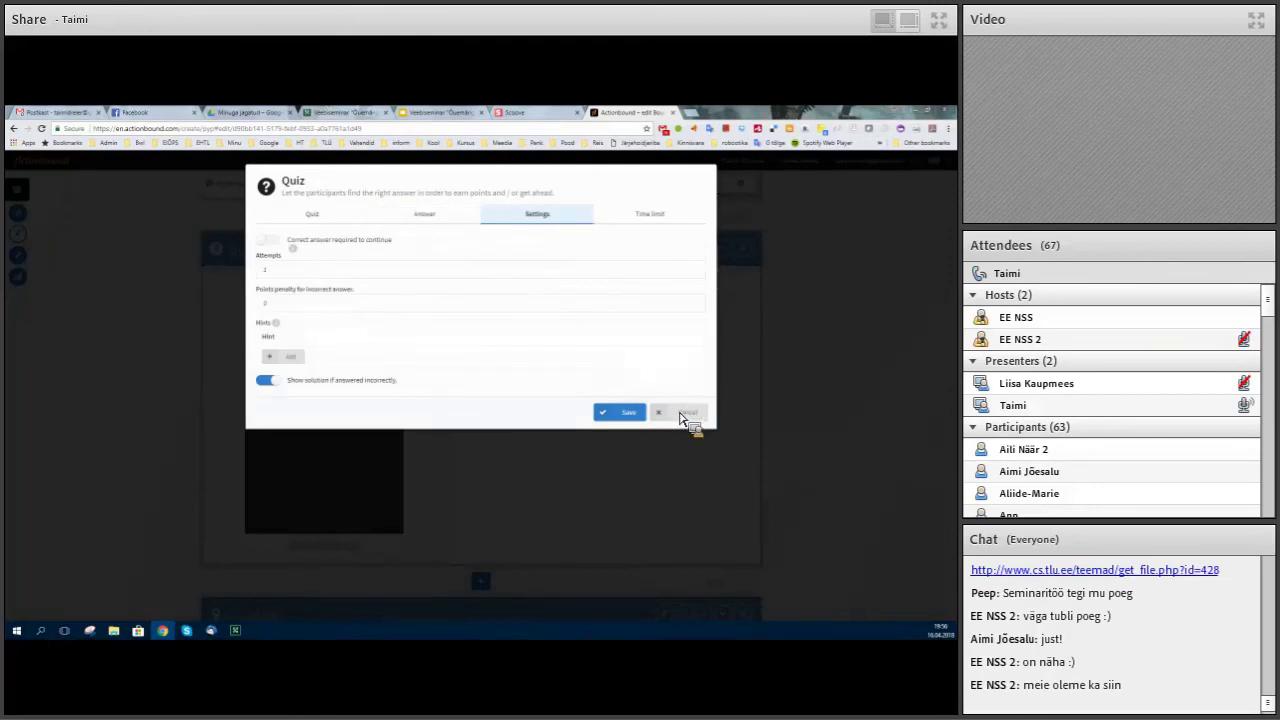
click(640, 413)
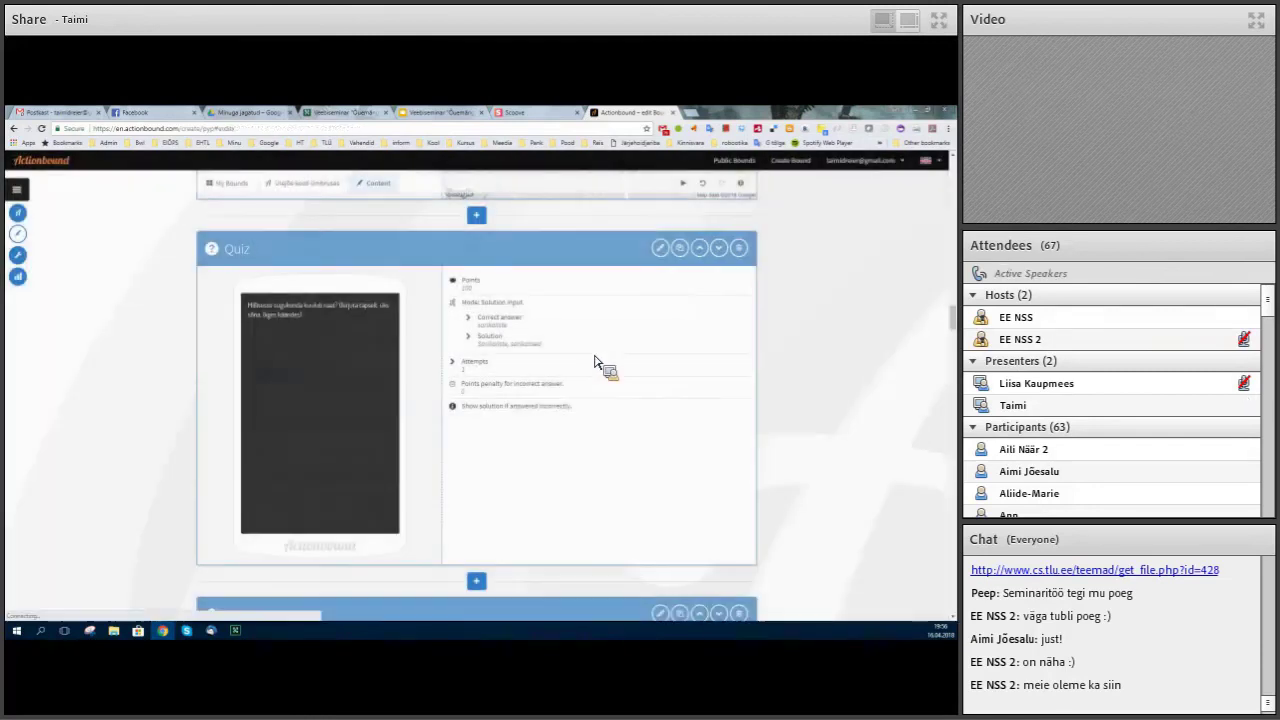
- Open the four-line poem Mission for editing, review its briefing and solution types, and close it without saving
scroll(600, 366, down, 1)
scroll(594, 362, down, 8)
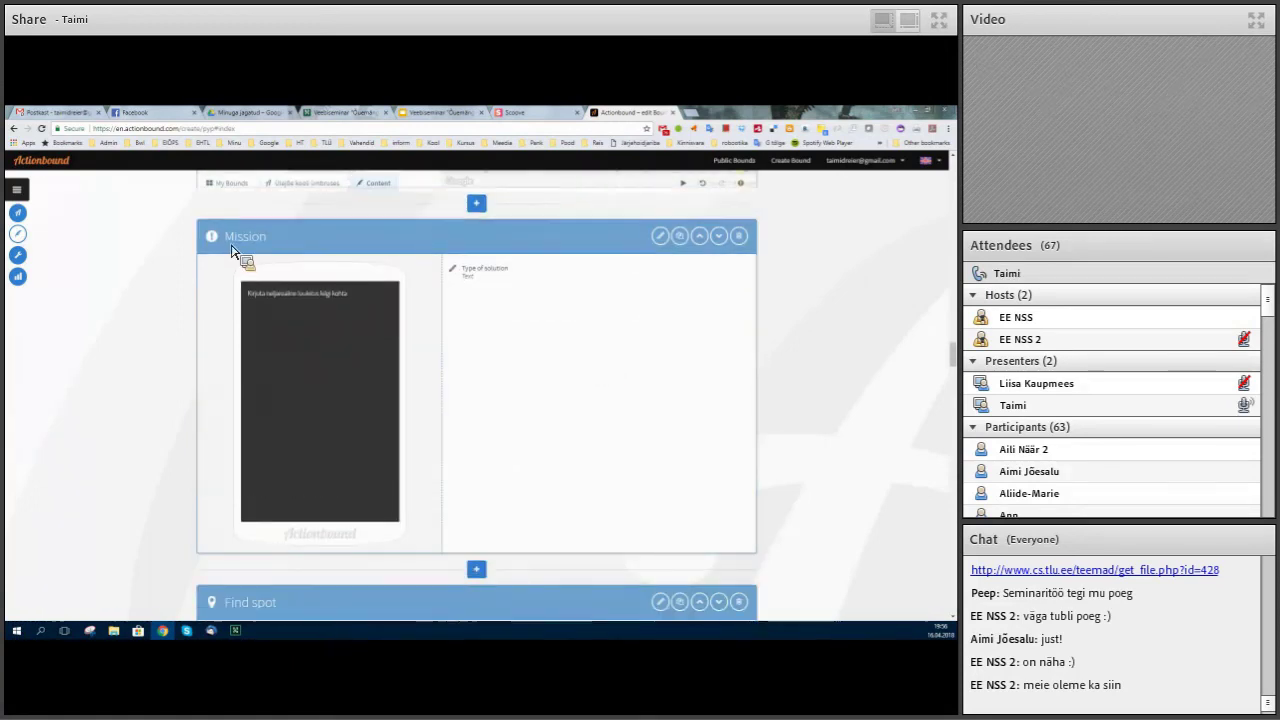
click(660, 238)
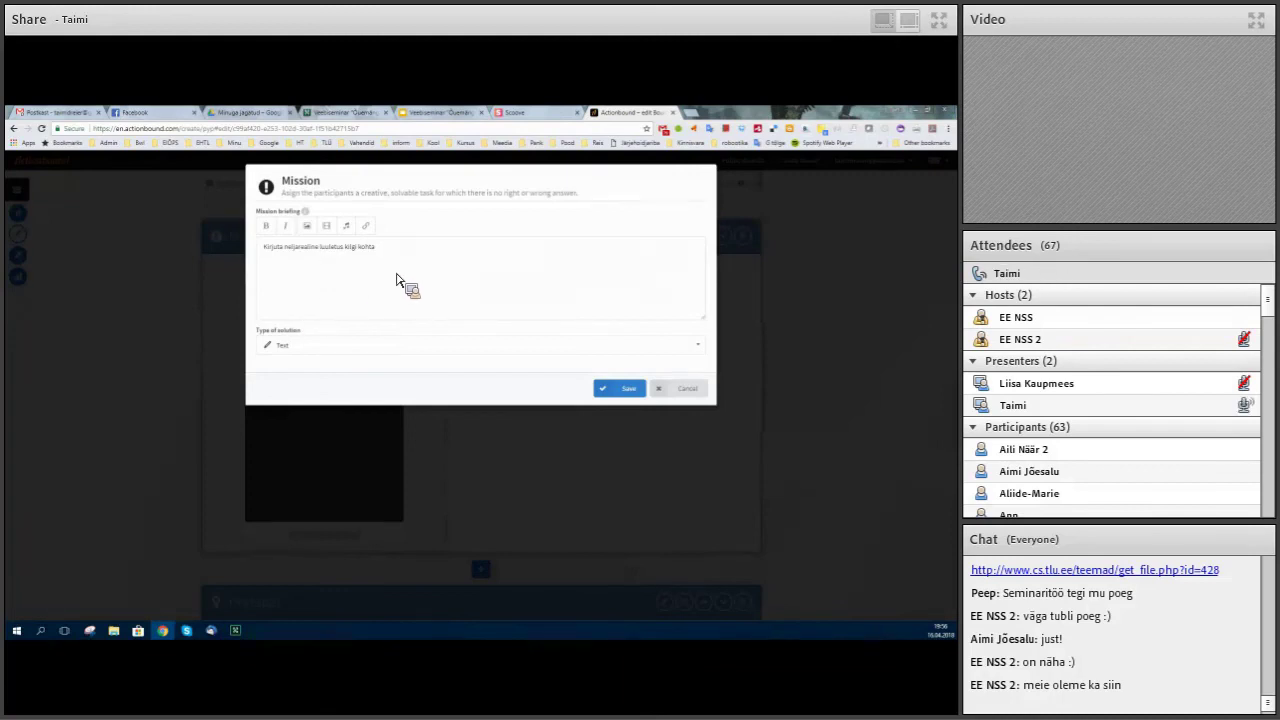
click(703, 351)
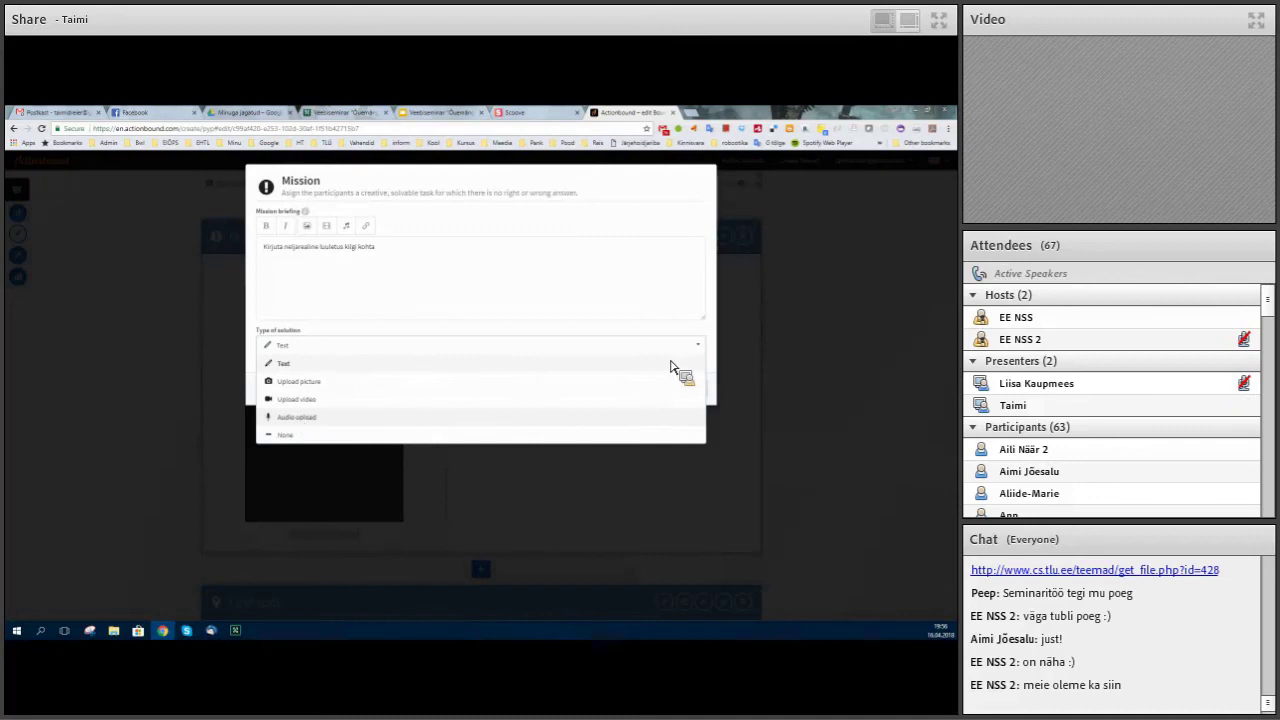
click(702, 352)
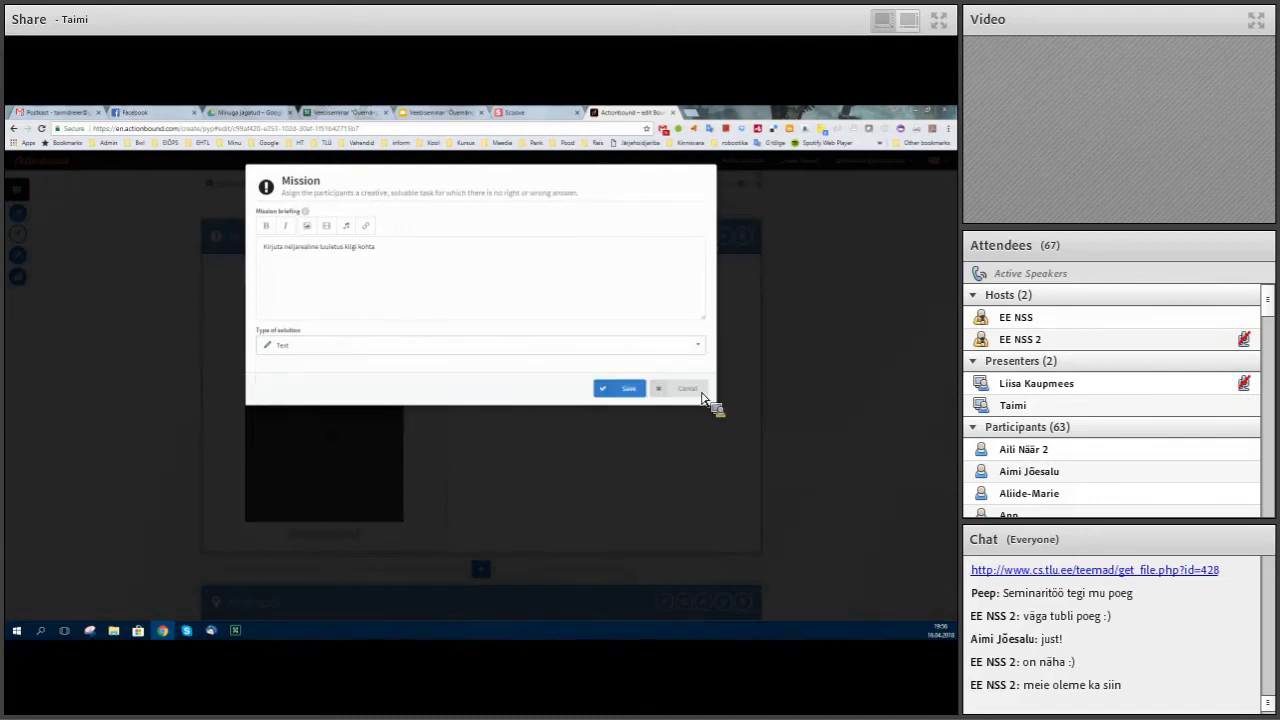
click(672, 389)
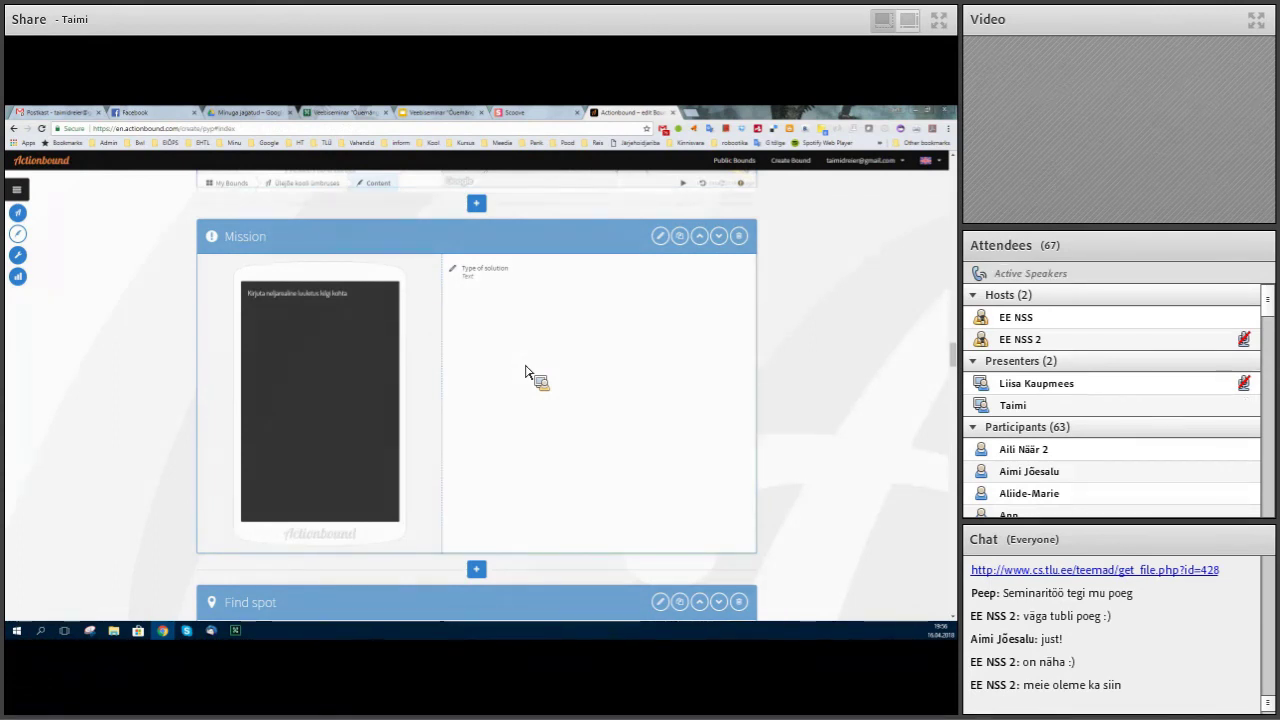
- Examine the Bound's following Find spot, Quiz and Mission elements down to the Scan code element
scroll(535, 371, down, 2)
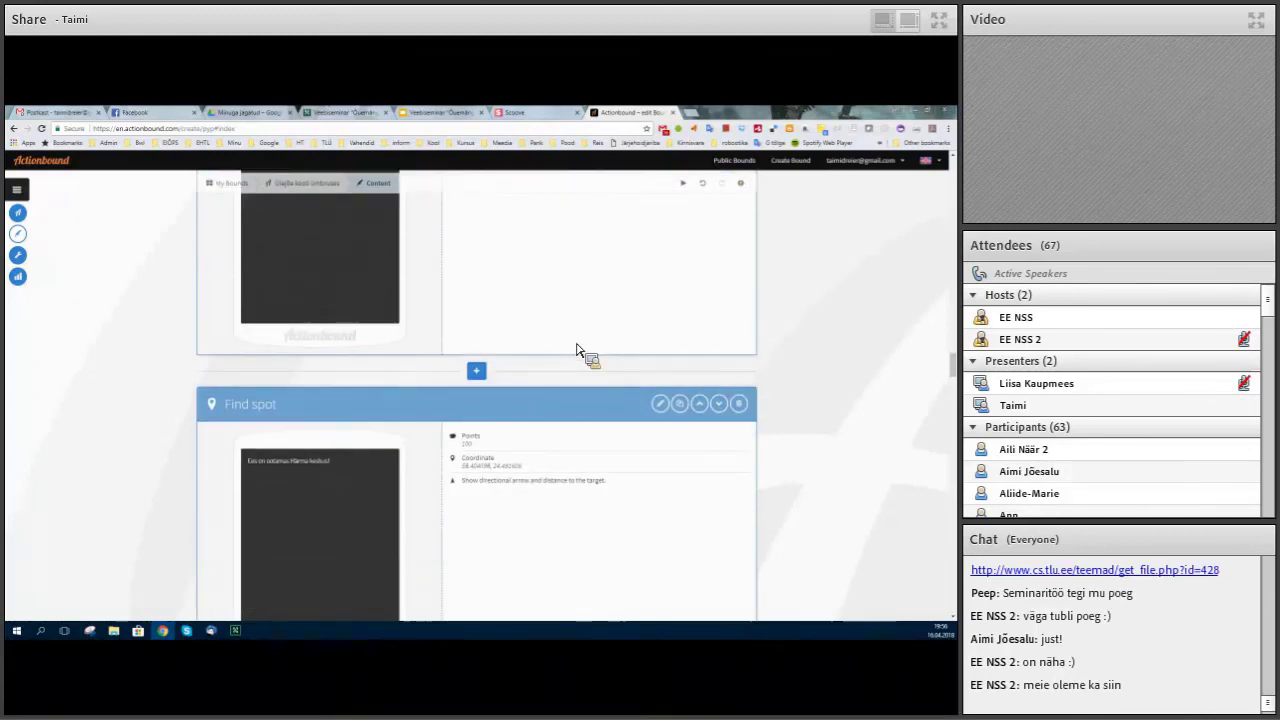
scroll(576, 350, down, 4)
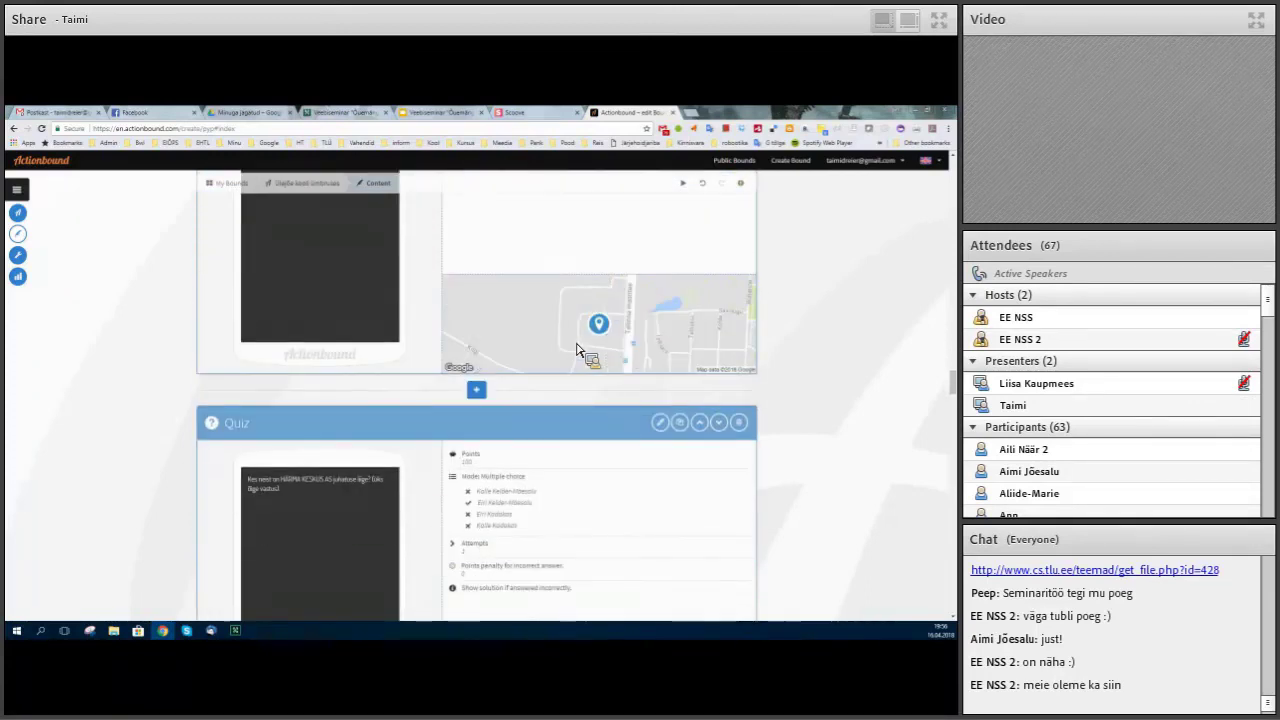
scroll(576, 350, down, 5)
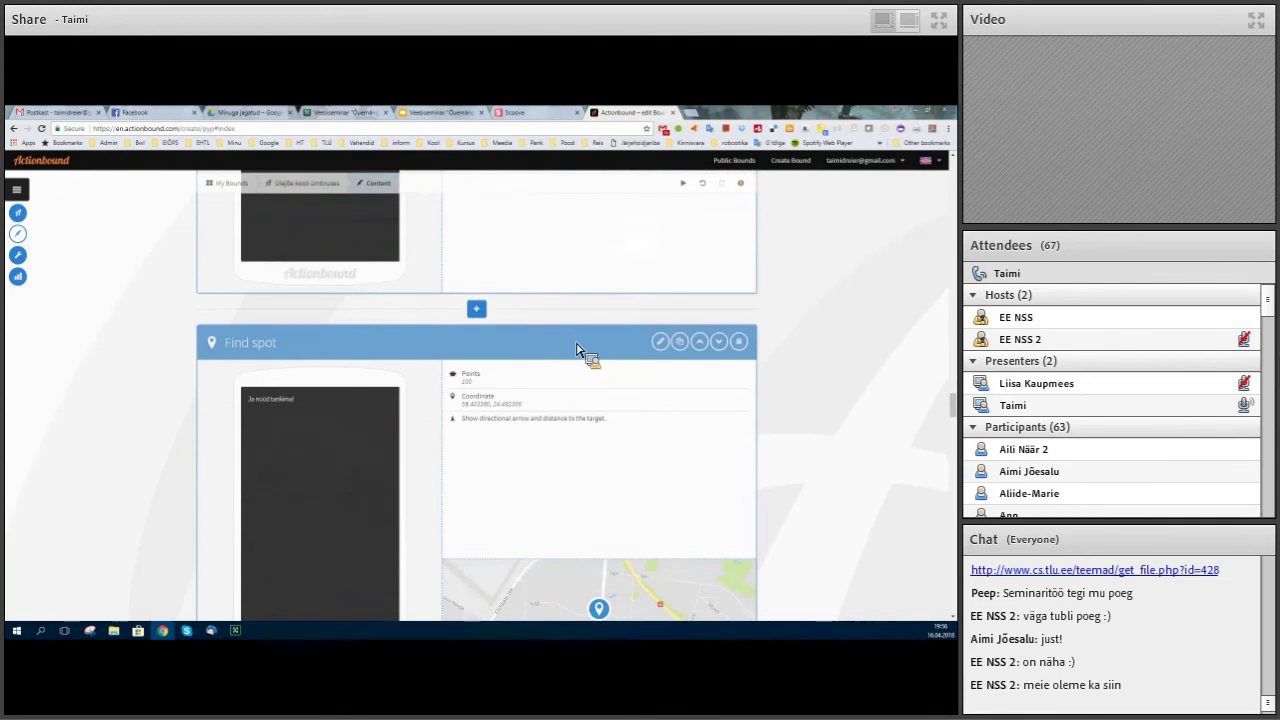
scroll(576, 350, down, 5)
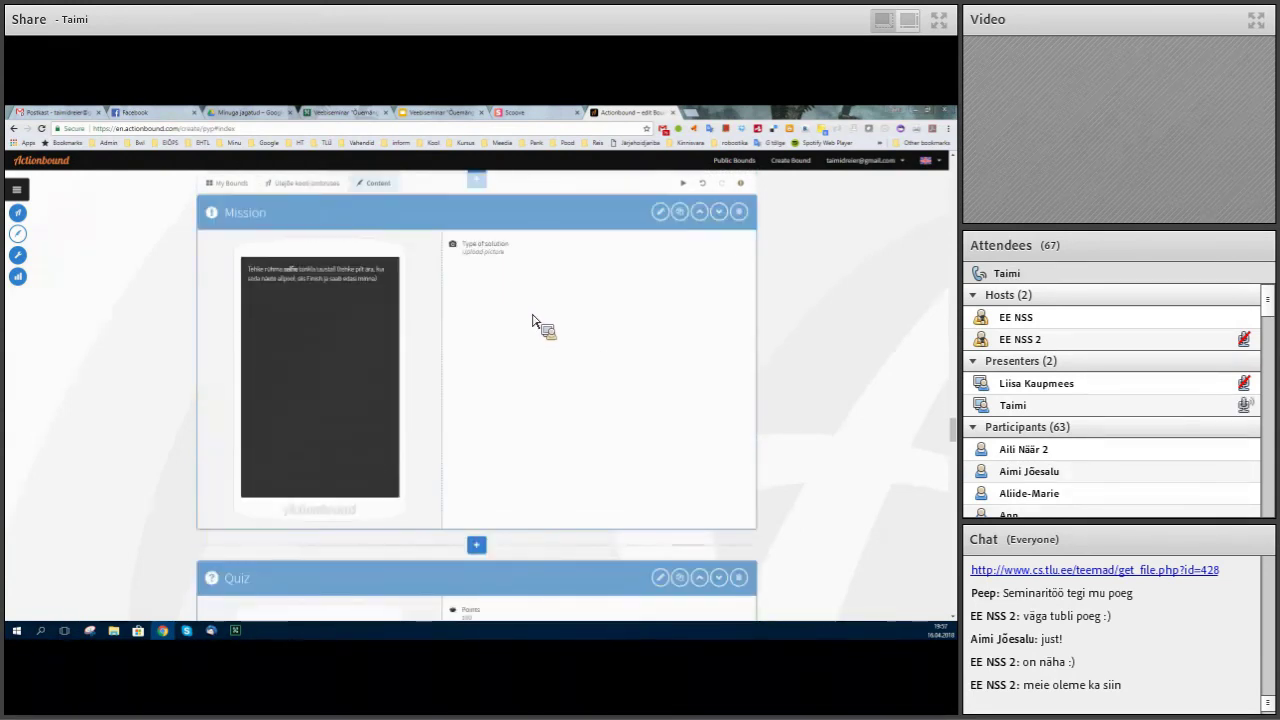
scroll(532, 320, down, 5)
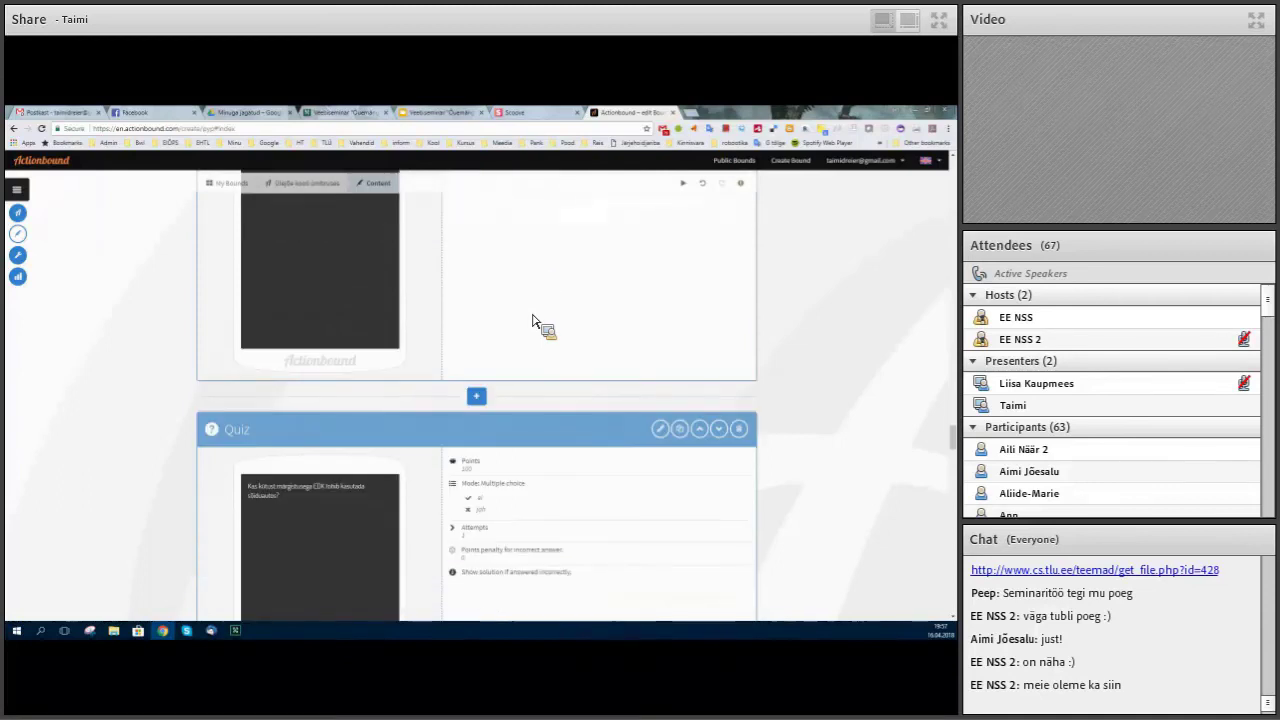
scroll(532, 320, down, 10)
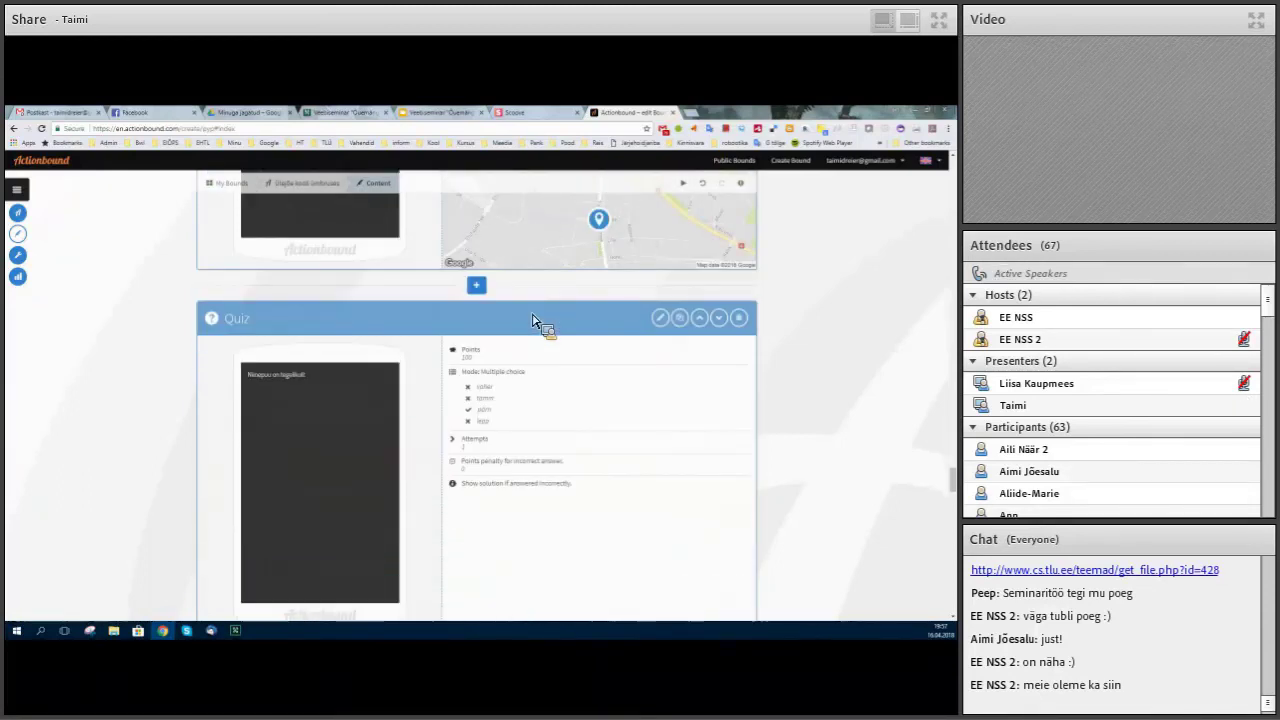
scroll(532, 320, down, 4)
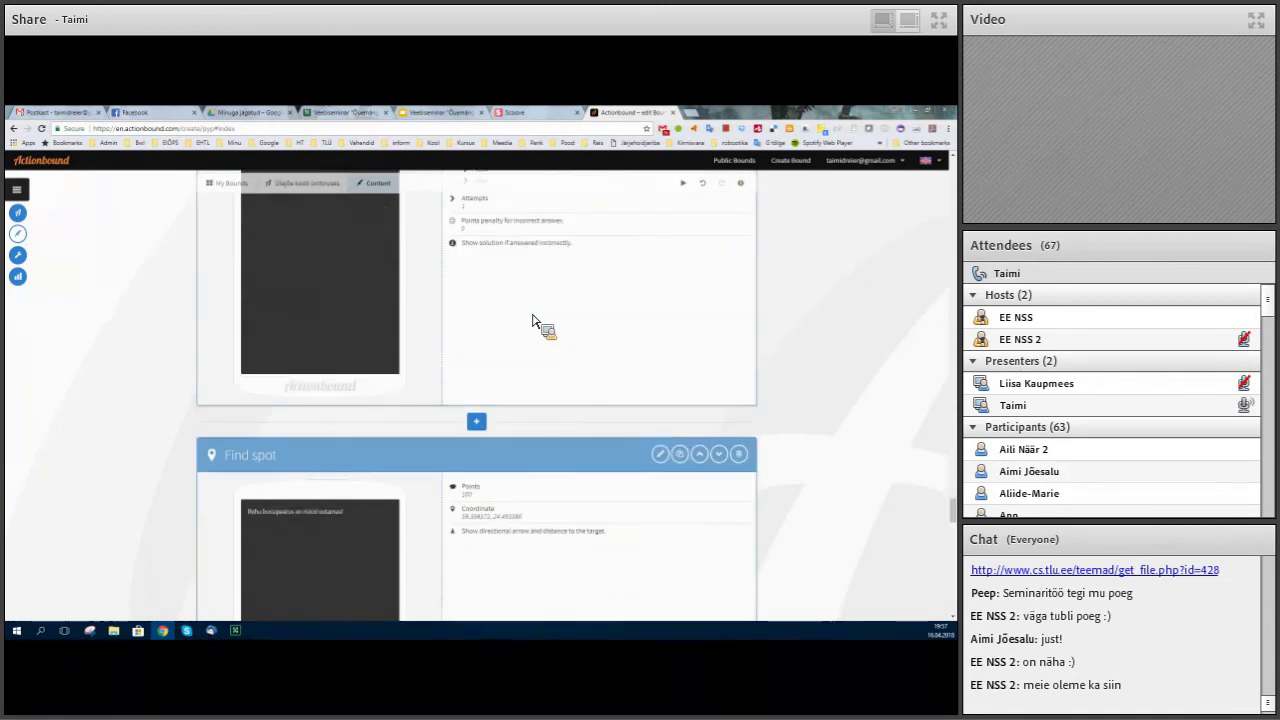
scroll(532, 320, down, 5)
scroll(606, 424, down, 2)
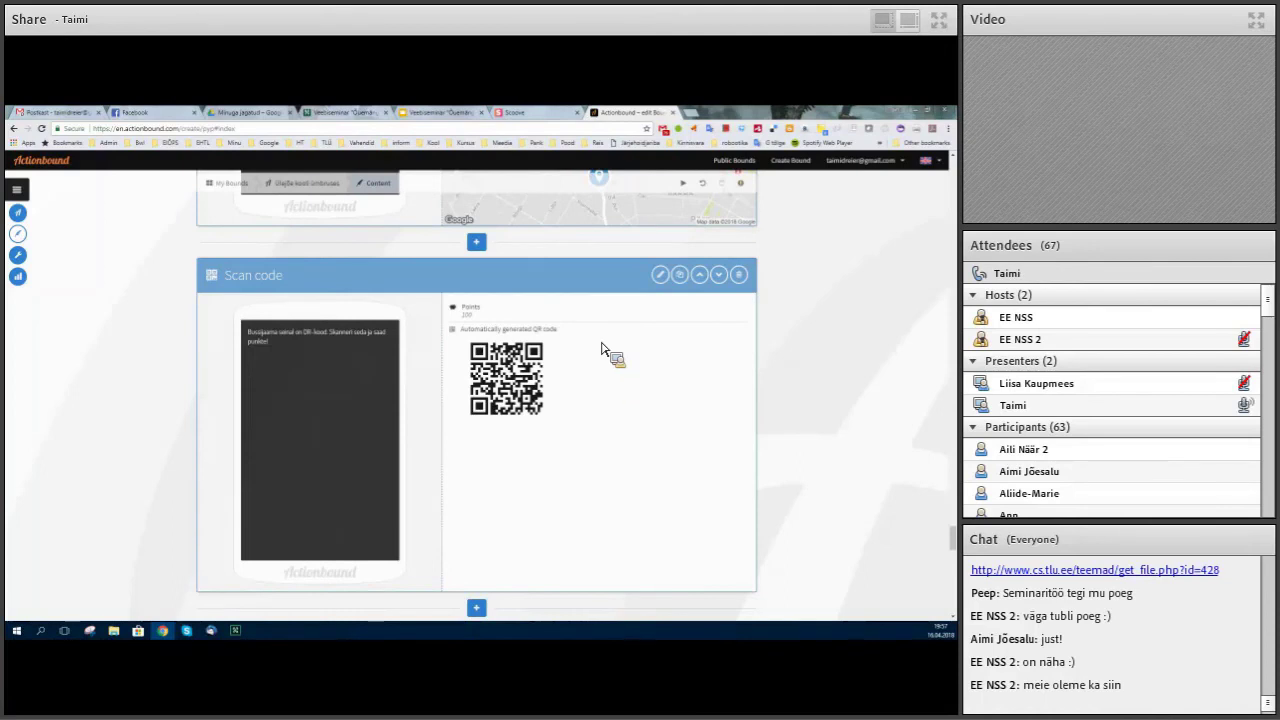
- Open the Scan code element for editing, review its briefing, points and code modes, and keep Generate QR code
click(661, 276)
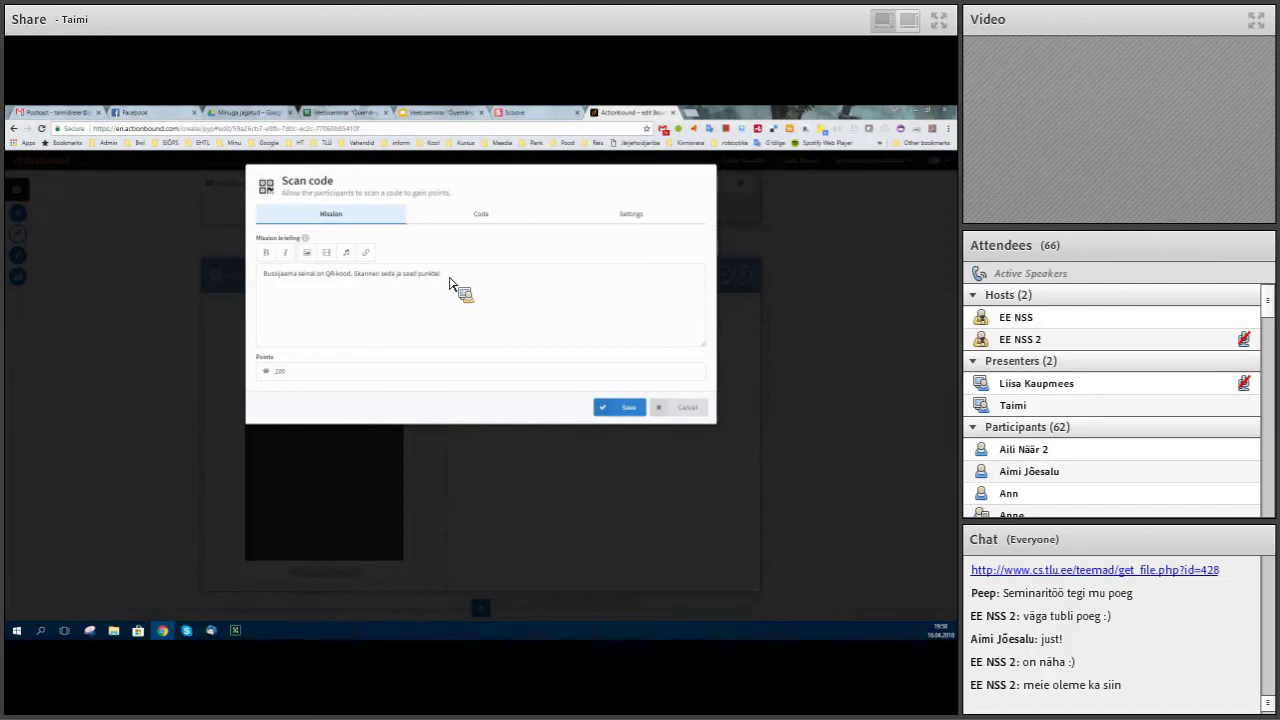
click(309, 375)
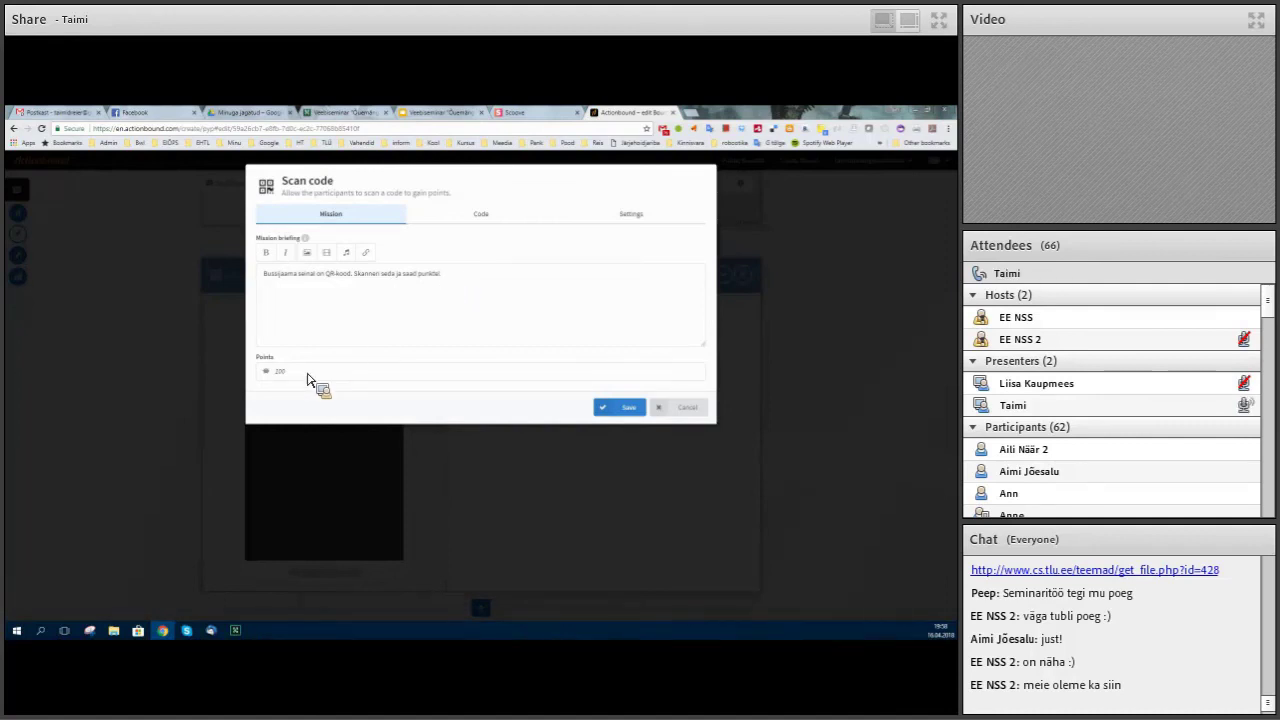
click(486, 222)
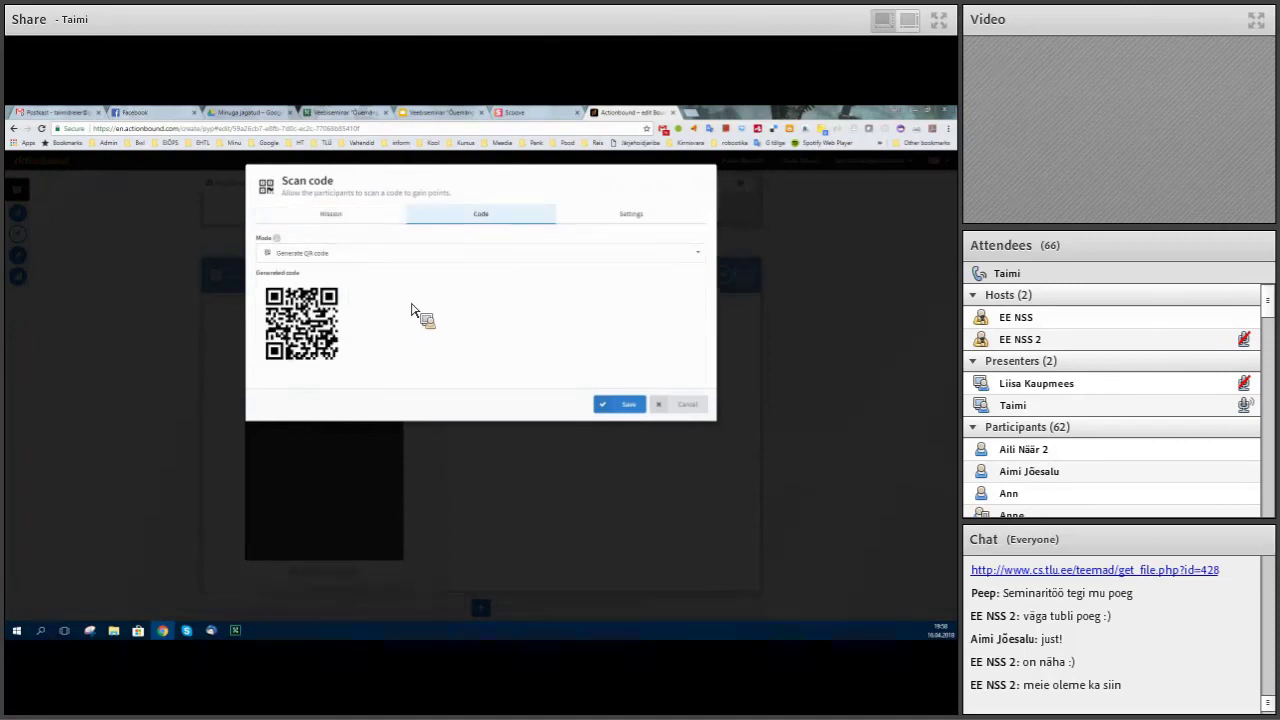
click(700, 263)
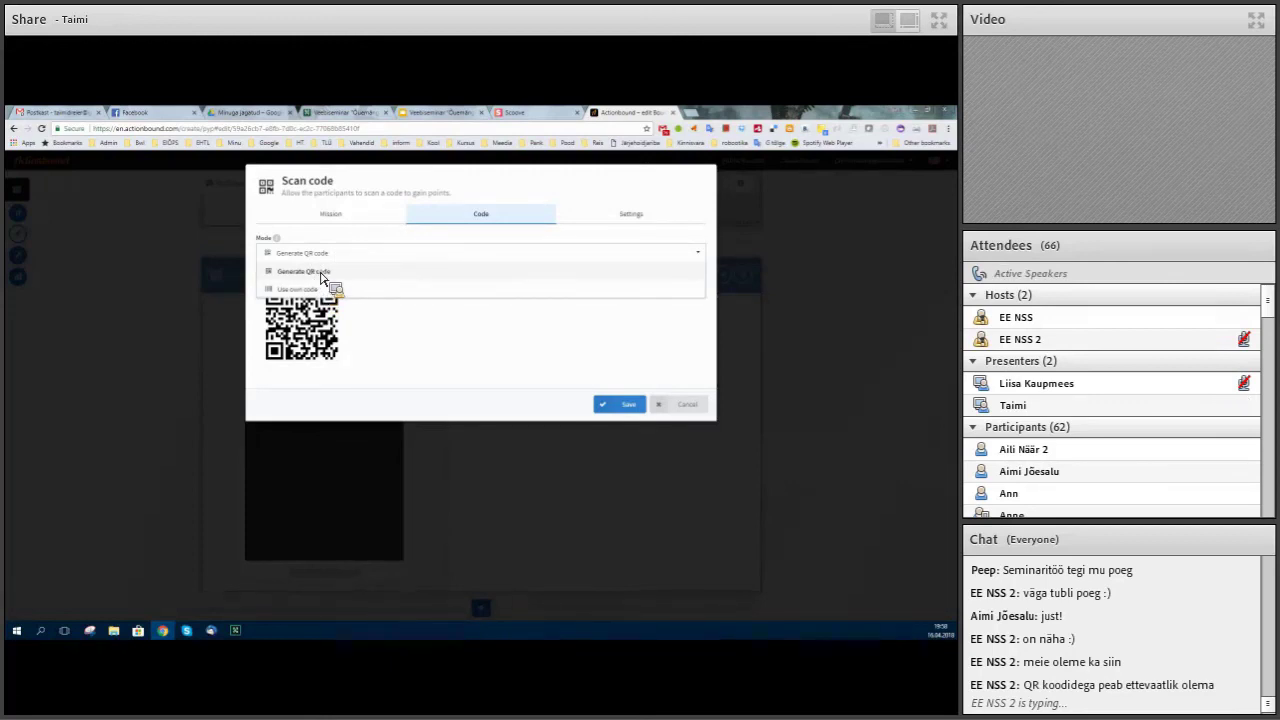
click(328, 273)
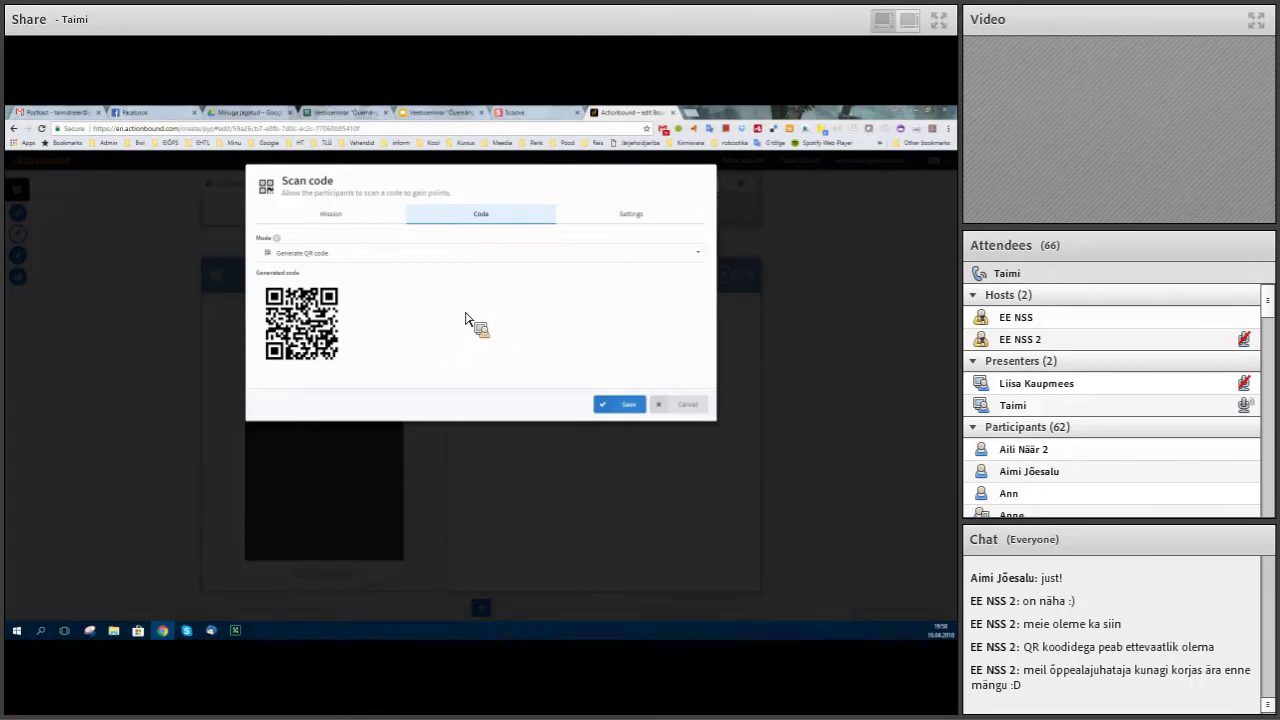
- Try making the QR code scan mandatory for players, turn the option back off, and close the Scan code element
click(638, 217)
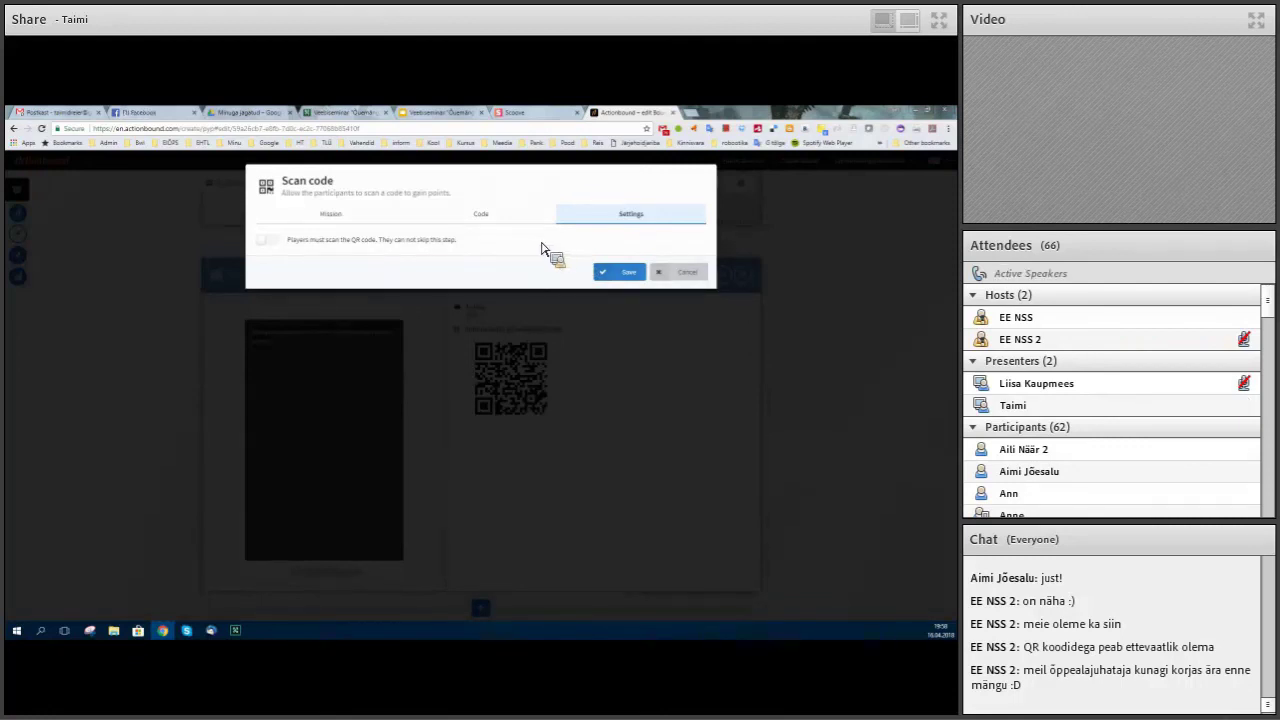
click(279, 242)
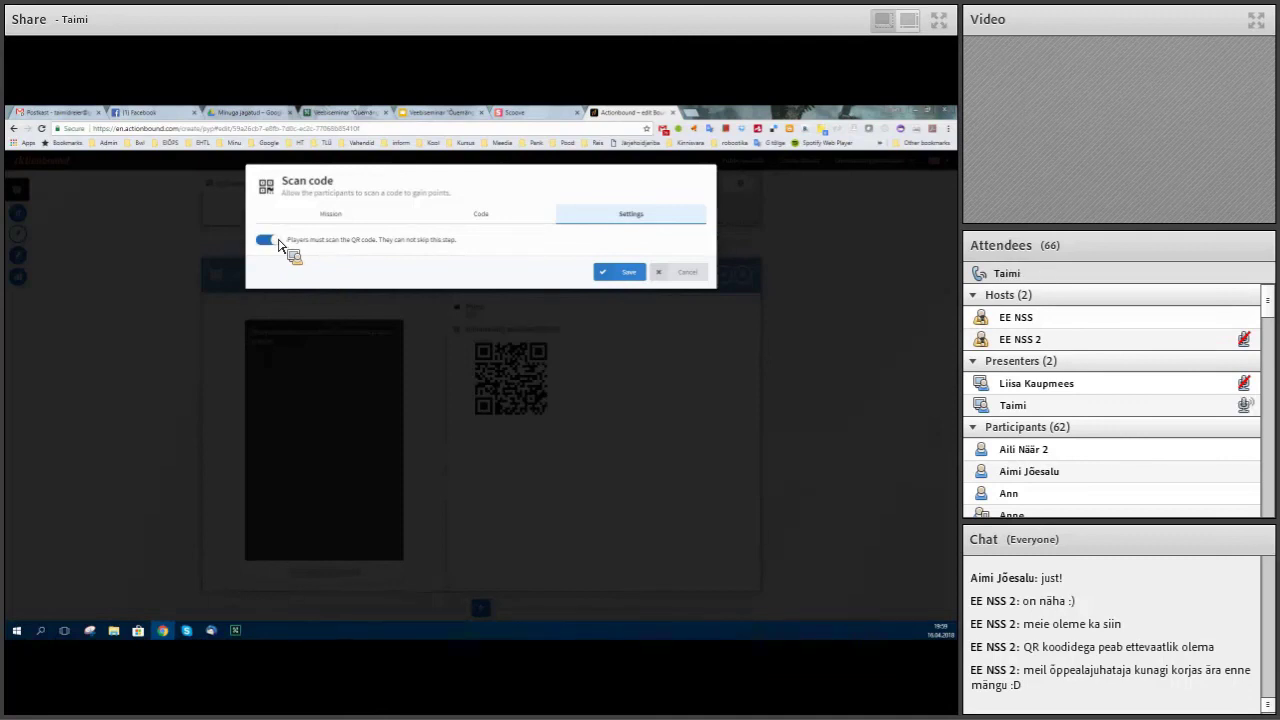
click(264, 243)
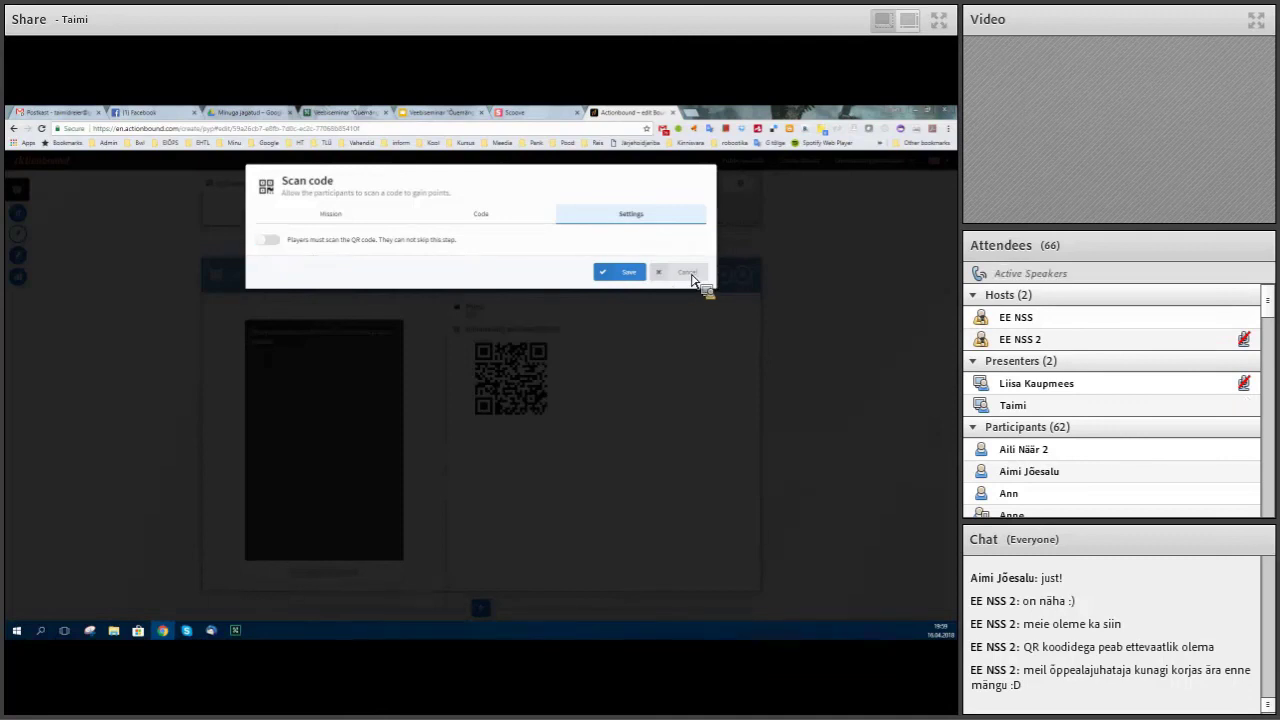
click(640, 392)
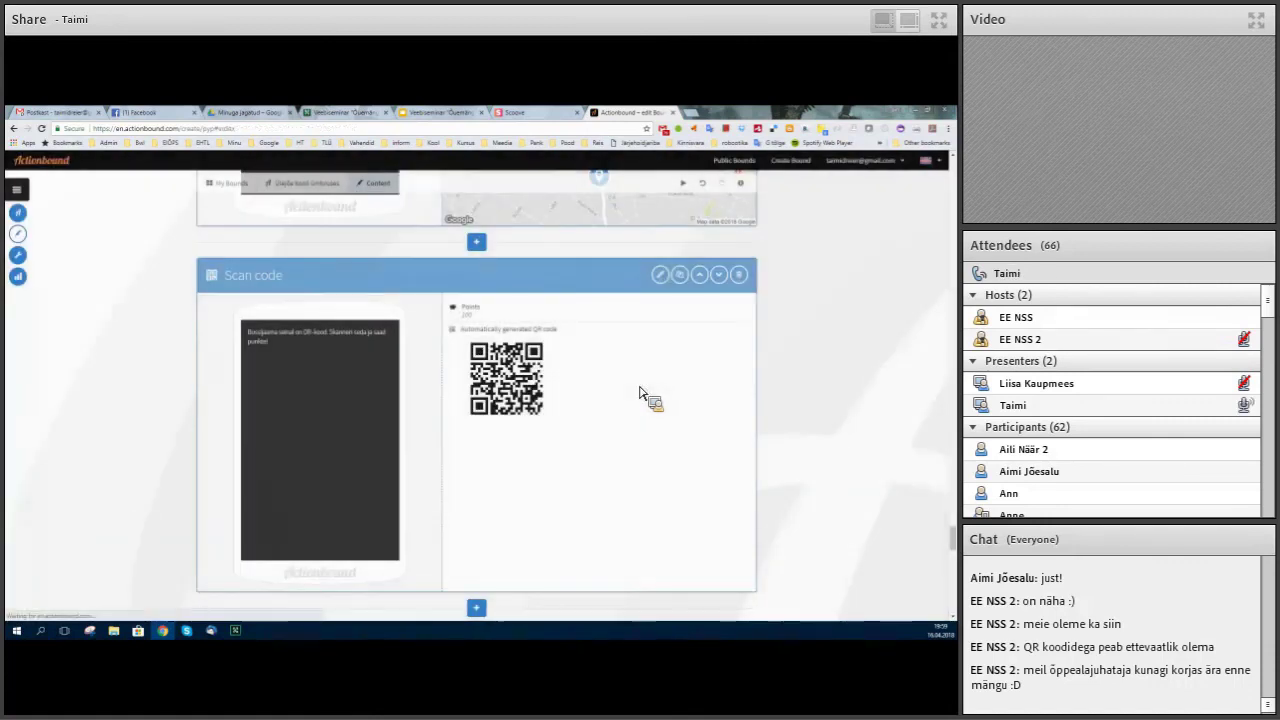
- Review the remaining elements after Scan code through the Bound's closing Information element
scroll(640, 392, down, 3)
scroll(640, 395, down, 5)
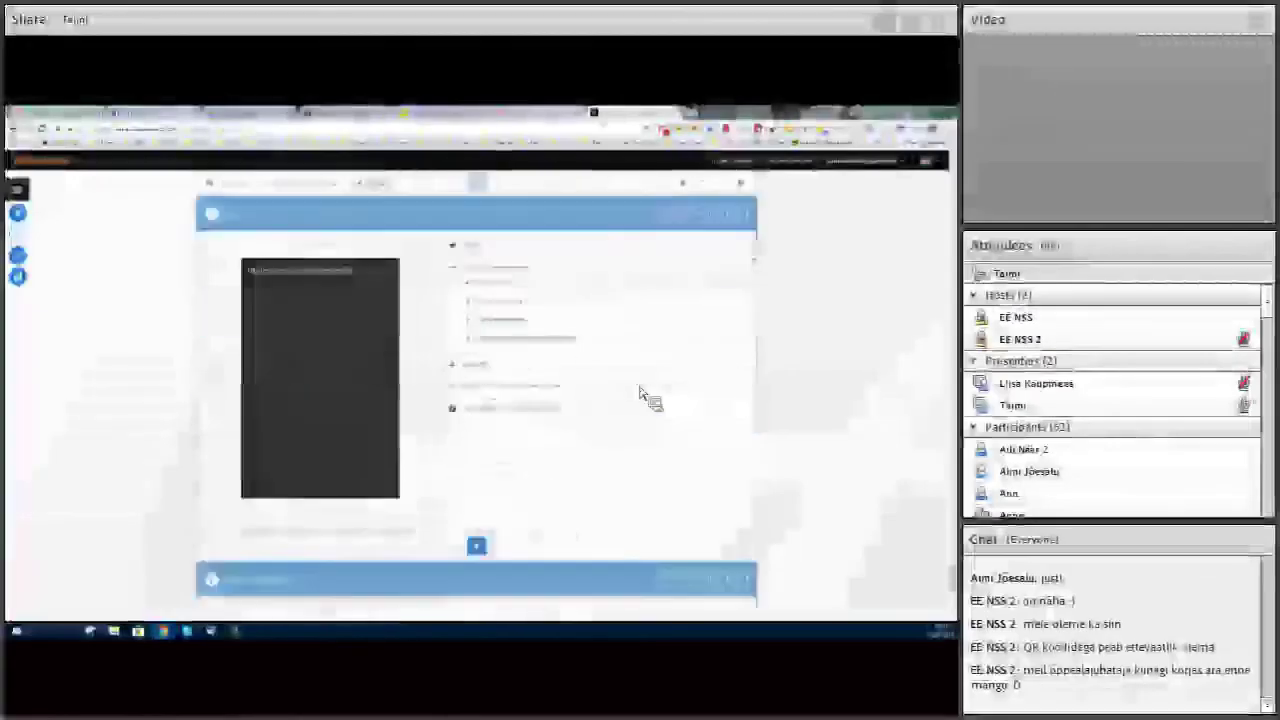
scroll(614, 396, down, 1)
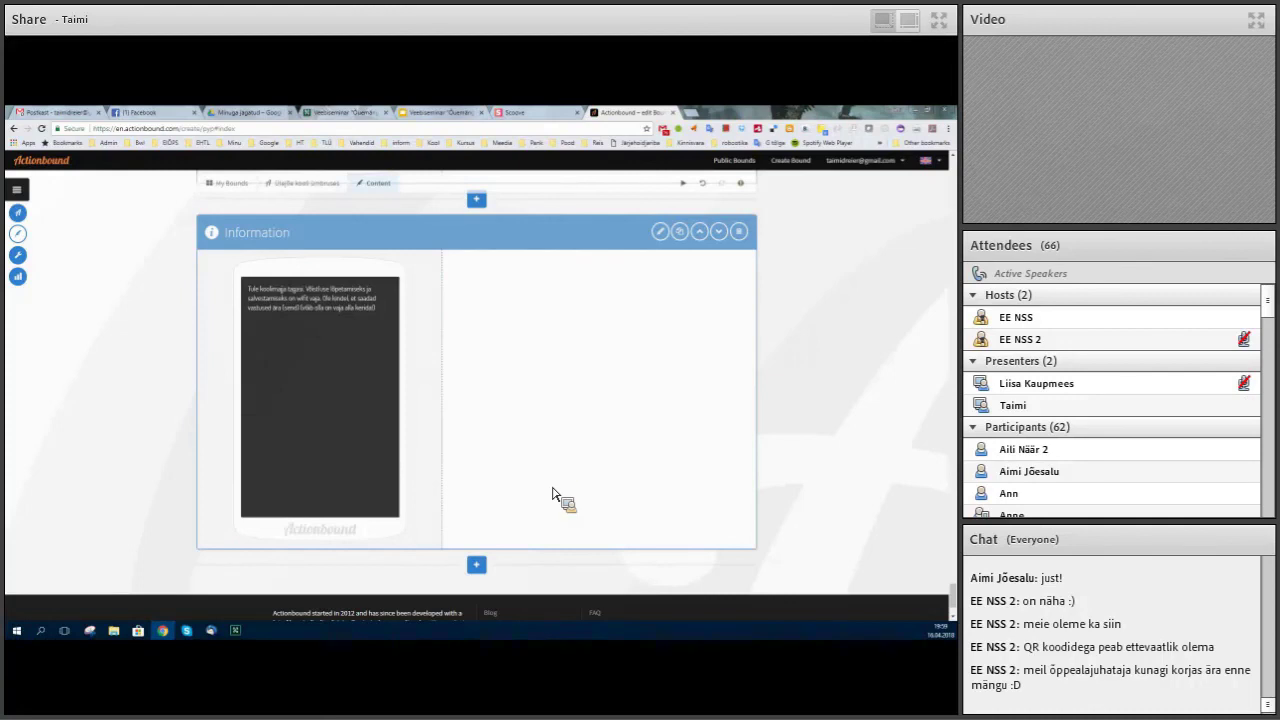
- Show the element types that can be added after the Bound's closing Information element
scroll(486, 472, down, 2)
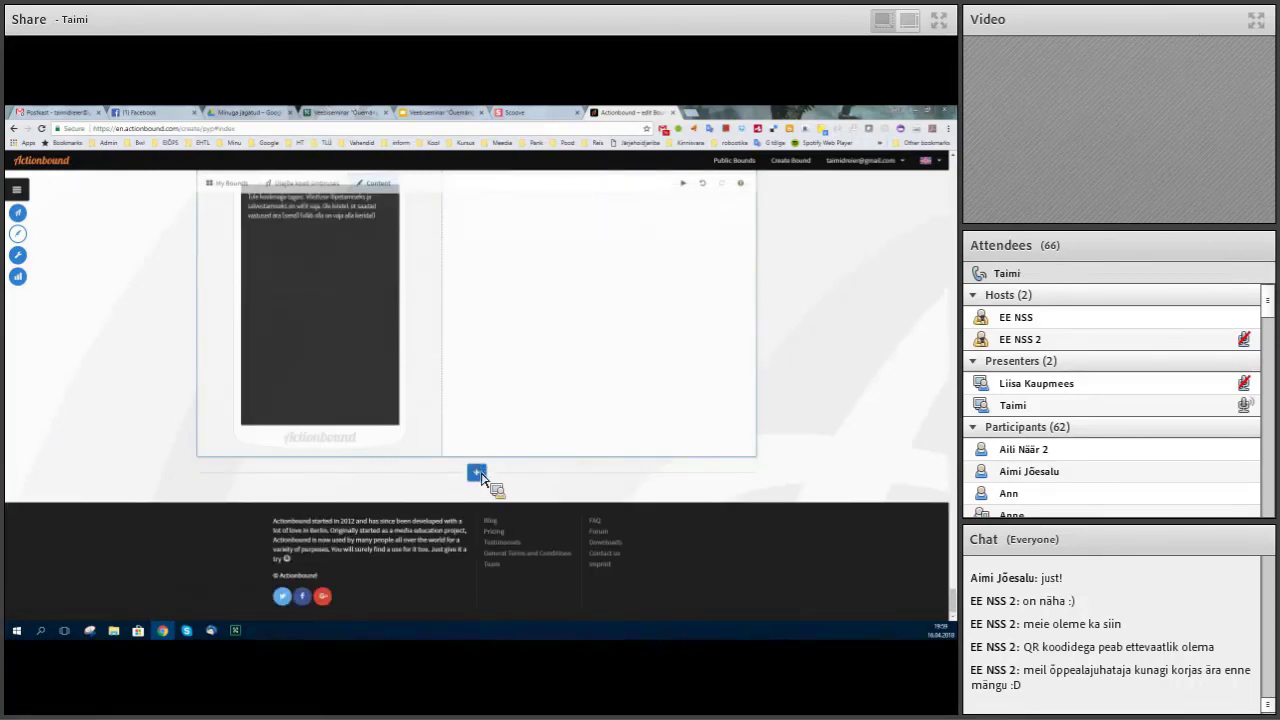
click(479, 474)
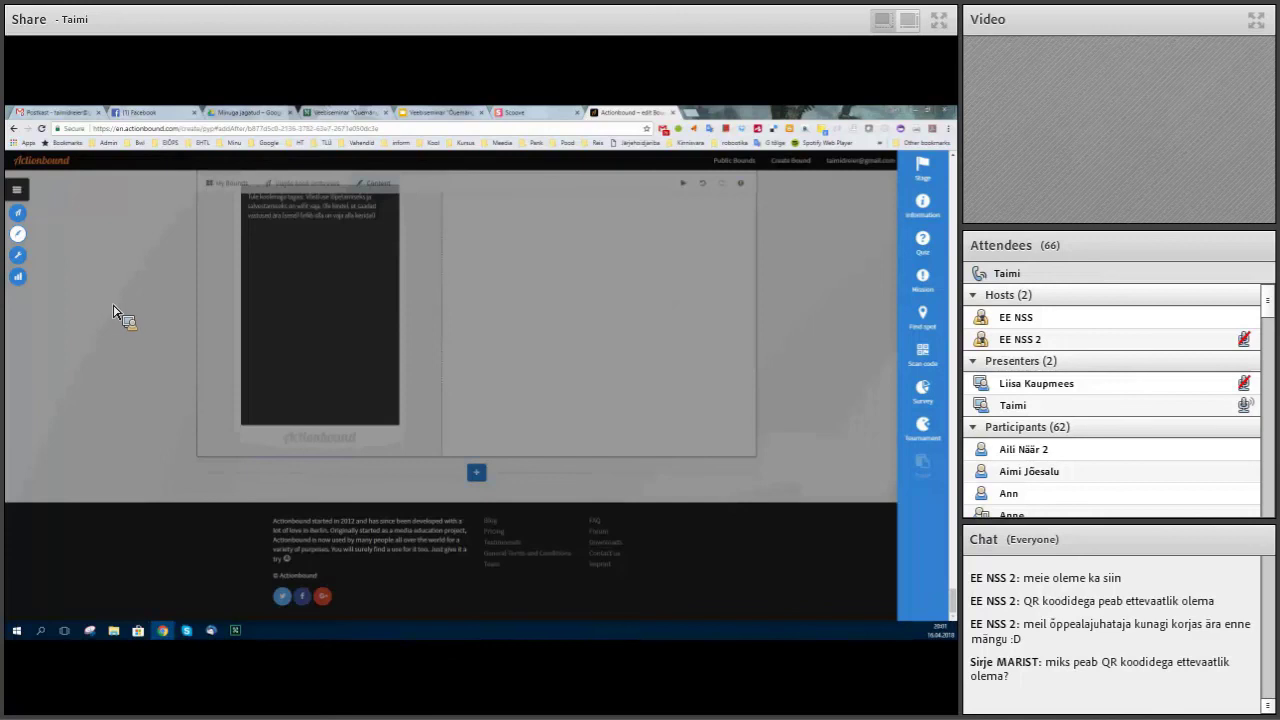
- Review the Bound's settings from play mode to map style, and expand then collapse the Duplicate Bound option without making a copy
click(19, 255)
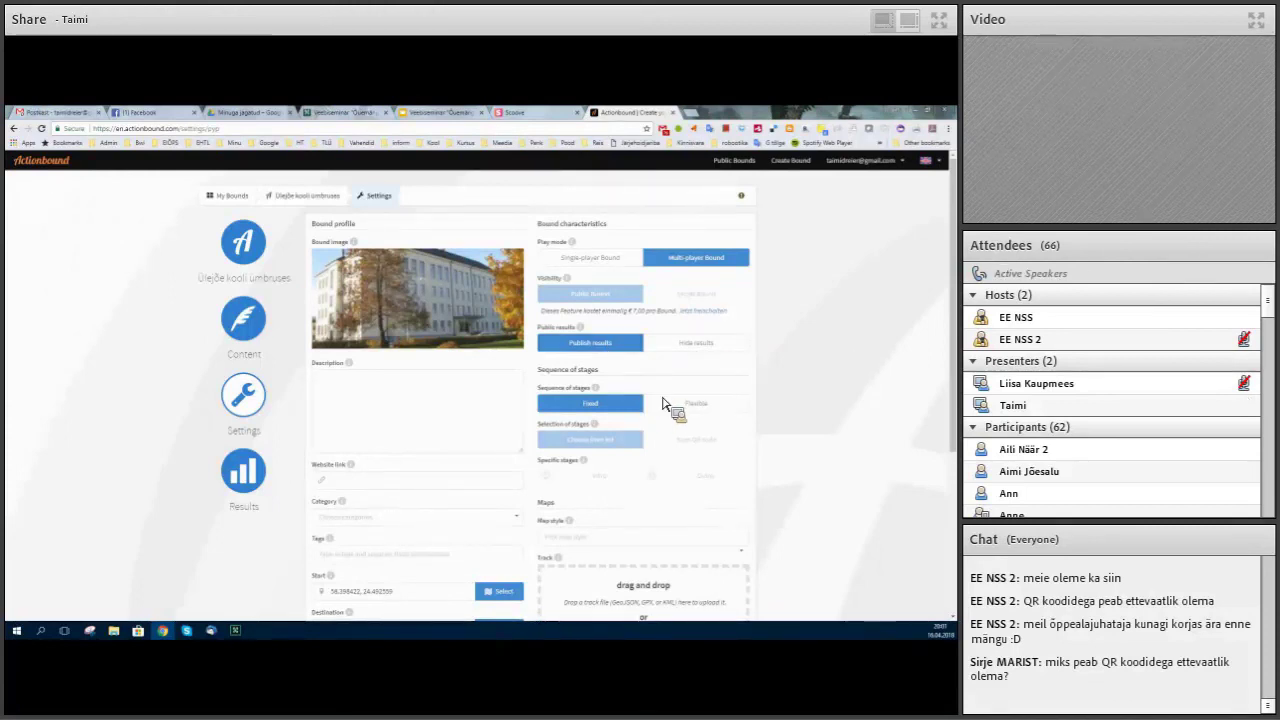
scroll(650, 335, down, 2)
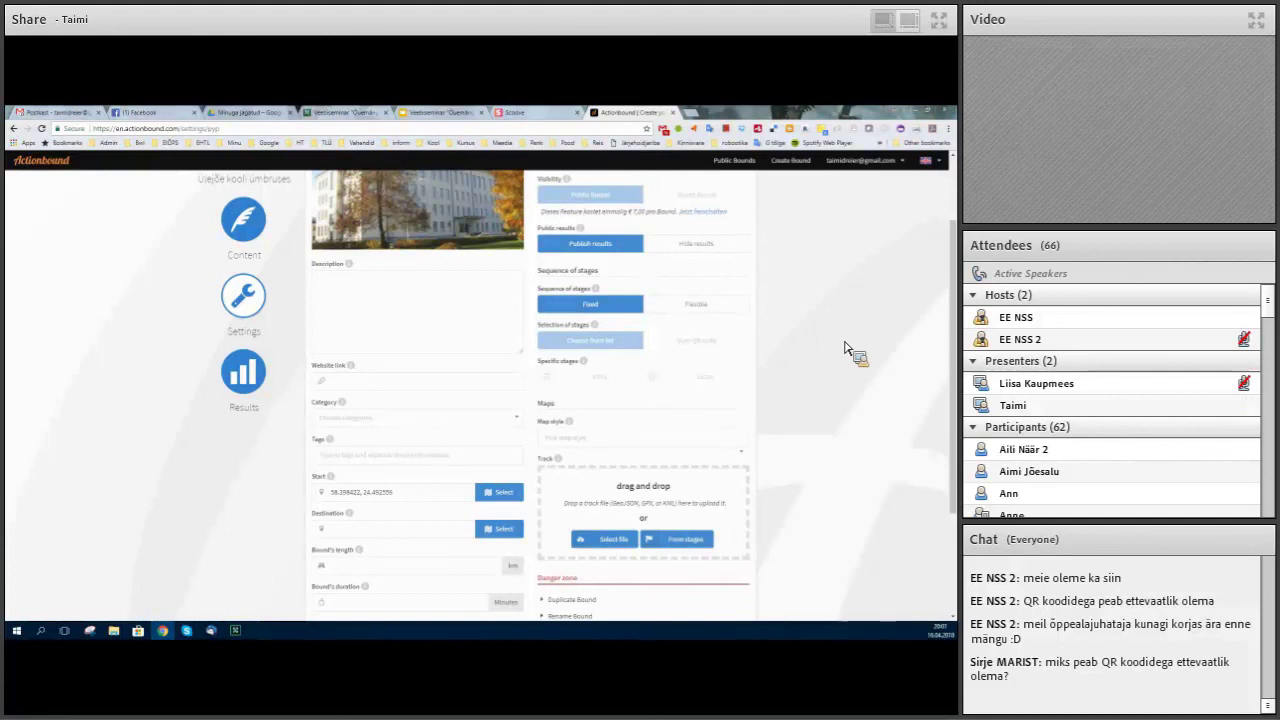
scroll(845, 348, down, 1)
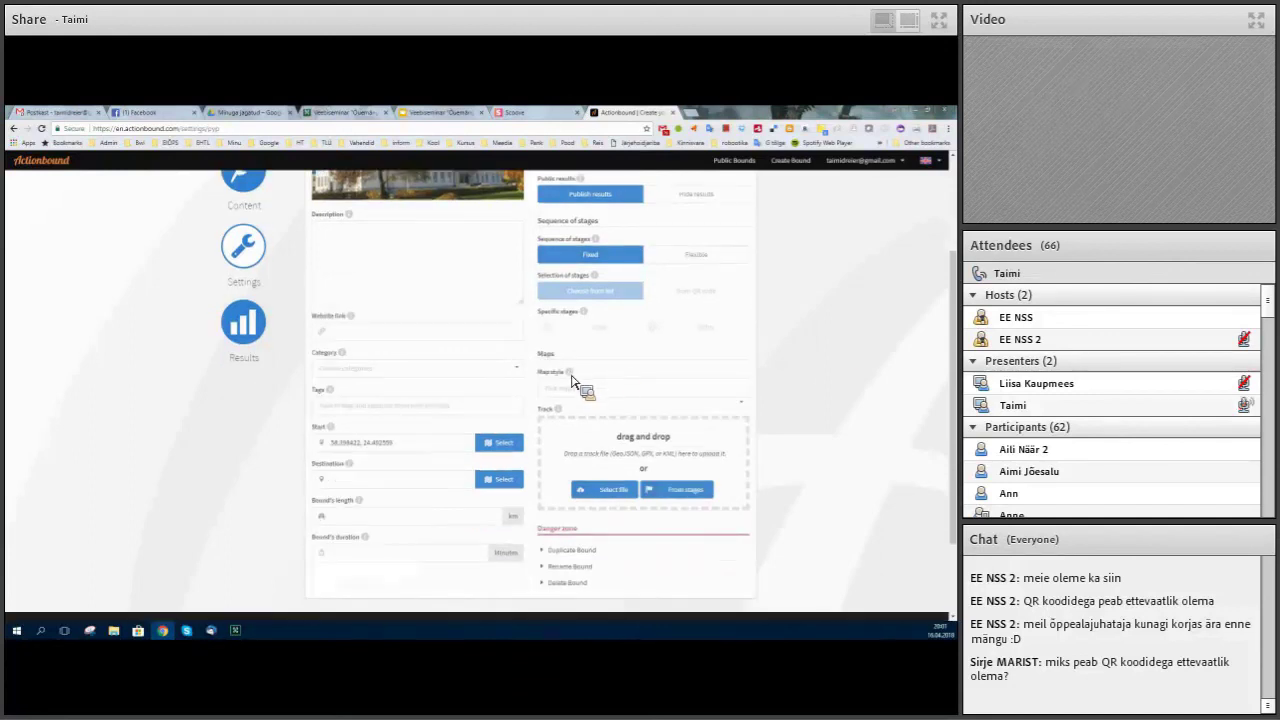
mouse_move(571, 376)
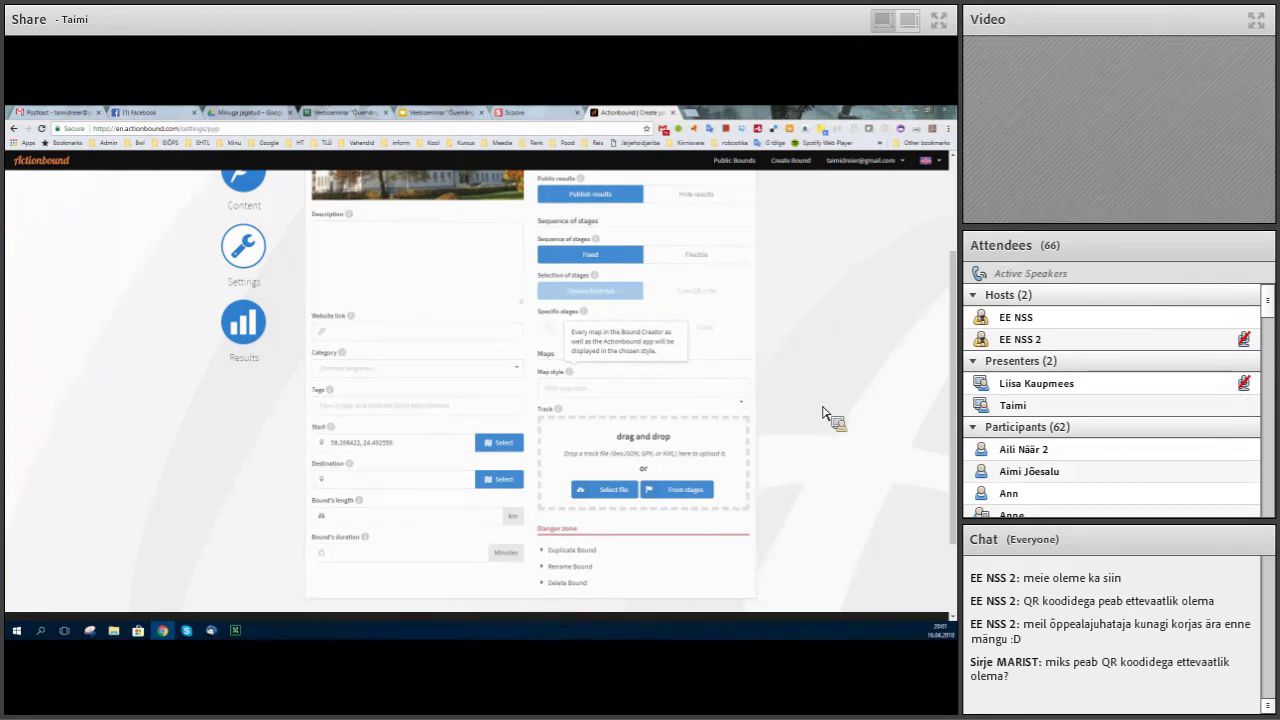
scroll(825, 415, down, 2)
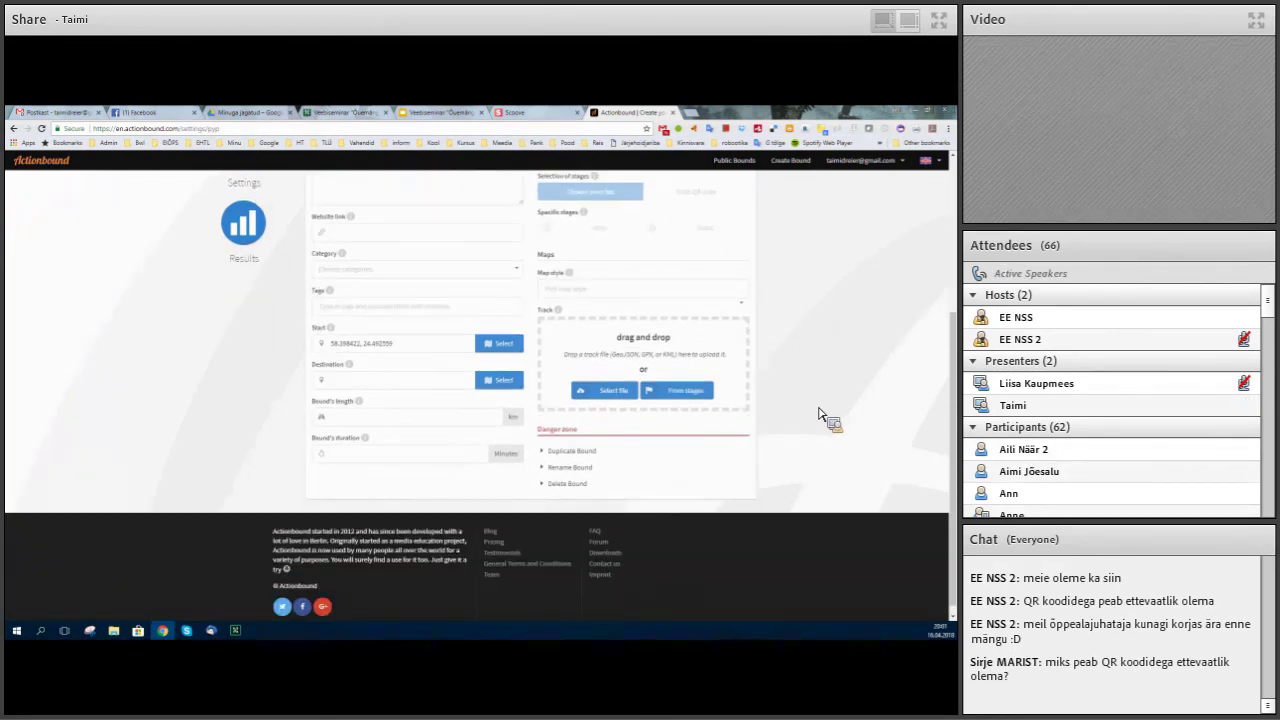
click(545, 455)
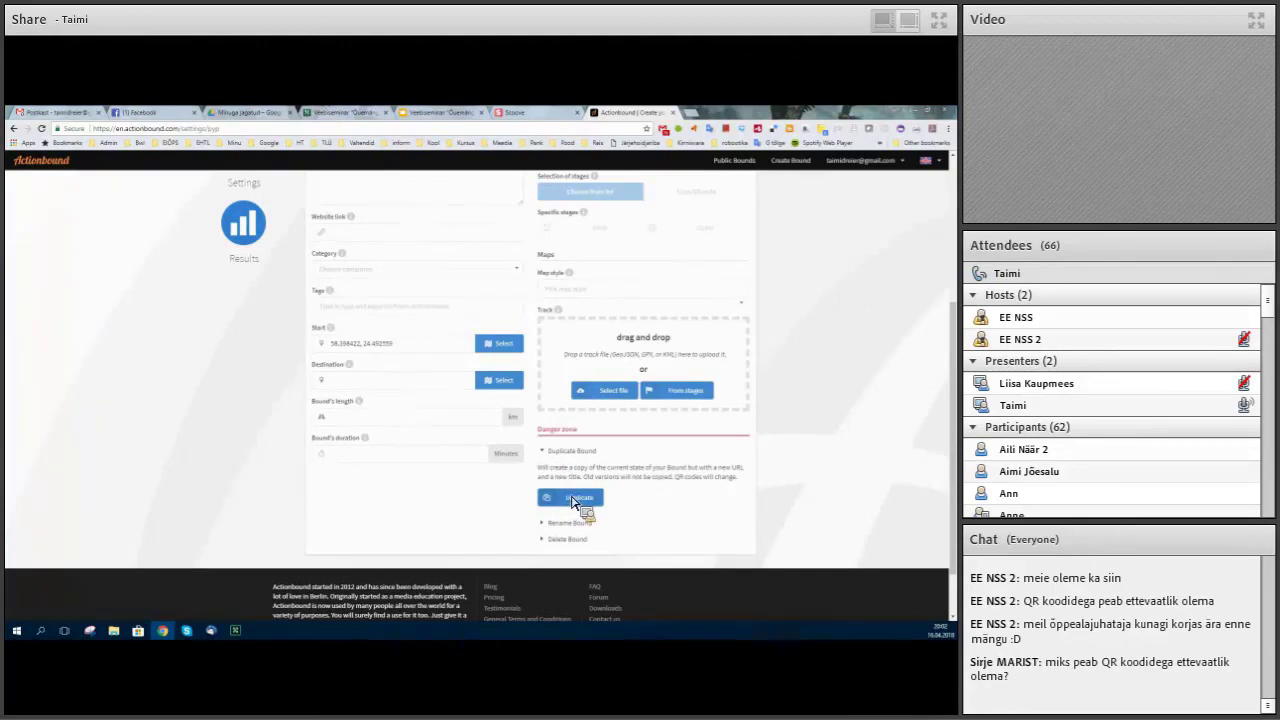
click(545, 455)
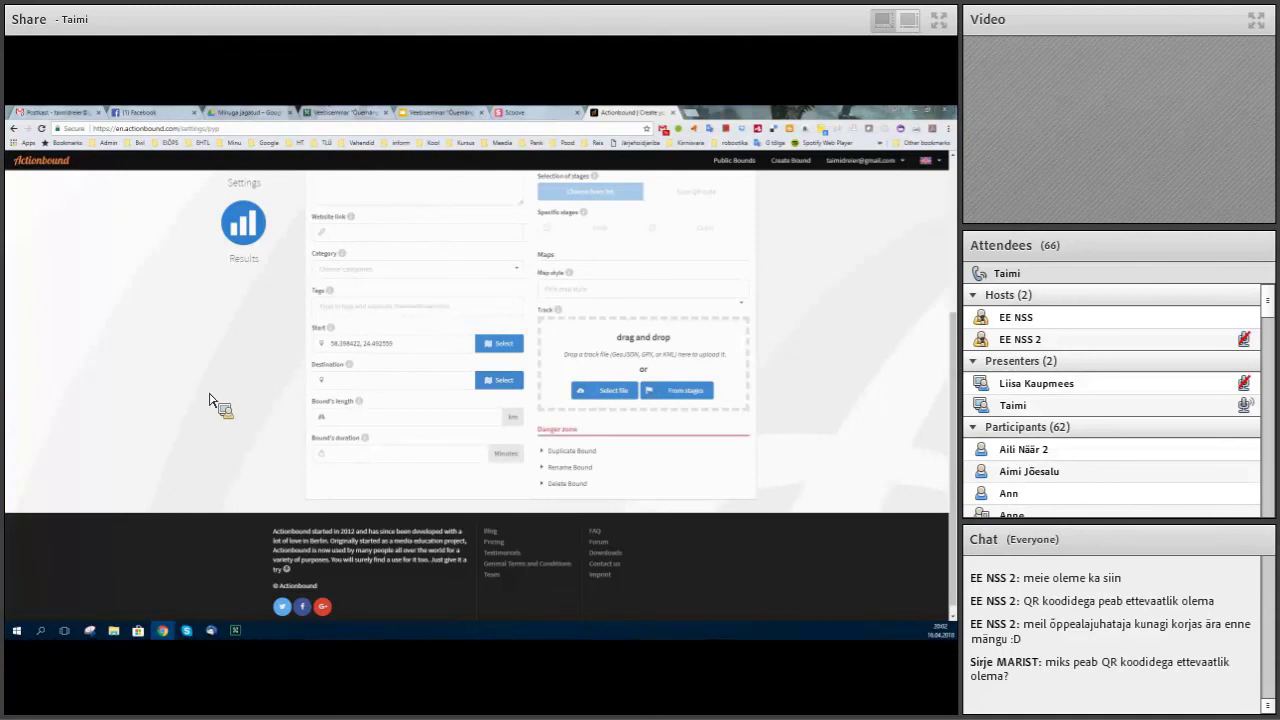
- Open the Bound's results and review the statistics, ratings and list of finished Bounds
scroll(150, 360, up, 5)
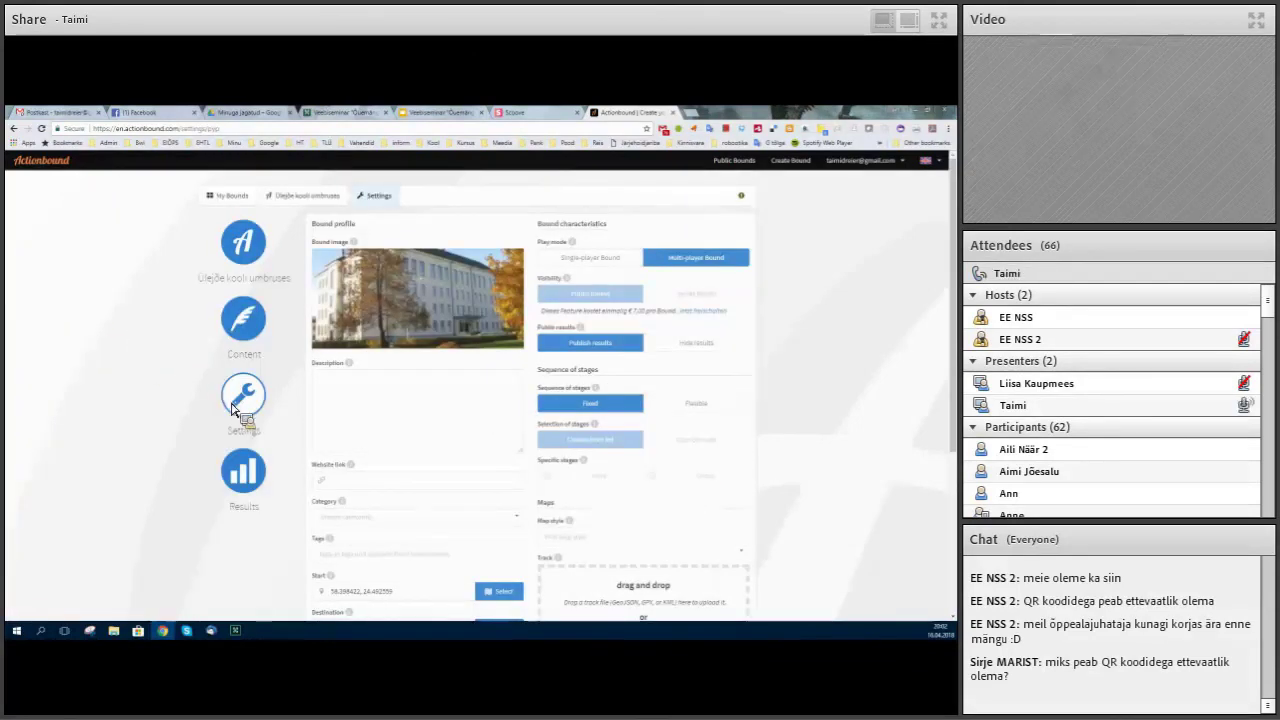
click(243, 472)
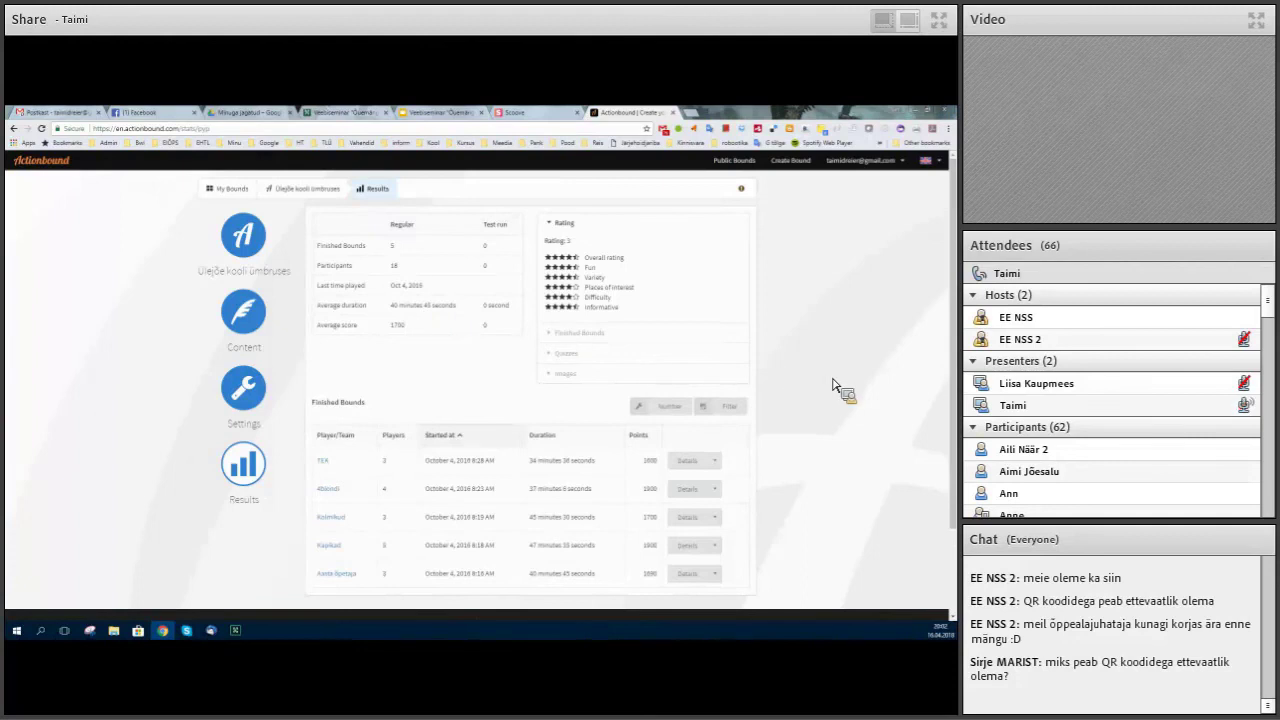
scroll(838, 388, down, 1)
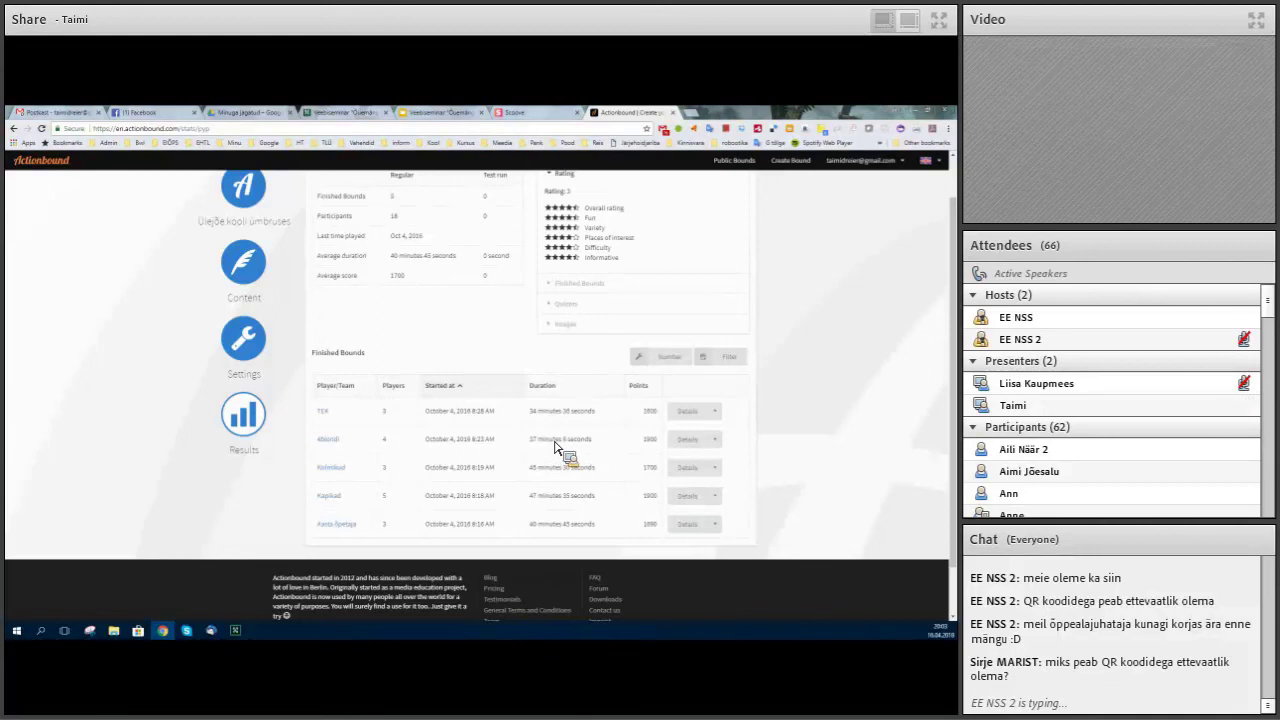
- Open the second team's result in the Finished Bounds list and examine its answers and points for each element
click(334, 442)
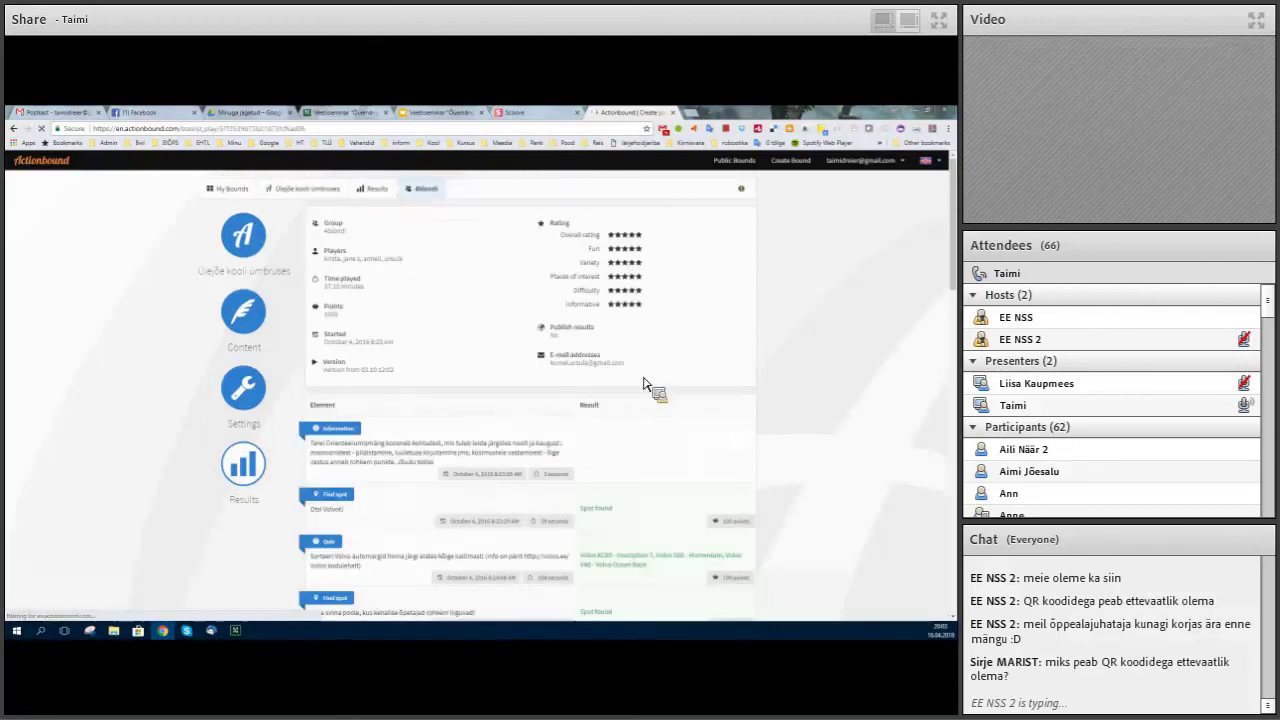
scroll(897, 360, down, 3)
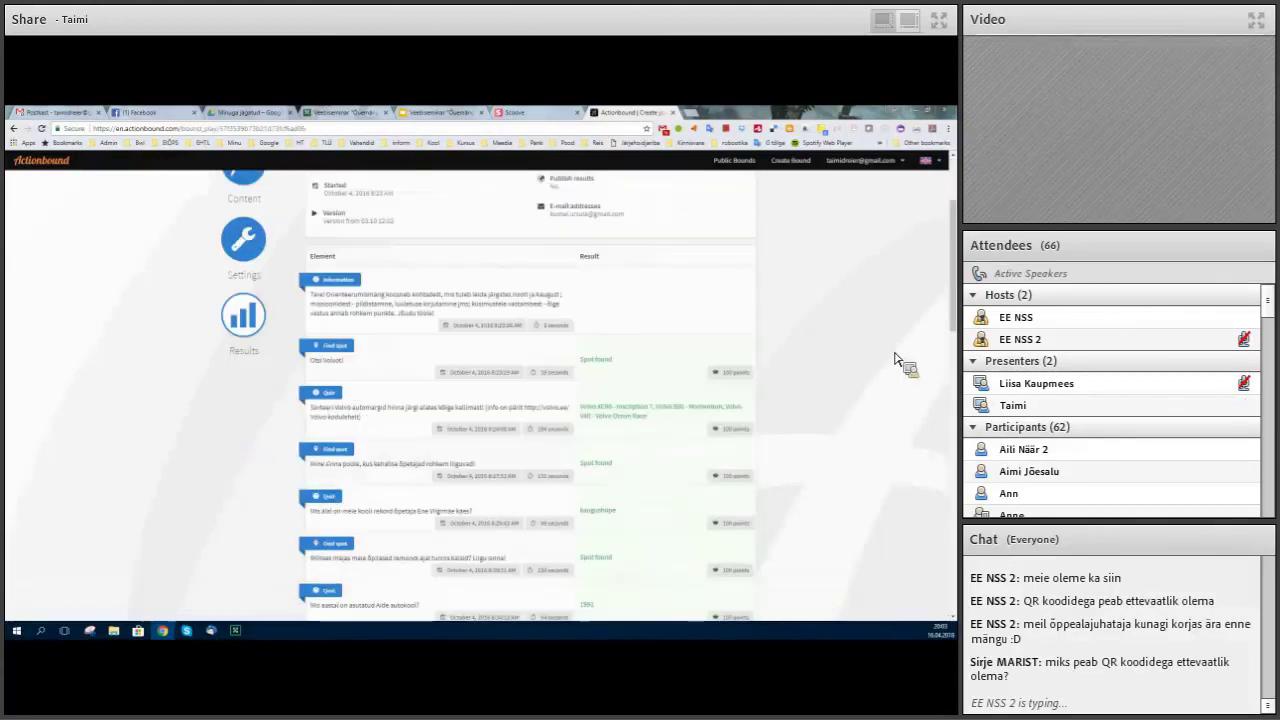
scroll(886, 352, down, 1)
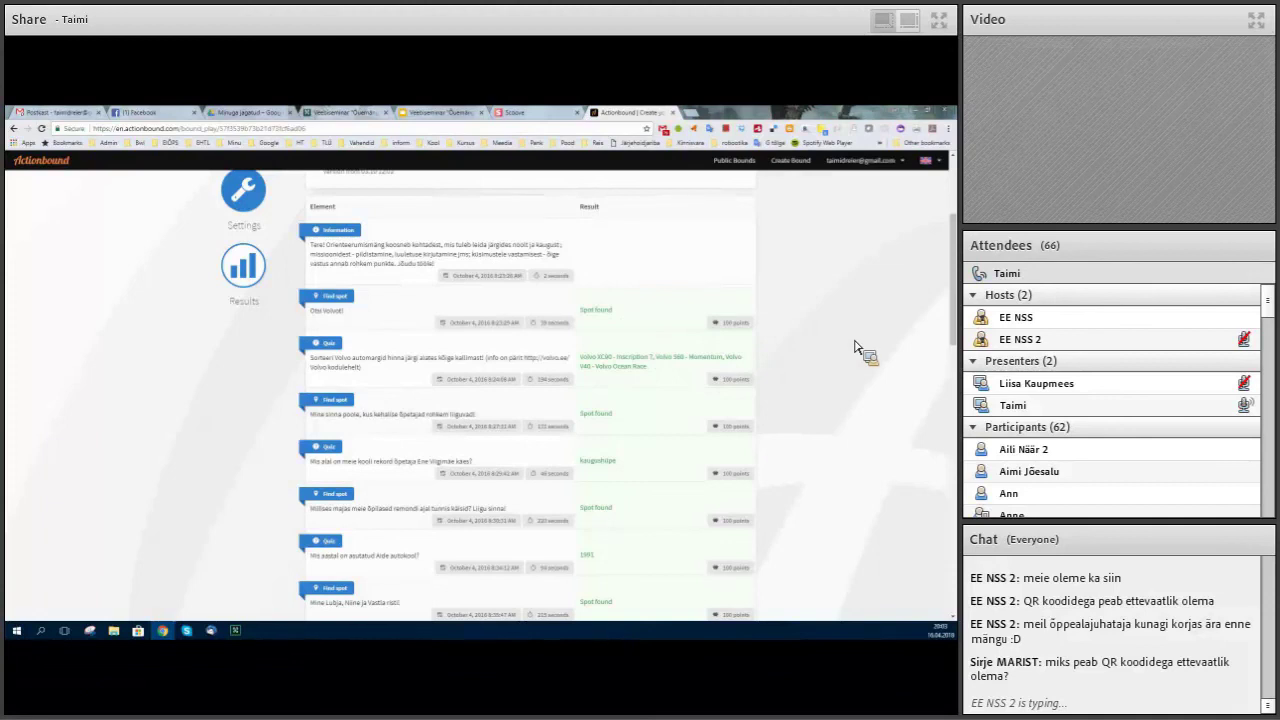
scroll(855, 347, down, 3)
scroll(620, 415, down, 2)
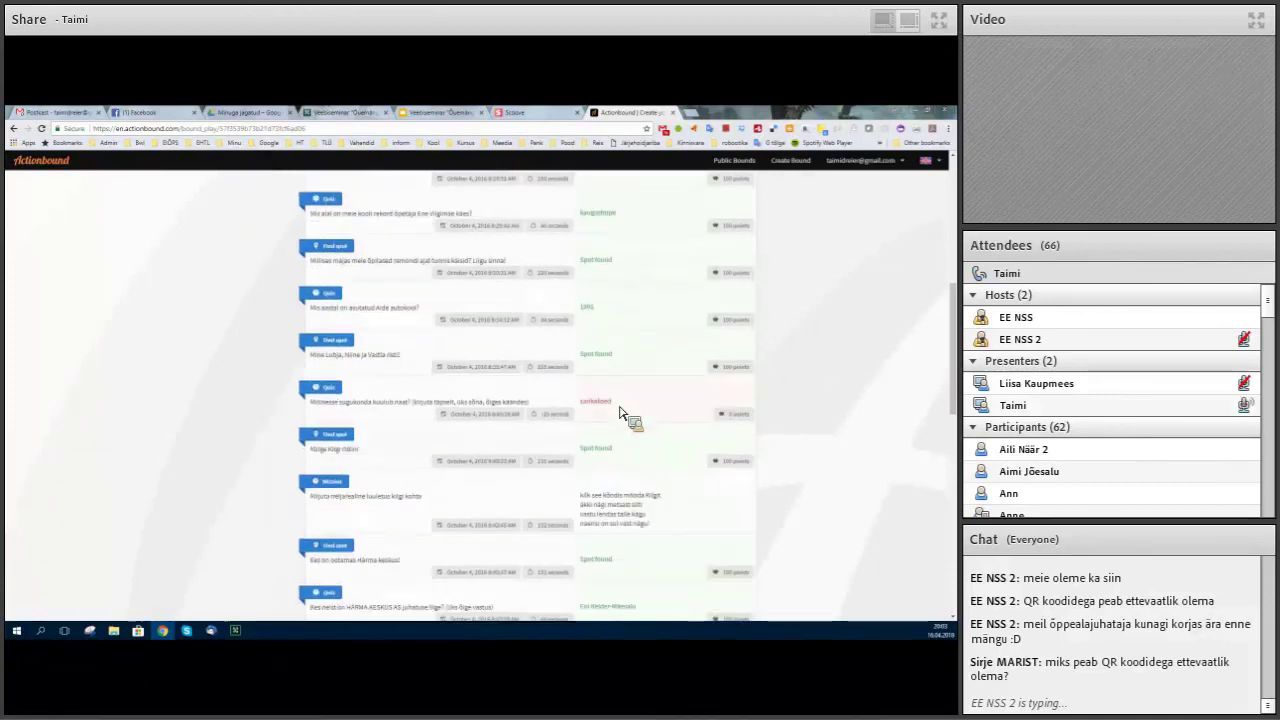